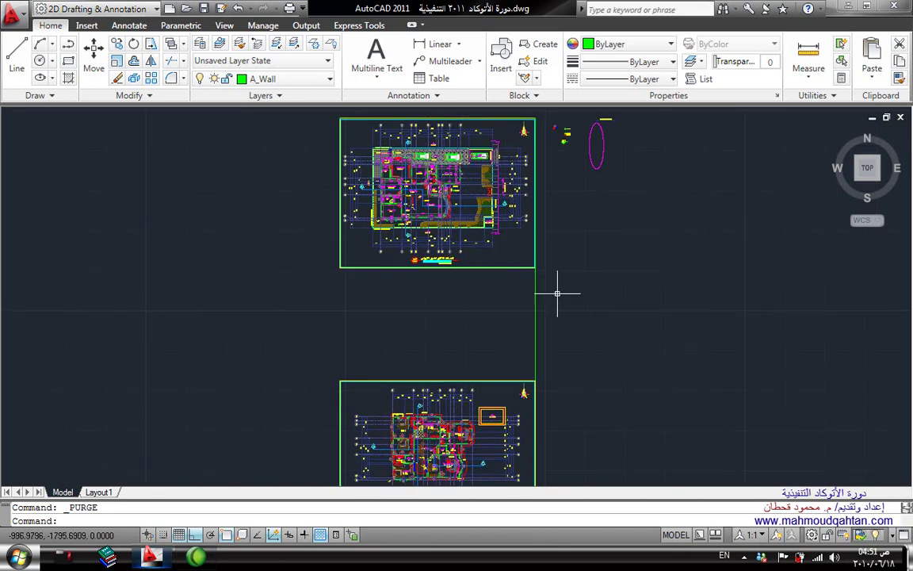
Zoom and pan to bring the floor-plan sheets into view
scroll(607, 310, "down", 2)
scroll(626, 238, "up", 1)
scroll(551, 260, "up", 2)
middle_click_drag(476, 317, 506, 238)
scroll(458, 215, "down", 3)
scroll(462, 119, "up", 2)
scroll(467, 255, "up", 1)
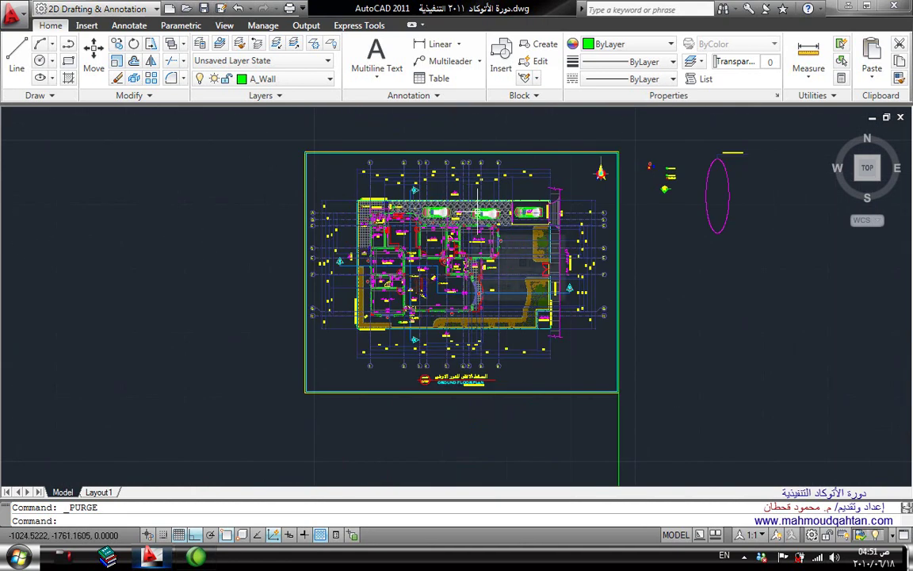
scroll(466, 255, "up", 3)
scroll(466, 256, "down", 4)
scroll(476, 250, "down", 1)
scroll(481, 249, "up", 2)
scroll(477, 329, "up", 2)
Centre the view so the Ground Floor Plan sheet fills model space
middle_click_drag(477, 330, 480, 291)
scroll(480, 292, "down", 2)
middle_click_drag(490, 204, 489, 317)
middle_click_drag(476, 119, 472, 293)
scroll(460, 111, "up", 3)
middle_click_drag(466, 165, 477, 371)
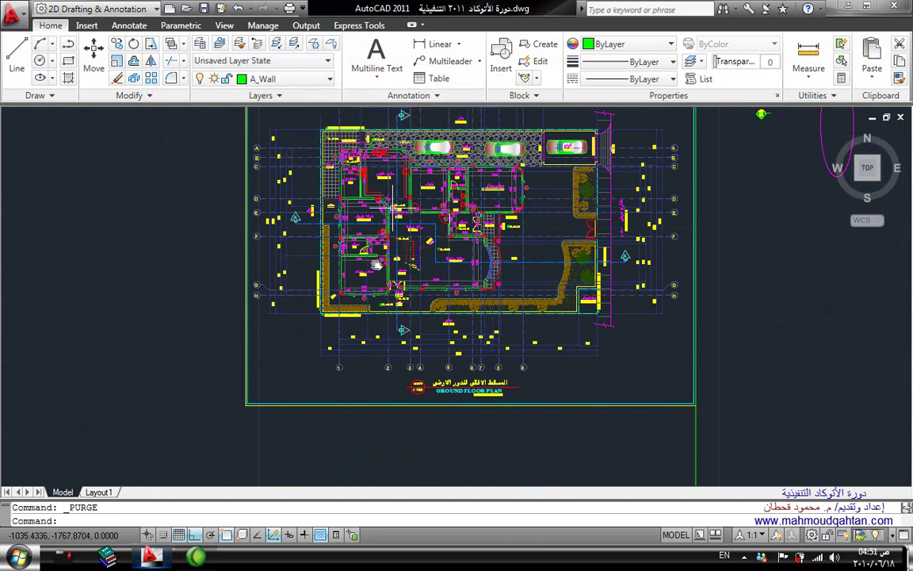
middle_click_drag(377, 264, 361, 324)
Start LAYOFF and hide the grid bubble layer, then undo that hiding
left_click(314, 43)
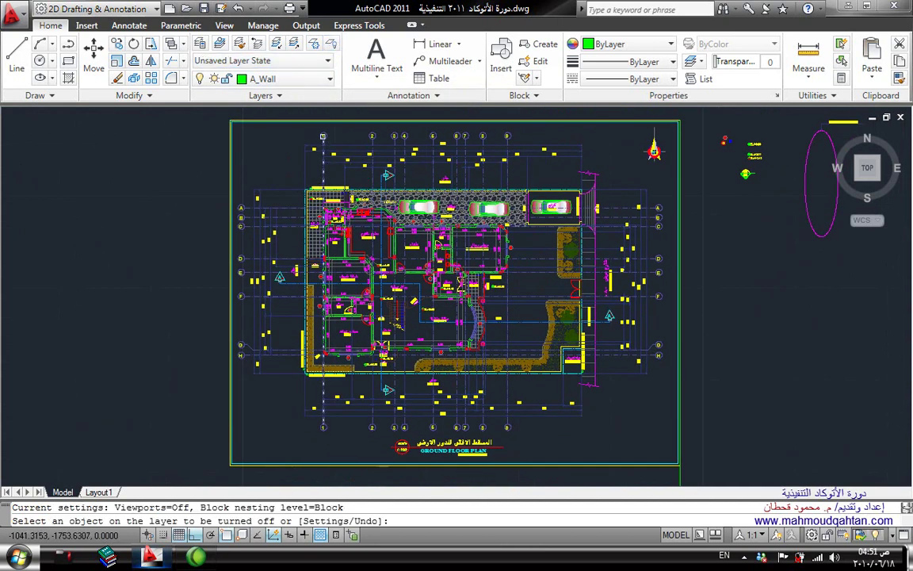
left_click(323, 137)
type("u")
key("Return")
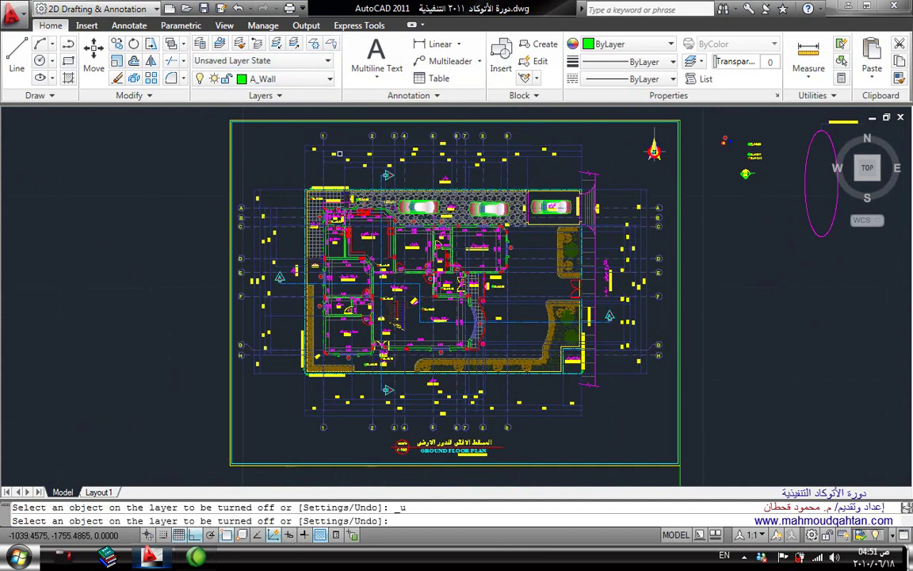
scroll(326, 176, "up", 2)
type("u")
key("Return")
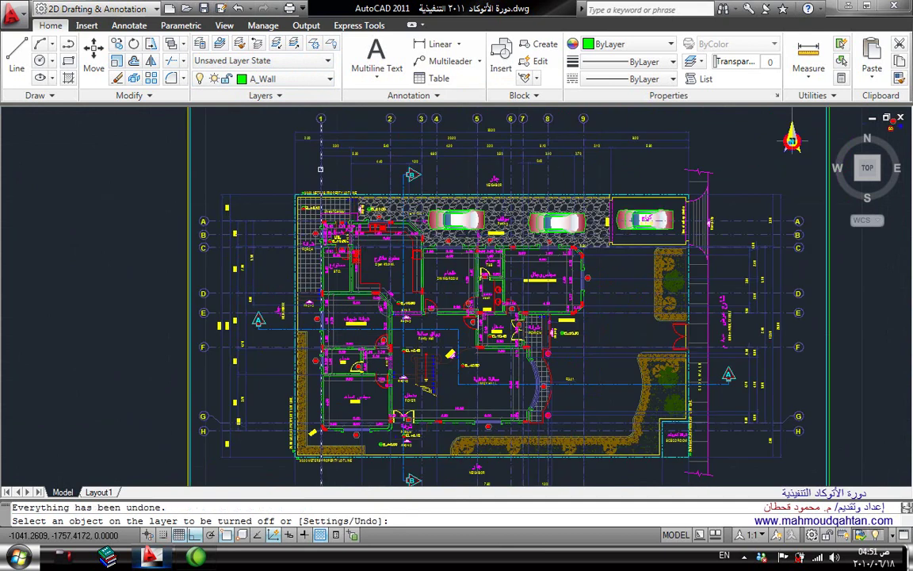
Turn off the grid bubble, dimension, EDP, SEC-LI and TEXT layers by picking objects
left_click(321, 130)
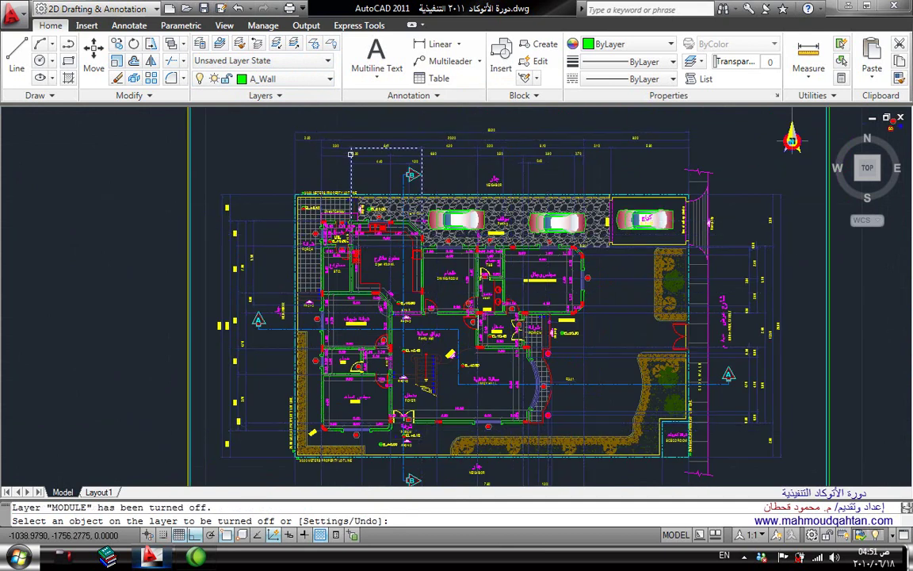
left_click(316, 166)
scroll(405, 237, "up", 2)
left_click(444, 182)
scroll(467, 169, "down", 3)
left_click(409, 134)
scroll(532, 163, "up", 2)
left_click(443, 128)
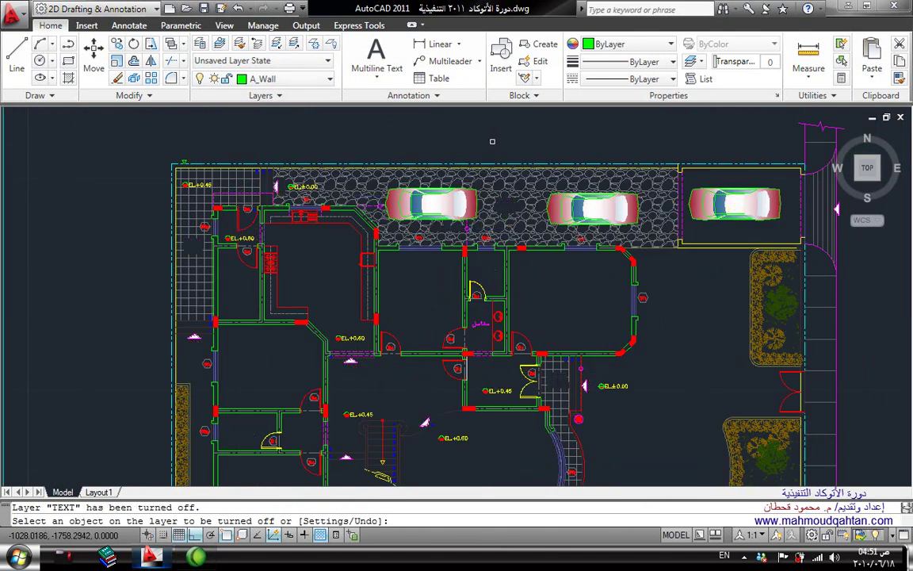
scroll(440, 134, "down", 3)
scroll(513, 190, "up", 2)
Turn off the A_Color, car, A_Hatch_Glass and ROOMTEXT layers and finish LAYOFF
left_click(595, 150)
left_click(491, 147)
left_click(456, 138)
left_click(444, 133)
left_click(401, 140)
scroll(323, 133, "up", 3)
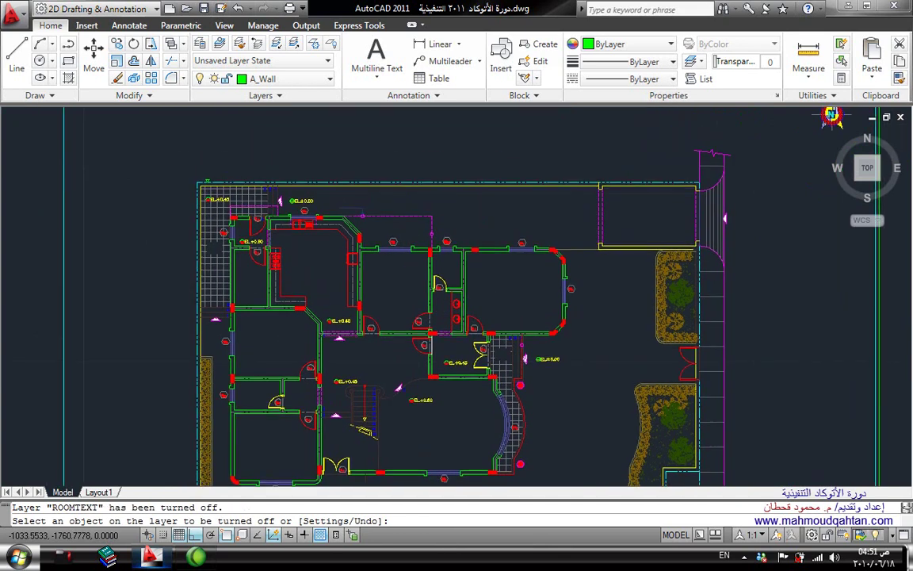
left_click(328, 194)
scroll(328, 194, "down", 2)
key("Return")
scroll(374, 196, "down", 2)
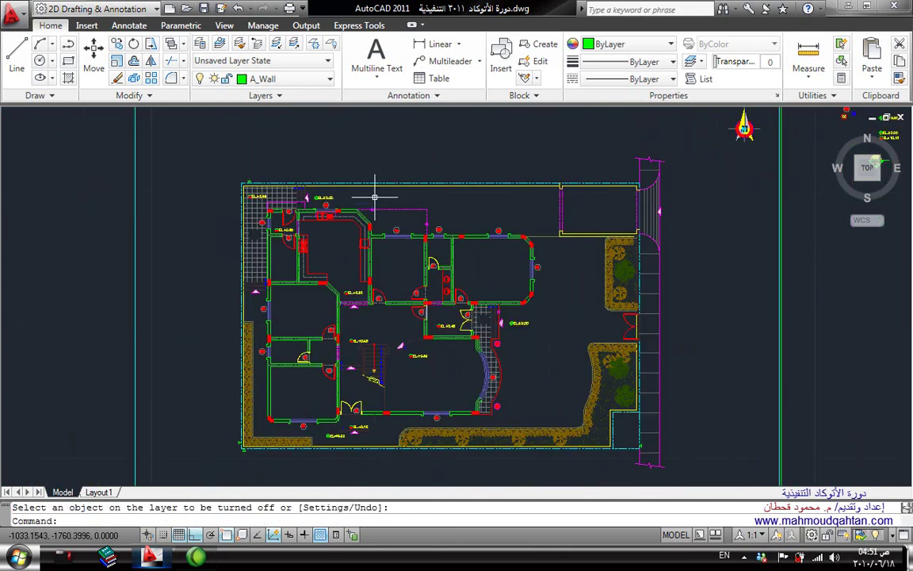
Start COPY and window-select the first parts of the ground-floor plan
type("co")
key("Return")
left_click(450, 167)
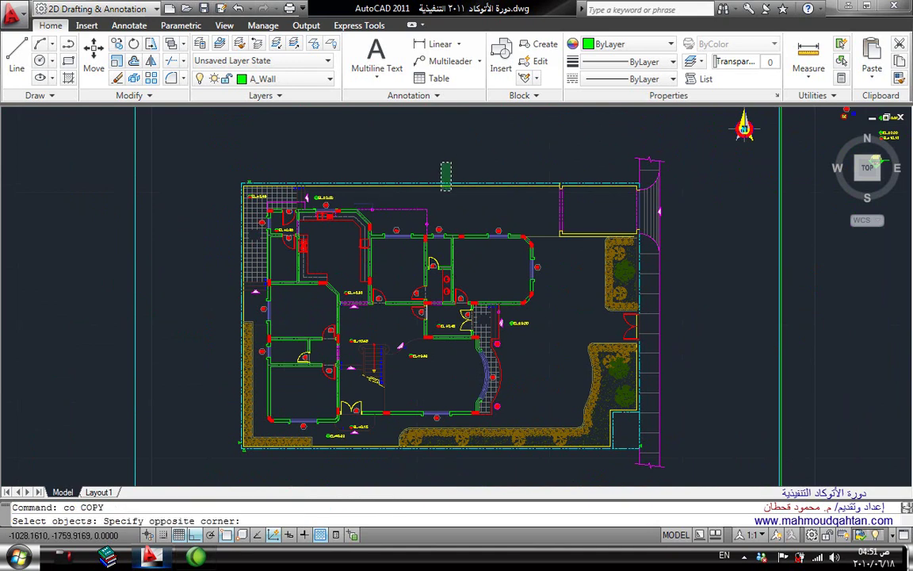
left_click(441, 190)
scroll(476, 317, "up", 3)
left_click(476, 317)
left_click(511, 380)
scroll(511, 381, "down", 3)
scroll(511, 401, "up", 1)
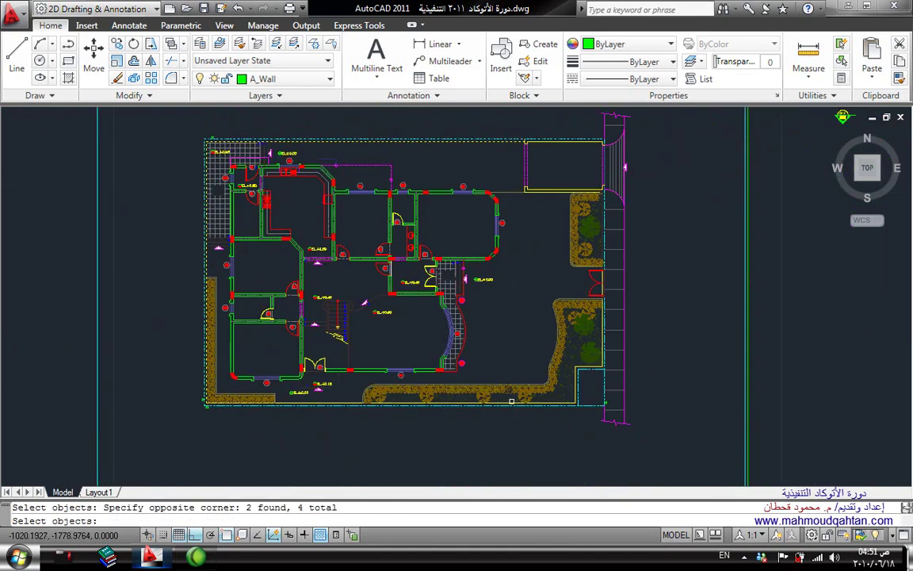
Add the main plan, leftover pieces and right-hand garden strip to the selection
left_click(176, 398)
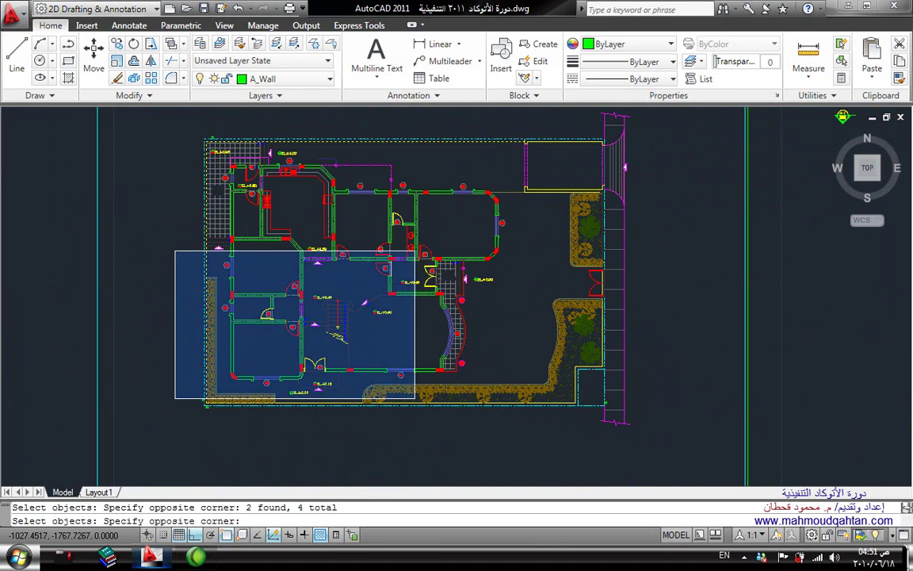
left_click(542, 136)
scroll(366, 390, "up", 3)
left_click(366, 390)
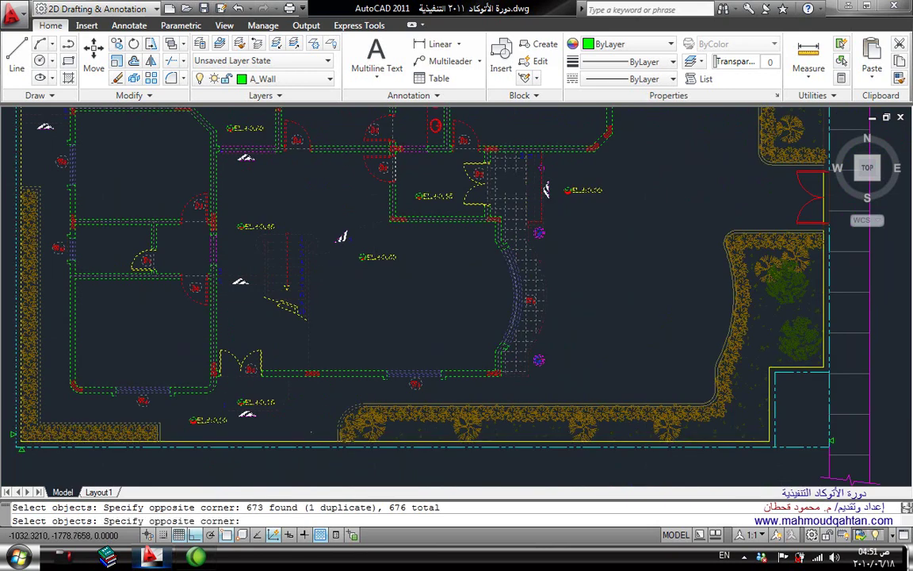
left_click(355, 322)
scroll(356, 322, "down", 4)
left_click(473, 336)
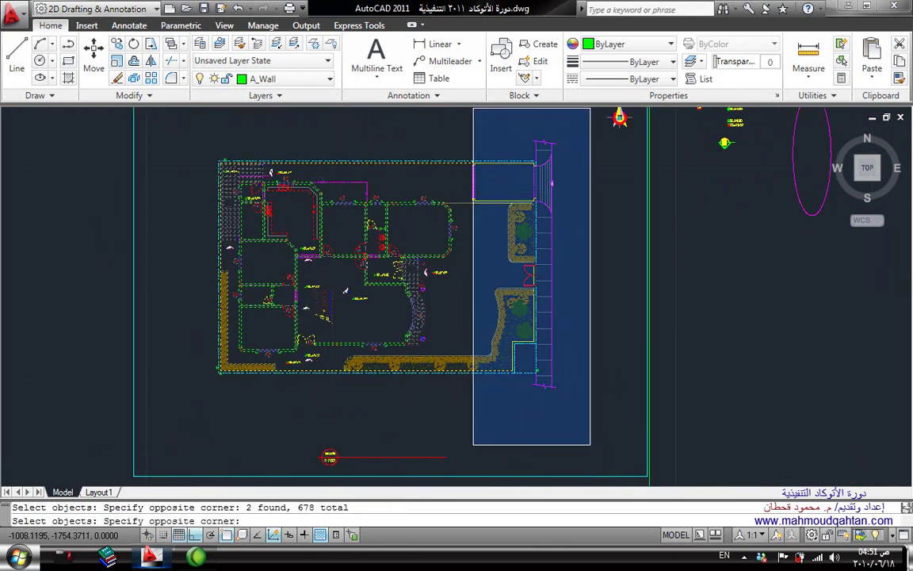
left_click(587, 112)
Confirm the 796-object selection and set the copy's base point
scroll(444, 192, "up", 1)
scroll(456, 194, "up", 1)
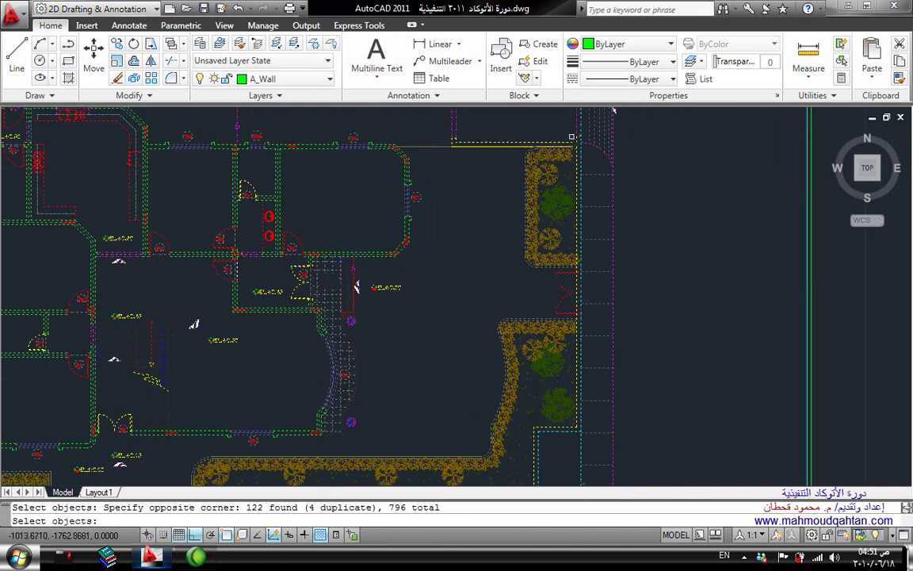
scroll(476, 197, "up", 1)
scroll(488, 200, "up", 1)
scroll(441, 216, "down", 8)
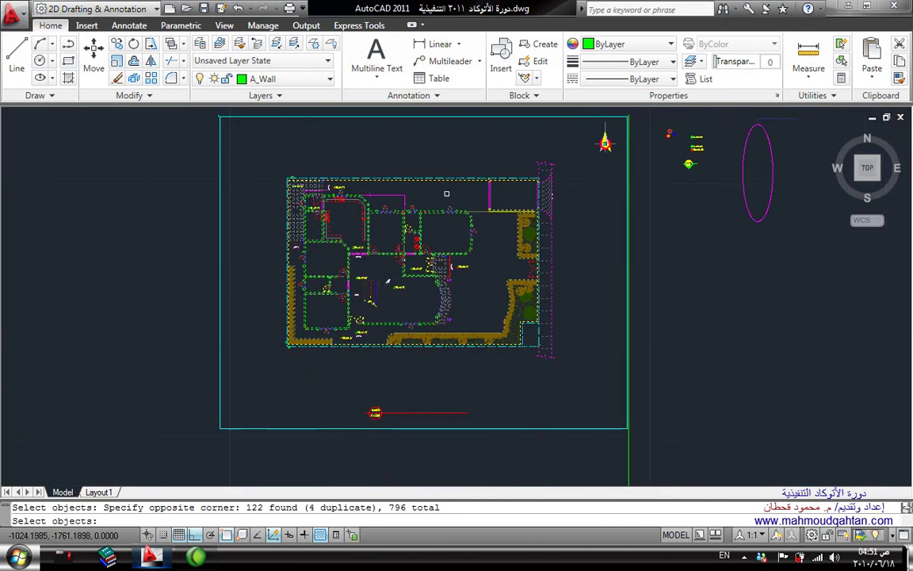
scroll(444, 190, "down", 3)
scroll(414, 178, "down", 3)
type("co")
key("Return")
left_click(415, 178)
Pick a destination for the ground-floor copy, then cancel the copy
scroll(411, 122, "down", 1)
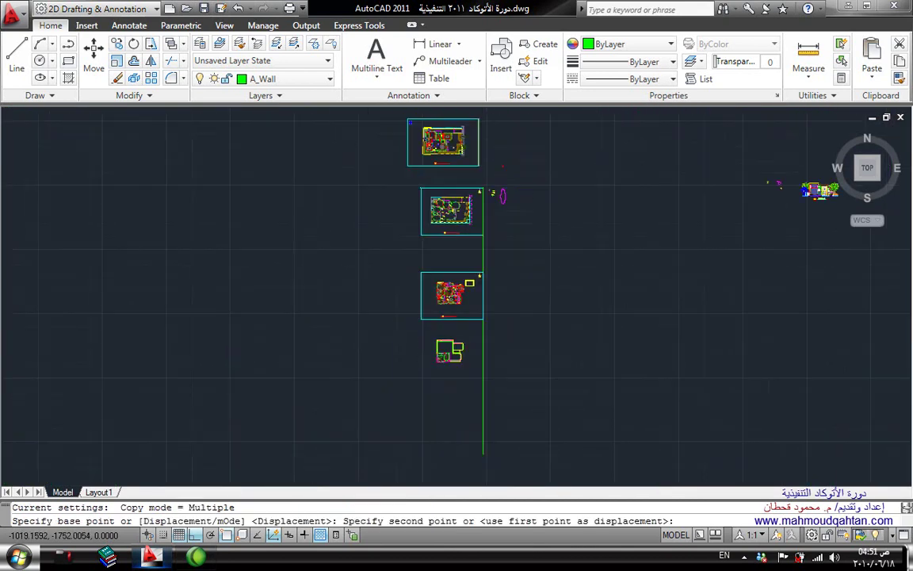
left_click(438, 336)
key("Escape")
scroll(466, 321, "up", 4)
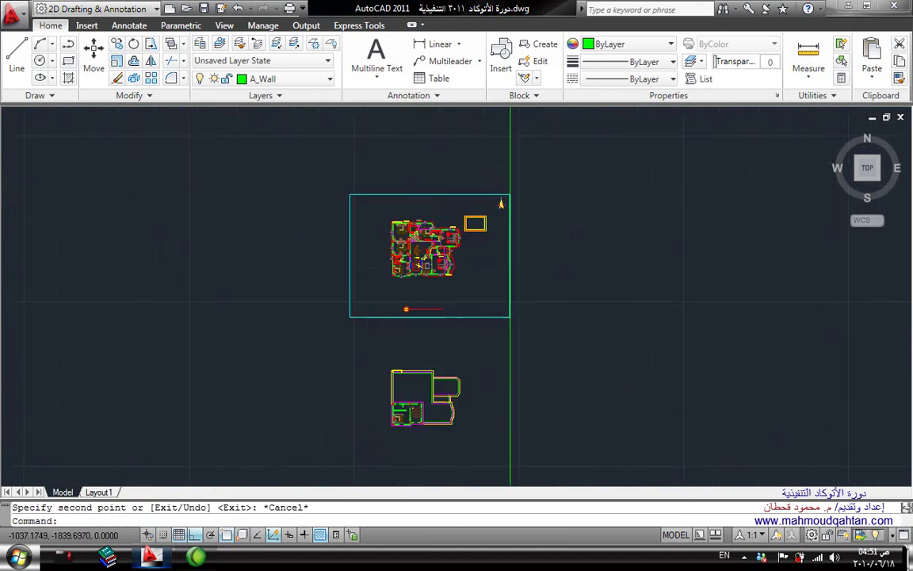
scroll(387, 261, "up", 4)
scroll(402, 221, "up", 3)
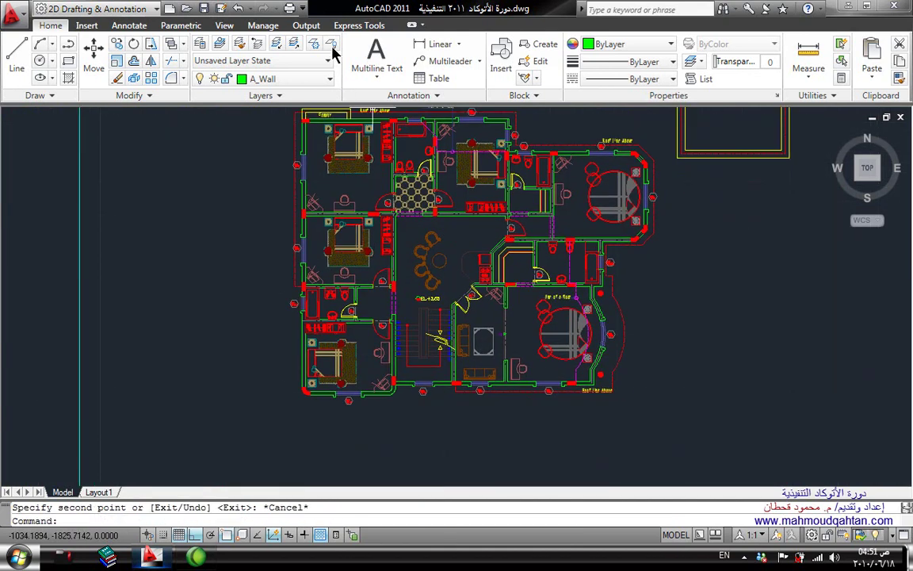
Turn off the upper floor's furn1, grid bubble, A_Fur and A_Fixt layers with LAYOFF
left_click(332, 47)
left_click(328, 169)
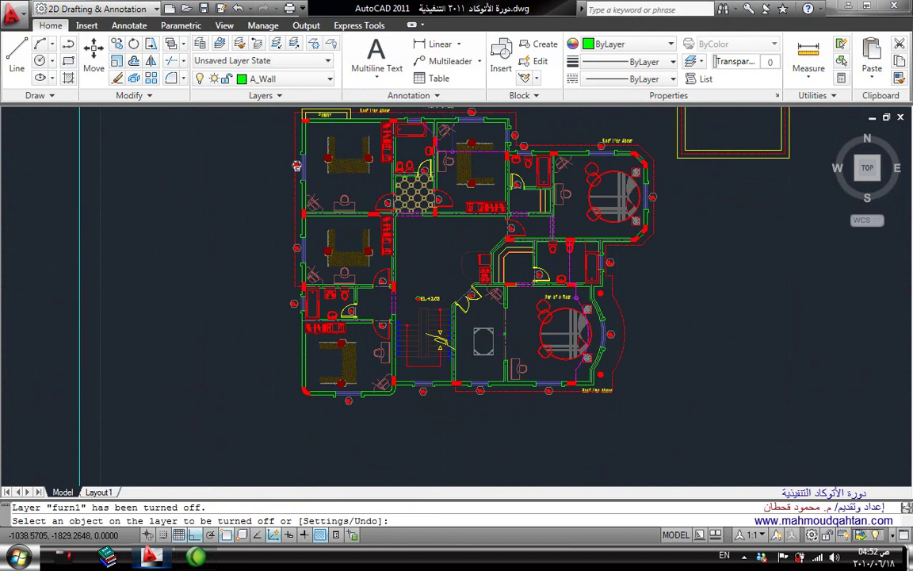
left_click(297, 166)
left_click(332, 276)
left_click(333, 301)
left_click(314, 305)
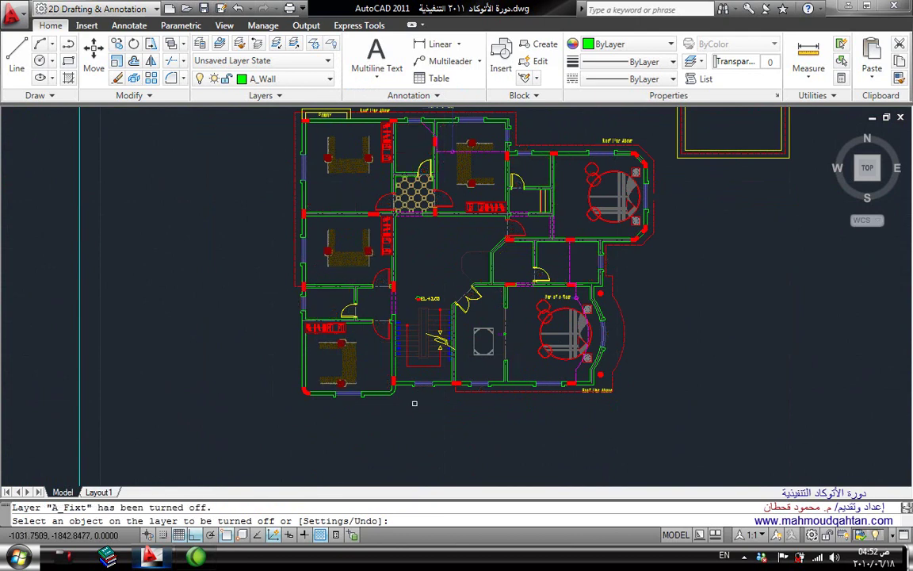
scroll(414, 402, "up", 3)
scroll(395, 343, "up", 2)
scroll(408, 267, "down", 6)
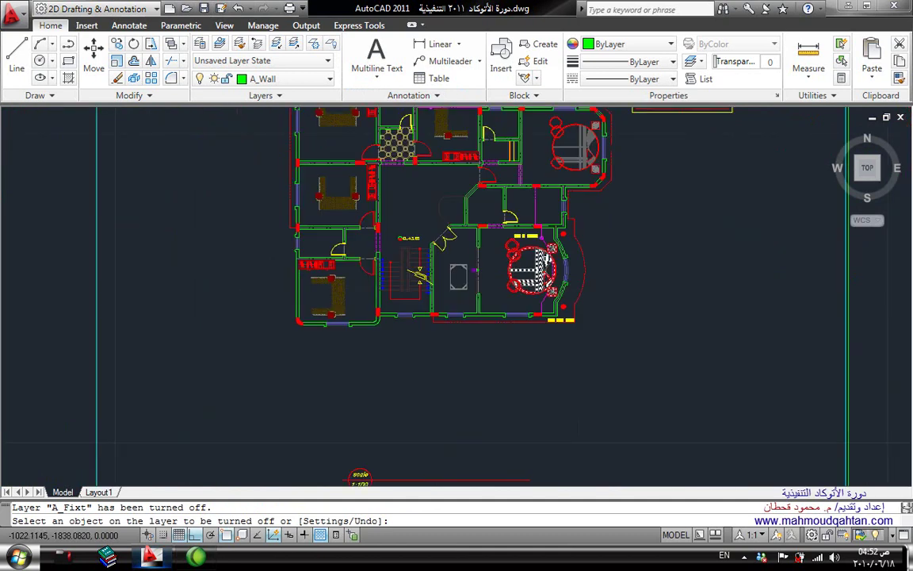
scroll(574, 208, "up", 3)
middle_click_drag(506, 137, 506, 196)
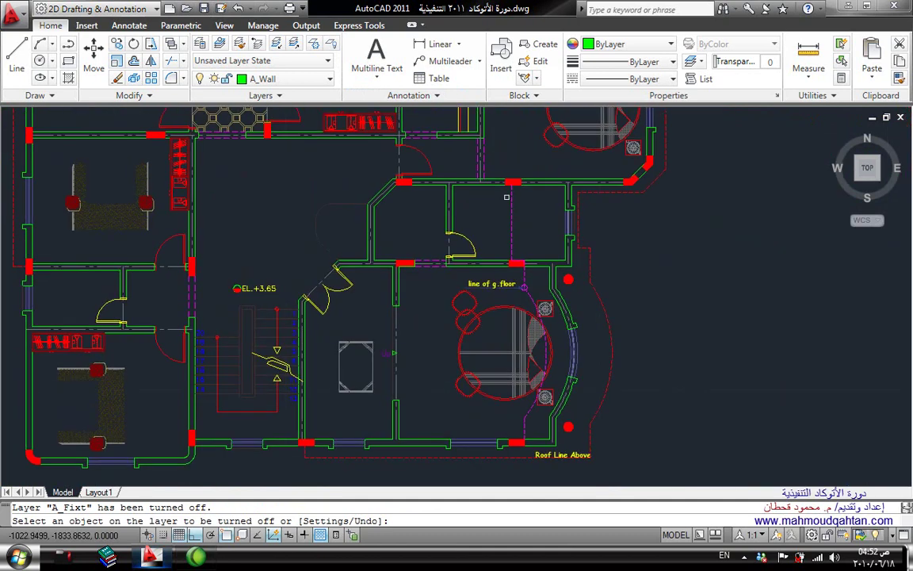
scroll(505, 197, "down", 4)
scroll(460, 238, "up", 2)
key("Return")
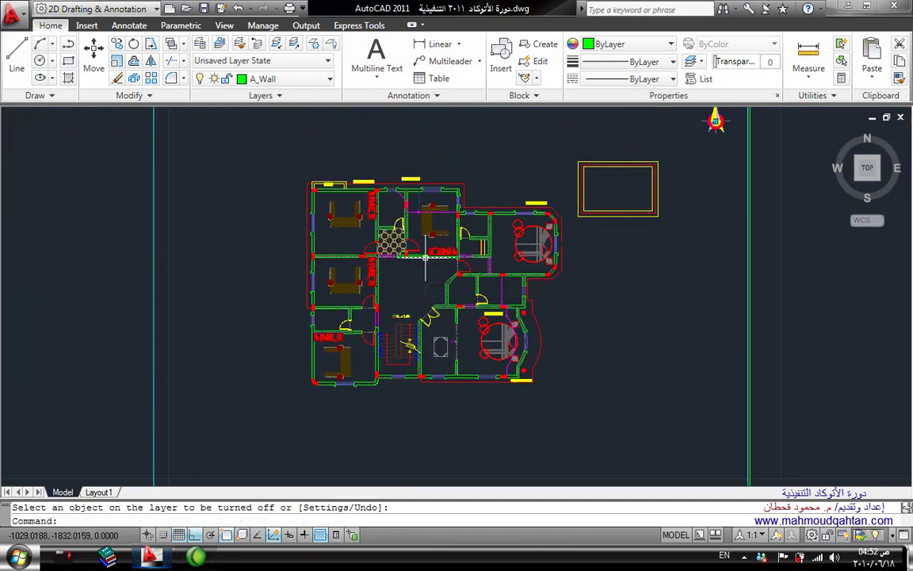
Window-select the stripped upper-floor plan for copying and set a base point
type("co")
key("Return")
left_click(279, 428)
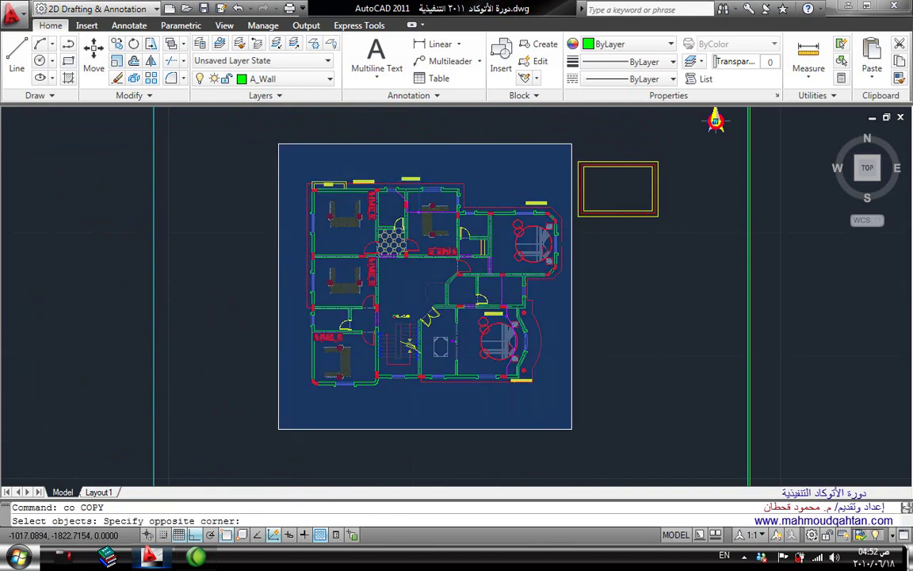
left_click(571, 143)
key("Return")
left_click(489, 203)
Drag the upper-floor copy straight down below the original sheet, then cancel
scroll(489, 204, "down", 5)
scroll(479, 154, "down", 5)
left_click(476, 298)
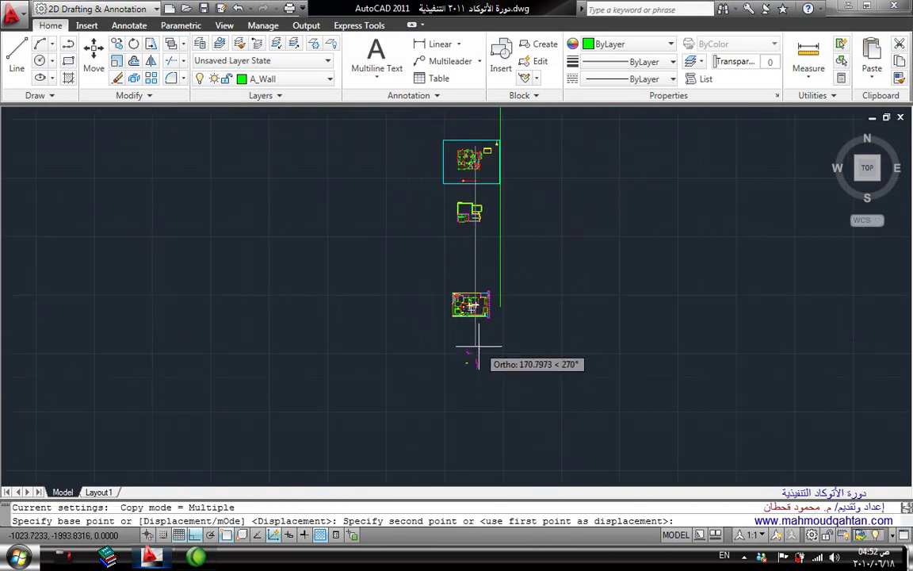
left_click(476, 354)
key("Escape")
scroll(463, 200, "up", 3)
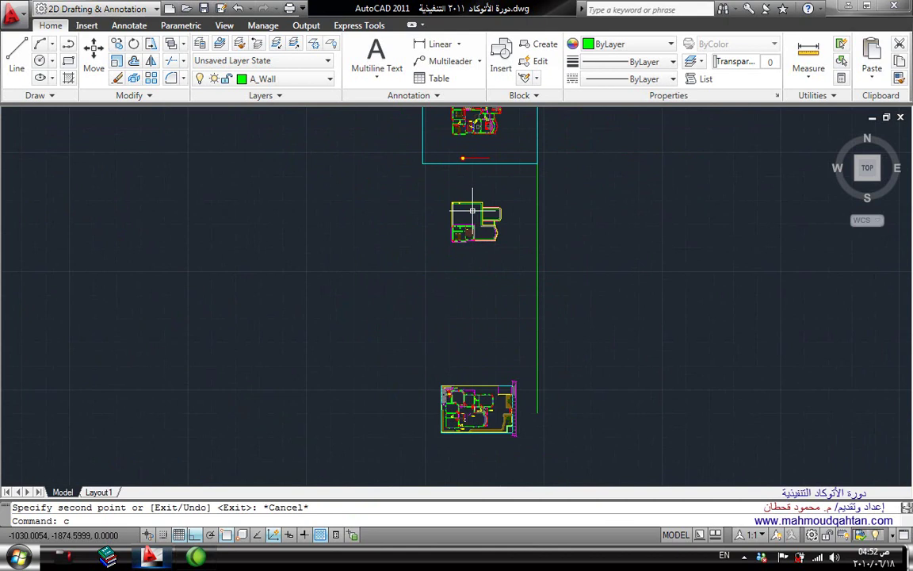
key("Escape")
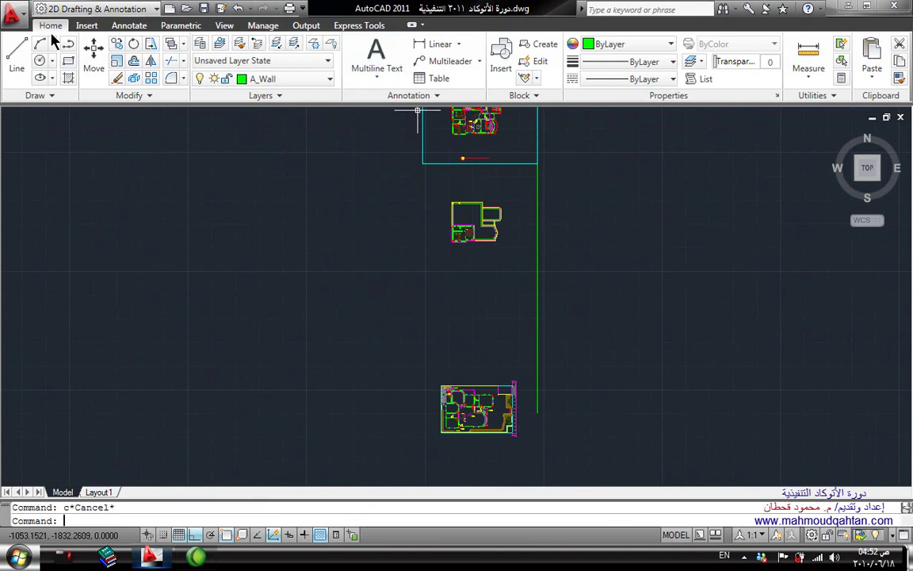
Start LAYOFF, then cancel it and reposition the view
left_click(332, 44)
scroll(476, 230, "up", 6)
scroll(472, 242, "up", 2)
key("Escape")
scroll(452, 254, "down", 6)
scroll(433, 258, "up", 8)
scroll(434, 258, "down", 7)
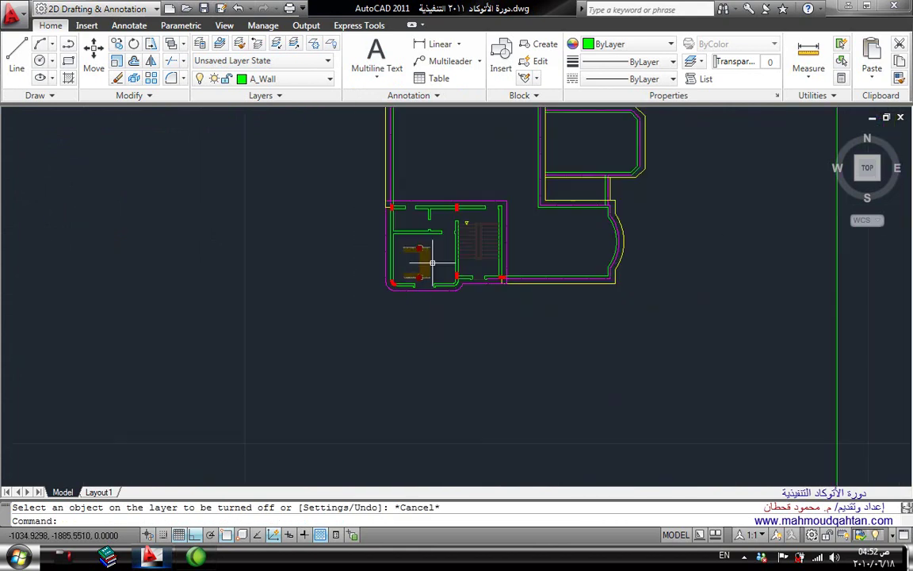
scroll(432, 262, "up", 1)
Window-select the whole floor plan for copying and set a base point
key("Return")
left_click(429, 262)
left_click(405, 277)
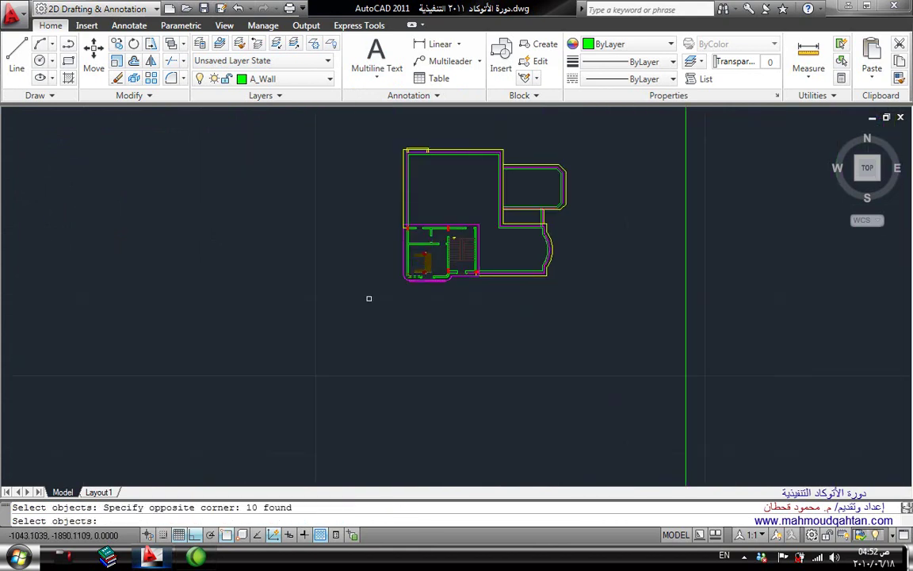
left_click(368, 297)
left_click(586, 131)
key("Return")
left_click(560, 138)
Place the plan copy lower in the stack, then turn all layers back on with LAYON
scroll(561, 139, "down", 5)
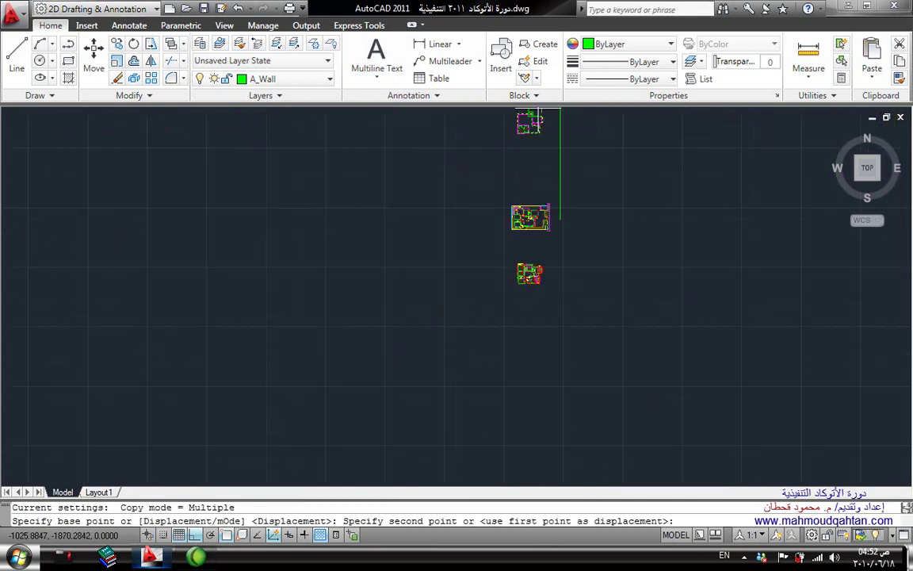
left_click(533, 296)
key("Escape")
scroll(572, 377, "up", 3)
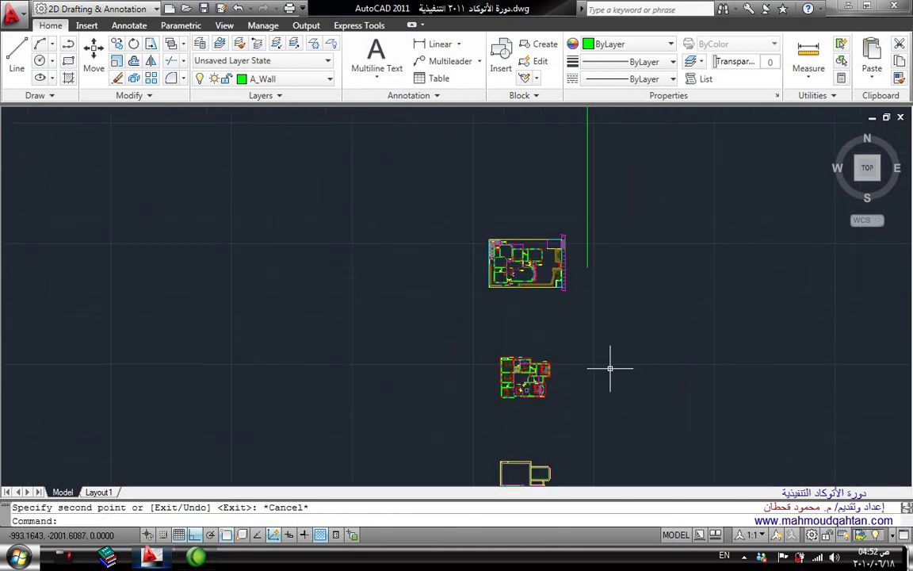
type("layon")
key("Return")
scroll(464, 187, "up", 3)
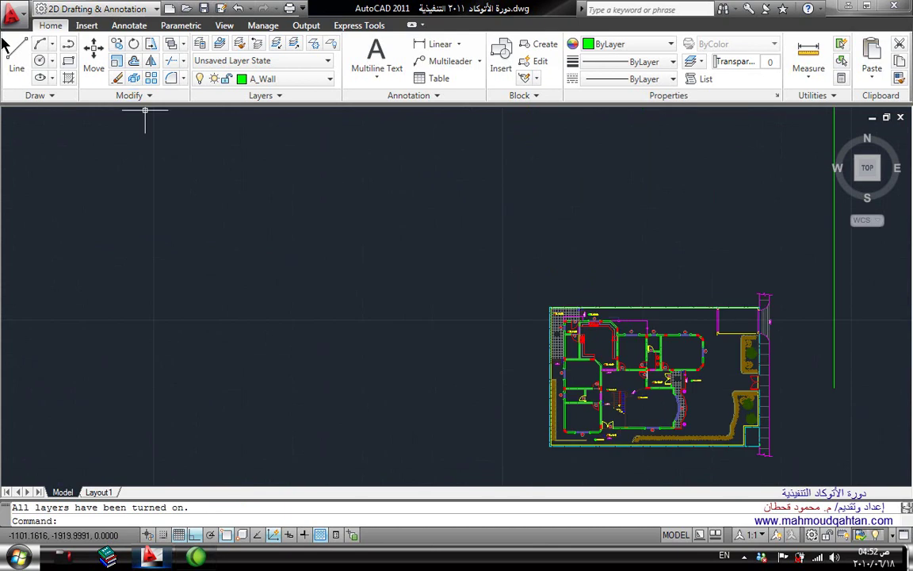
Purge all unused named items such as WALL40 and DT-H0.25 via Drawing Utilities > Purge
left_click(12, 12)
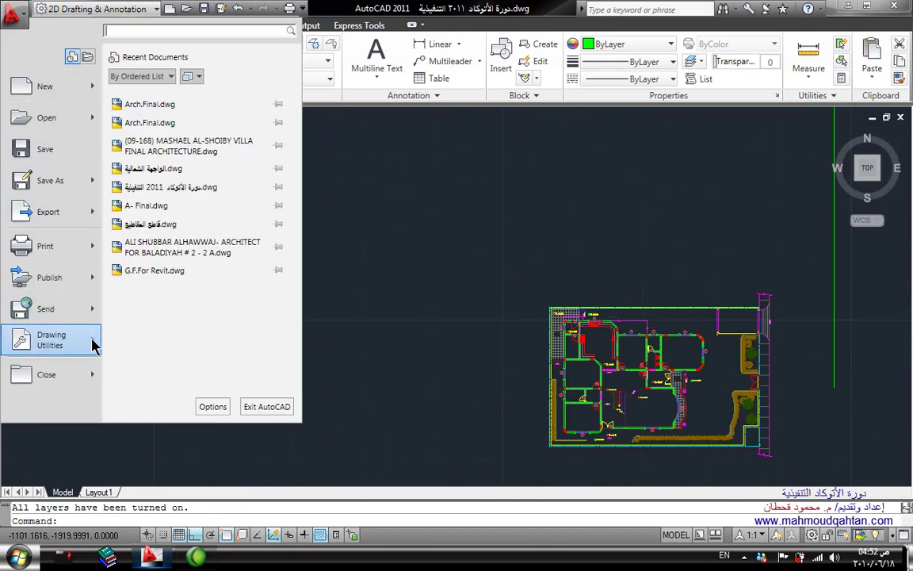
mouse_move(53, 340)
left_click(149, 292)
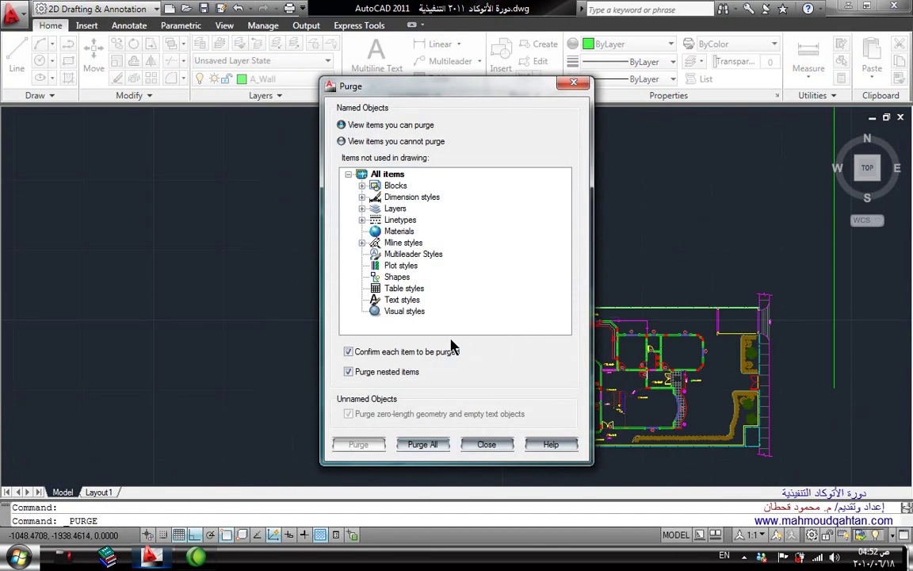
left_click(428, 445)
left_click(428, 267)
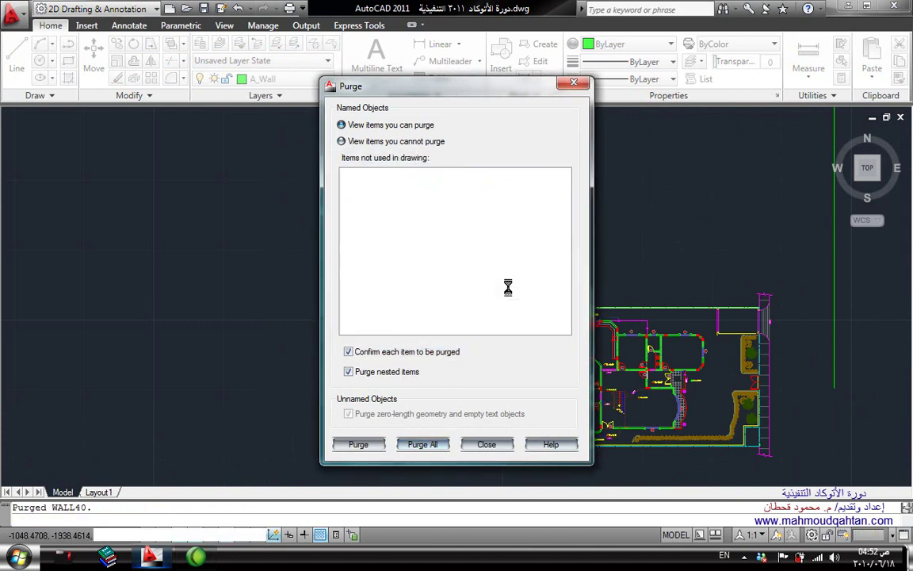
left_click(486, 444)
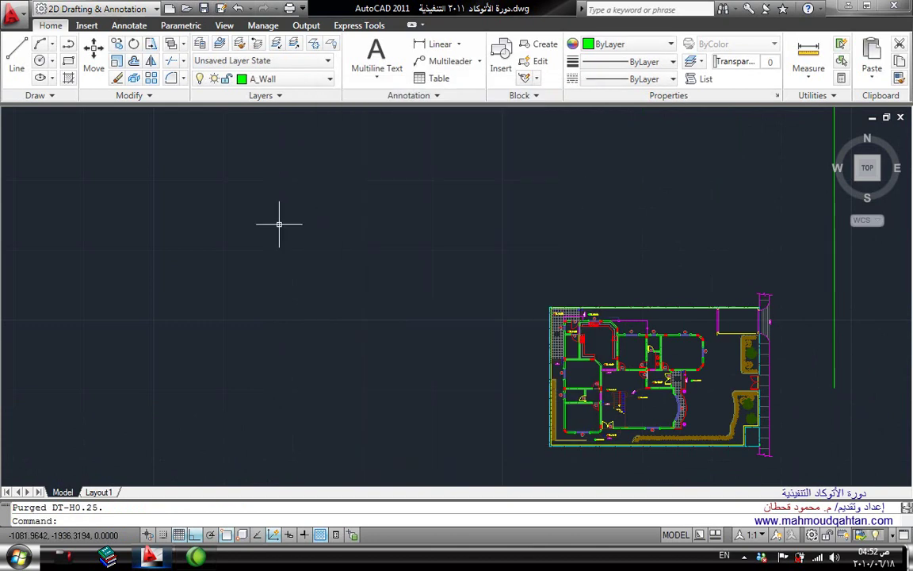
Save the purged drawing with QSAVE from the Quick Access toolbar
left_click(204, 9)
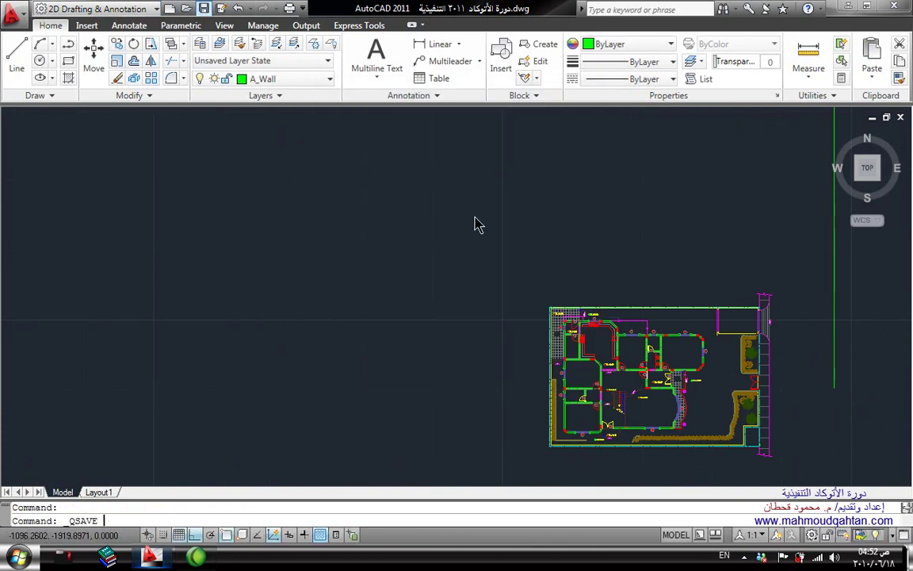
scroll(491, 222, "down", 6)
scroll(530, 212, "up", 3)
scroll(546, 367, "down", 3)
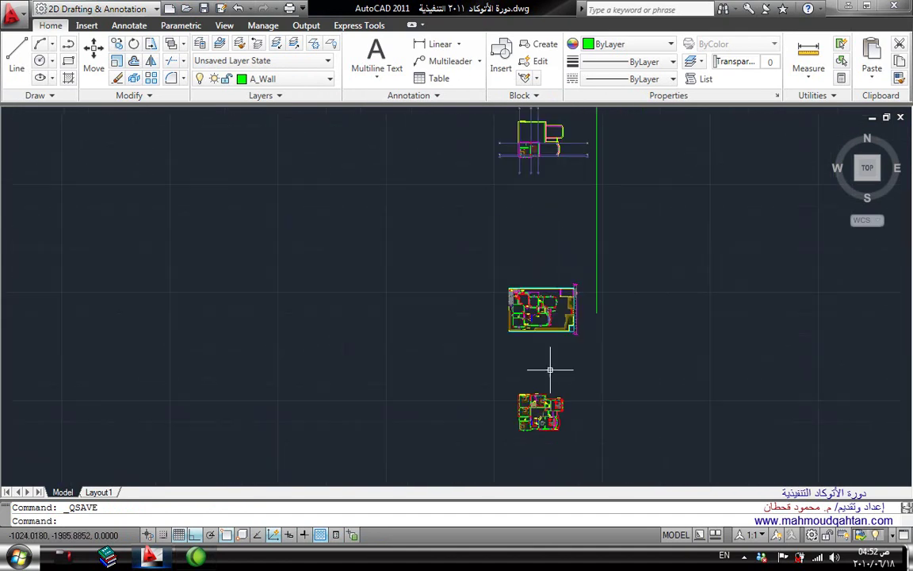
Pan and zoom across the stacked floor plans to inspect the upper plans
middle_click_drag(574, 306, 560, 380)
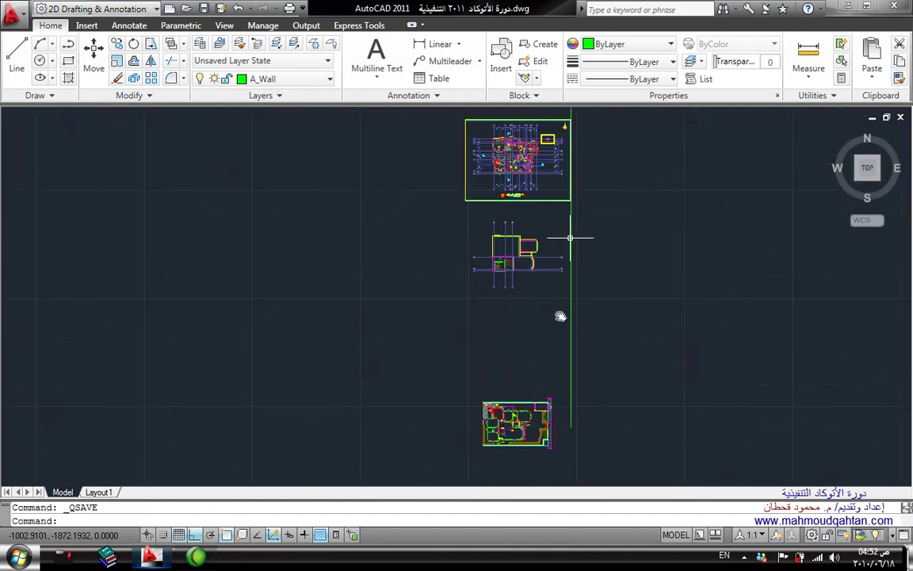
scroll(561, 315, "up", 3)
mouse_move(554, 224)
middle_mouse_down()
mouse_move(528, 236)
mouse_move(510, 261)
mouse_move(552, 315)
middle_mouse_up()
scroll(553, 316, "up", 2)
scroll(553, 291, "up", 3)
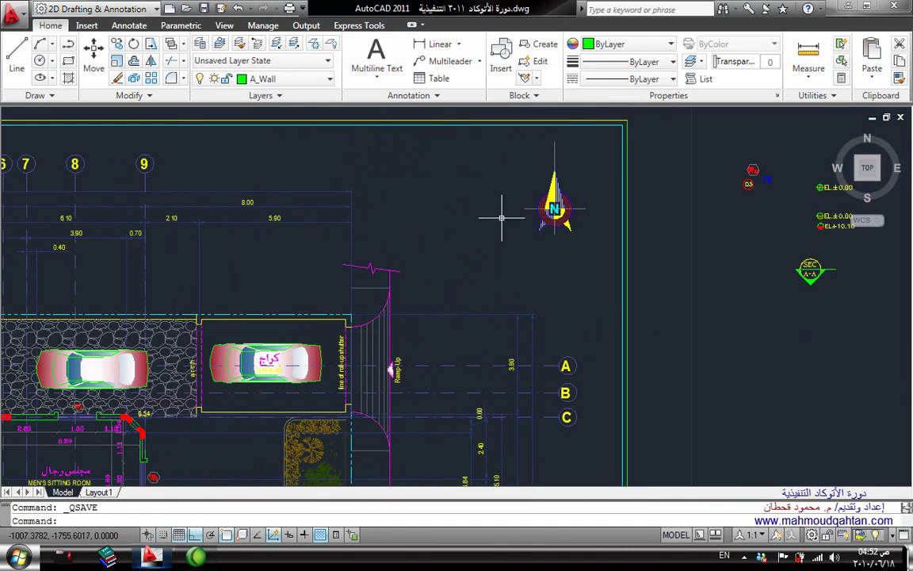
scroll(501, 216, "down", 4)
scroll(437, 386, "down", 2)
middle_click_drag(437, 386, 468, 423)
scroll(468, 422, "down", 2)
mouse_move(449, 295)
middle_mouse_down()
mouse_move(478, 201)
mouse_move(481, 111)
middle_mouse_up()
scroll(481, 111, "down", 1)
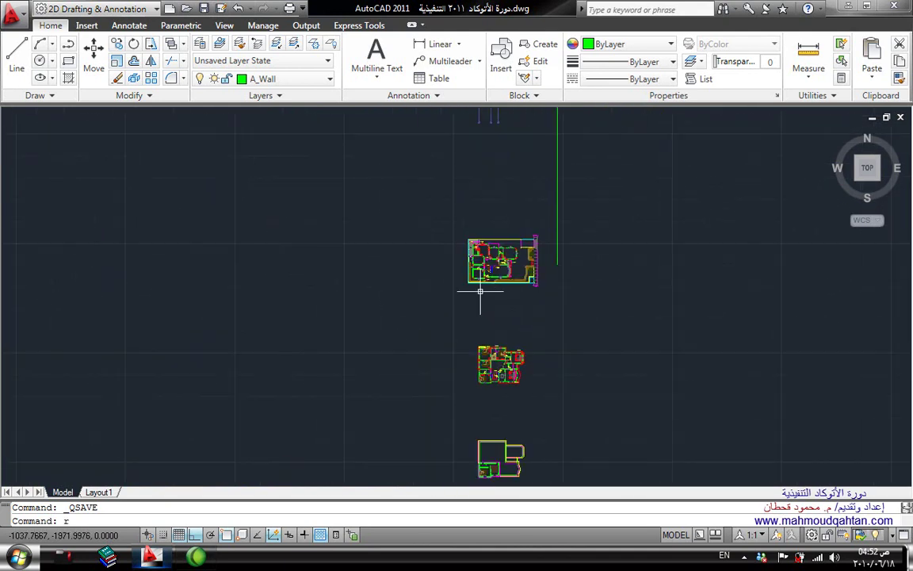
Rotate the top floor plan a quarter turn
key("Return")
left_click(440, 308)
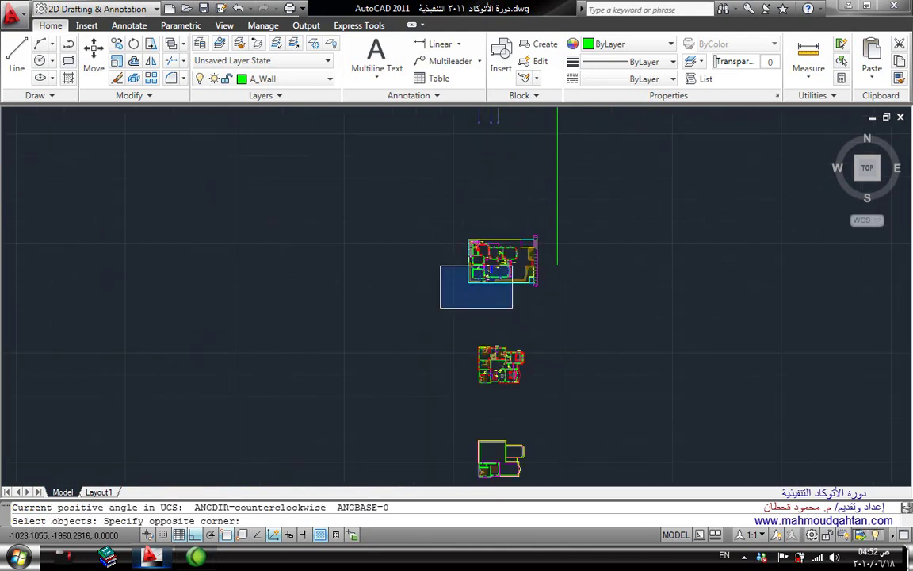
left_click(550, 231)
key("Return")
left_click(365, 221)
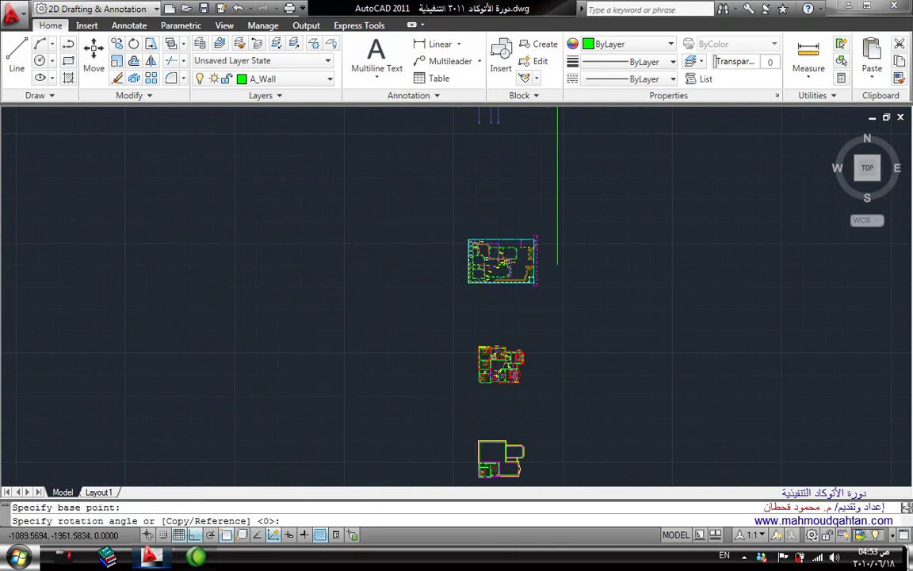
left_click(367, 269)
middle_click_drag(344, 356, 411, 336)
Start a line from the upper-left wall corner, then cancel it
type("l")
key("Return")
scroll(411, 335, "up", 3)
scroll(420, 341, "up", 3)
scroll(436, 348, "up", 1)
scroll(454, 361, "up", 4)
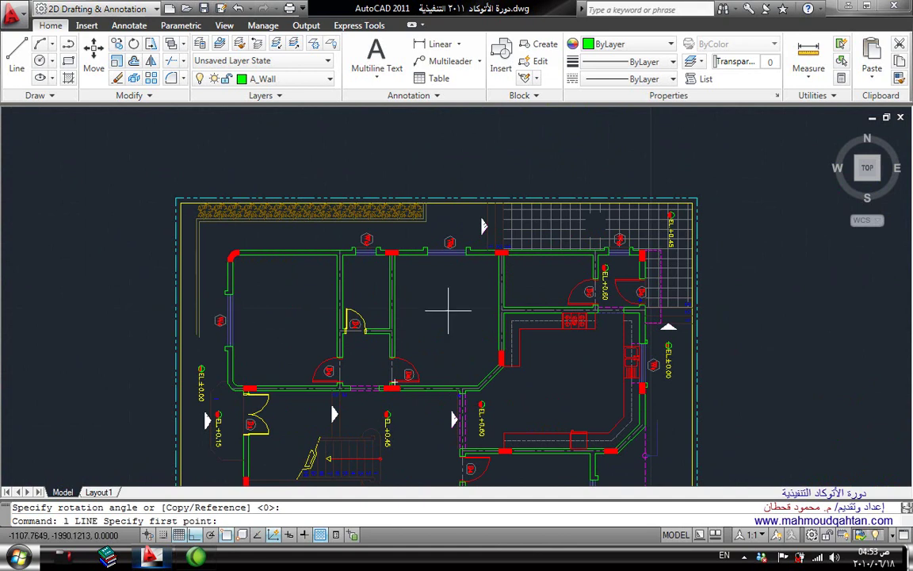
scroll(491, 317, "up", 2)
scroll(476, 329, "up", 3)
scroll(410, 310, "down", 5)
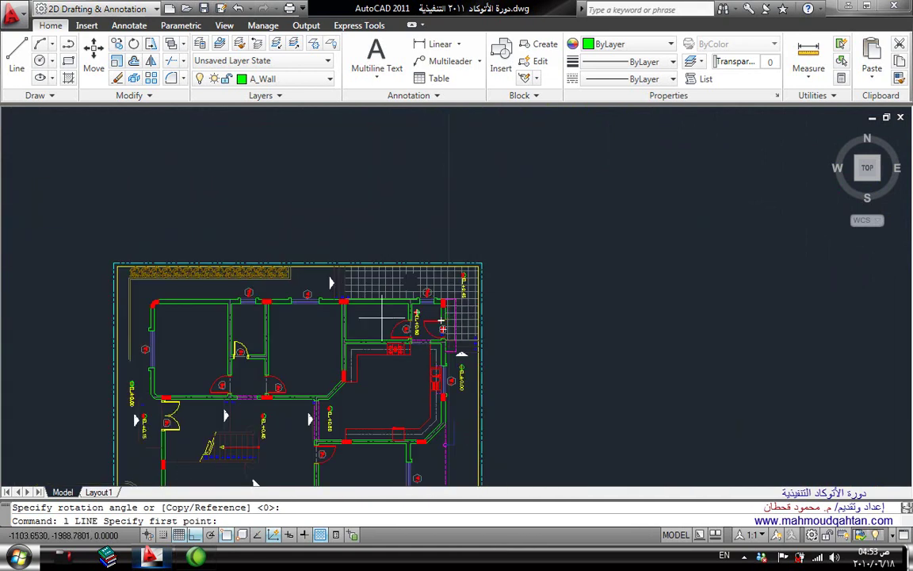
scroll(238, 317, "up", 3)
middle_click_drag(230, 329, 316, 315)
scroll(325, 329, "up", 3)
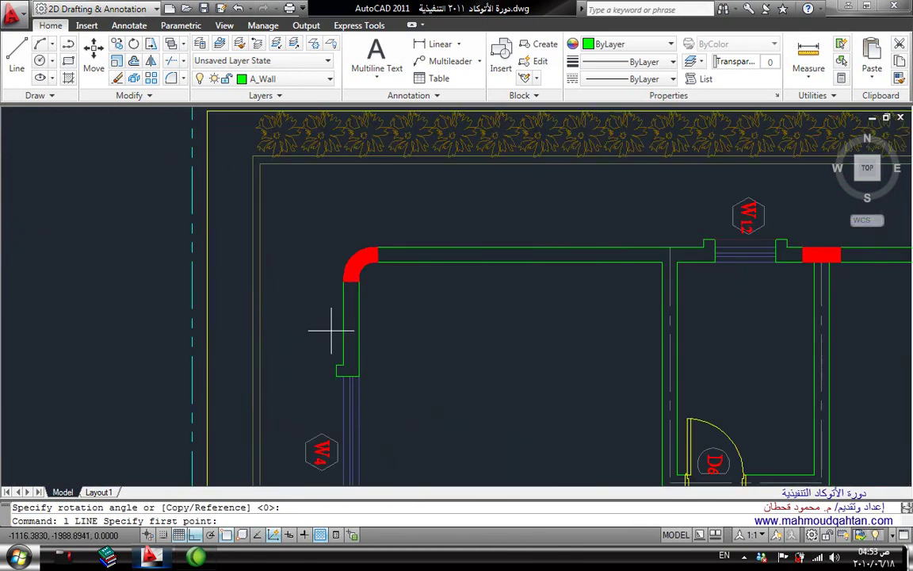
left_click(341, 329)
scroll(340, 329, "down", 3)
scroll(408, 310, "down", 3)
left_click(358, 191)
key("Escape")
Rotate the plan on the right to match the ground floor orientation
middle_click_drag(514, 353, 444, 303)
key("Return")
left_click(657, 418)
left_click(555, 300)
key("Return")
left_click(520, 276)
left_click(521, 283)
Move the rotated plan from a wall corner into its aligned position
type("m")
key("Return")
scroll(390, 348, "up", 3)
left_click(416, 388)
left_click(553, 224)
scroll(436, 286, "up", 5)
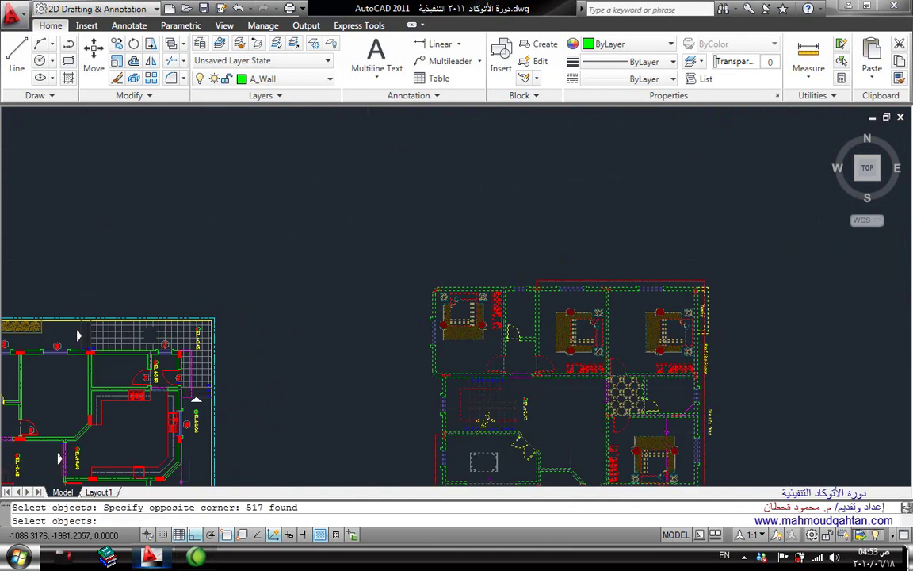
key("Return")
left_click(412, 309)
scroll(347, 316, "down", 5)
scroll(336, 246, "up", 6)
left_click(303, 232)
scroll(303, 232, "down", 5)
scroll(550, 402, "down", 2)
scroll(526, 301, "up", 3)
scroll(538, 322, "up", 2)
Rotate the next upper plan about a chosen base point
key("Return")
left_click(576, 238)
left_click(367, 395)
key("Return")
left_click(469, 230)
scroll(357, 277, "up", 5)
scroll(357, 276, "up", 2)
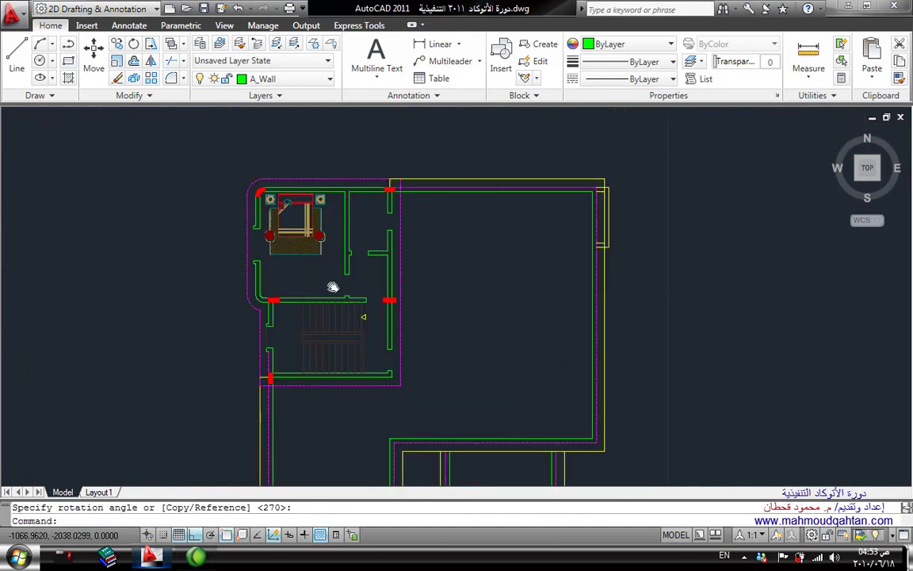
middle_click_drag(330, 285, 383, 338)
Move that plan from its upper-left wall corner directly above the ground floor
key("Return")
scroll(432, 391, "down", 5)
left_click(586, 225)
left_click(353, 371)
key("Return")
scroll(468, 317, "up", 5)
scroll(404, 267, "up", 3)
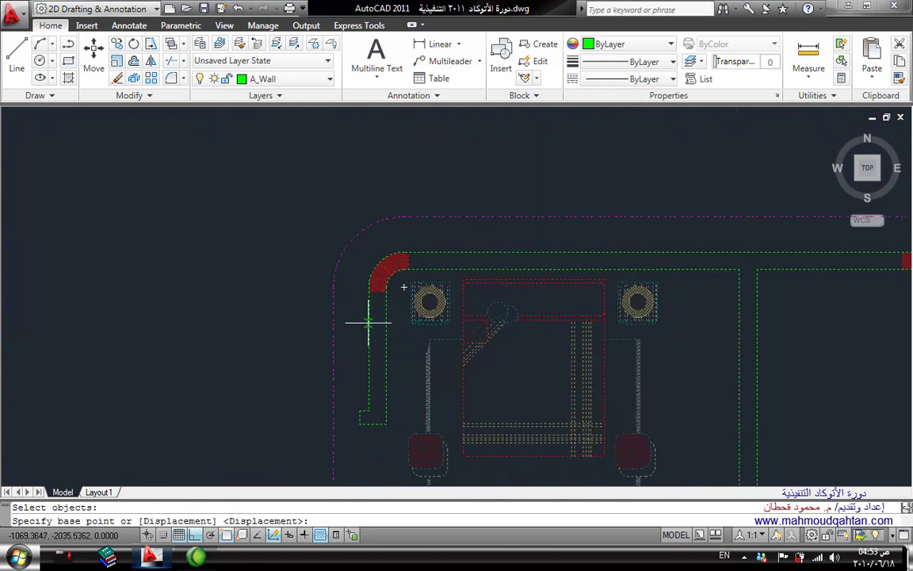
left_click(333, 278)
scroll(444, 333, "down", 5)
middle_click_drag(396, 182, 494, 346)
scroll(495, 346, "up", 6)
left_click(332, 275)
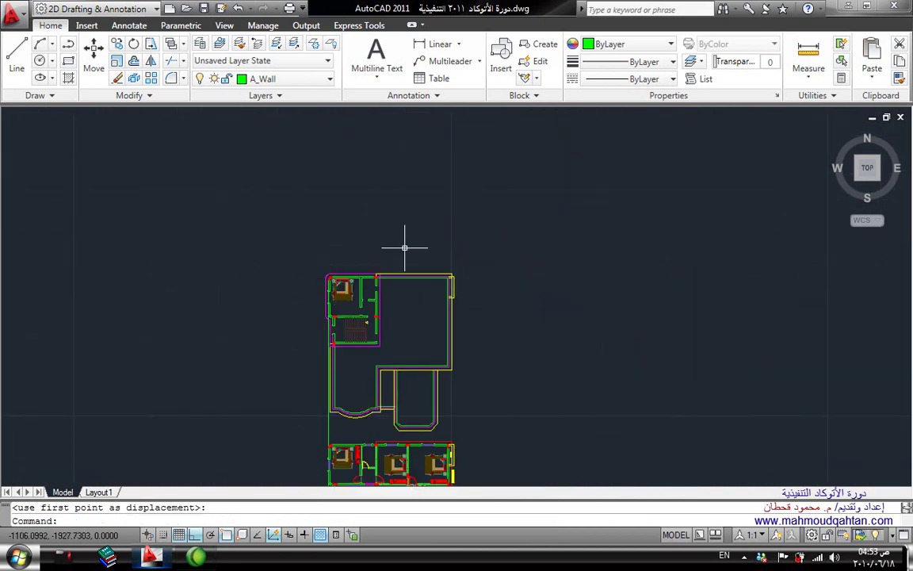
scroll(410, 249, "down", 2)
key("Escape")
scroll(499, 261, "down", 4)
scroll(490, 296, "up", 3)
middle_click_drag(489, 295, 515, 267)
scroll(519, 292, "down", 2)
scroll(520, 306, "up", 6)
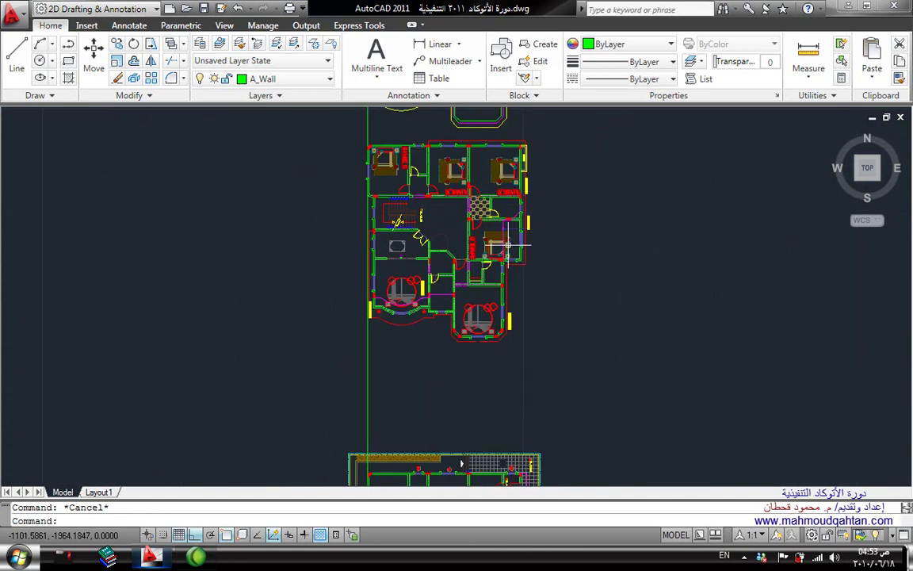
scroll(325, 256, "up", 3)
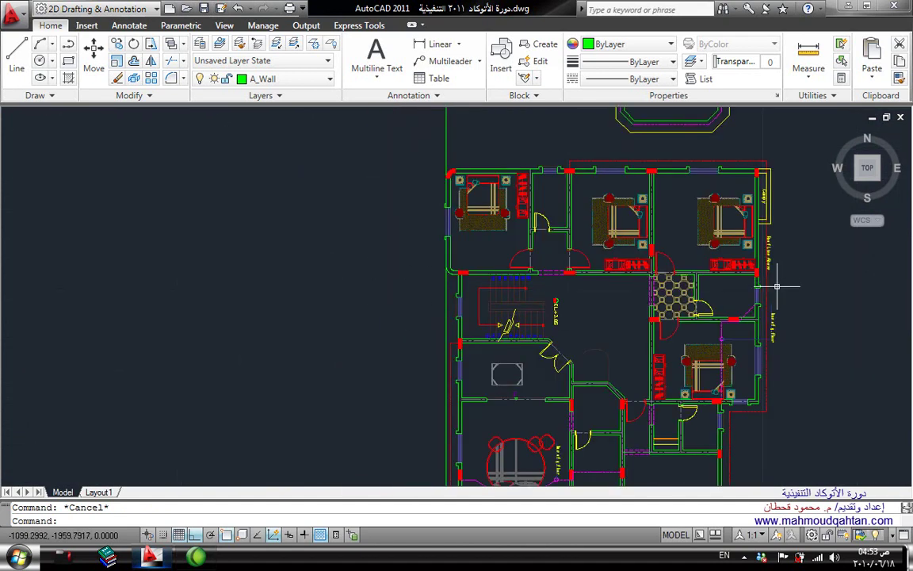
scroll(777, 286, "up", 1)
scroll(97, 249, "down", 1)
scroll(526, 267, "down", 4)
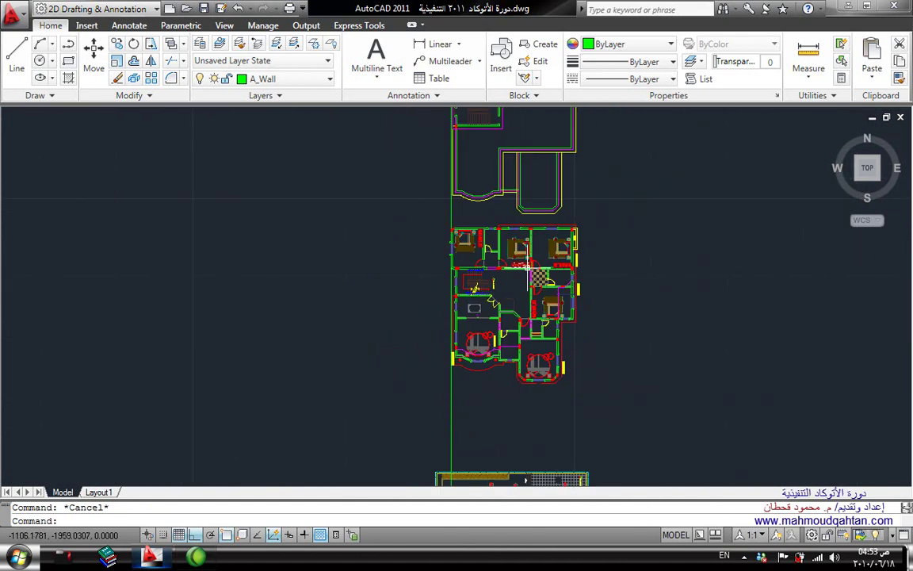
scroll(527, 266, "up", 3)
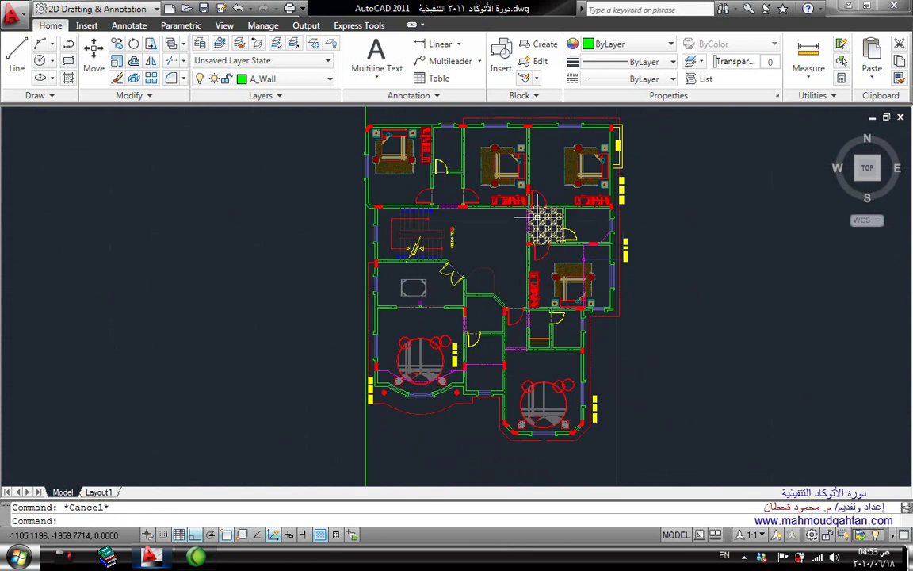
scroll(491, 239, "down", 3)
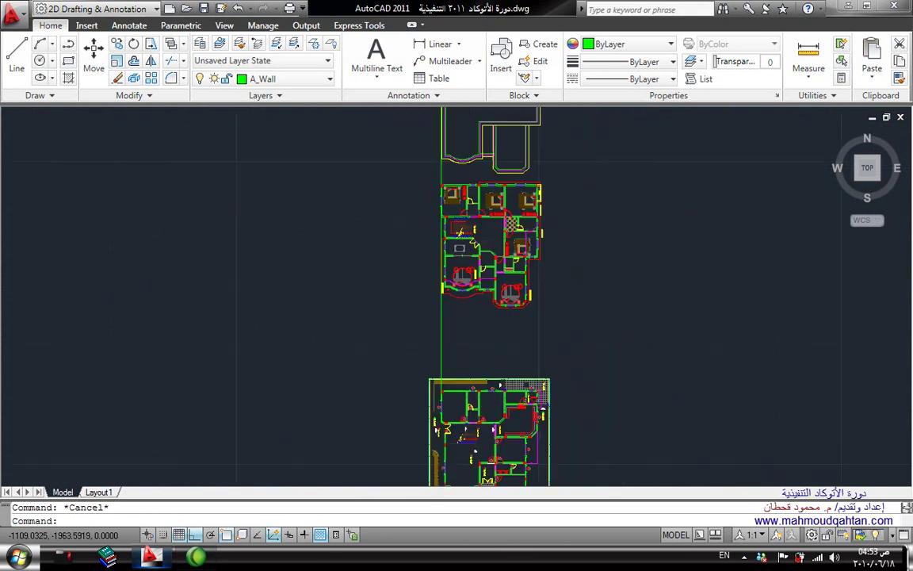
middle_click_drag(498, 202, 494, 151)
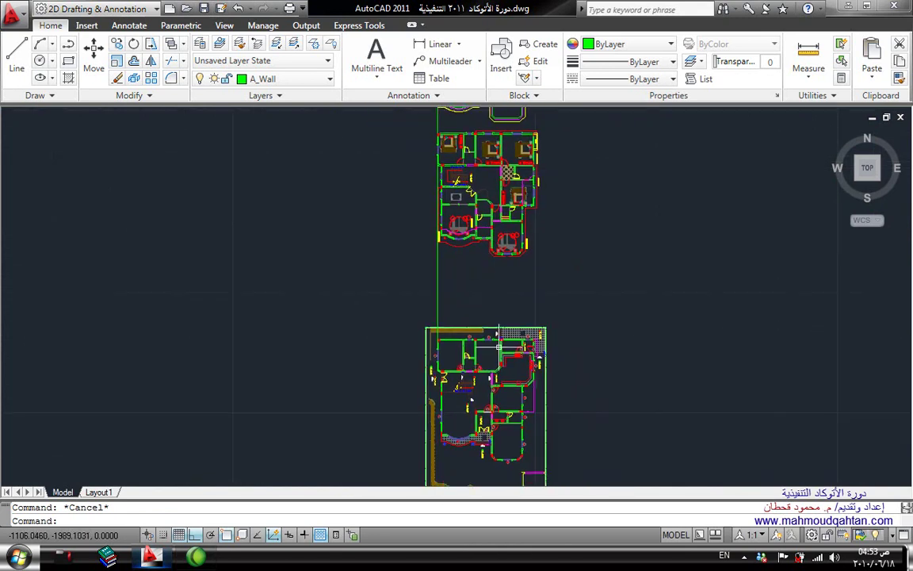
scroll(499, 344, "up", 2)
scroll(499, 238, "down", 5)
scroll(503, 230, "up", 1)
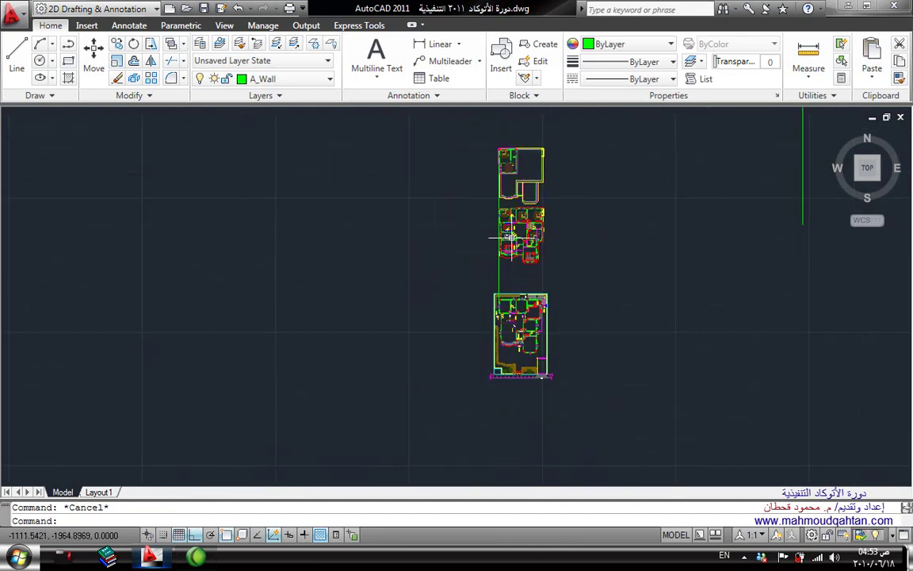
scroll(510, 236, "up", 2)
type("l")
key("Return")
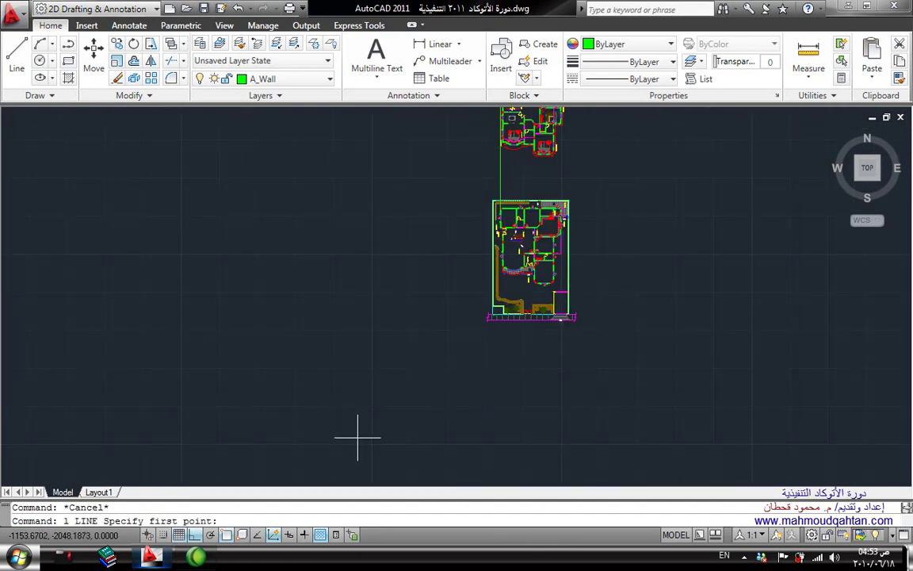
left_click(316, 438)
left_click(723, 422)
key("Escape")
middle_click_drag(577, 203, 556, 350)
scroll(558, 297, "down", 1)
middle_click_drag(558, 298, 547, 190)
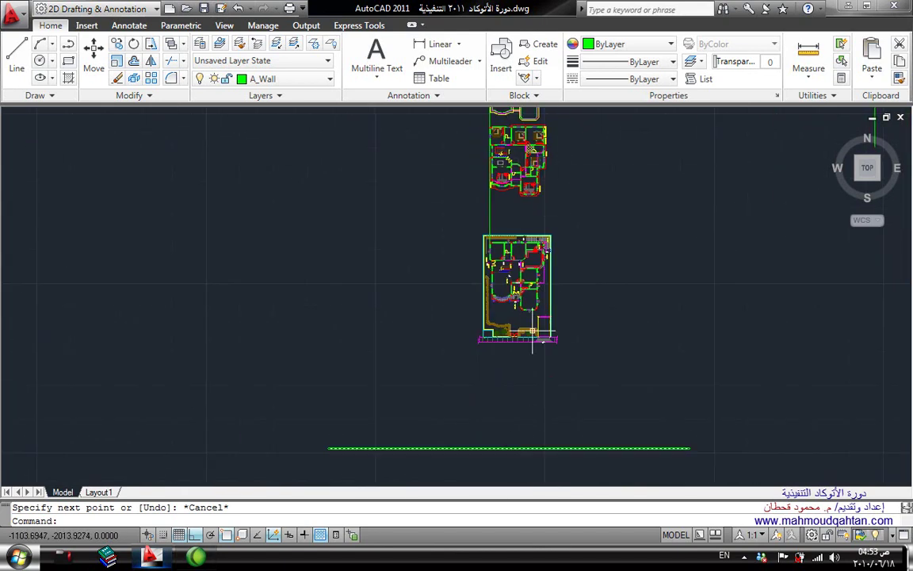
scroll(528, 302, "down", 2)
scroll(522, 240, "up", 4)
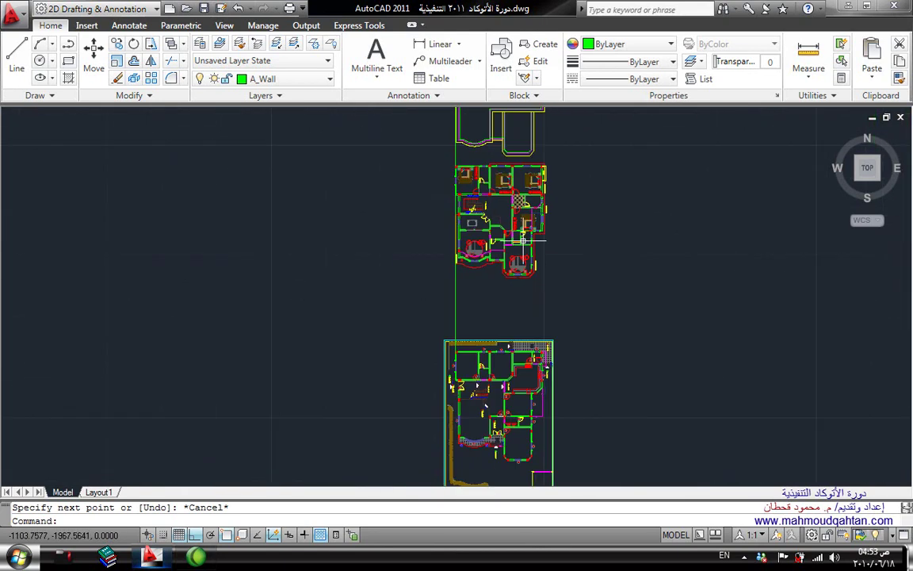
scroll(438, 248, "down", 2)
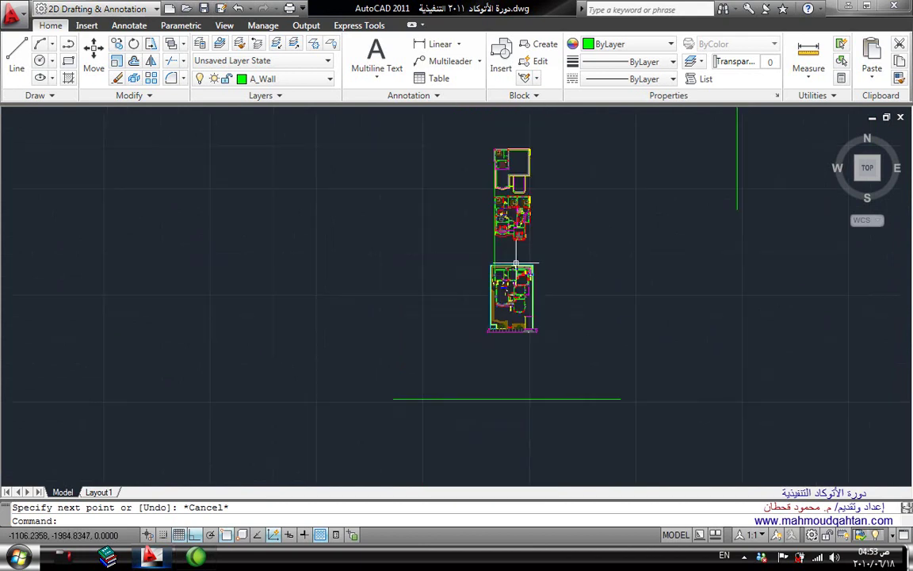
middle_click_drag(476, 428, 484, 302)
mouse_move(541, 308)
middle_mouse_down()
mouse_move(536, 363)
mouse_move(565, 206)
middle_mouse_up()
scroll(560, 257, "up", 2)
middle_click_drag(565, 127, 567, 231)
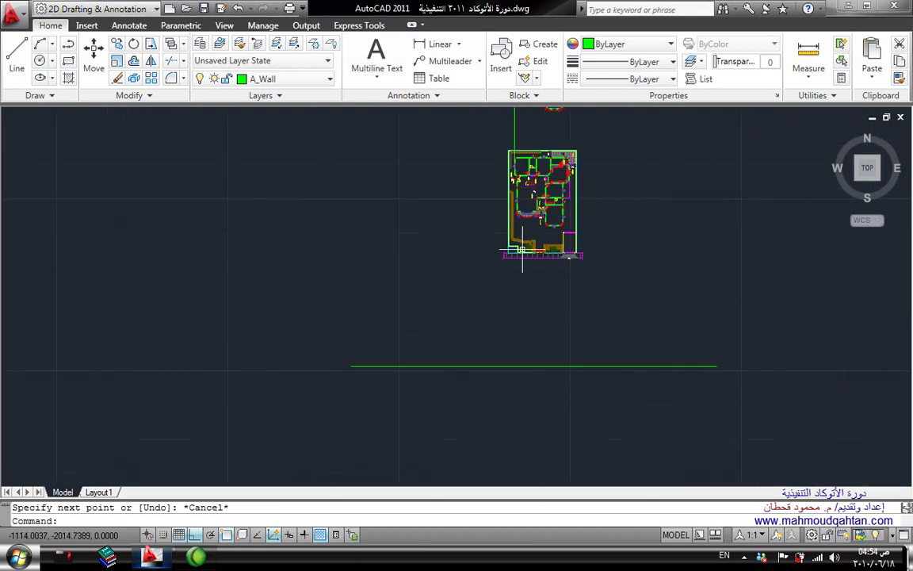
middle_click_drag(538, 348, 546, 205)
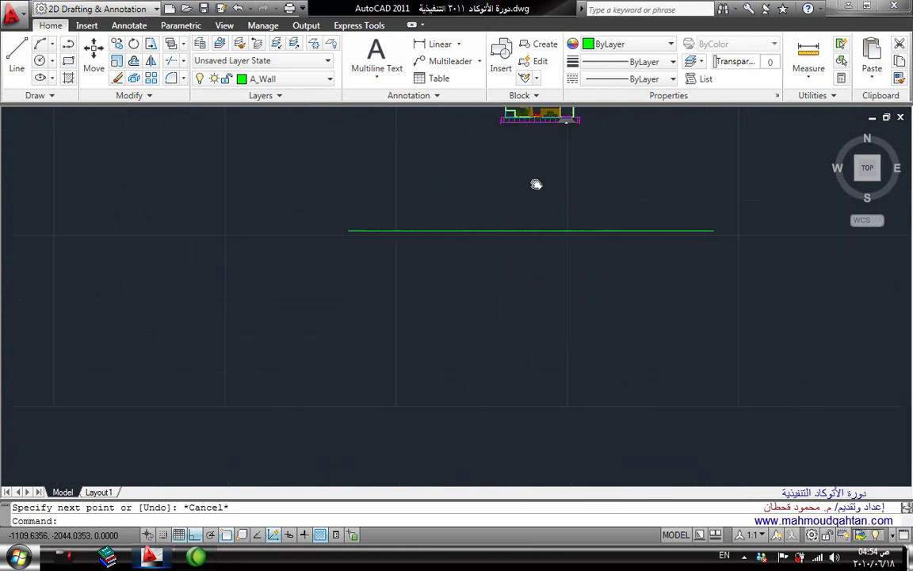
middle_click_drag(485, 219, 555, 310)
scroll(555, 310, "down", 3)
scroll(544, 230, "up", 2)
middle_click_drag(544, 249, 540, 361)
Start moving the upper plans, then cancel, leaving them in place
type("m")
key("Return")
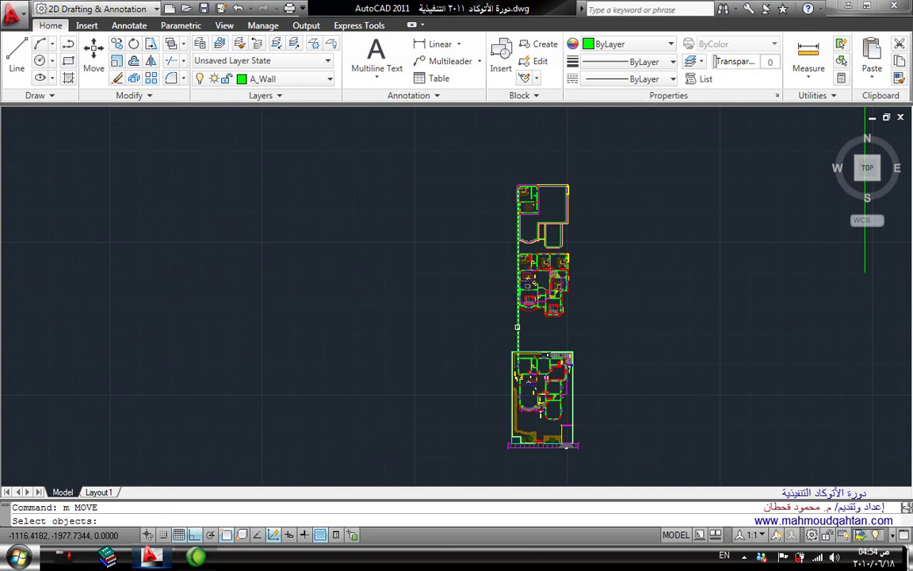
left_click(508, 330)
left_click(597, 172)
key("Return")
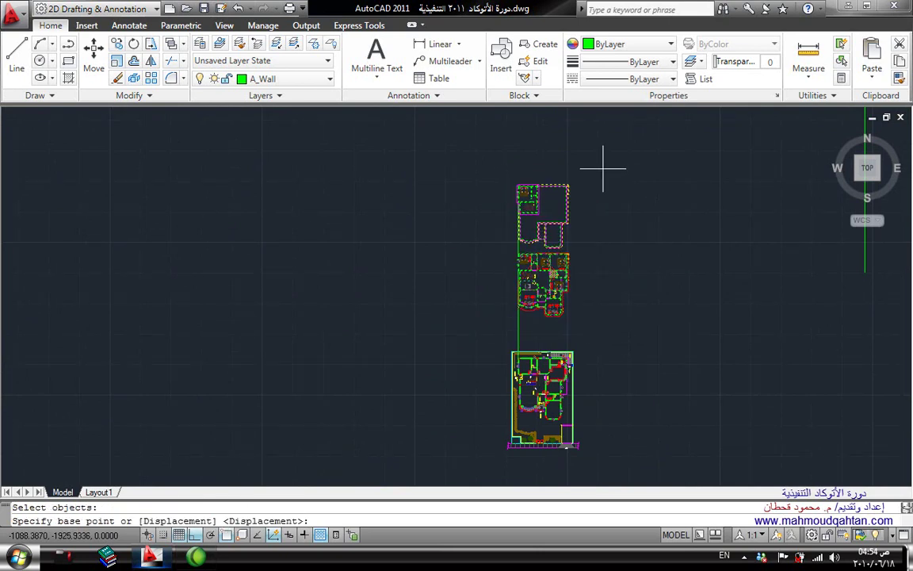
left_click(601, 167)
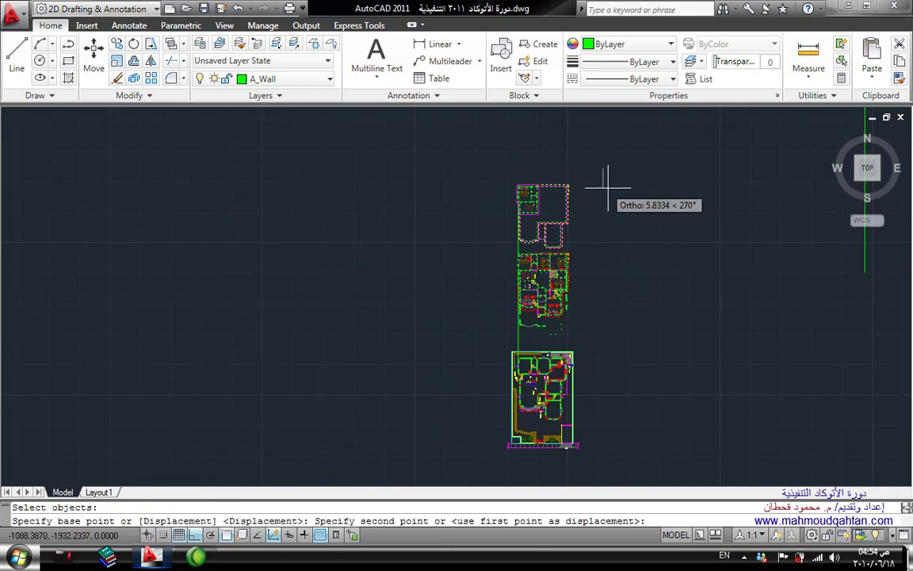
key("Escape")
mouse_move(582, 225)
middle_mouse_down()
mouse_move(596, 203)
mouse_move(558, 234)
mouse_move(574, 127)
middle_mouse_up()
scroll(546, 285, "up", 3)
scroll(557, 327, "up", 2)
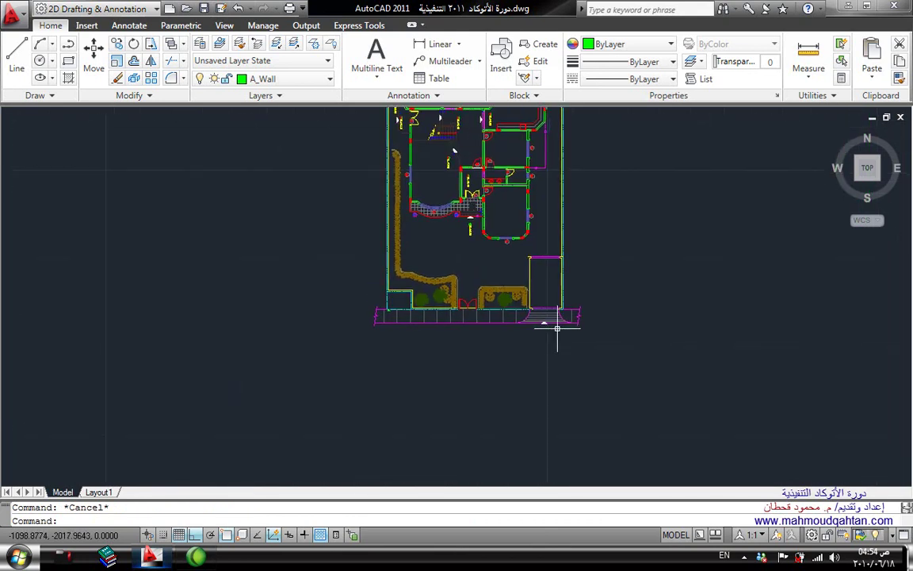
Copy the lower plan's side wall lines down across the green ground line
type("o")
key("Return")
scroll(558, 328, "up", 3)
left_click(534, 185)
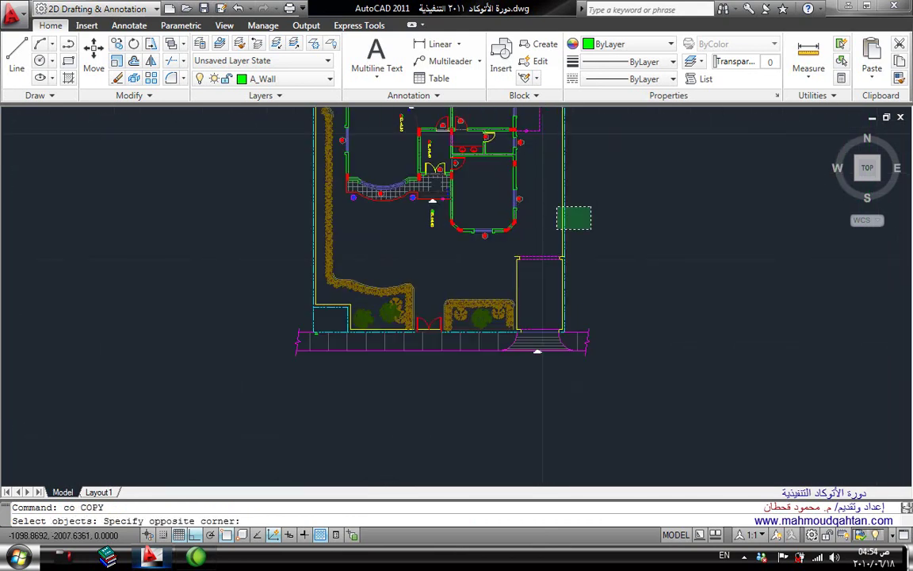
left_click(501, 208)
scroll(501, 208, "up", 2)
scroll(633, 317, "up", 2)
left_click(310, 196)
left_click(444, 261)
scroll(702, 208, "down", 4)
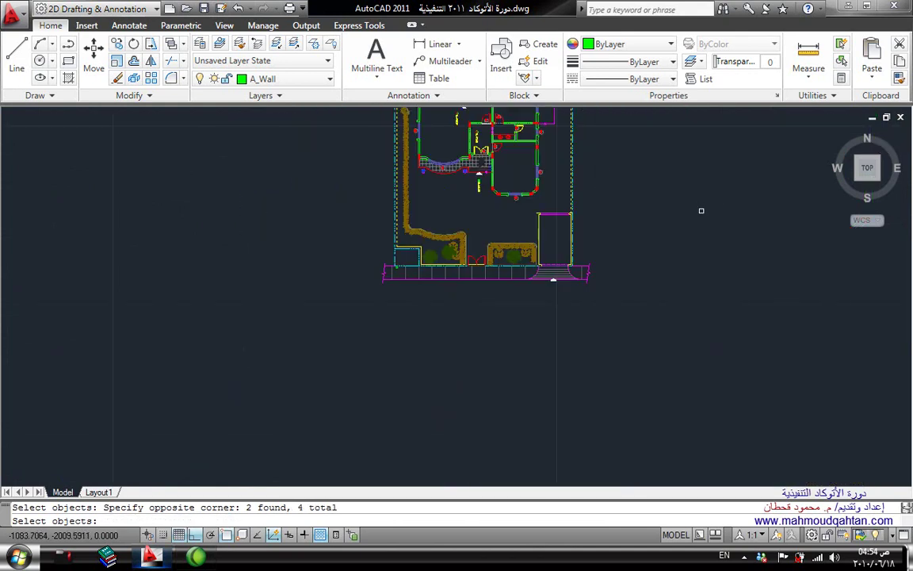
key("Return")
left_click(554, 279)
scroll(603, 274, "down", 5)
left_click(656, 279)
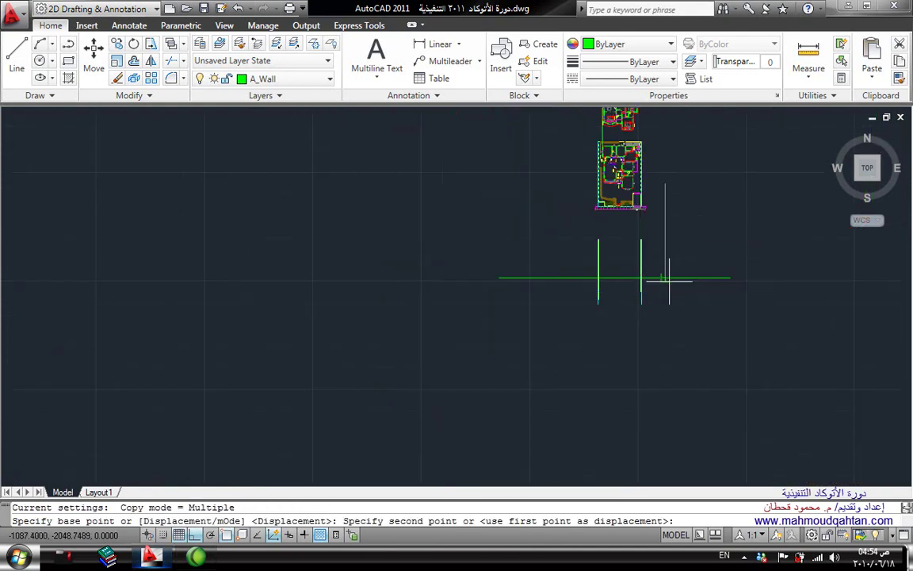
key("Escape")
scroll(657, 279, "up", 3)
middle_click_drag(574, 306, 546, 361)
Offset the green ground line upward by 2.6
type("o")
key("Return")
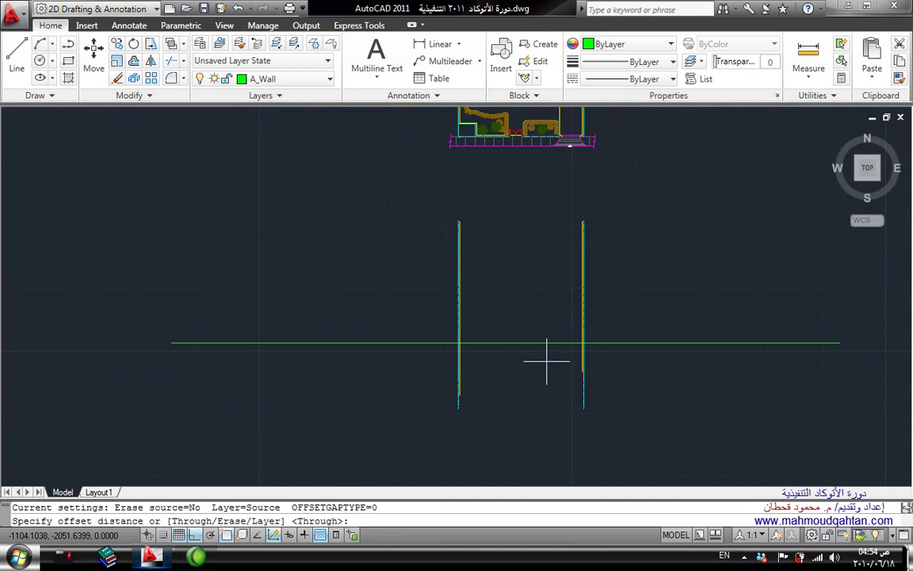
type("6")
key("Return")
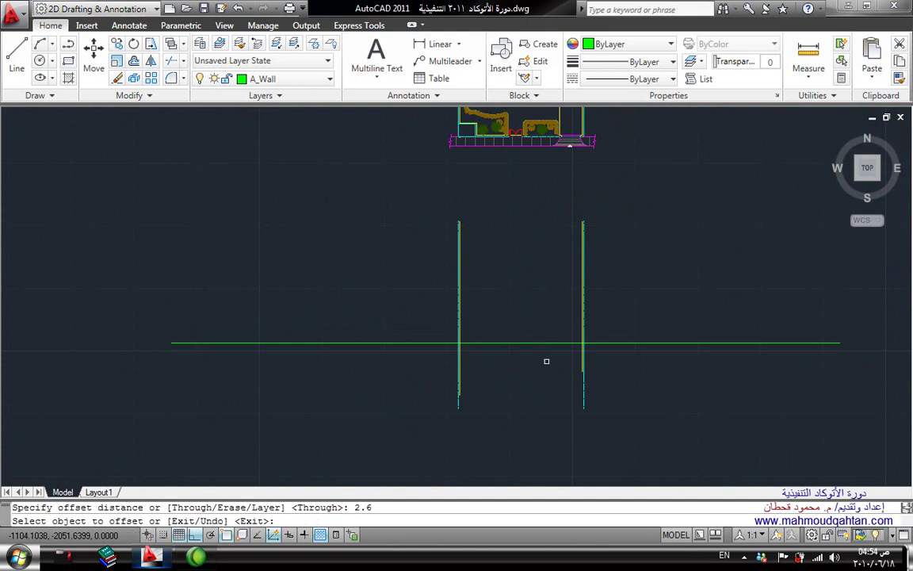
left_click(543, 342)
left_click(544, 293)
key("Escape")
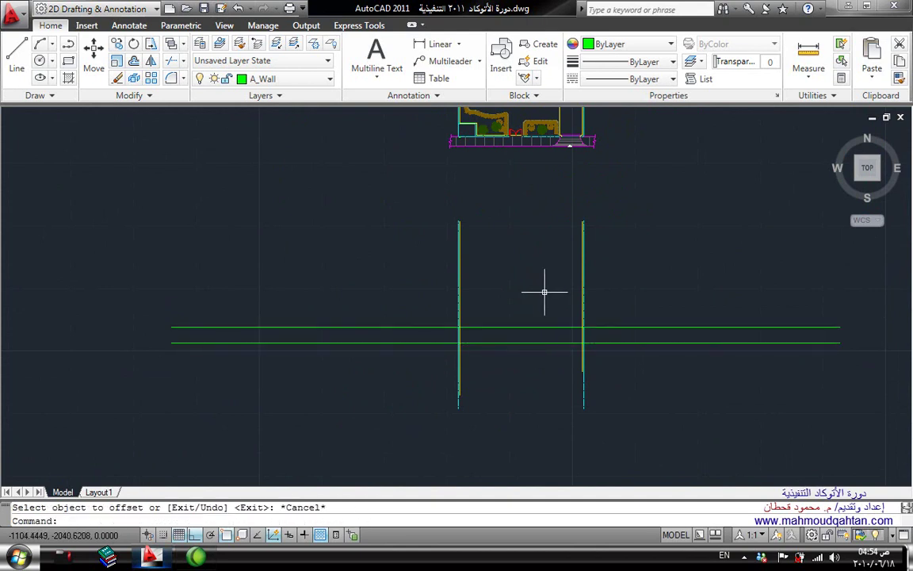
Trim the wall lines above the offset line
type("tr")
key("Return")
left_click(570, 327)
key("Return")
left_click(650, 202)
left_click(397, 255)
key("Return")
scroll(481, 377, "up", 3)
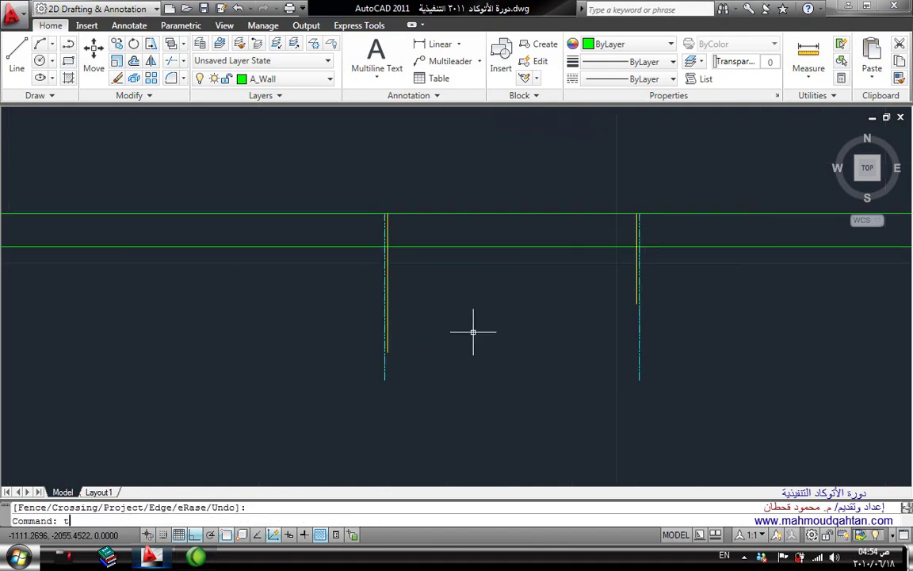
Trim the wall lines below the ground line
type("r")
key("Return")
left_click(457, 261)
left_click(453, 247)
key("Return")
left_click(630, 262)
left_click(358, 352)
key("Return")
middle_click_drag(379, 322, 418, 386)
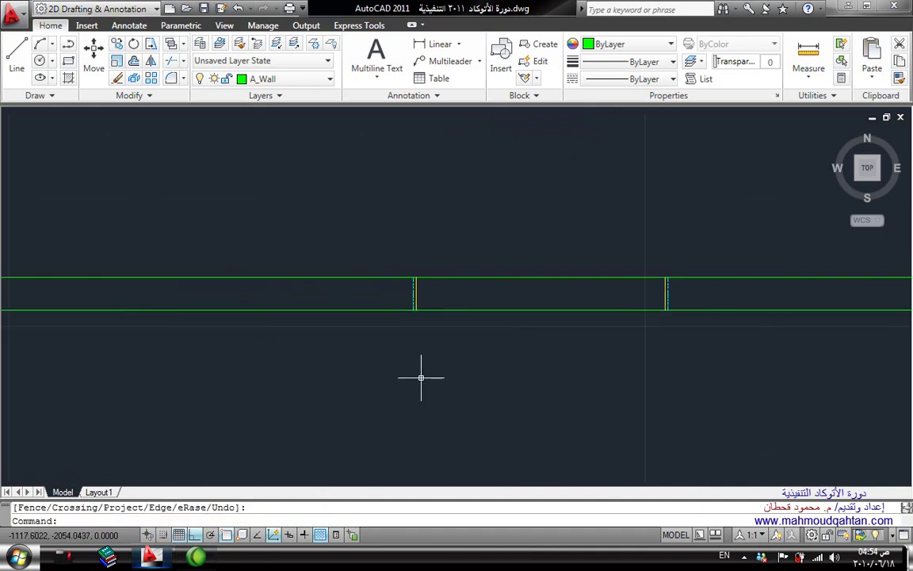
Match the remaining wall lines to the yellow wall style
type("a")
key("Return")
scroll(412, 293, "up", 3)
left_click(411, 291)
left_click(375, 375)
left_click(506, 218)
scroll(504, 330, "down", 4)
left_click(529, 347)
left_click(595, 260)
key("Return")
middle_click_drag(517, 297, 527, 330)
Trim the offset line between the two yellow wall stubs
type("tr")
key("Return")
key("Return")
left_click(521, 315)
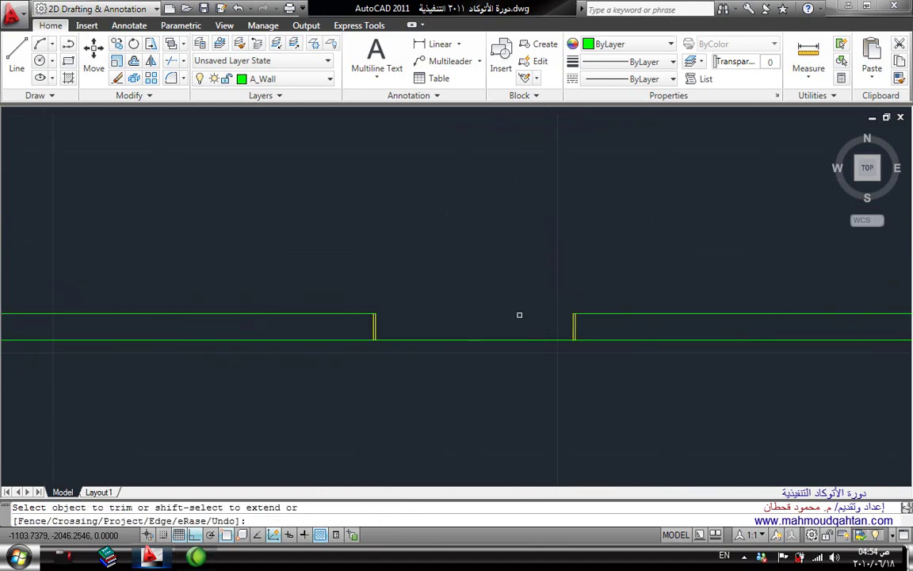
key("Escape")
key("Return")
Fillet the wall stub corners into clean joins
scroll(571, 320, "up", 5)
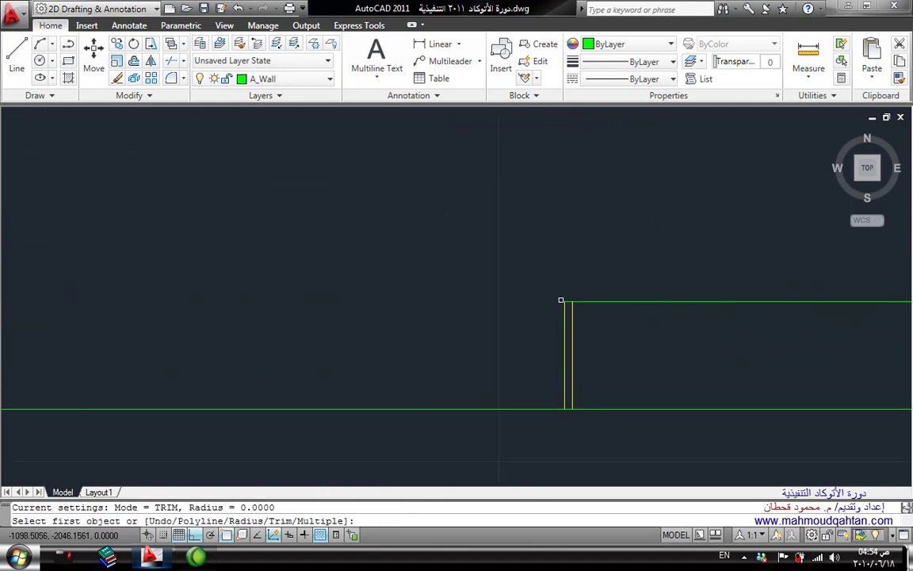
left_click(566, 349)
left_click(573, 349)
middle_click_drag(325, 316, 352, 332)
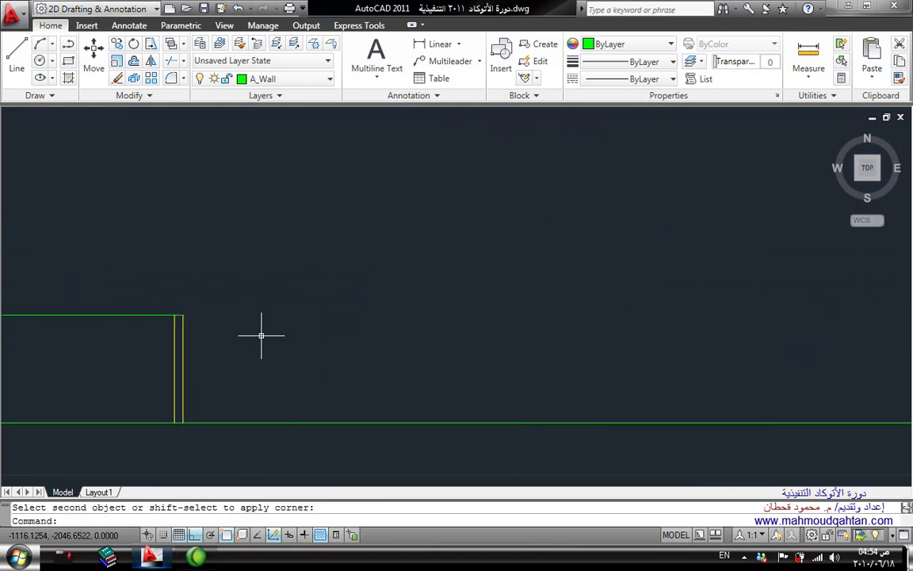
scroll(172, 309, "up", 3)
key("Return")
left_click(153, 296)
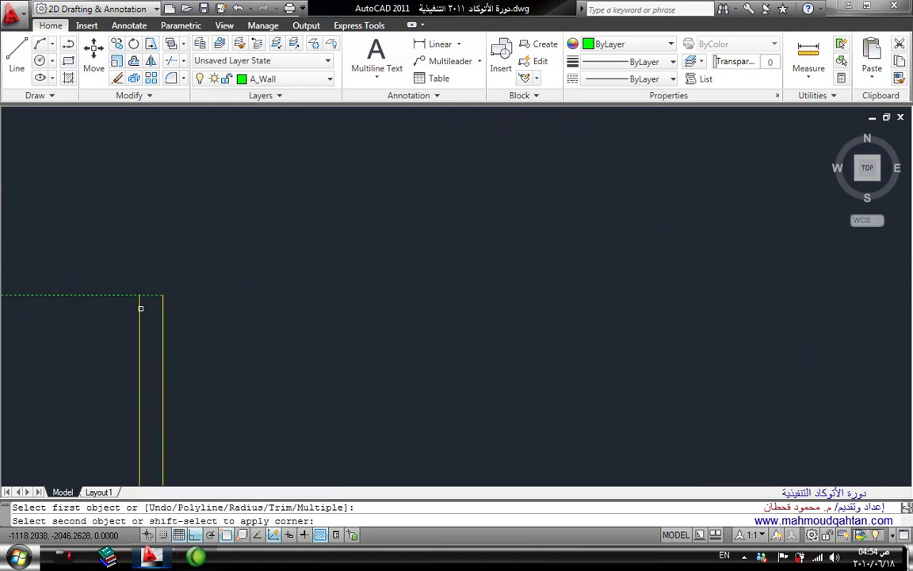
key("Escape")
scroll(331, 309, "down", 3)
scroll(333, 302, "down", 2)
Match the other stub lines to the left wall line's properties
type("m")
key("Return")
left_click(330, 303)
left_click(252, 331)
left_click(697, 256)
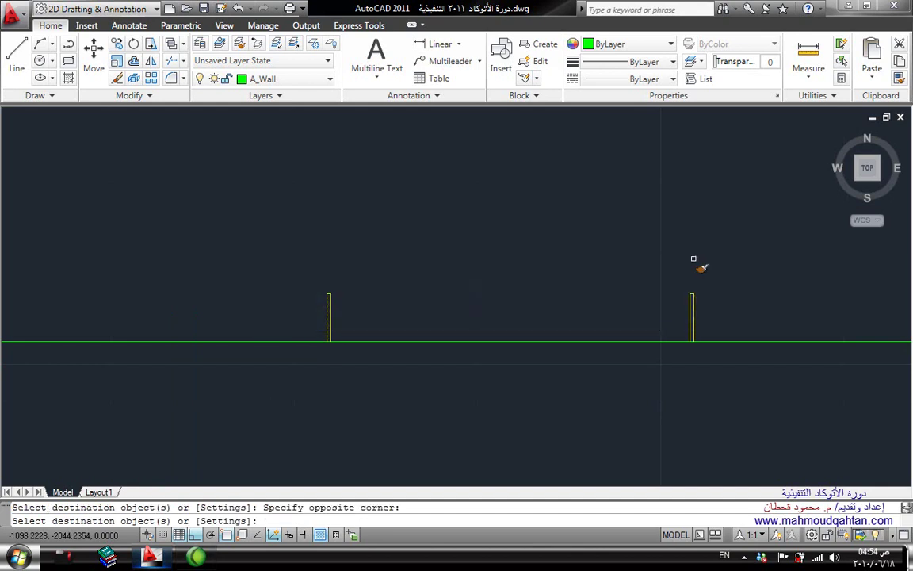
key("Return")
scroll(536, 220, "down", 4)
scroll(525, 197, "up", 1)
Draw a vertical guide line from the plan's entrance wall down to the ground line
scroll(555, 238, "down", 1)
type("l")
key("Return")
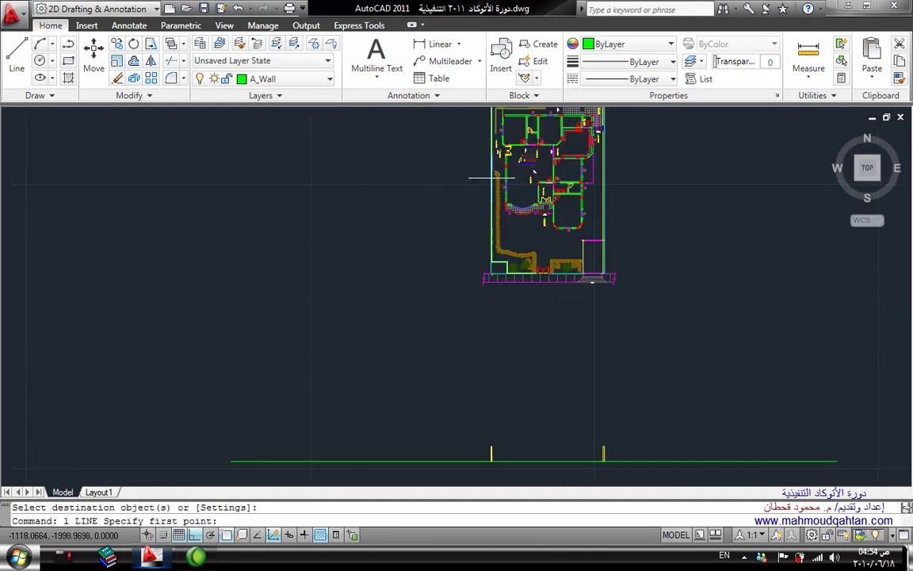
scroll(555, 245, "up", 4)
scroll(520, 214, "up", 3)
scroll(506, 310, "up", 2)
left_click(482, 300)
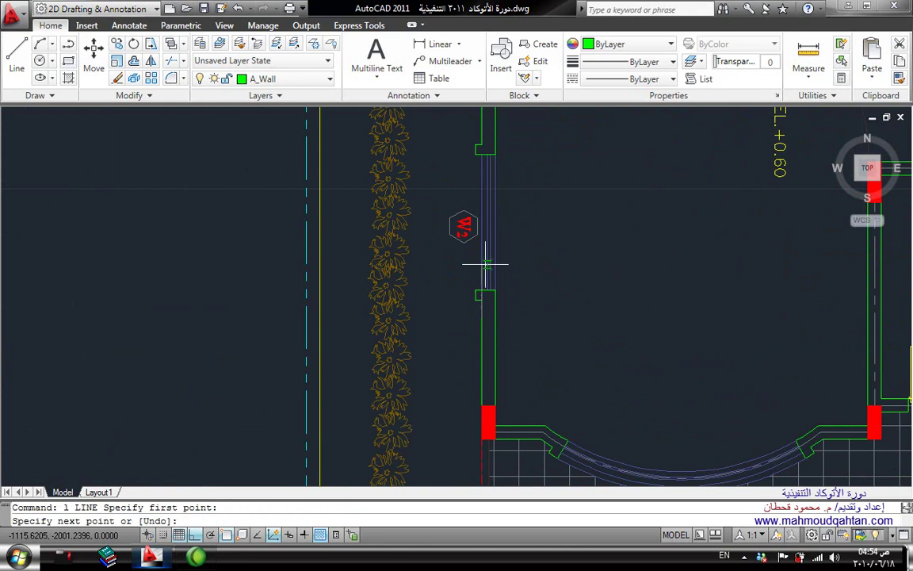
scroll(482, 300, "down", 6)
middle_click_drag(477, 356, 528, 194)
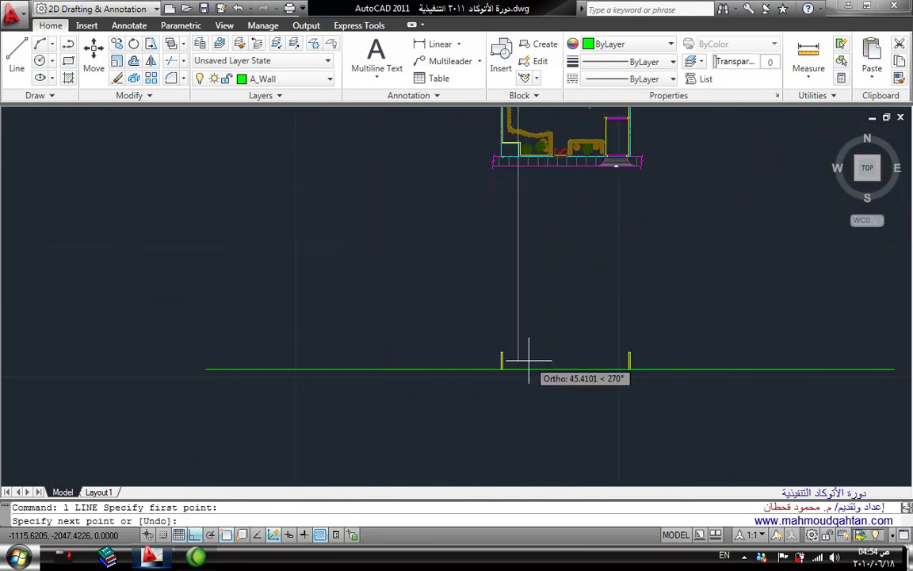
scroll(529, 357, "up", 3)
scroll(526, 363, "up", 2)
left_click(492, 384)
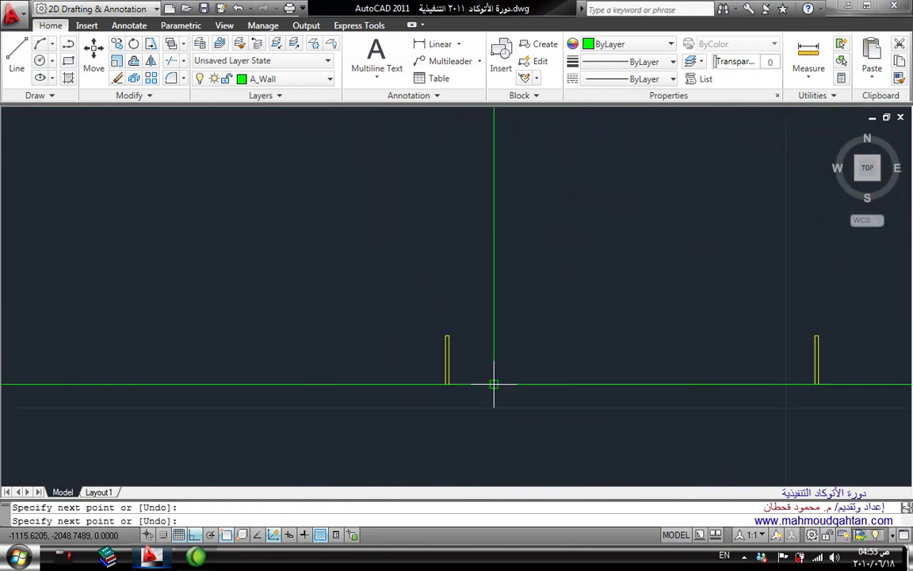
key("Escape")
scroll(492, 384, "down", 5)
middle_click_drag(555, 207, 555, 267)
Draw a second vertical guide line from another entrance wall down to the ground line
scroll(584, 223, "up", 5)
scroll(584, 223, "up", 1)
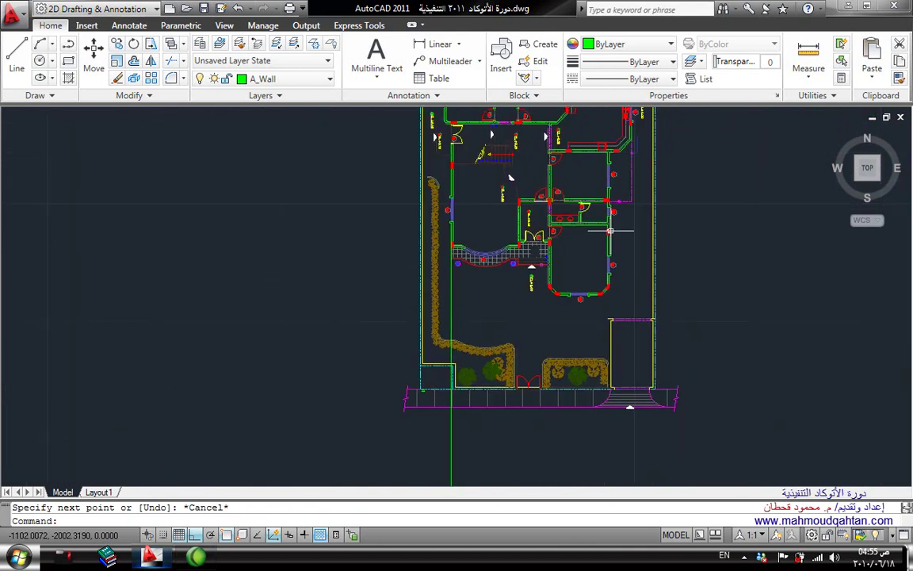
scroll(585, 226, "up", 3)
type("l")
key("Return")
scroll(593, 255, "up", 2)
left_click(593, 255)
scroll(593, 254, "down", 3)
scroll(601, 353, "down", 2)
scroll(590, 373, "up", 3)
scroll(606, 388, "up", 2)
left_click(602, 389)
key("Escape")
Pan and zoom to frame the ground line and wall stubs below the plan
scroll(627, 293, "down", 4)
middle_click_drag(630, 285, 642, 361)
scroll(597, 246, "up", 2)
middle_click_drag(591, 261, 577, 225)
scroll(577, 225, "down", 5)
scroll(579, 397, "up", 2)
scroll(603, 330, "up", 3)
scroll(529, 367, "up", 3)
scroll(556, 249, "down", 6)
middle_click_drag(556, 249, 565, 357)
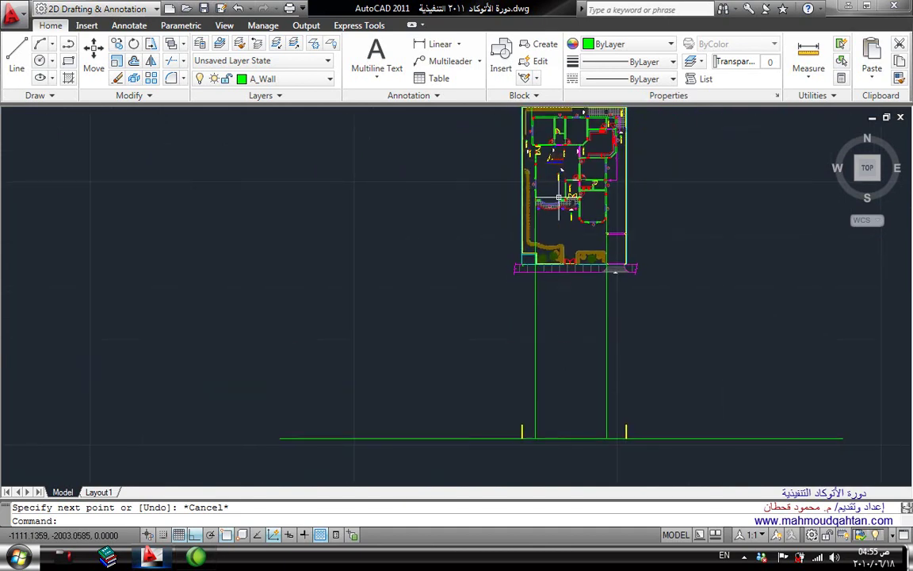
scroll(565, 218, "up", 6)
scroll(610, 309, "up", 4)
scroll(559, 170, "down", 4)
middle_click_drag(557, 168, 567, 225)
scroll(567, 225, "up", 3)
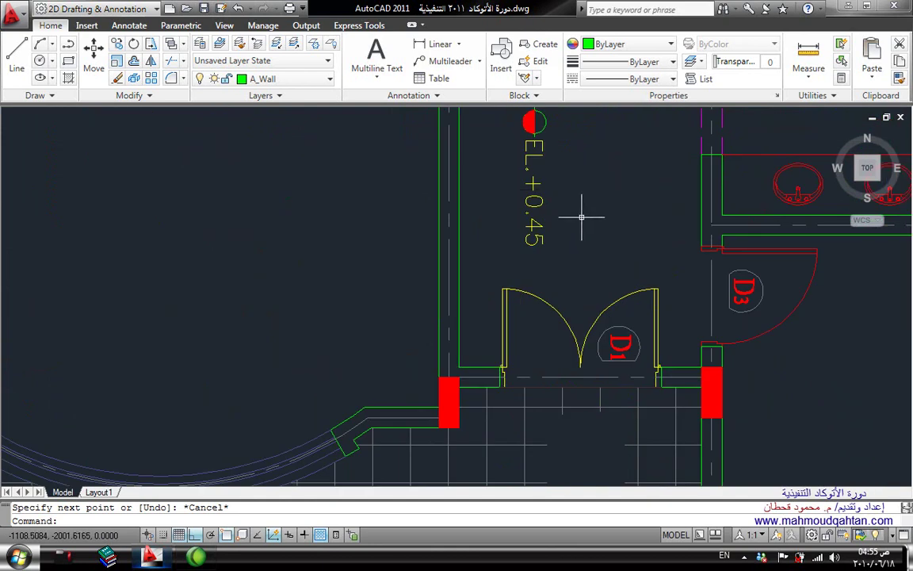
scroll(584, 225, "down", 4)
scroll(586, 238, "down", 2)
scroll(577, 155, "down", 2)
middle_click_drag(559, 219, 540, 196)
middle_click_drag(538, 353, 535, 241)
middle_click_drag(559, 386, 534, 372)
Offset the ground line 0.45 upward to create a line just above it
key("Return")
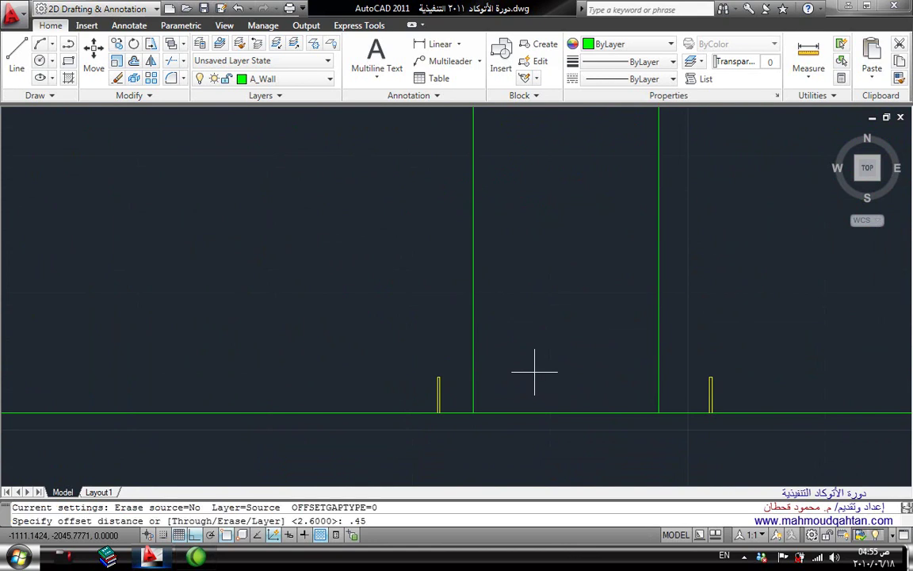
key("Return")
left_click(522, 413)
scroll(521, 394, "up", 2)
left_click(521, 393)
middle_click_drag(521, 393, 563, 353)
scroll(563, 353, "up", 4)
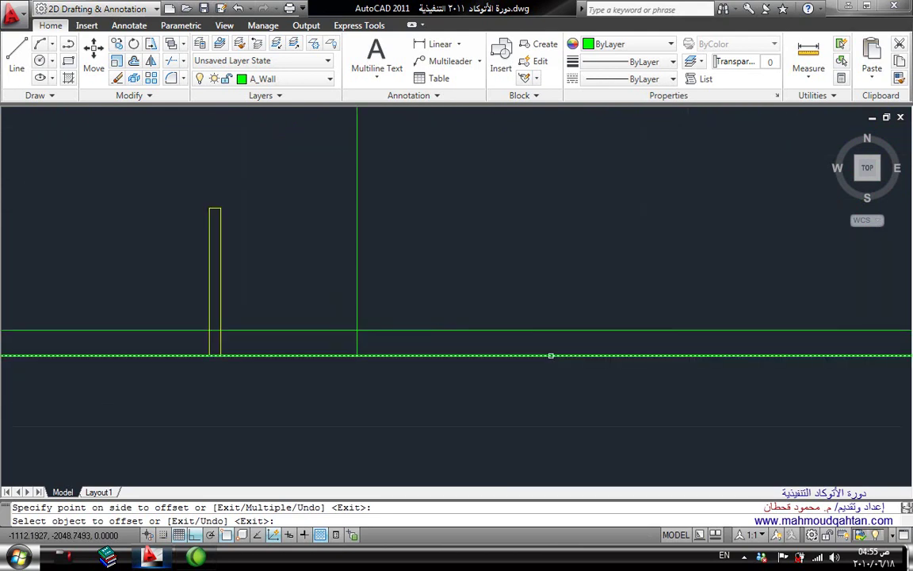
key("Return")
Check the ground line and upper horizontal line by selecting them
left_click(548, 356)
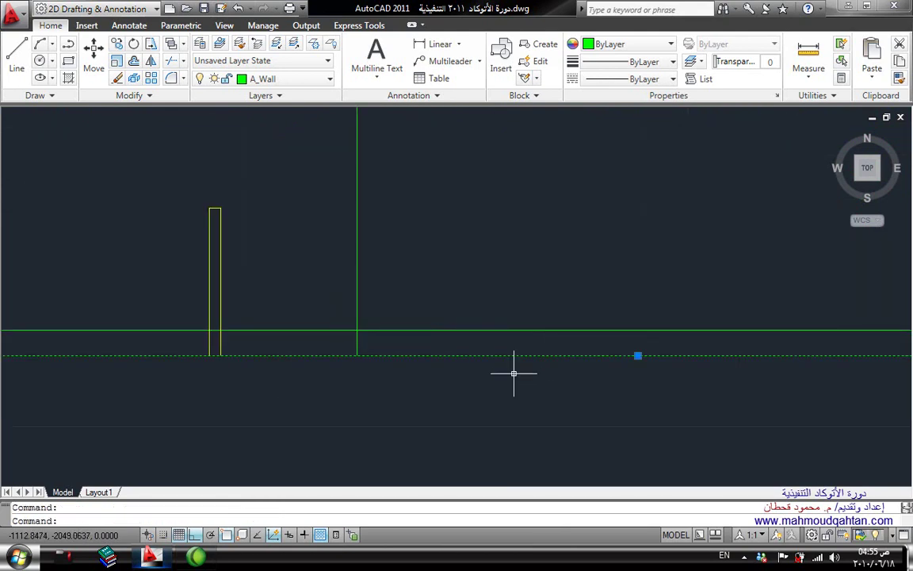
key("Escape")
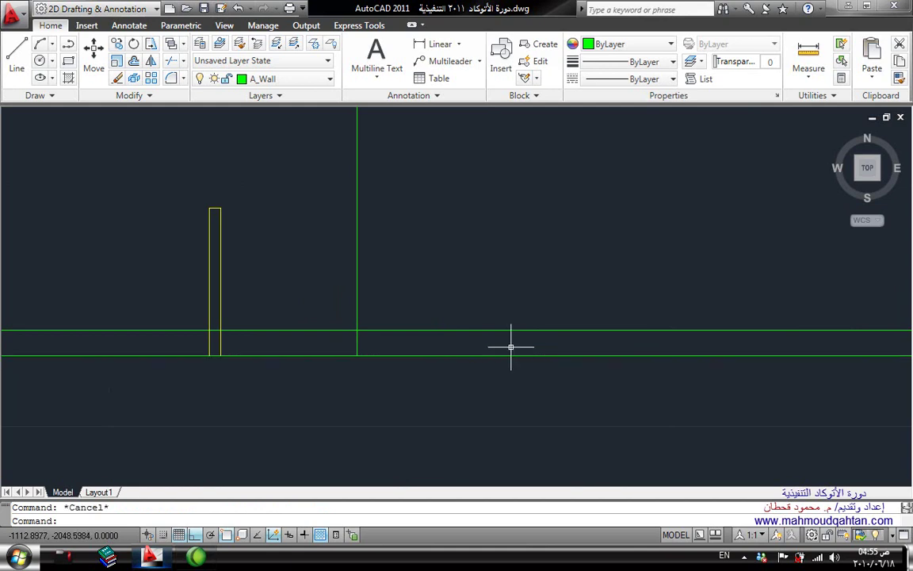
left_click(510, 329)
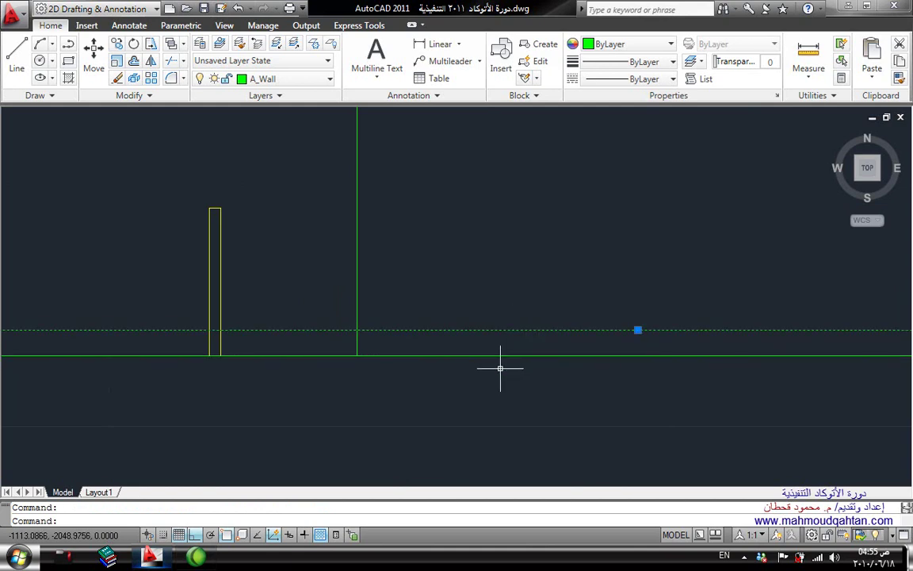
scroll(501, 368, "down", 4)
key("Escape")
mouse_move(519, 369)
middle_mouse_down()
mouse_move(510, 381)
mouse_move(507, 345)
middle_mouse_up()
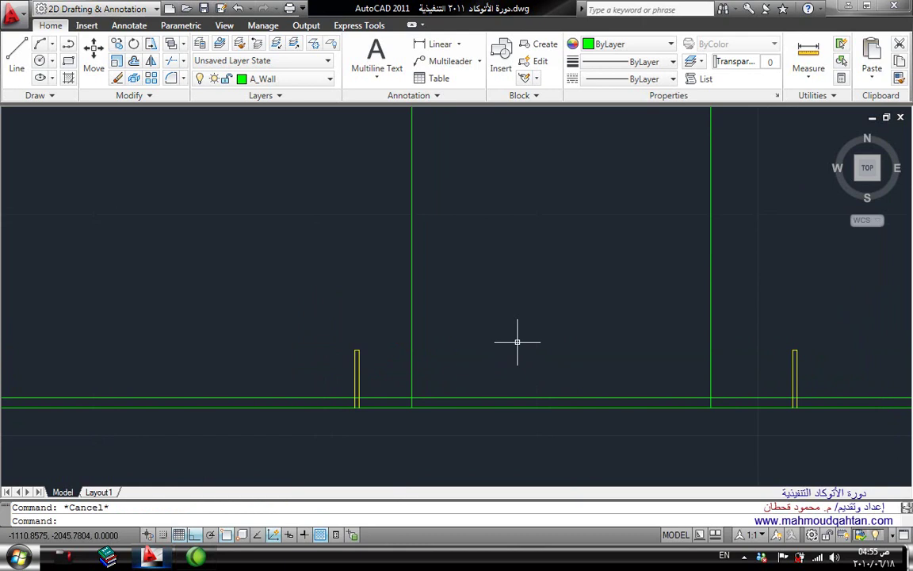
Offset the base line 3.2 upward to form the first floor-level line
type("o")
key("Return")
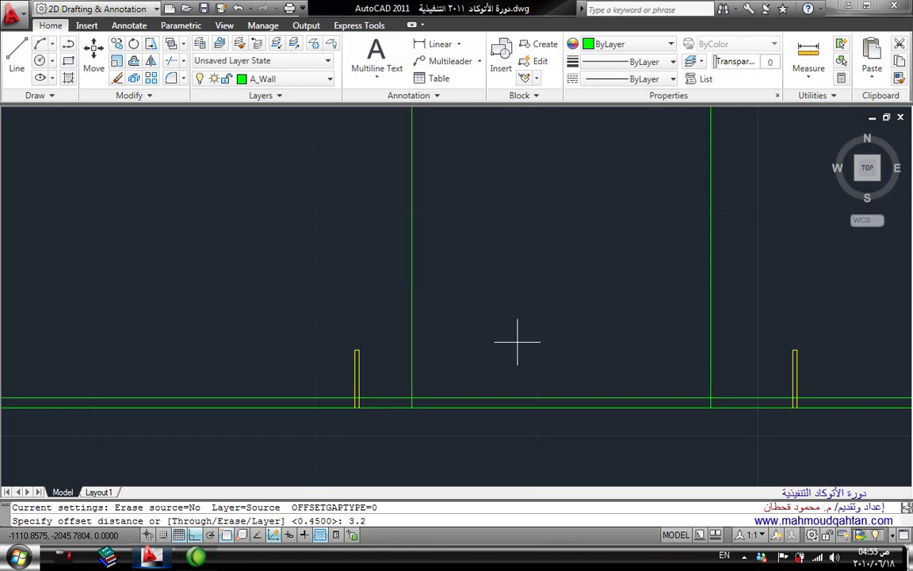
key("Return")
left_click(517, 397)
left_click(530, 322)
middle_click_drag(539, 327, 539, 301)
scroll(539, 300, "up", 3)
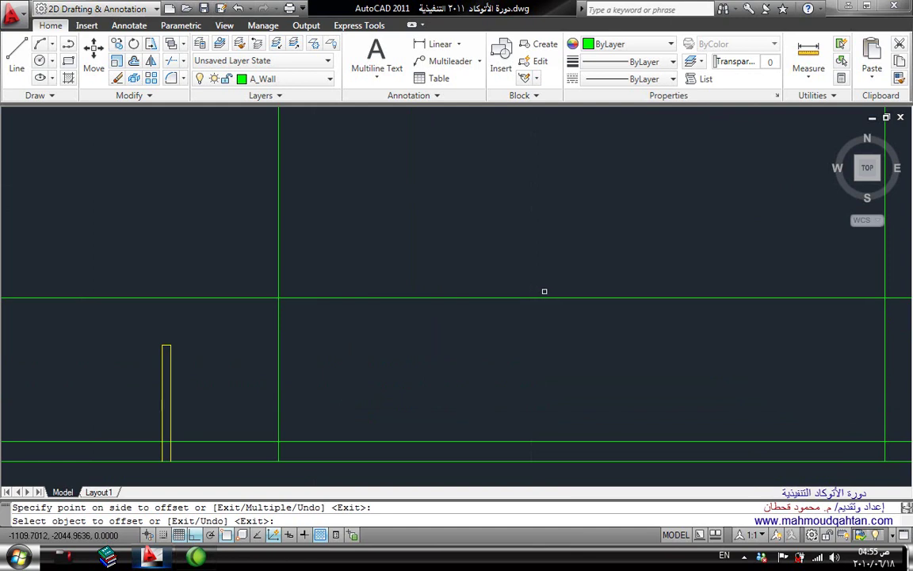
scroll(455, 284, "down", 4)
key("Escape")
Trim the new floor-level line back to the left outer wall
type("tr")
key("Return")
left_click(387, 241)
key("Return")
key("Escape")
type("tr")
key("Return")
left_click(385, 249)
key("Return")
left_click(198, 289)
key("Return")
Trim the new floor-level line back to the right outer wall
key("Return")
left_click(624, 275)
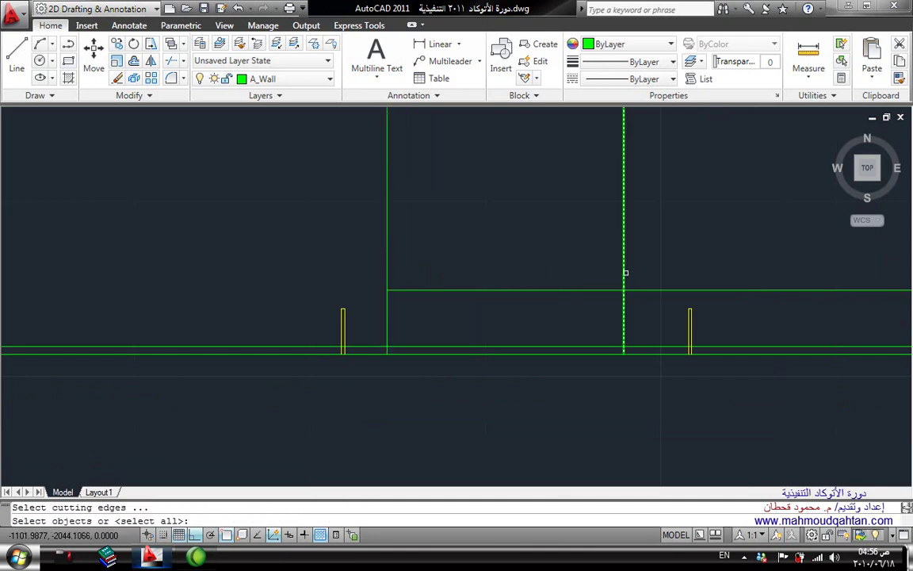
key("Return")
left_click(666, 289)
key("Return")
mouse_move(608, 264)
middle_mouse_down()
mouse_move(606, 313)
mouse_move(587, 305)
middle_mouse_up()
key("Escape")
scroll(492, 345, "up", 3)
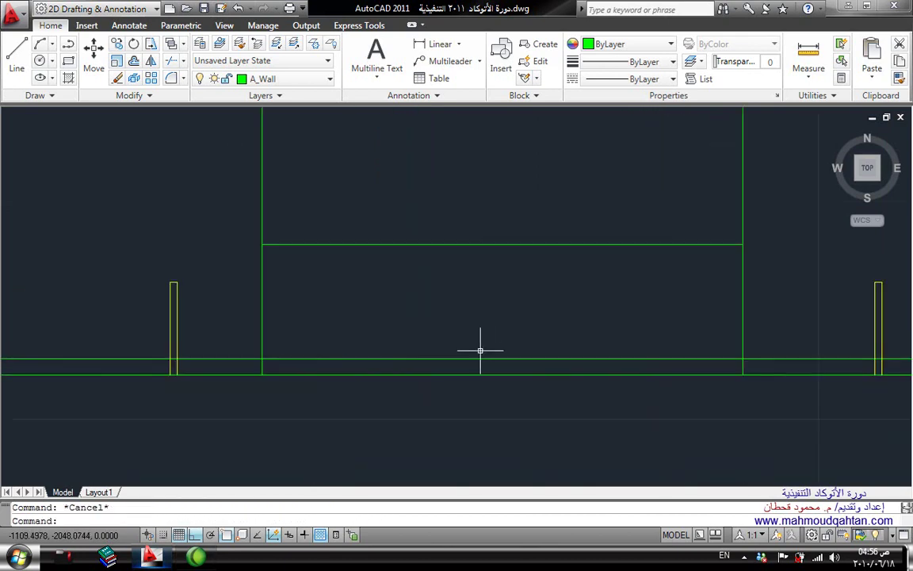
Trim the lower line at both the left and right outer walls
type("tr")
key("Return")
left_click(264, 296)
key("Return")
left_click(250, 358)
key("Return")
key("Return")
left_click(743, 329)
Offset the floor line another 3.2 upward for the next level
key("Return")
left_click(763, 359)
key("Escape")
scroll(632, 325, "down", 1)
type("o")
key("Return")
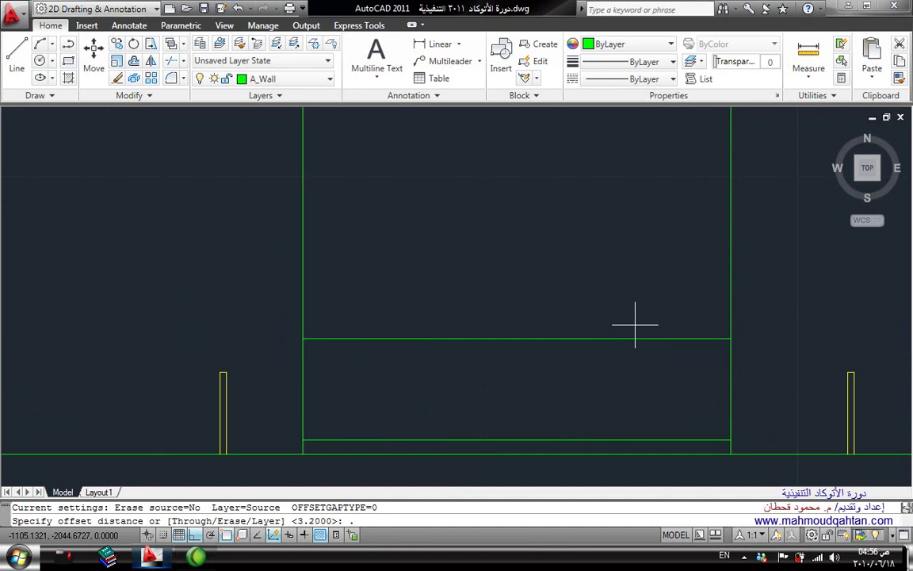
key("BackSpace")
key("Return")
left_click(632, 339)
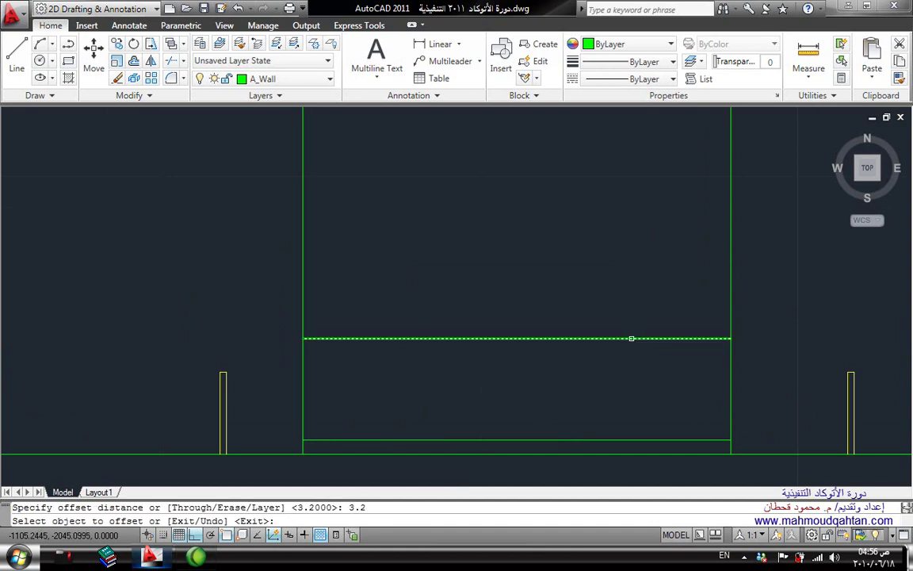
left_click(583, 230)
scroll(559, 210, "down", 2)
scroll(507, 255, "down", 3)
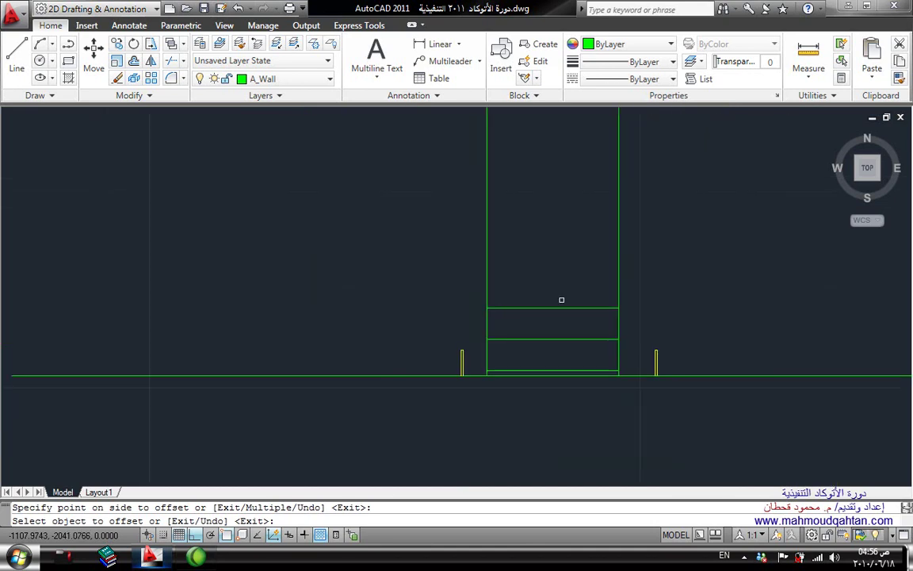
scroll(530, 310, "up", 5)
key("Escape")
Attempt a 1.0 offset of the rectangle edge, then cancel it
key("Return")
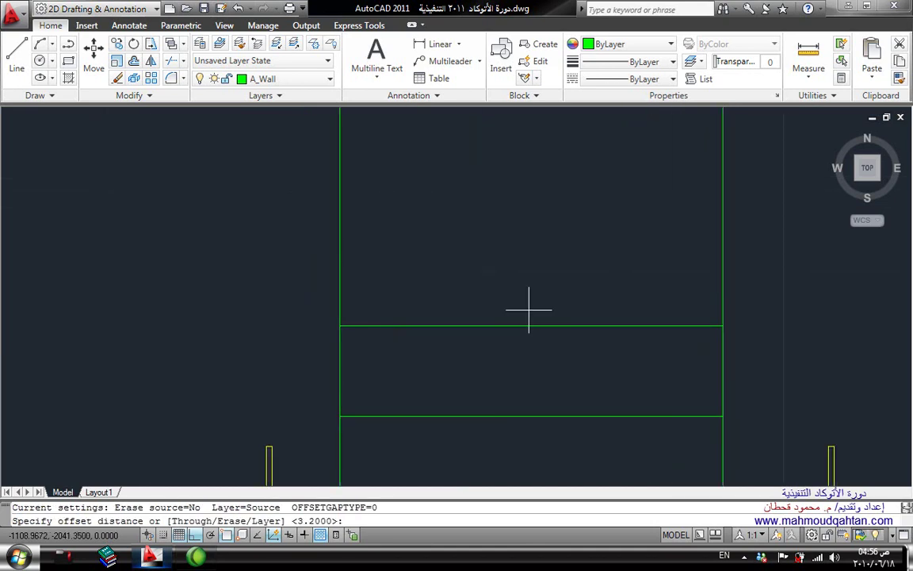
type("1")
key("Return")
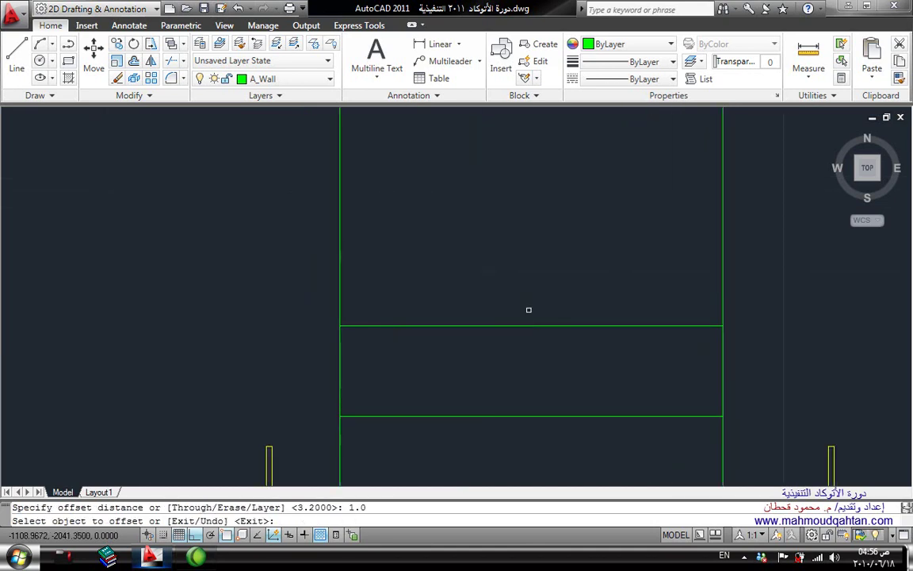
left_click(526, 324)
mouse_move(544, 240)
middle_mouse_down()
mouse_move(564, 301)
mouse_move(538, 257)
mouse_move(540, 350)
middle_mouse_up()
scroll(576, 271, "up", 2)
key("Escape")
scroll(489, 255, "down", 2)
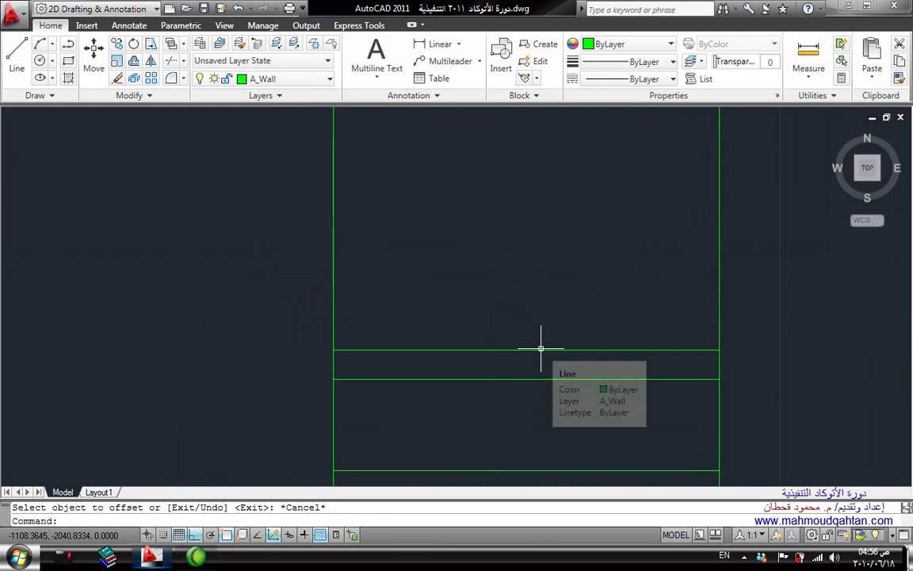
Restart the offset and pan across the house plan to the upper-floor plan
key("Return")
scroll(541, 349, "down", 5)
middle_click_drag(443, 326, 542, 414)
middle_click_drag(500, 103, 500, 328)
scroll(466, 176, "down", 3)
middle_click_drag(492, 372, 491, 317)
scroll(475, 309, "up", 3)
scroll(505, 267, "up", 3)
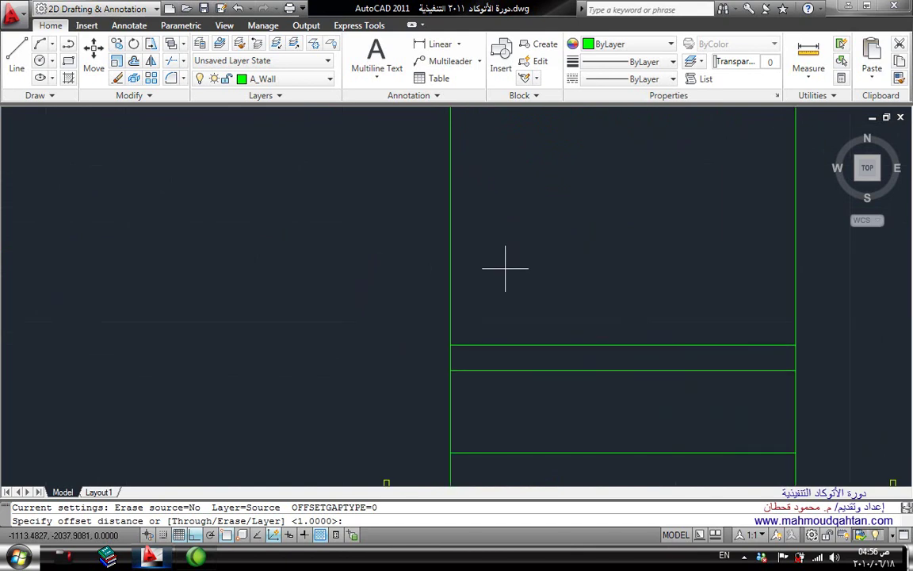
Enter a 1.2 offset distance, then cancel the offset
key("BackSpace")
key("BackSpace")
key("Return")
key("Escape")
scroll(525, 285, "down", 5)
scroll(525, 299, "up", 2)
scroll(524, 298, "down", 2)
scroll(534, 231, "down", 1)
scroll(515, 135, "up", 3)
Try drawing a line down from the walkway midpoint, then cancel it
middle_click_drag(533, 167, 528, 310)
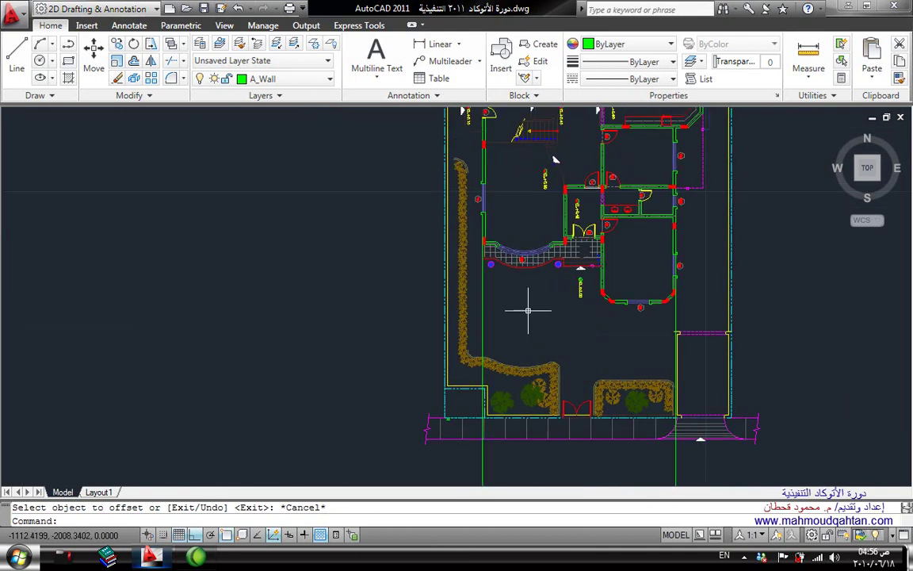
type("l")
key("Return")
scroll(531, 254, "up", 4)
scroll(467, 226, "up", 4)
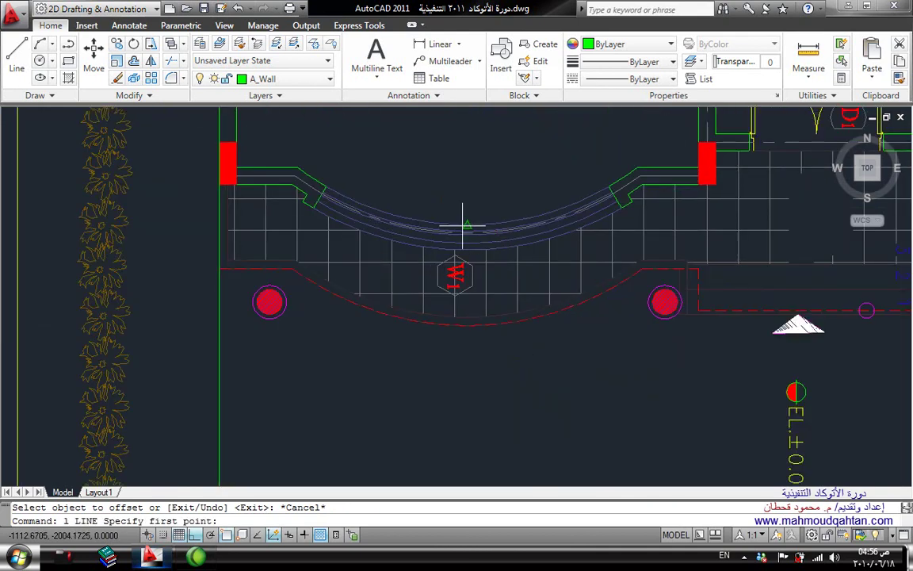
left_click(467, 226)
scroll(428, 317, "down", 5)
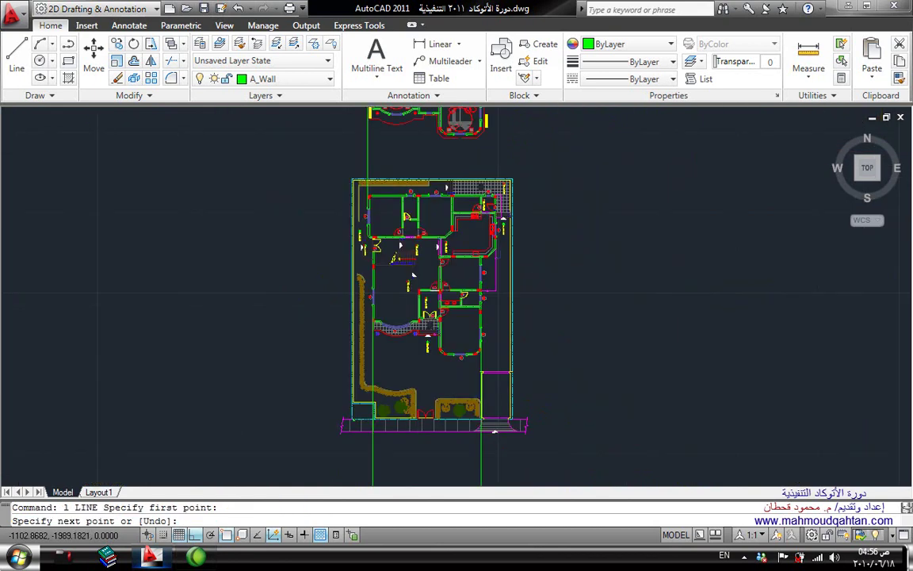
scroll(262, 381, "down", 2)
scroll(408, 367, "up", 2)
scroll(449, 351, "up", 4)
scroll(476, 305, "down", 4)
middle_click_drag(475, 310, 467, 144)
middle_click_drag(464, 432, 460, 329)
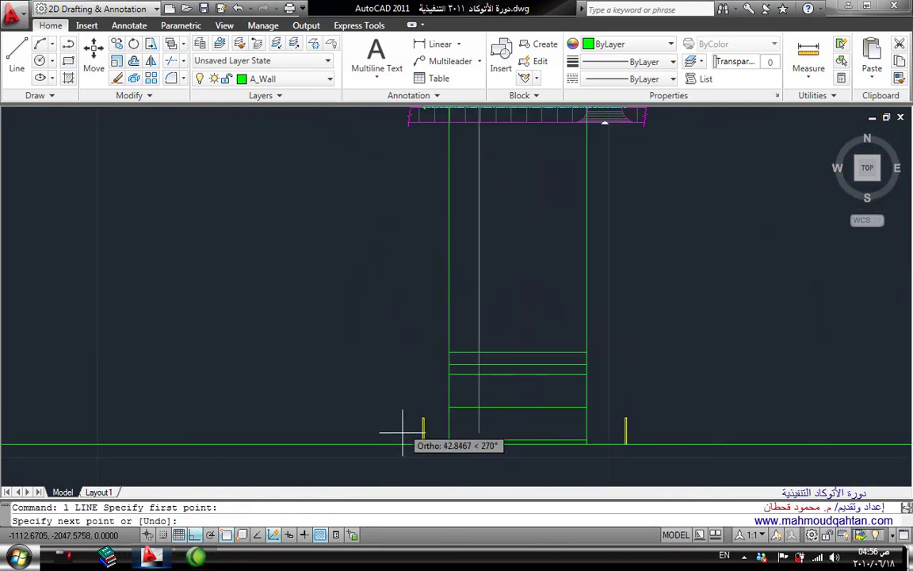
key("Escape")
middle_click_drag(539, 317, 546, 432)
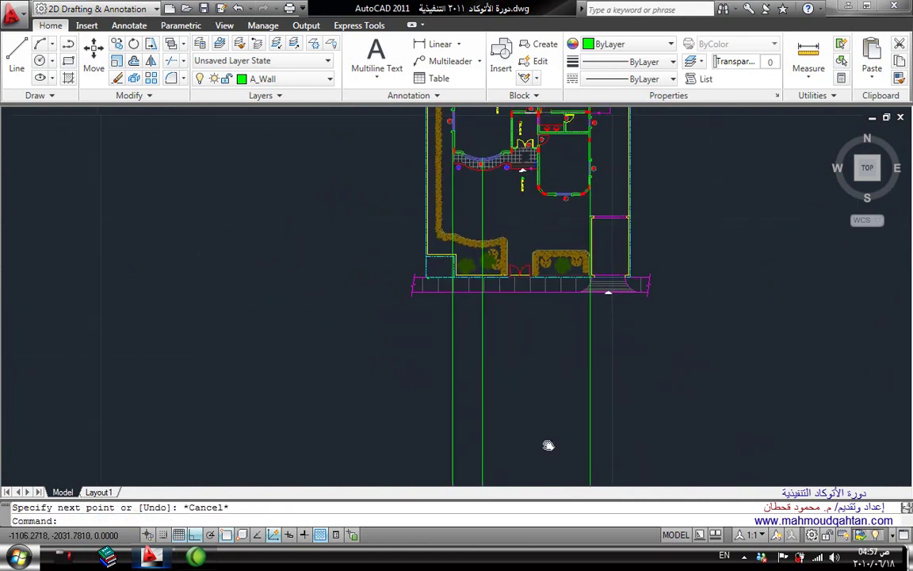
middle_click_drag(485, 198, 485, 232)
Match the vertical centre line's properties to the blue walkway arc
type("a")
key("Return")
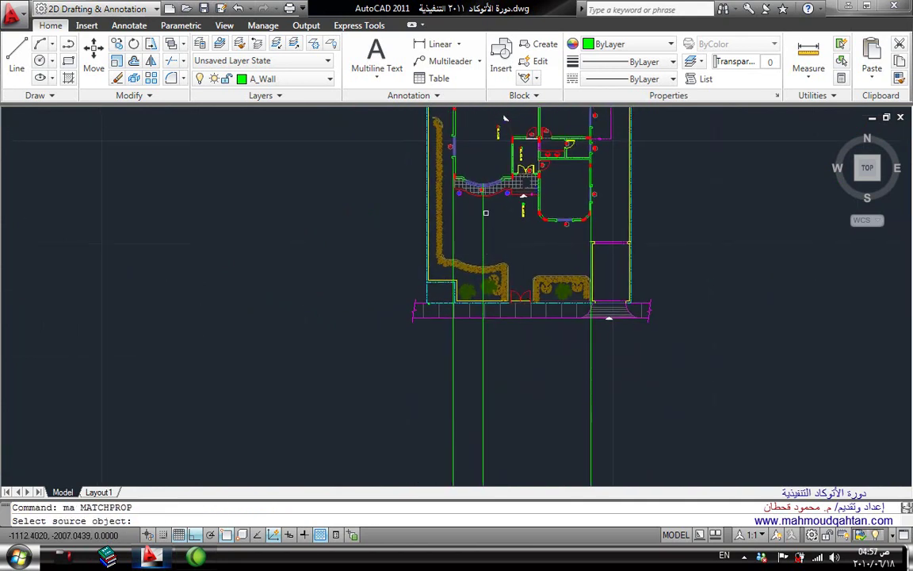
scroll(500, 194, "up", 3)
scroll(504, 188, "up", 3)
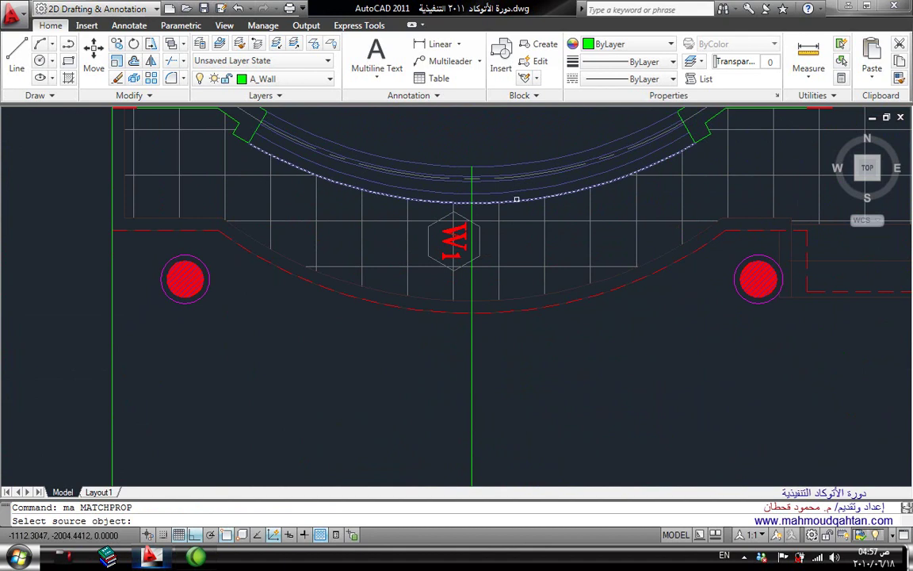
left_click(516, 198)
left_click(514, 347)
left_click(367, 400)
key("Return")
middle_click_drag(413, 283, 442, 334)
Copy the centre line to the walkway's left and right edges
type("co")
key("Return")
left_click(517, 370)
left_click(434, 393)
key("Return")
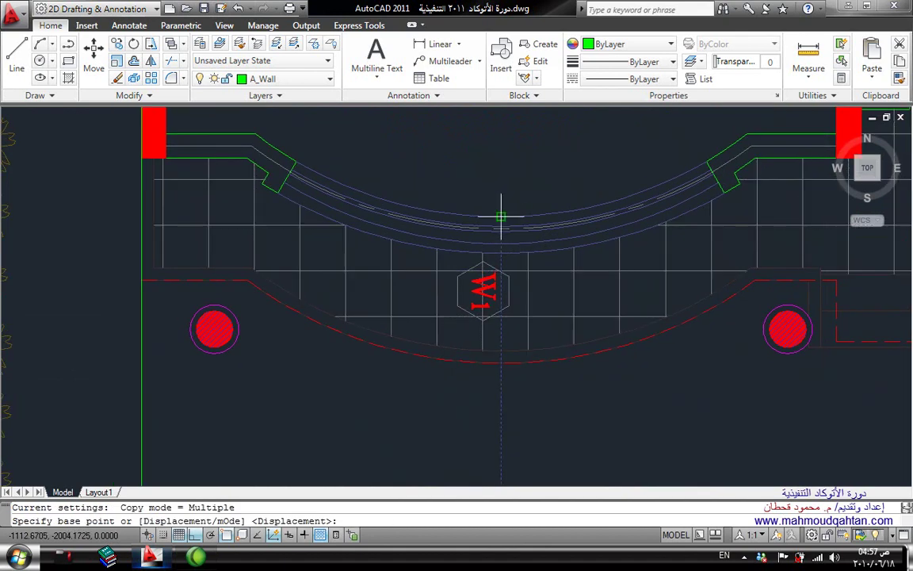
left_click(501, 215)
left_click(278, 192)
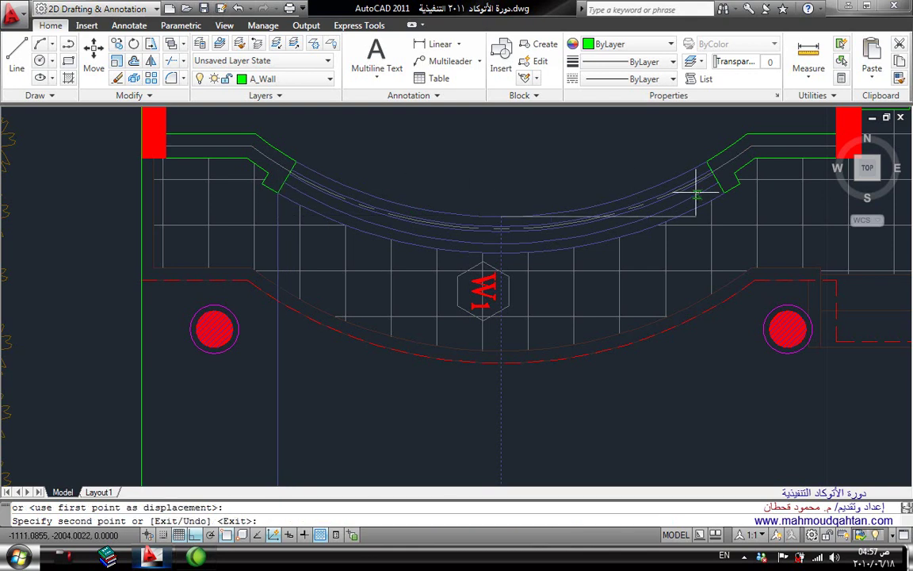
left_click(725, 189)
key("Escape")
scroll(698, 181, "down", 6)
Erase the one unwanted extra line
left_click(625, 268)
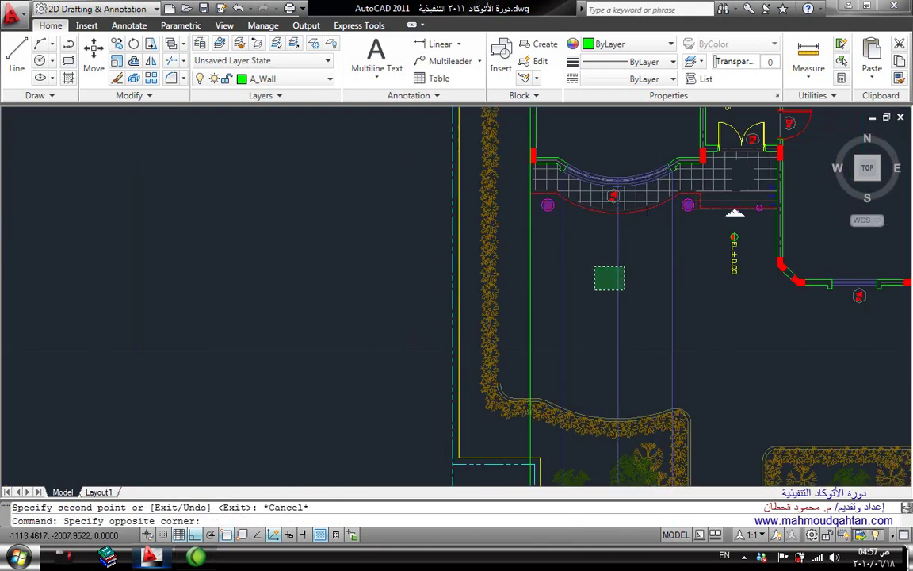
left_click(596, 283)
key("Delete")
scroll(597, 224, "down", 4)
scroll(573, 388, "up", 4)
Offset the elevation's floor line to place a copy 0.9 above it
scroll(564, 336, "up", 2)
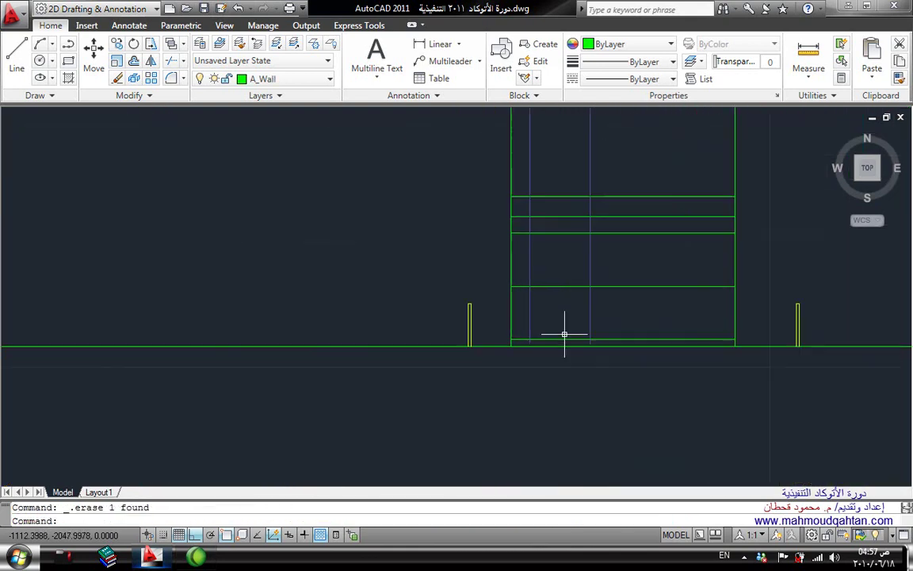
scroll(565, 335, "up", 3)
scroll(523, 326, "up", 1)
scroll(540, 356, "up", 3)
scroll(540, 356, "down", 2)
key("Escape")
scroll(550, 310, "up", 2)
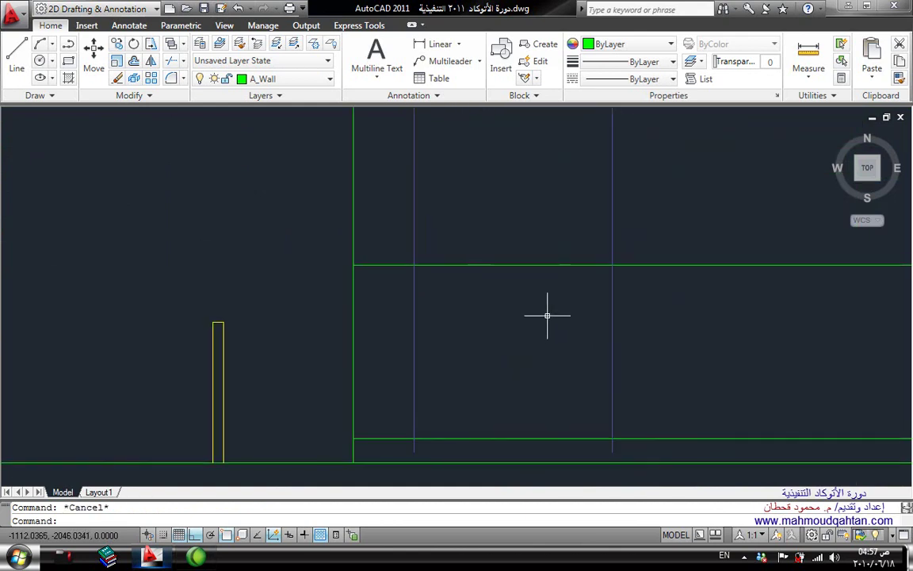
type("o")
key("Return")
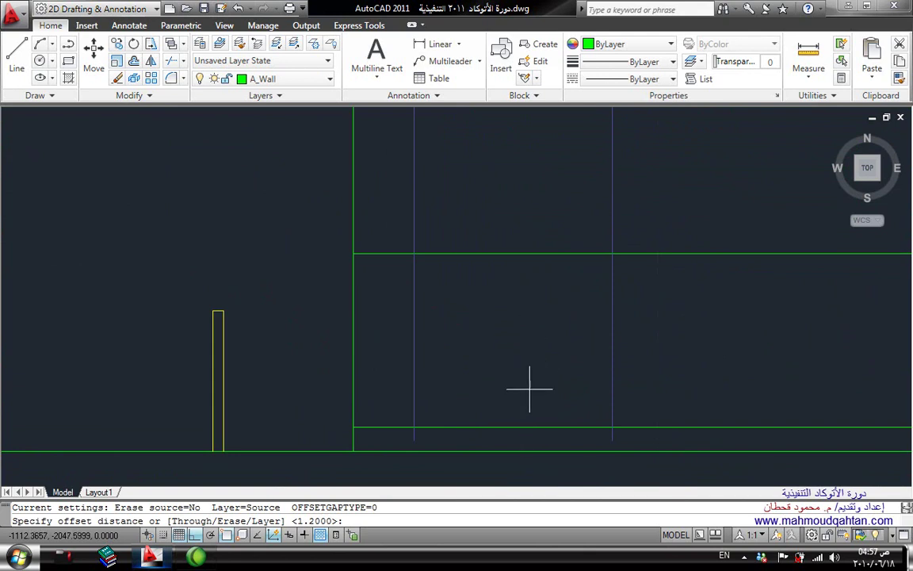
key("Escape")
type("o")
key("Return")
key("Escape")
type("o")
key("Return")
key("Return")
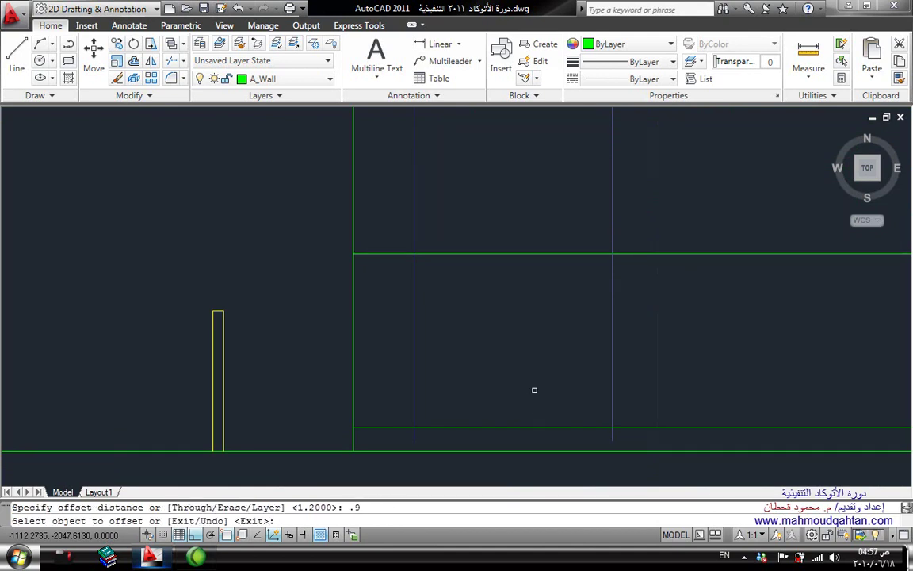
left_click(529, 430)
left_click(531, 392)
key("Escape")
Offset the upper green floor line to place a copy 1 unit below it
scroll(545, 386, "down", 2)
scroll(555, 386, "up", 2)
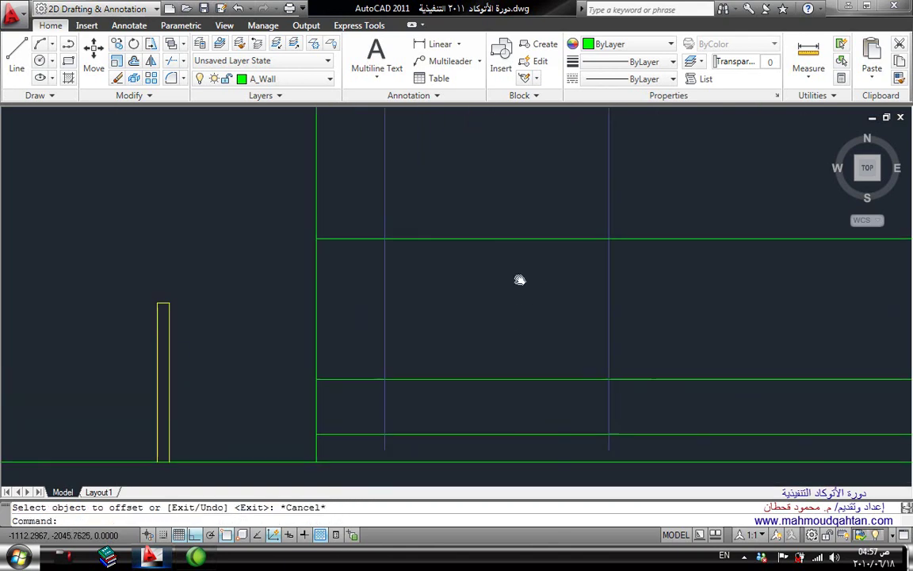
key("Return")
key("Return")
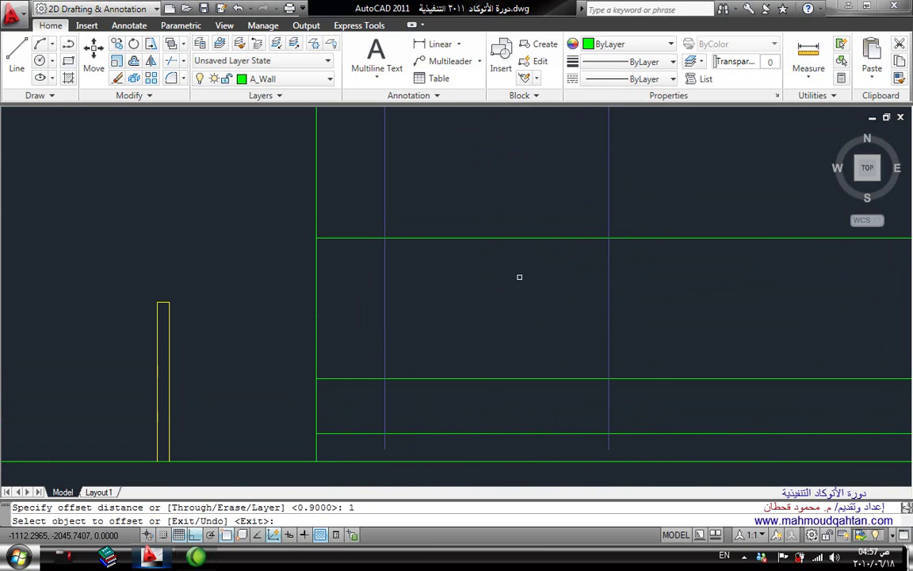
left_click(481, 238)
left_click(529, 329)
key("Escape")
Fillet the horizontal green line and the vertical line into a closed corner
middle_click_drag(481, 279, 473, 260)
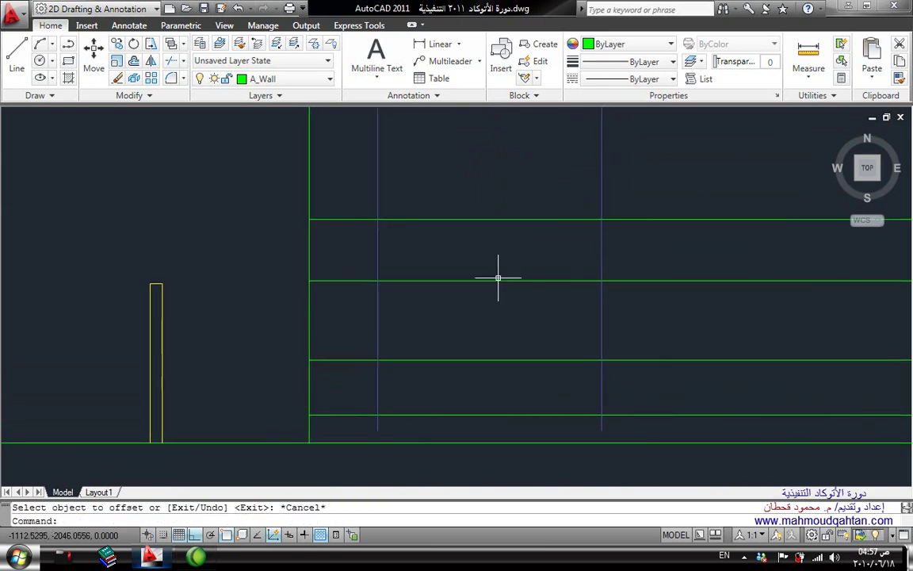
type("f")
key("Return")
left_click(406, 288)
left_click(385, 282)
left_click(379, 305)
key("Return")
left_click(423, 241)
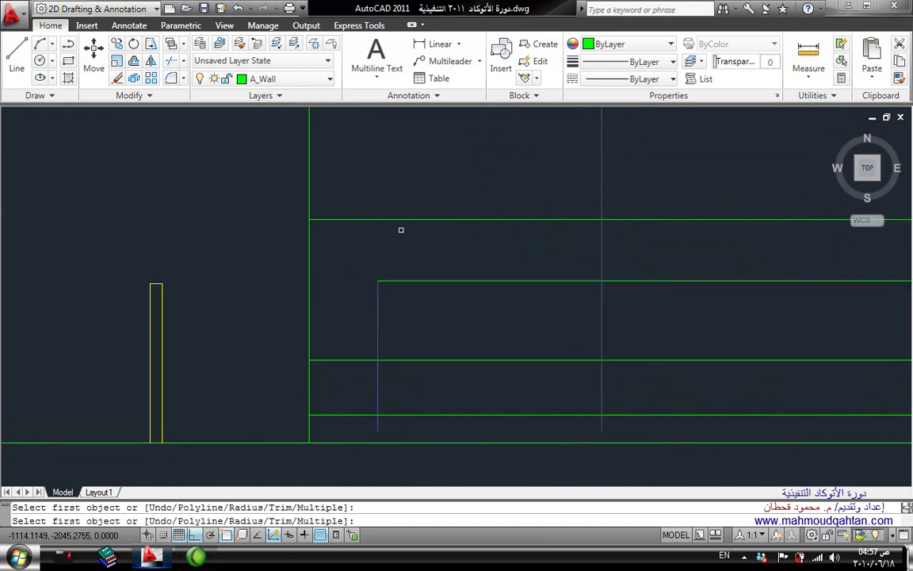
key("Escape")
Offset the elevation's top horizontal line 0.3 downward
scroll(475, 288, "down", 2)
scroll(522, 226, "up", 5)
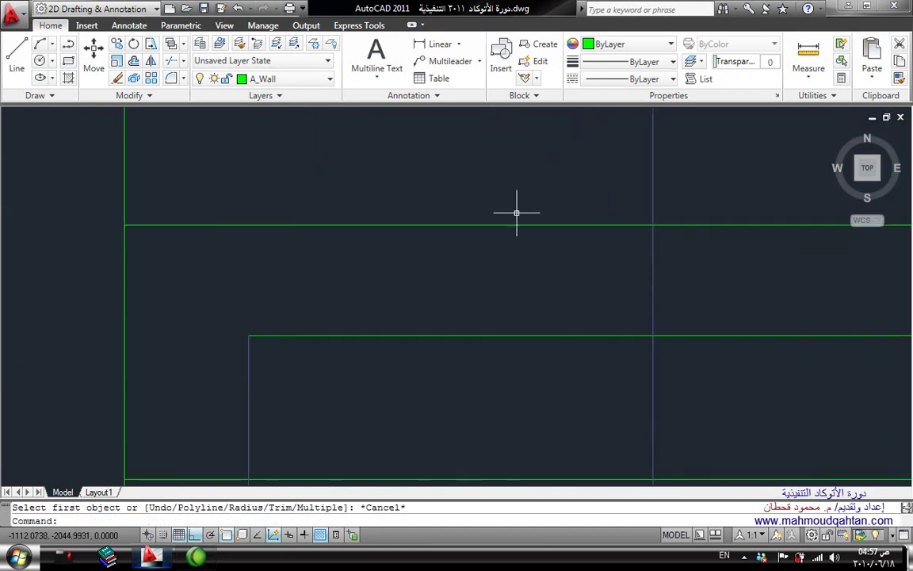
scroll(488, 234, "down", 4)
scroll(511, 253, "up", 2)
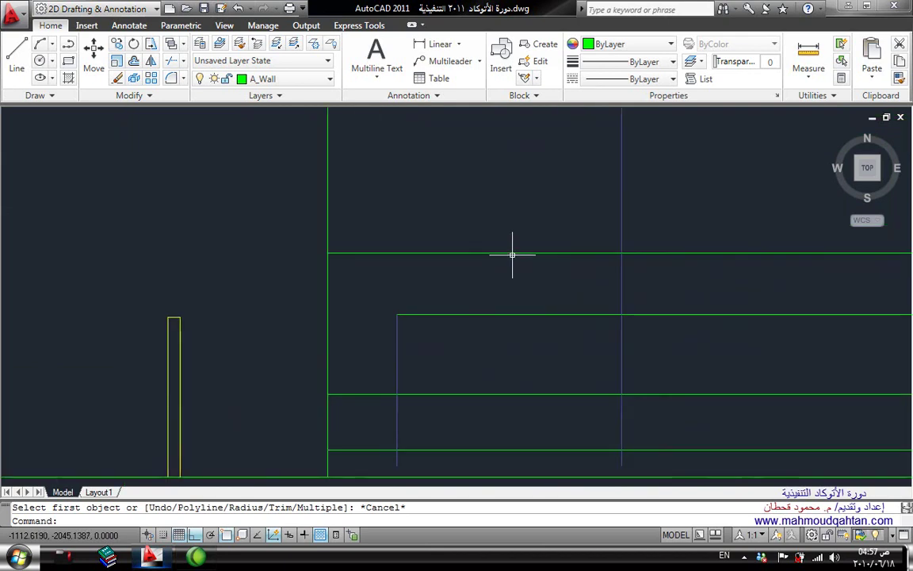
middle_click_drag(486, 262, 465, 253)
scroll(471, 249, "up", 2)
type("o")
key("Return")
type(".")
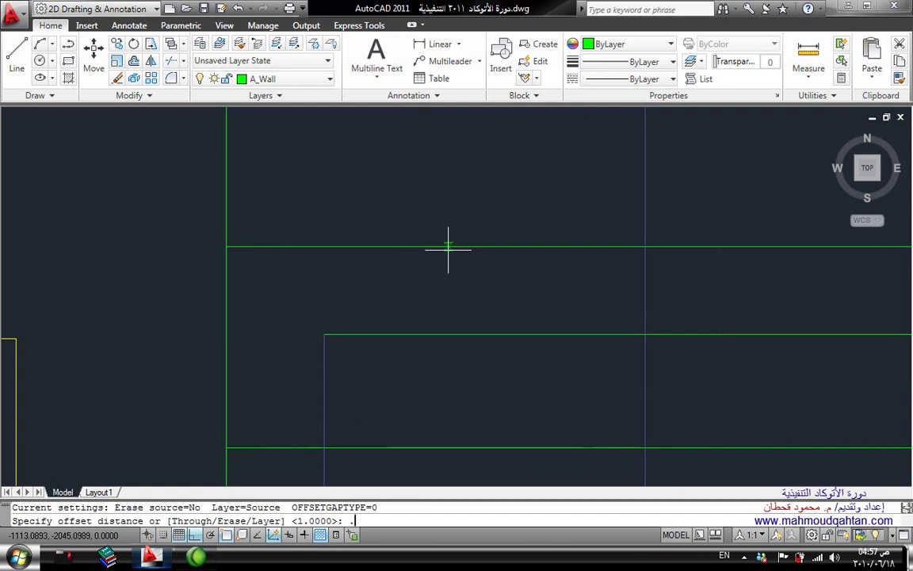
key("Return")
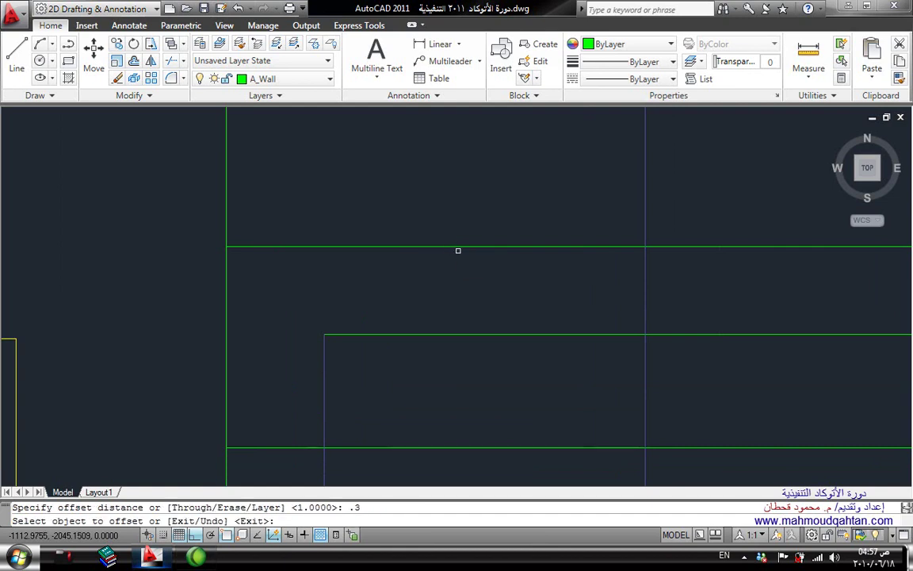
left_click(457, 248)
key("Escape")
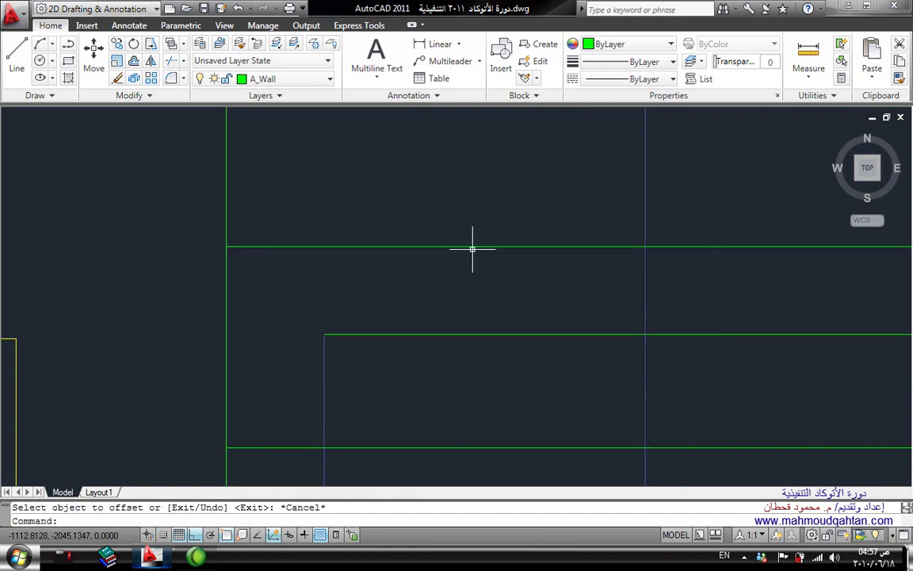
key("Return")
type(".3")
key("Return")
left_click(471, 248)
left_click(473, 255)
key("Escape")
scroll(476, 245, "down", 2)
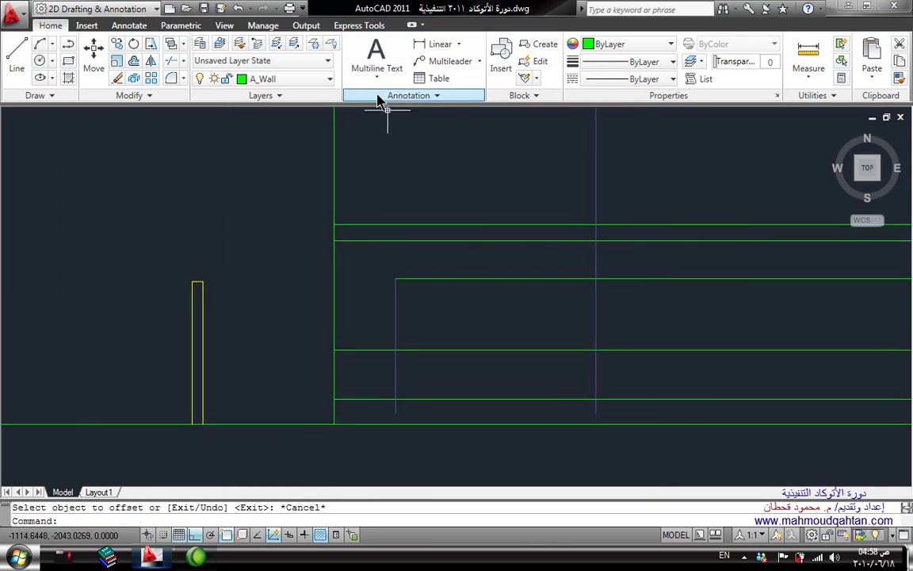
Place a 3.20 linear dimension left of the building, spanning the top line to the lower floor line
left_click(422, 44)
left_click(367, 400)
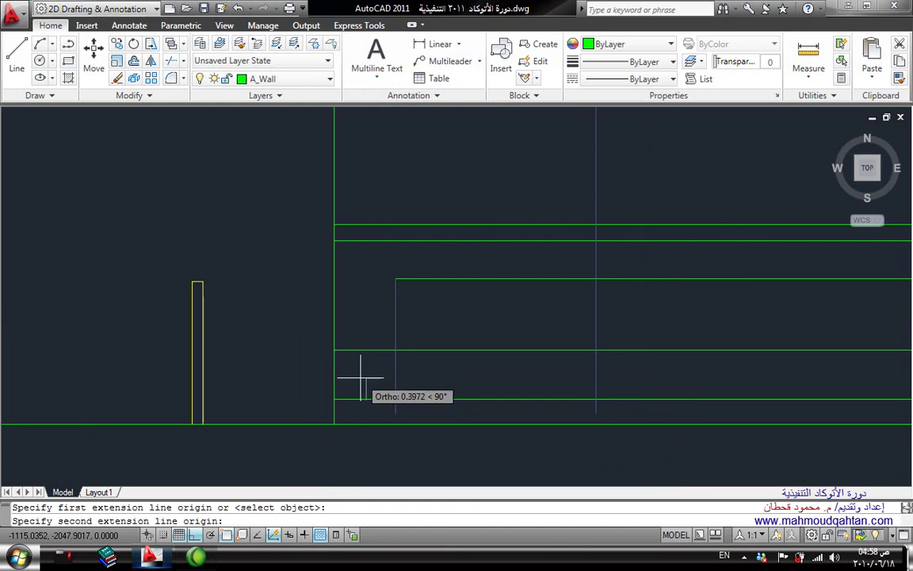
left_click(367, 226)
left_click(287, 230)
Select the second horizontal line, then deselect it
scroll(416, 214, "down", 1)
scroll(404, 229, "down", 2)
scroll(406, 230, "up", 3)
key("Escape")
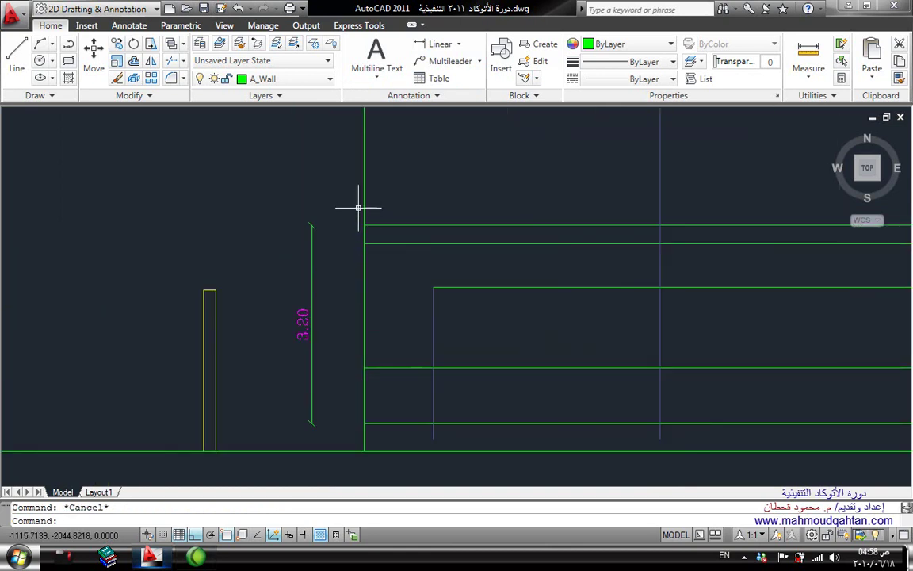
left_click_drag(410, 239, 418, 248)
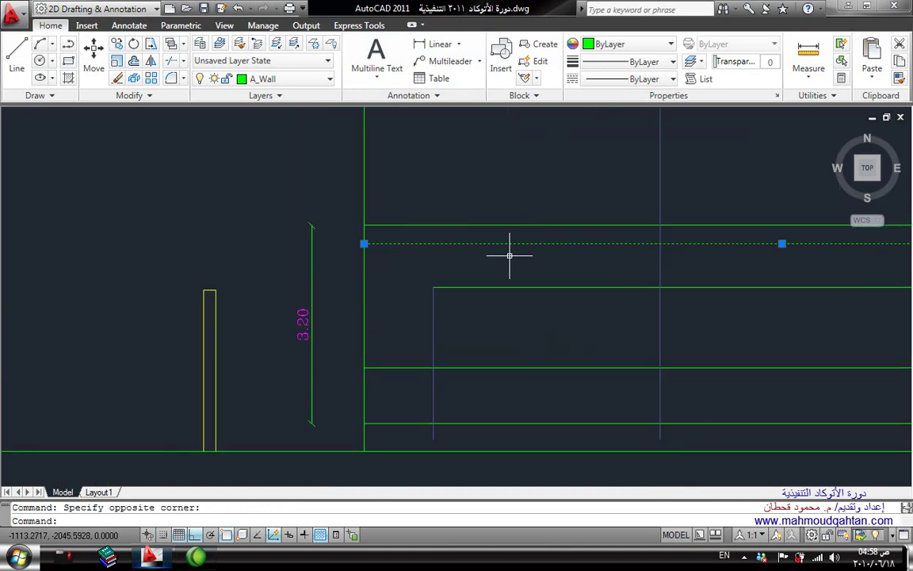
key("Escape")
scroll(498, 281, "up", 3)
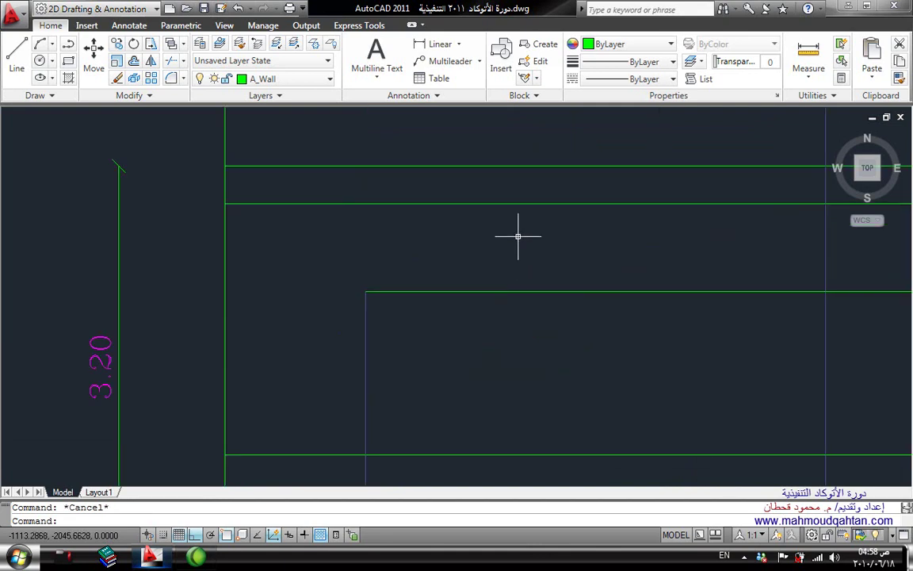
scroll(524, 239, "down", 2)
Delete the 3.20 dimension and the extra horizontal line
scroll(367, 183, "down", 1)
left_click_drag(360, 184, 296, 220)
key("Delete")
left_click(434, 213)
left_click(434, 203)
key("Delete")
Fillet the window's top-right, bottom-right and bottom-left corners closed
middle_click_drag(526, 300, 472, 310)
type("f")
key("Return")
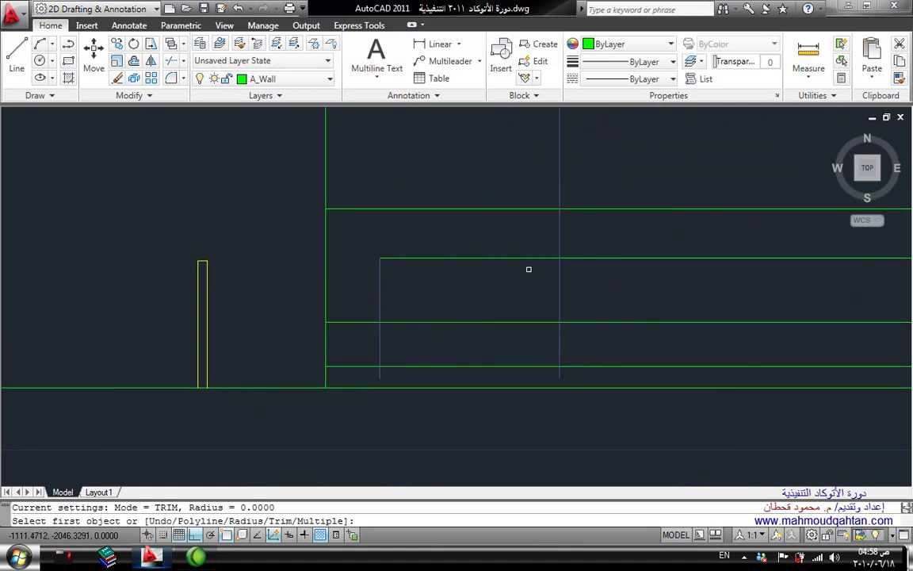
left_click(532, 258)
left_click(562, 268)
key("Return")
left_click(559, 287)
left_click(531, 321)
key("Return")
left_click(477, 321)
left_click(379, 269)
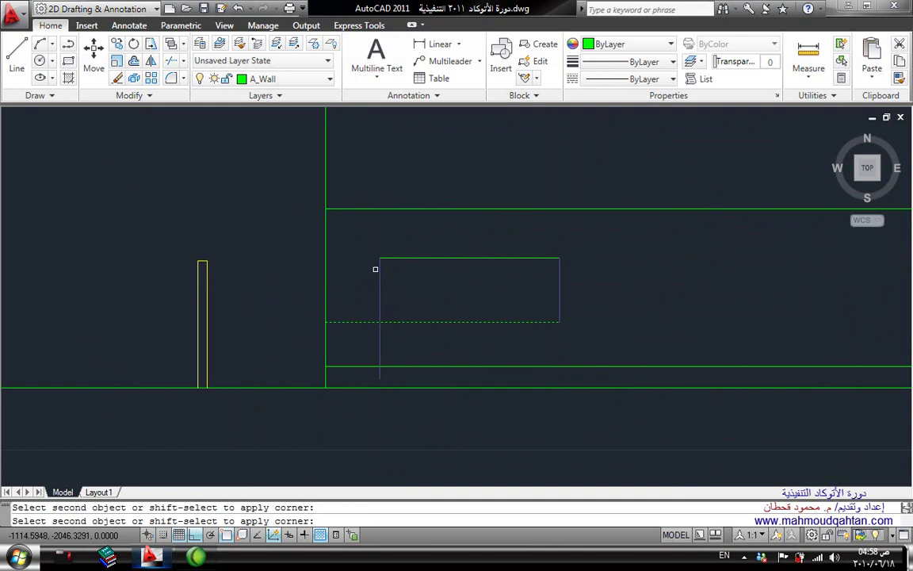
key("Escape")
Match the window rectangle's properties to the blue left side line
type("ma")
key("Return")
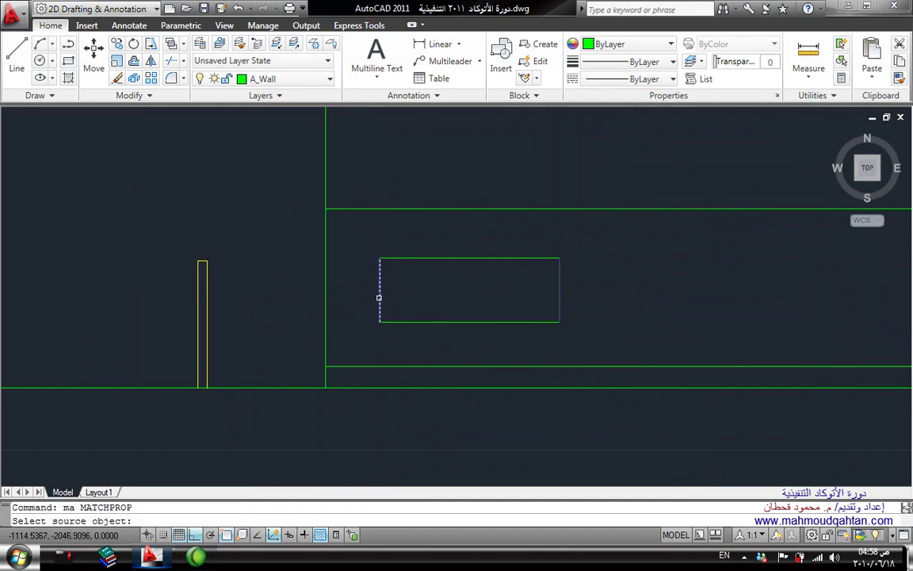
left_click(377, 297)
left_click(363, 328)
left_click(575, 255)
Finish matching properties and zoom over to the plan's entrance
key("Return")
scroll(561, 252, "down", 5)
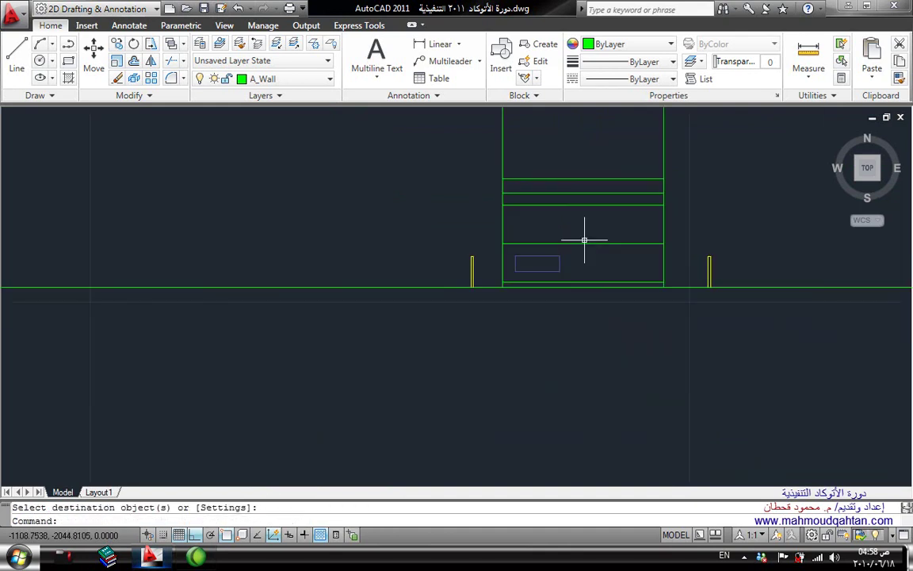
scroll(561, 252, "down", 3)
scroll(535, 288, "down", 2)
scroll(545, 205, "down", 3)
scroll(539, 230, "up", 1)
scroll(515, 277, "up", 1)
scroll(527, 265, "up", 1)
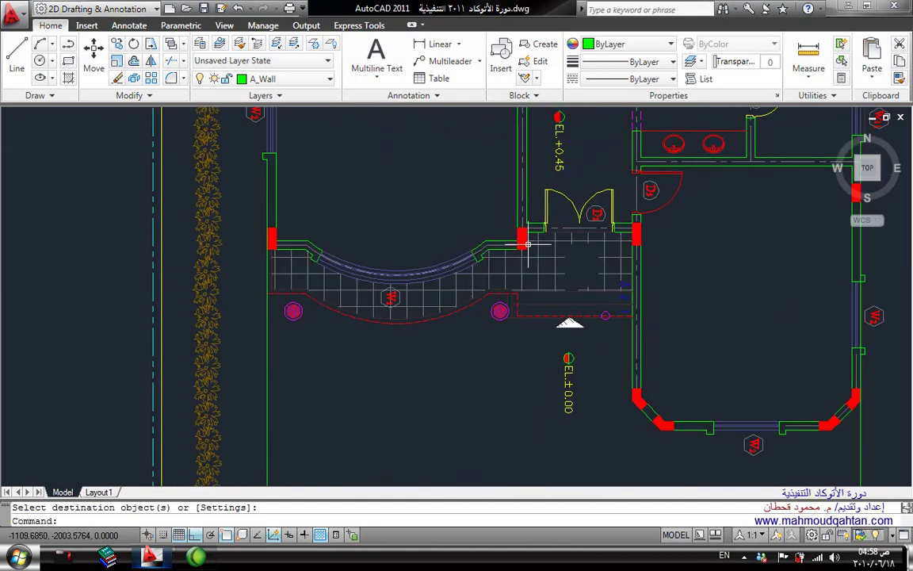
scroll(541, 258, "up", 1)
scroll(547, 266, "up", 2)
Attempt a line from the plan's door jamb, then cancel it
type("l")
key("Return")
scroll(531, 241, "up", 3)
left_click(527, 193)
scroll(526, 187, "down", 5)
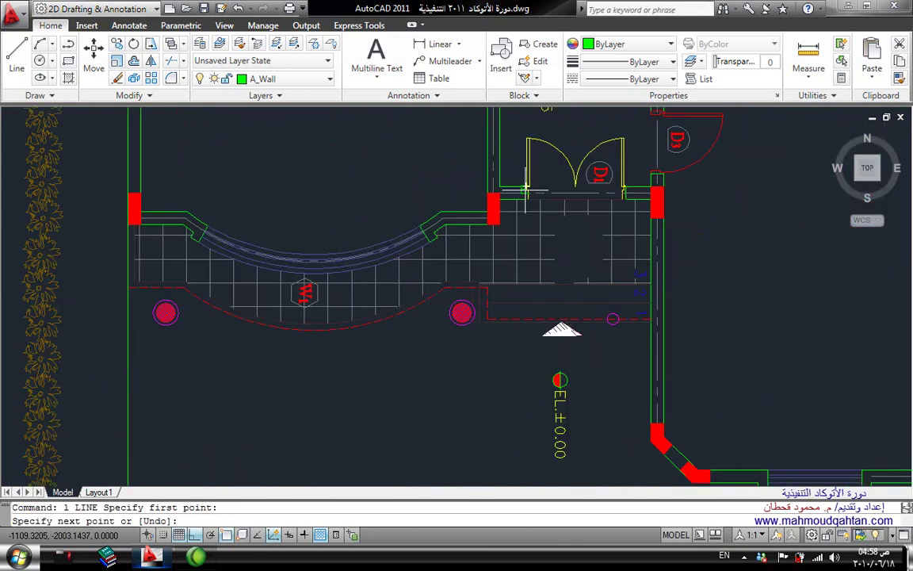
key("Escape")
scroll(555, 187, "up", 5)
key("Return")
key("Escape")
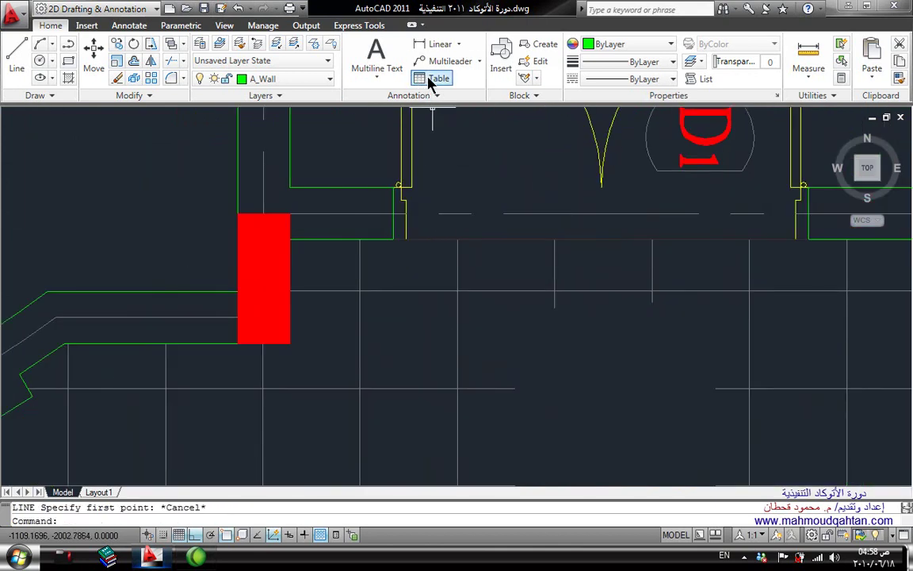
Measure the door opening's width with a linear dimension without placing it
left_click(436, 44)
left_click(393, 214)
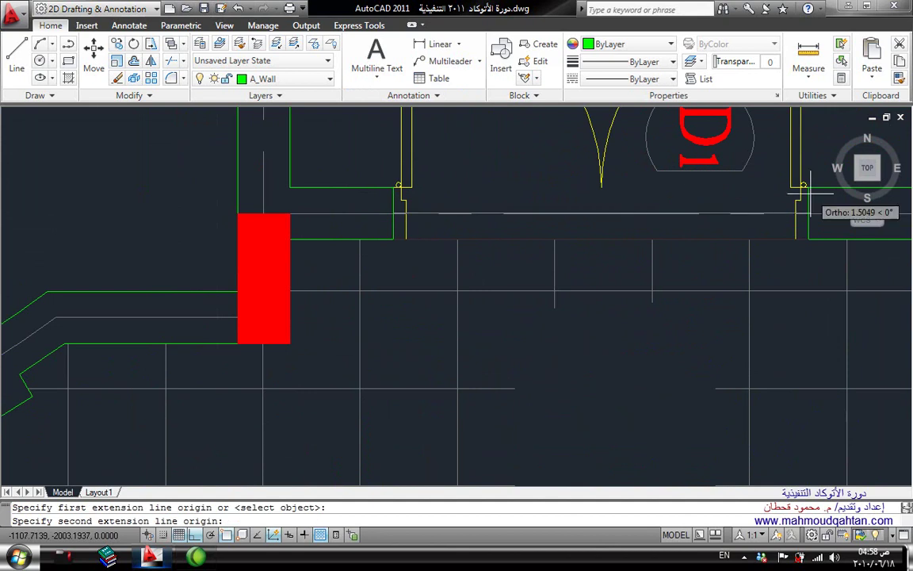
left_click(809, 214)
key("Escape")
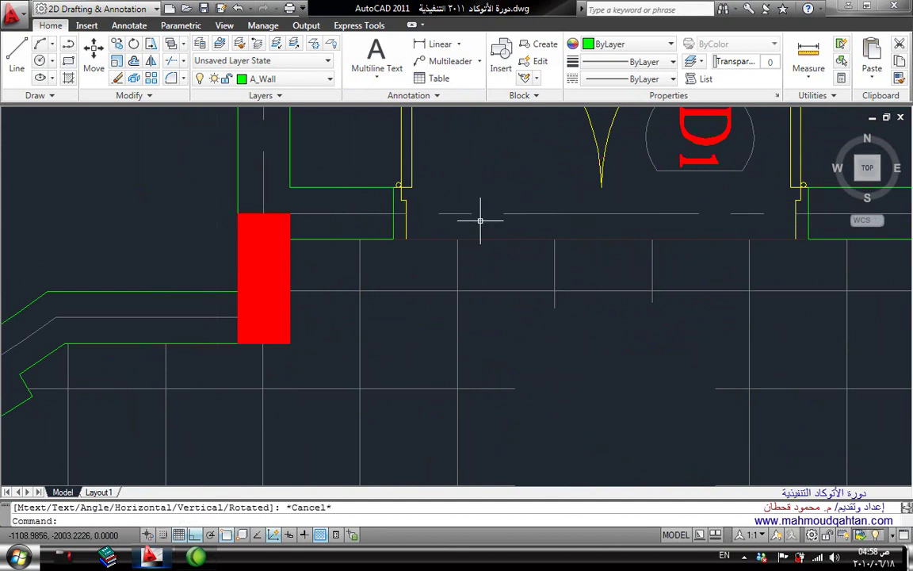
type("l")
Draw a line from the door opening's midpoint straight down into the elevation
key("Return")
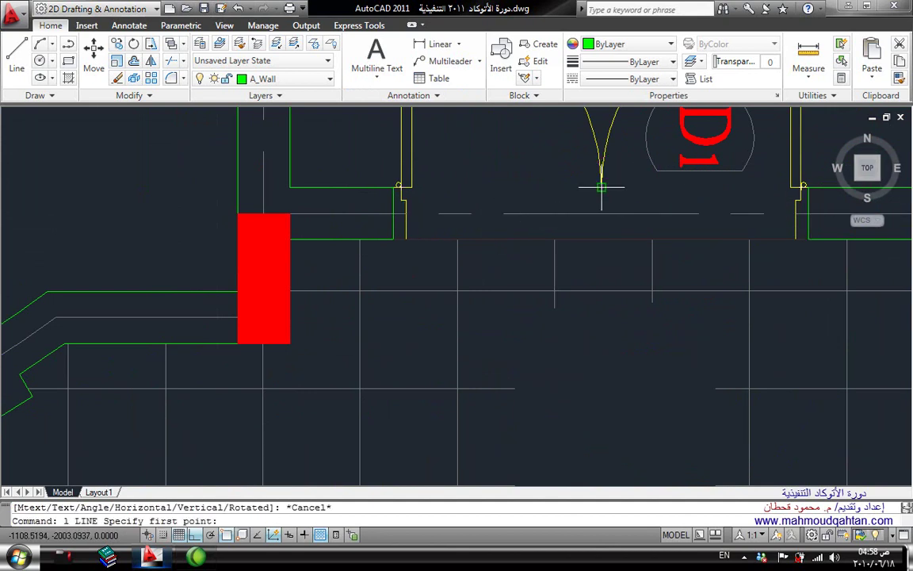
left_click(602, 188)
scroll(571, 251, "down", 3)
scroll(540, 377, "down", 2)
scroll(524, 416, "up", 5)
scroll(591, 463, "up", 3)
scroll(589, 385, "up", 5)
Finish the projected door line and offset copies of it 0.8 to each side
left_click(553, 421)
key("Escape")
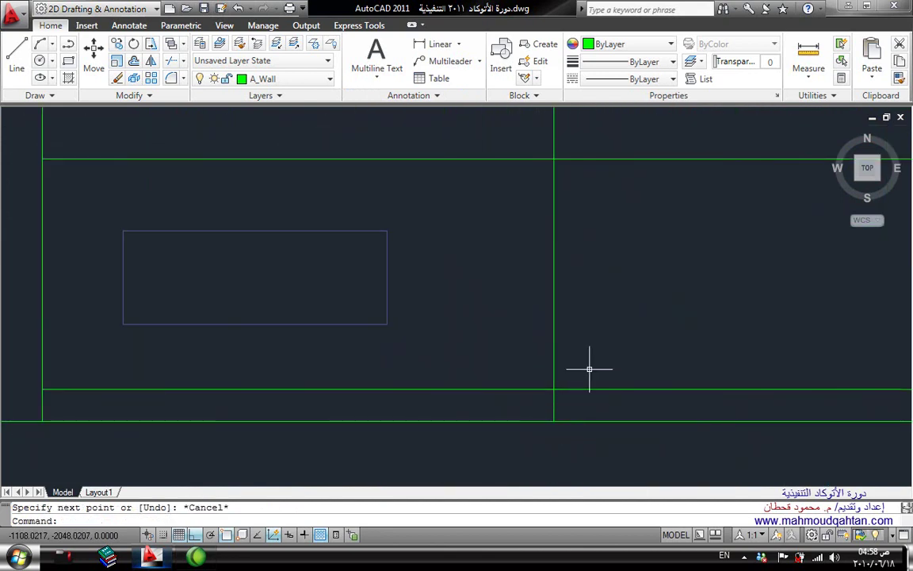
type("o")
key("Return")
key("Return")
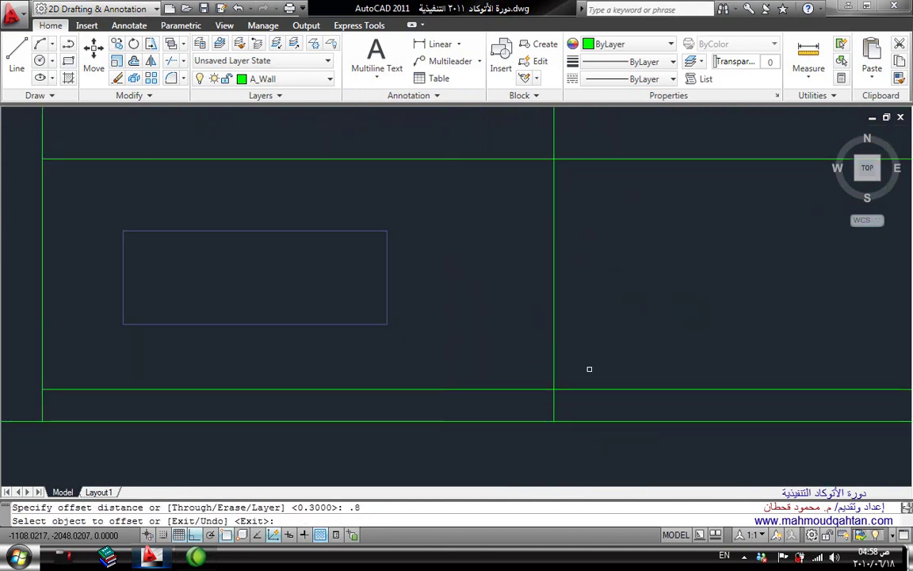
left_click(554, 315)
left_click(610, 300)
left_click(554, 283)
left_click(518, 276)
key("Escape")
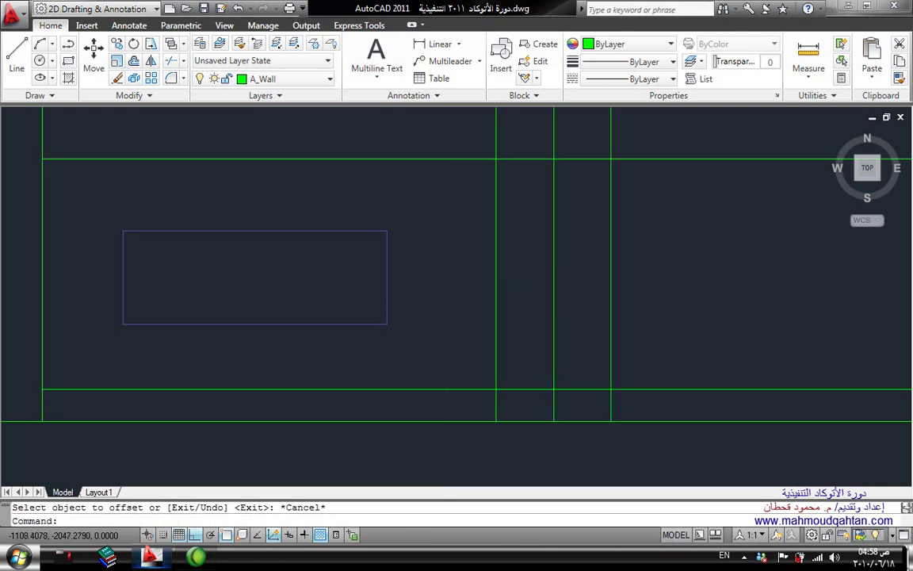
Erase the door centre line, leaving the two jamb lines
left_click(560, 316)
left_click(530, 342)
key("Delete")
scroll(579, 265, "down", 4)
middle_click_drag(558, 326, 558, 357)
key("Escape")
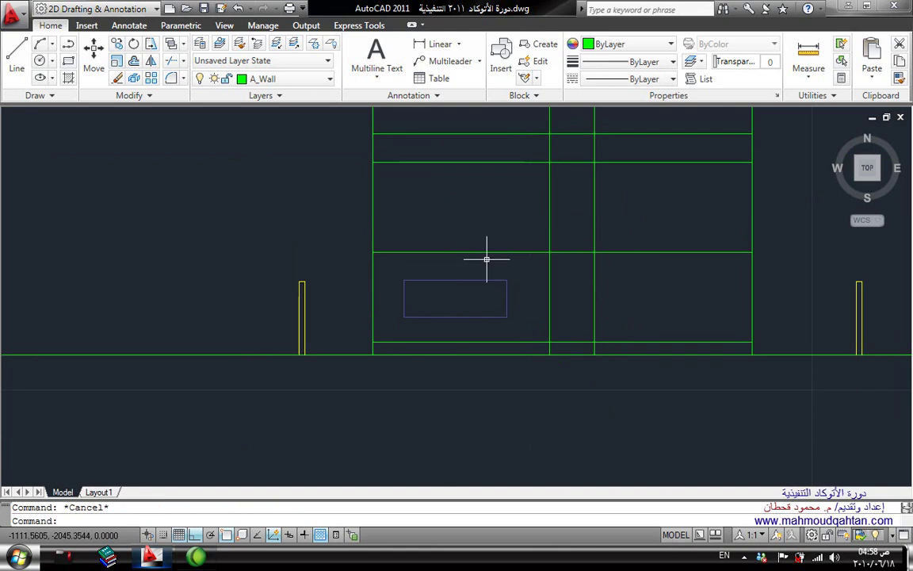
Trim the jamb line above the horizontal edge and erase the leftover vertical segments
type("tr")
key("Return")
left_click(601, 252)
key("Return")
left_click(596, 212)
key("Escape")
key("BackSpace")
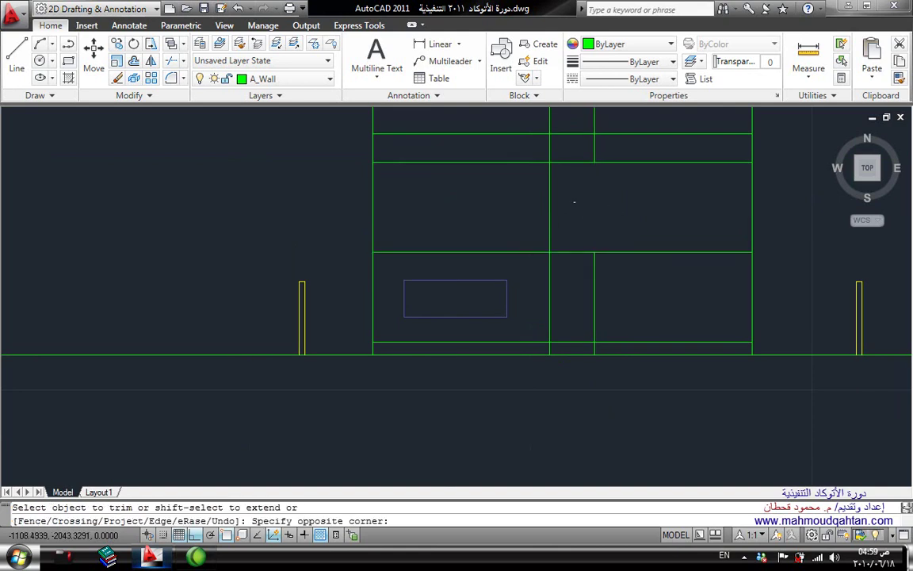
middle_click_drag(561, 135, 575, 292)
left_click(626, 238)
left_click(521, 217)
key("Delete")
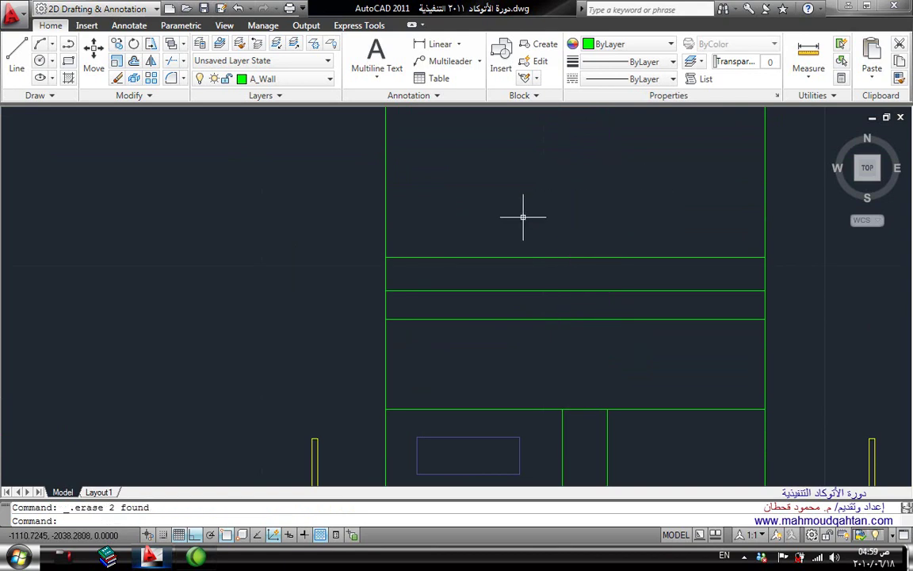
Fillet the elevation's top-left and top-right outline corners closed
scroll(524, 214, "down", 2)
type("f")
key("Return")
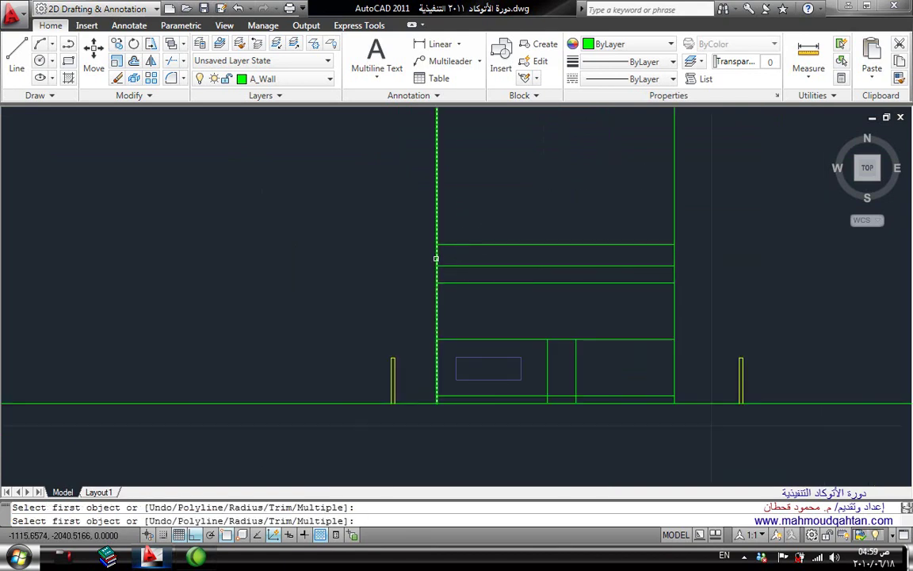
left_click(437, 260)
key("Escape")
key("Return")
left_click(445, 244)
left_click(436, 255)
key("Return")
left_click(658, 249)
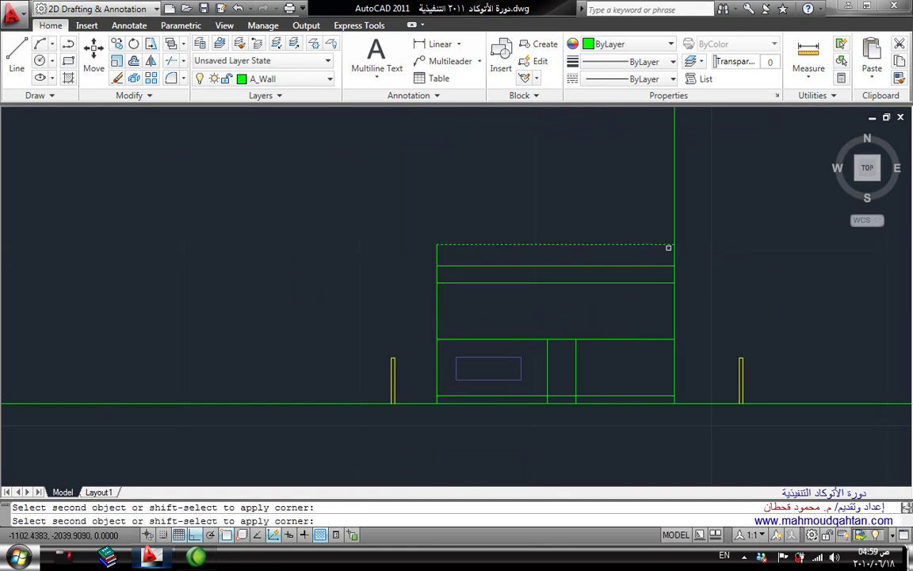
left_click(674, 237)
key("Escape")
scroll(652, 257, "down", 2)
scroll(603, 325, "up", 5)
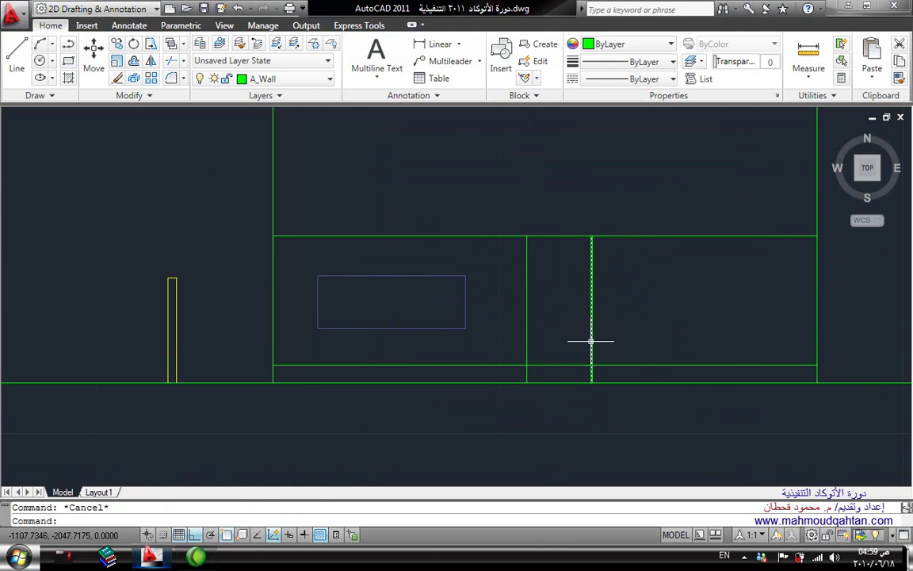
Offset a line 2.1 to mark the door's head height
middle_click_drag(571, 296, 555, 317)
type("o")
key("Return")
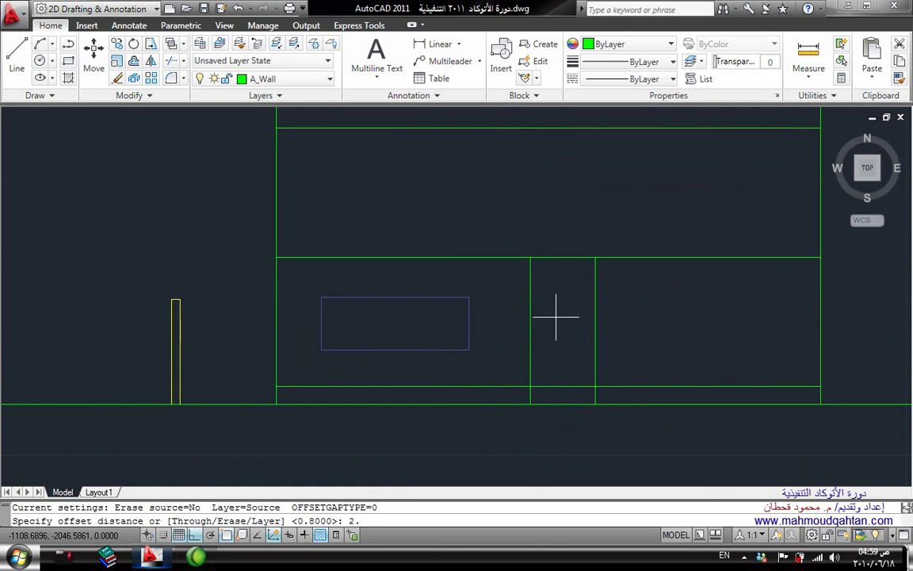
key("Return")
key("Return")
Fillet the door outline's corners so the head meets both jambs
key("Return")
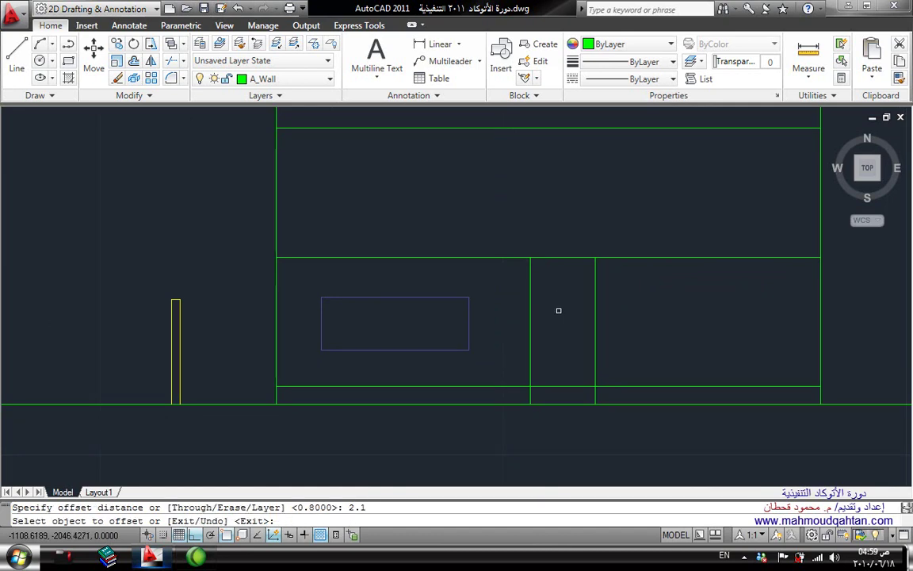
left_click(564, 382)
left_click(571, 326)
key("Escape")
type("f")
key("Return")
left_click(544, 301)
left_click(532, 316)
key("Return")
left_click(565, 301)
left_click(596, 332)
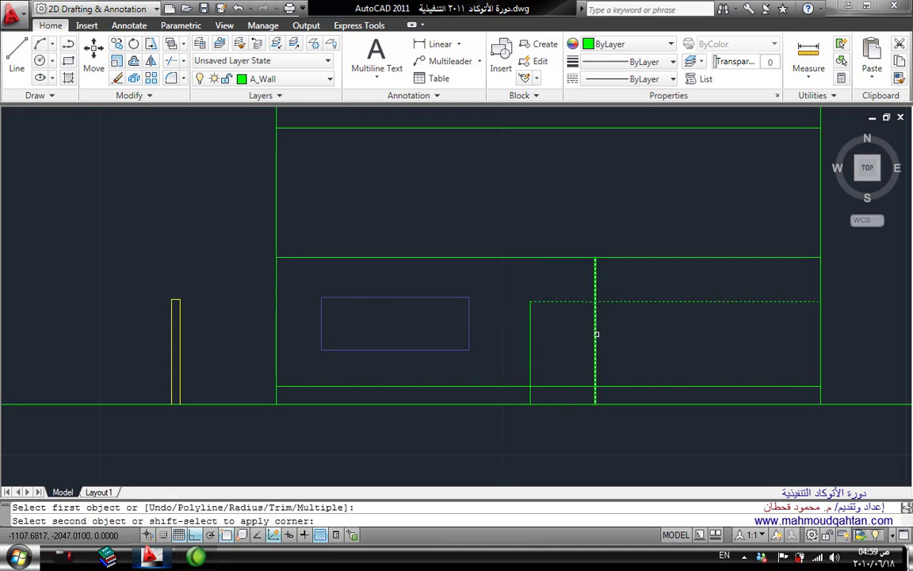
key("Escape")
Start trimming the door outline, then cancel the trim
scroll(582, 382, "up", 1)
type("tr")
key("Return")
key("Return")
scroll(577, 379, "up", 2)
scroll(555, 380, "up", 2)
left_click(579, 382)
left_click(369, 385)
key("Escape")
Pan and zoom up from the elevation to the floor plan's entrance area
scroll(523, 373, "down", 4)
scroll(509, 383, "up", 2)
scroll(509, 383, "down", 4)
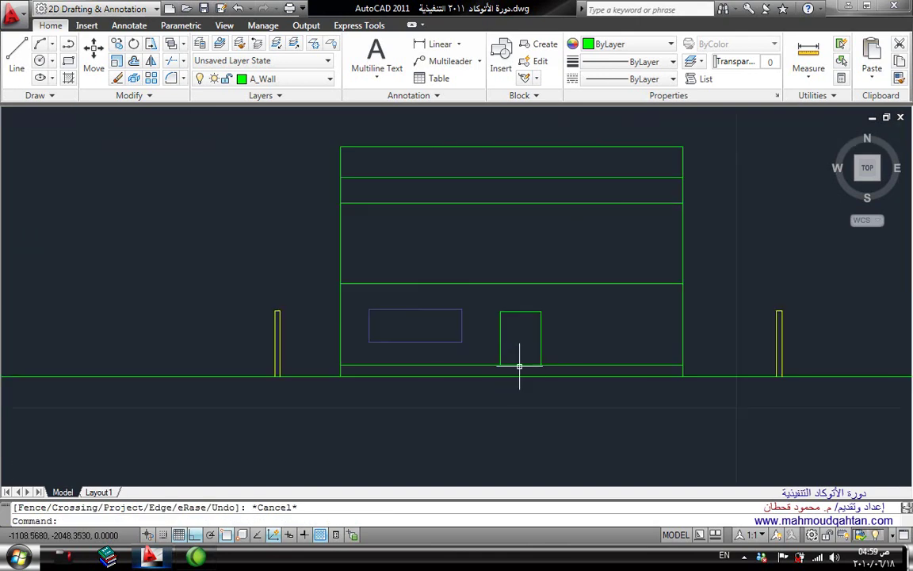
scroll(520, 410, "up", 4)
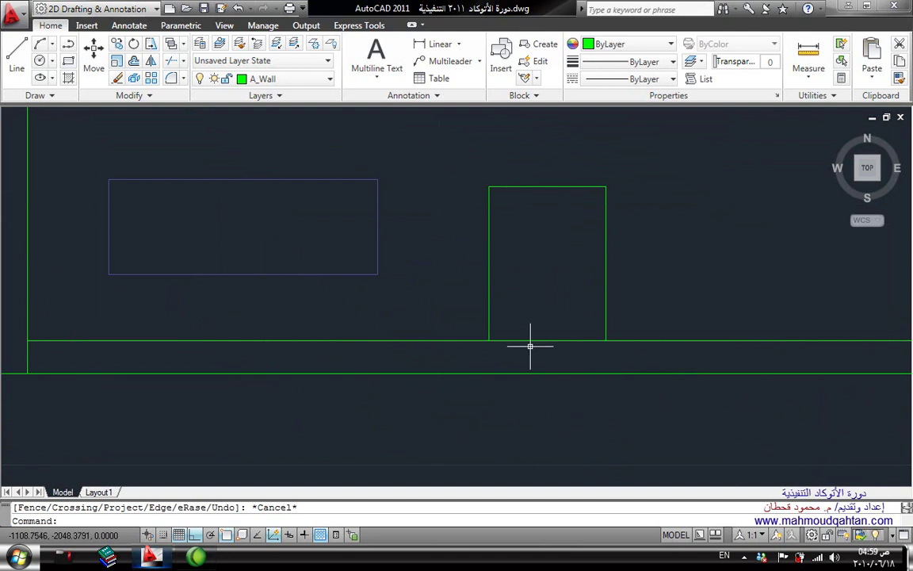
scroll(532, 383, "down", 4)
middle_click_drag(568, 217, 587, 369)
type("c")
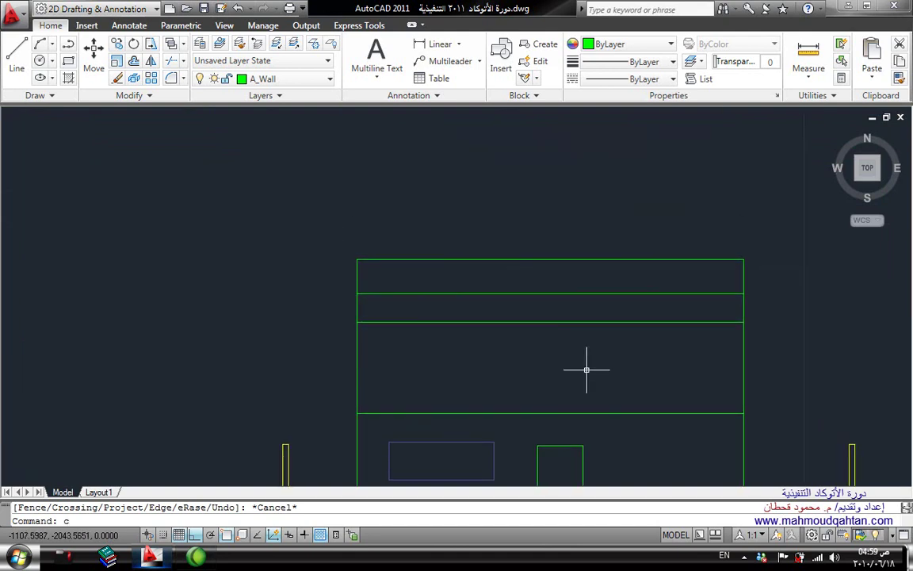
key("Escape")
scroll(567, 347, "down", 5)
middle_click_drag(589, 184, 575, 356)
Select the red entrance step lines in the floor plan for copying
scroll(555, 277, "up", 5)
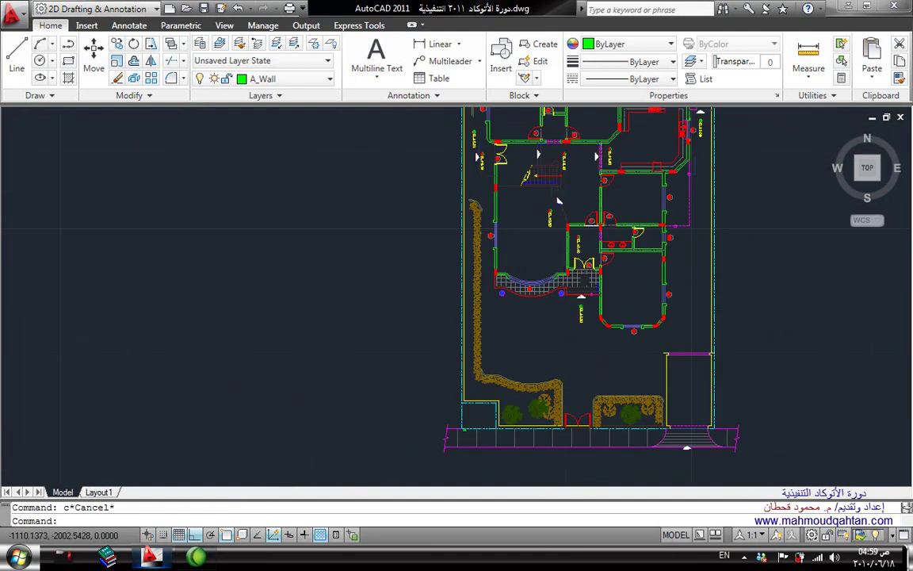
scroll(520, 315, "up", 3)
scroll(522, 314, "up", 4)
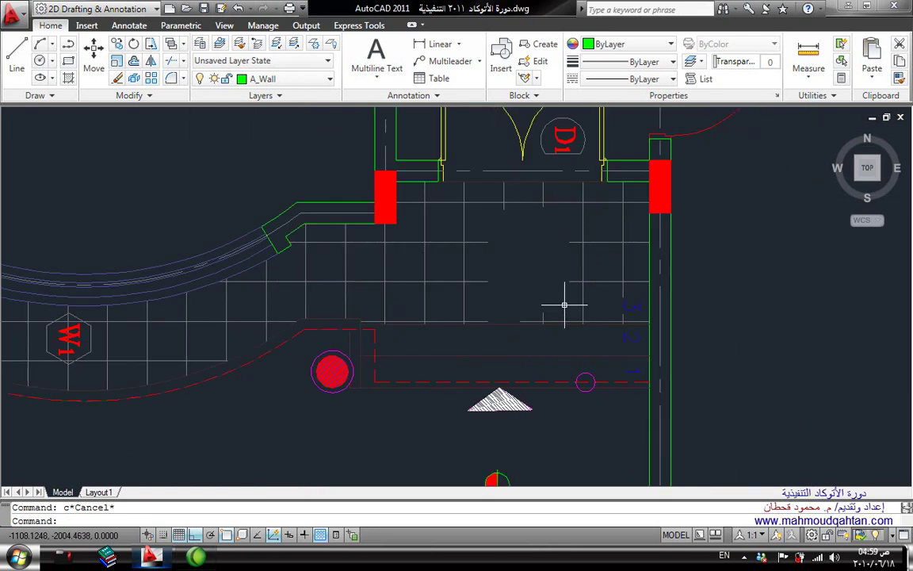
type("co")
key("Return")
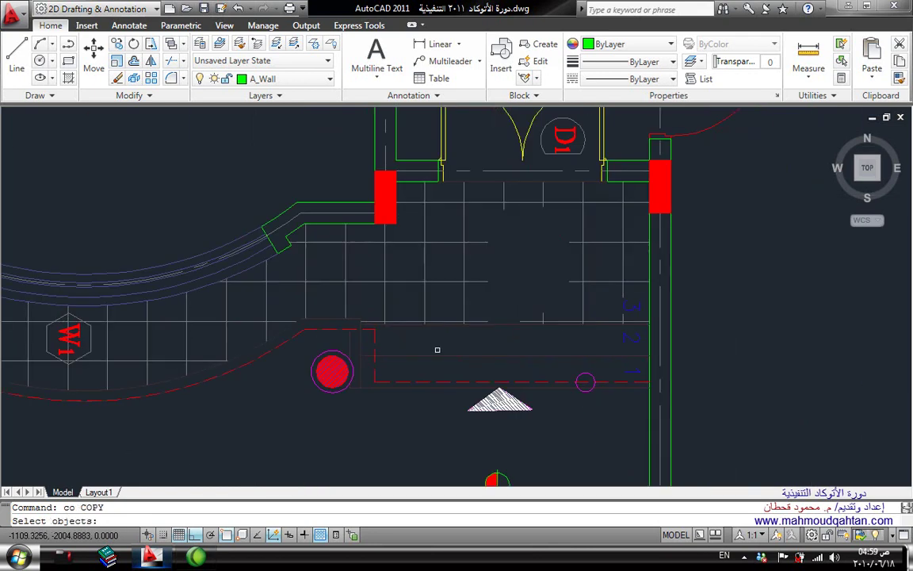
left_click(463, 346)
left_click(412, 321)
left_click(442, 383)
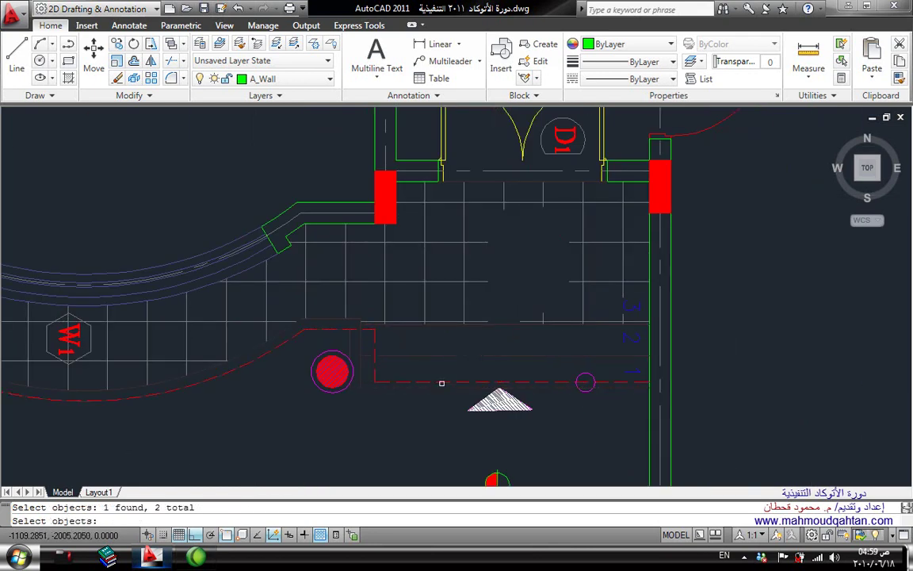
left_click(417, 325)
key("Return")
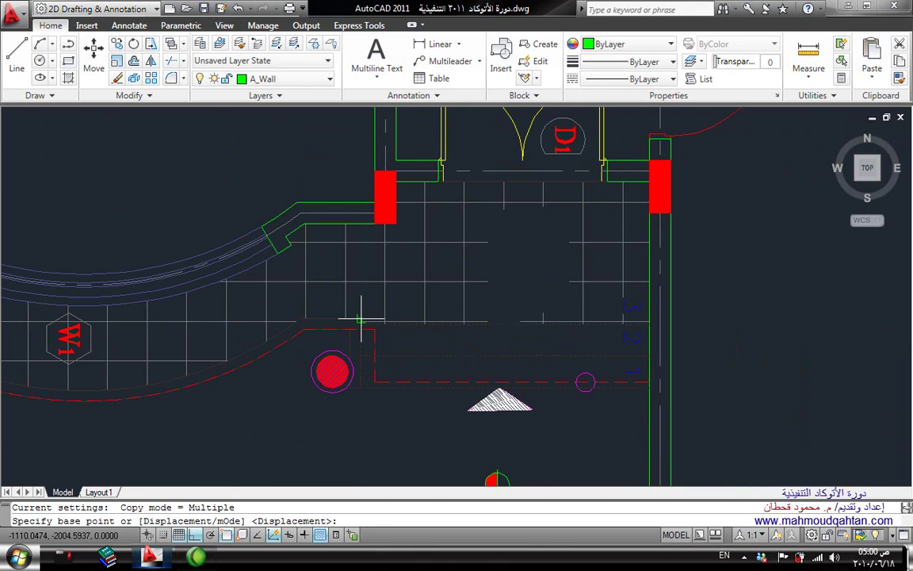
Copy the step lines down to below the elevation's entrance
left_click(361, 319)
scroll(361, 320, "down", 5)
scroll(412, 309, "down", 2)
scroll(431, 300, "up", 8)
scroll(430, 300, "up", 4)
middle_click_drag(402, 375, 465, 290)
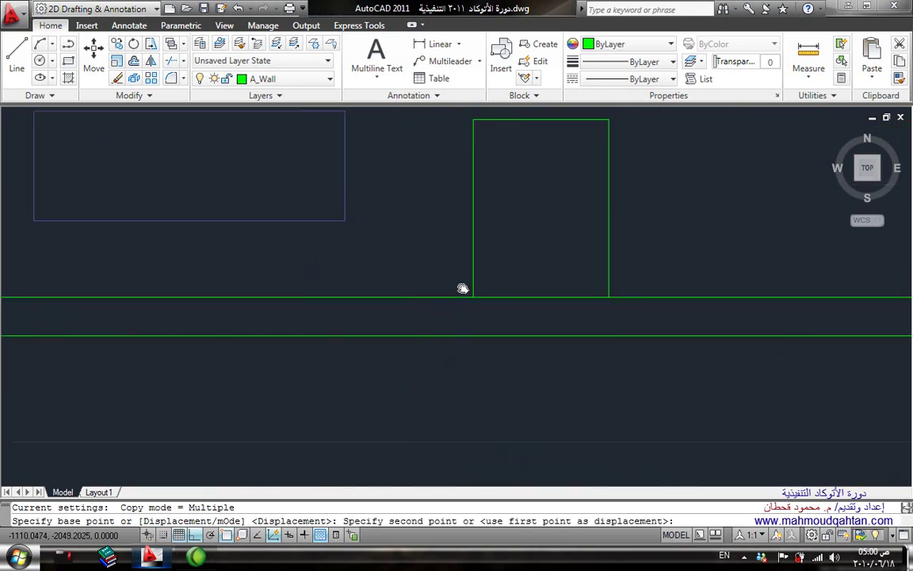
left_click(444, 367)
key("Escape")
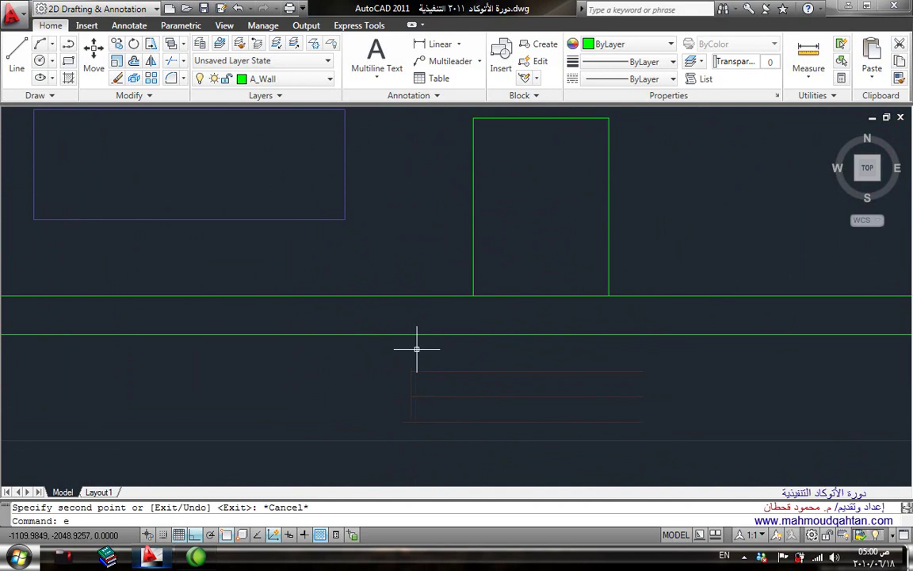
Try extending the copied step lines to the ground line, then cancel
key("Return")
left_click(420, 295)
key("Return")
left_click(413, 364)
left_click(413, 368)
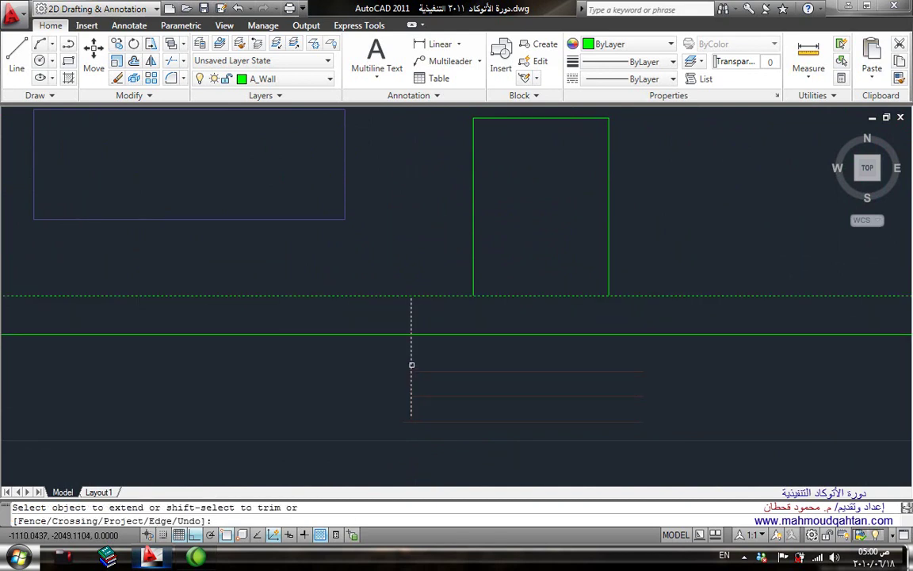
key("Escape")
middle_click_drag(411, 365, 398, 359)
Draw a vertical line from the step's right end up to the upper ground line
type("l")
key("Return")
left_click(630, 416)
left_click(630, 291)
key("Escape")
Trim the vertical line back so it spans only between the two ground lines
type("tr")
key("Return")
left_click(646, 329)
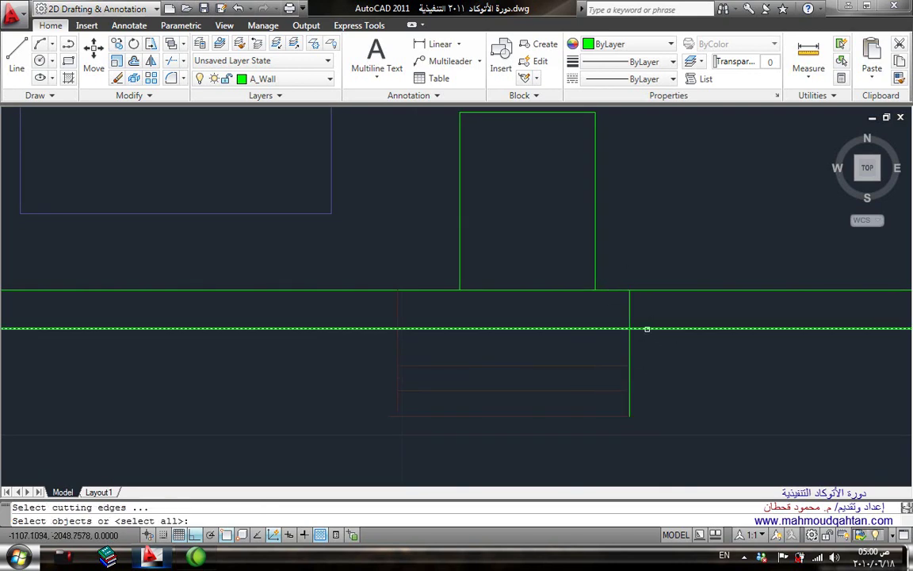
key("Return")
left_click(644, 332)
left_click(363, 350)
key("Escape")
middle_click_drag(487, 316, 487, 347)
type("o")
key("Return")
type(".15")
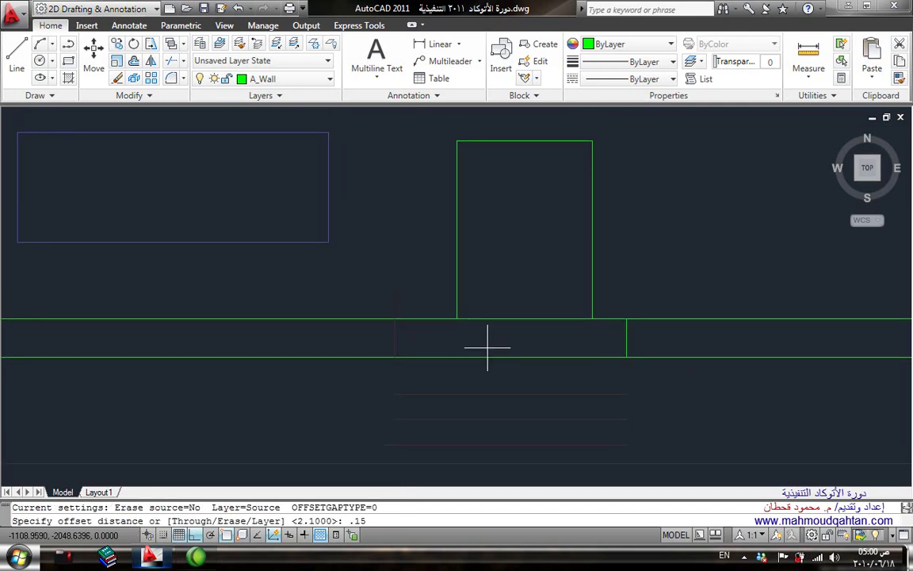
Offset the upper ground line 0.15 twice to create two new step lines
key("Return")
left_click(489, 356)
left_click(496, 336)
left_click(495, 343)
left_click(504, 325)
key("Escape")
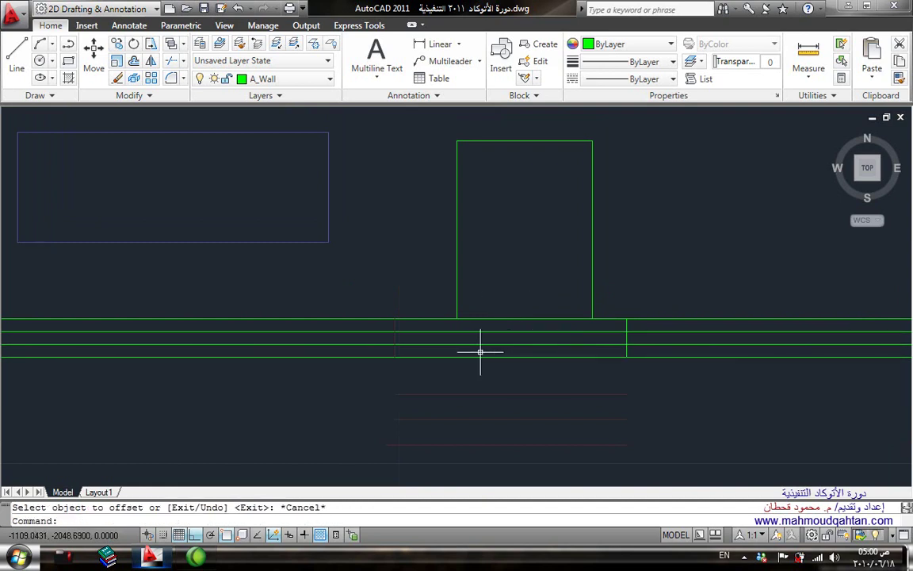
Trim the new step lines back to the left and right step edges
type("tr")
key("Return")
left_click(391, 328)
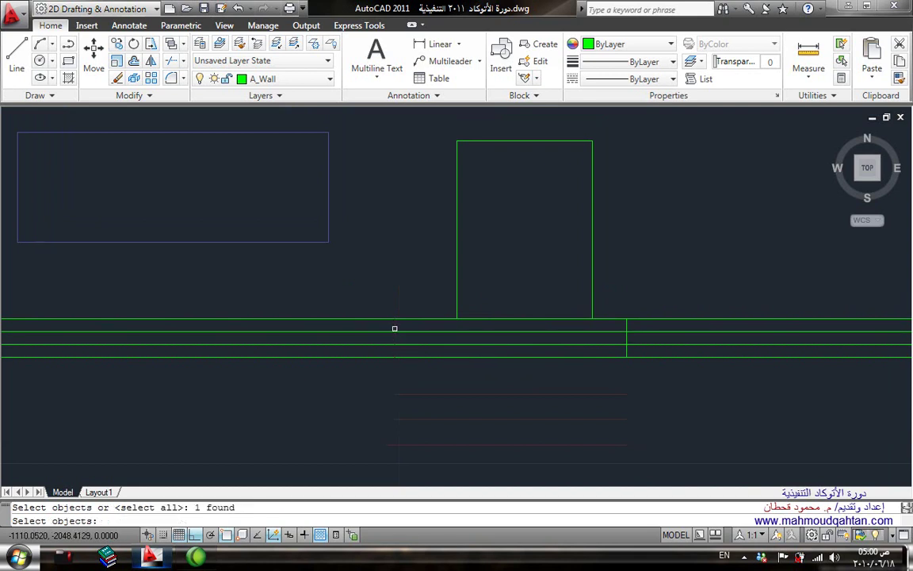
key("Return")
left_click(383, 332)
key("Return")
key("Return")
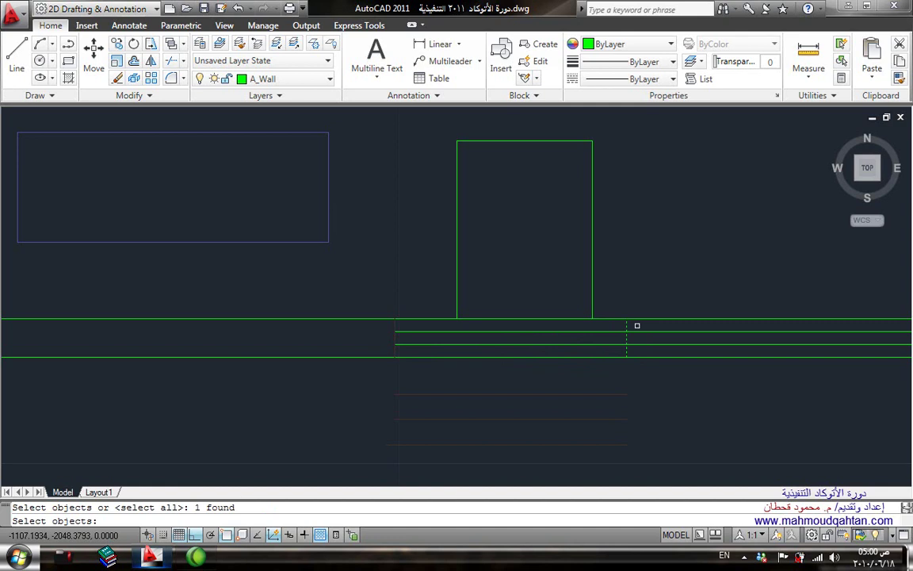
key("Return")
left_click(643, 332)
left_click(648, 344)
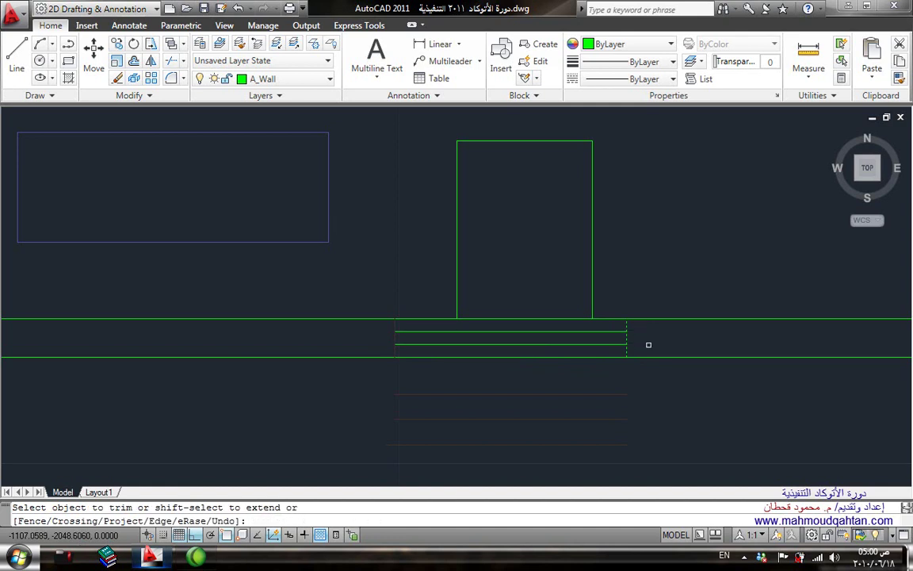
key("Return")
Match the new step lines to the red step line's properties
middle_click_drag(649, 344, 630, 266)
type("ma")
key("Return")
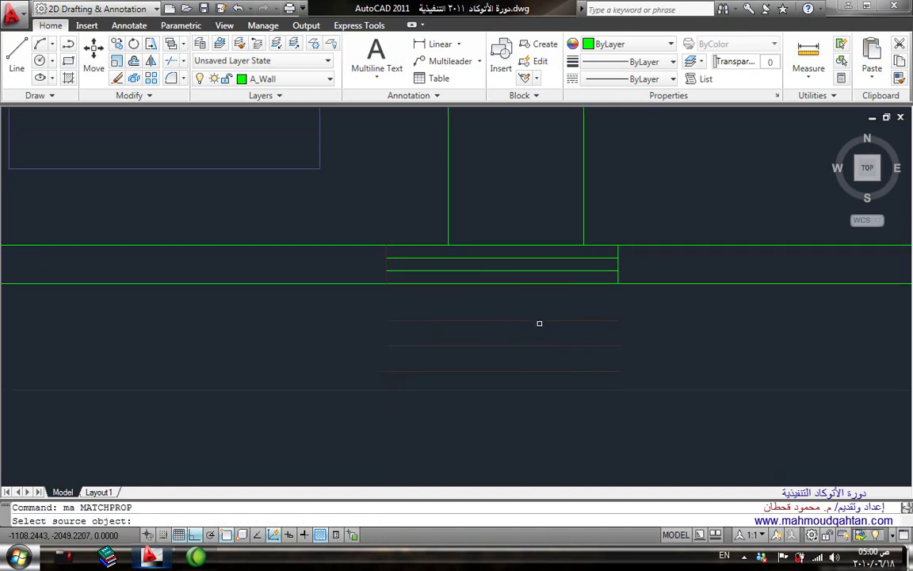
left_click(538, 323)
scroll(535, 253, "up", 5)
left_click(530, 249)
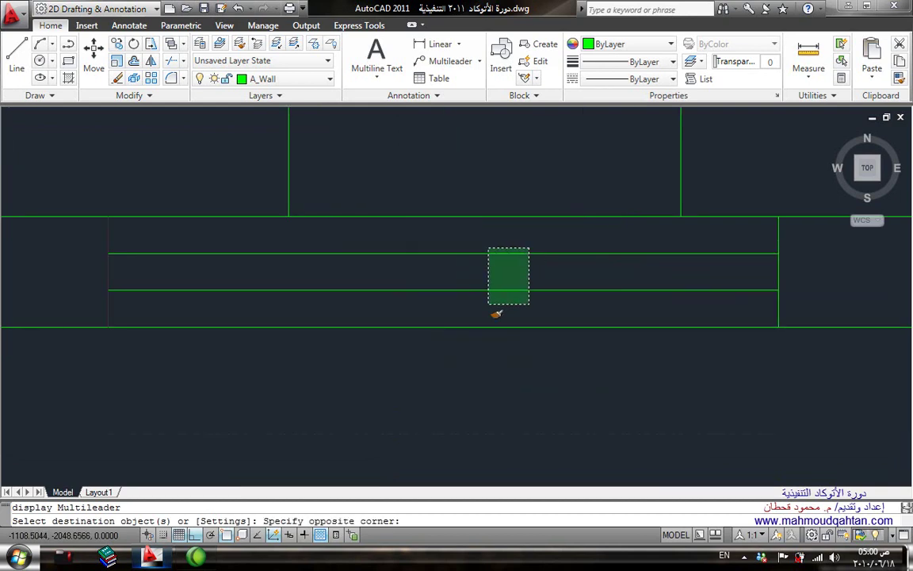
left_click(492, 311)
scroll(494, 304, "down", 6)
key("Escape")
mouse_move(450, 321)
middle_mouse_down()
mouse_move(454, 346)
mouse_move(468, 358)
middle_mouse_up()
scroll(483, 363, "up", 2)
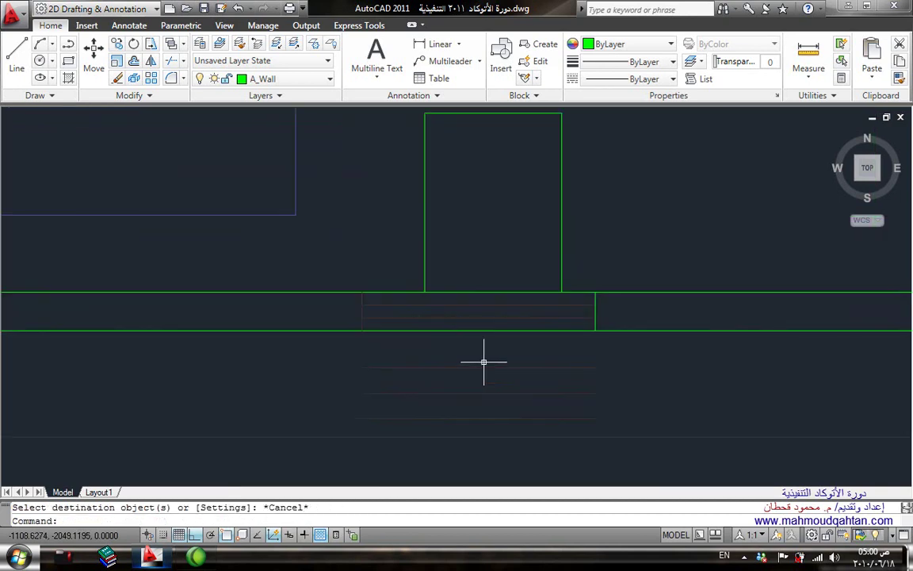
key("Escape")
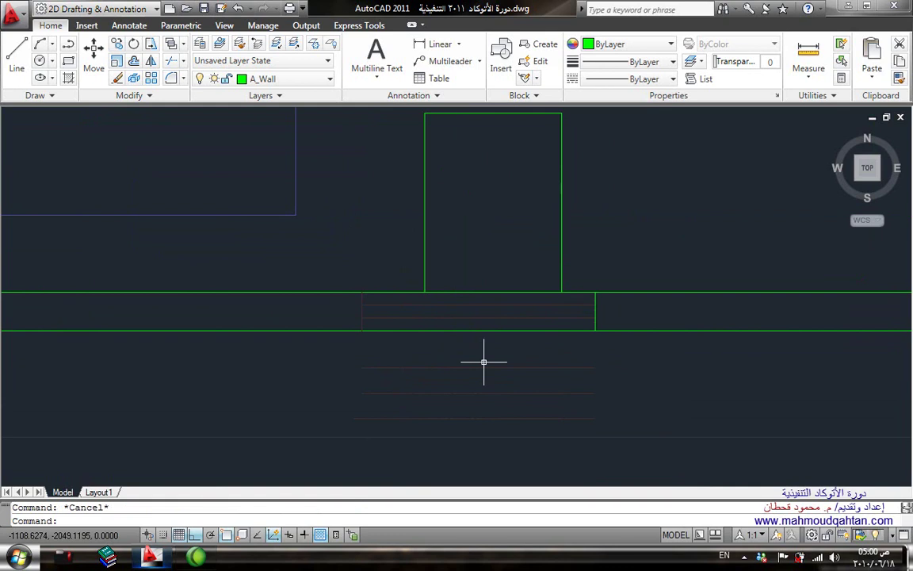
Offset the lower ground line 0.2 downward to add a parallel line
type("o")
key("Return")
type(".")
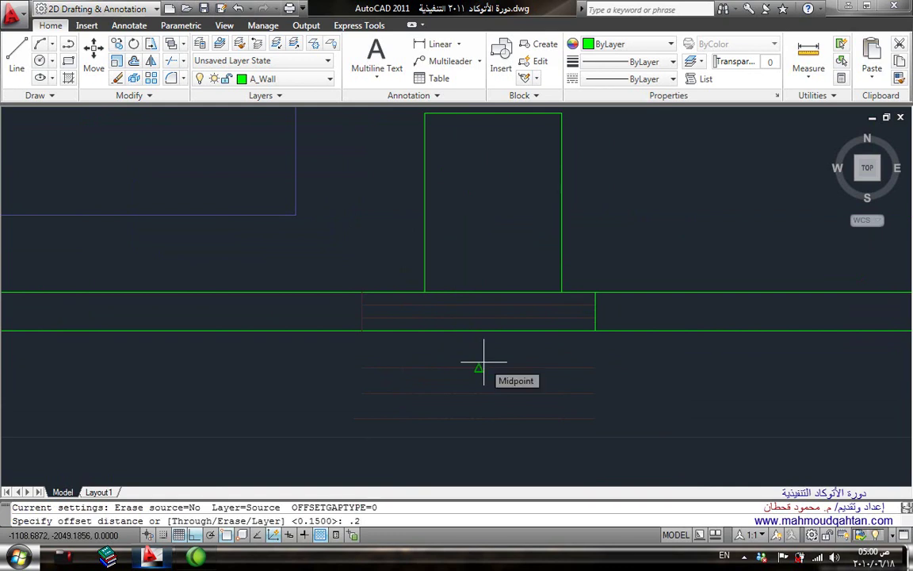
key("Return")
left_click(610, 331)
left_click(627, 390)
key("Escape")
Pan and zoom around the elevation to inspect the new lines
middle_click_drag(550, 387, 576, 312)
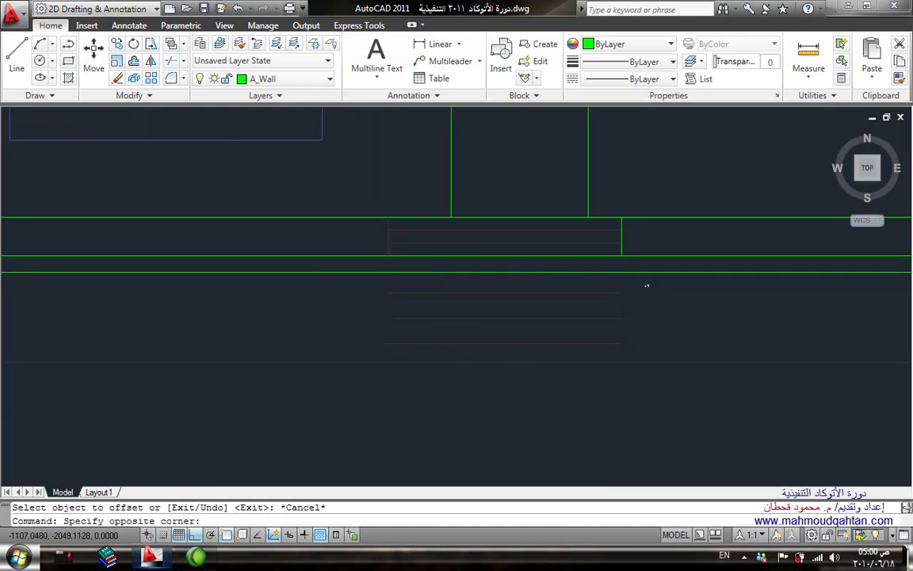
left_click(647, 287)
scroll(501, 212, "down", 2)
middle_click_drag(501, 212, 564, 326)
scroll(565, 326, "down", 2)
scroll(499, 325, "up", 4)
scroll(500, 325, "down", 5)
scroll(476, 248, "up", 5)
left_click(520, 279)
key("Escape")
Give an elevation floor line the dash-dot axis line's properties with MATCHPROP
scroll(481, 253, "down", 5)
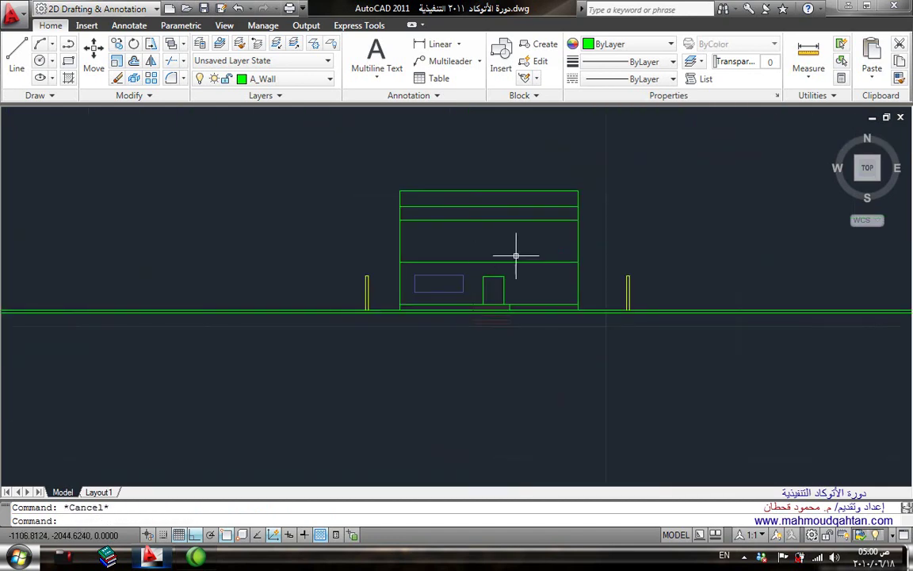
type("ma")
key("Return")
scroll(529, 247, "down", 3)
scroll(540, 200, "up", 3)
scroll(552, 258, "up", 3)
scroll(552, 258, "up", 2)
left_click(554, 258)
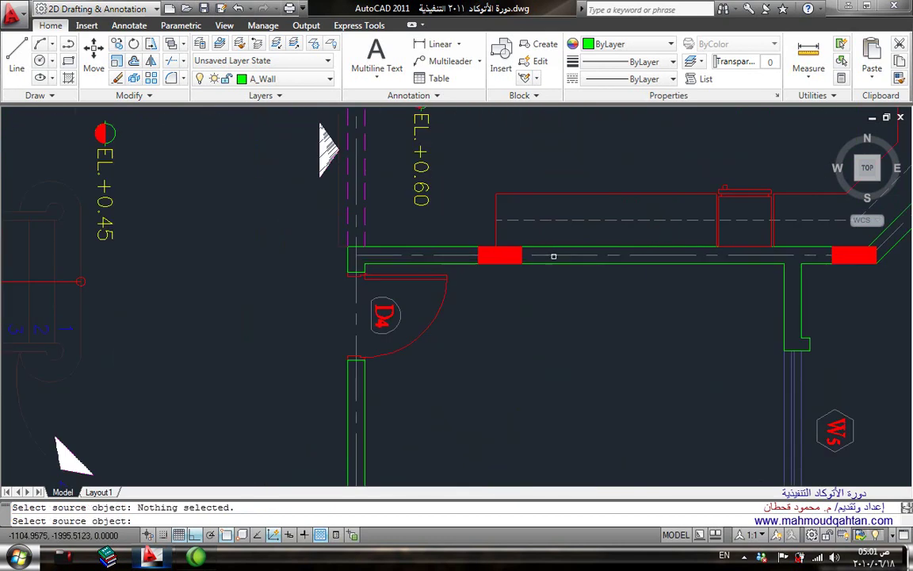
scroll(553, 256, "down", 5)
scroll(476, 237, "up", 5)
scroll(476, 206, "up", 1)
left_click(474, 187)
scroll(474, 187, "down", 2)
scroll(474, 187, "down", 3)
middle_click_drag(525, 357, 546, 197)
scroll(547, 197, "up", 5)
left_click(605, 258)
key("Return")
scroll(620, 163, "up", 3)
scroll(493, 274, "down", 4)
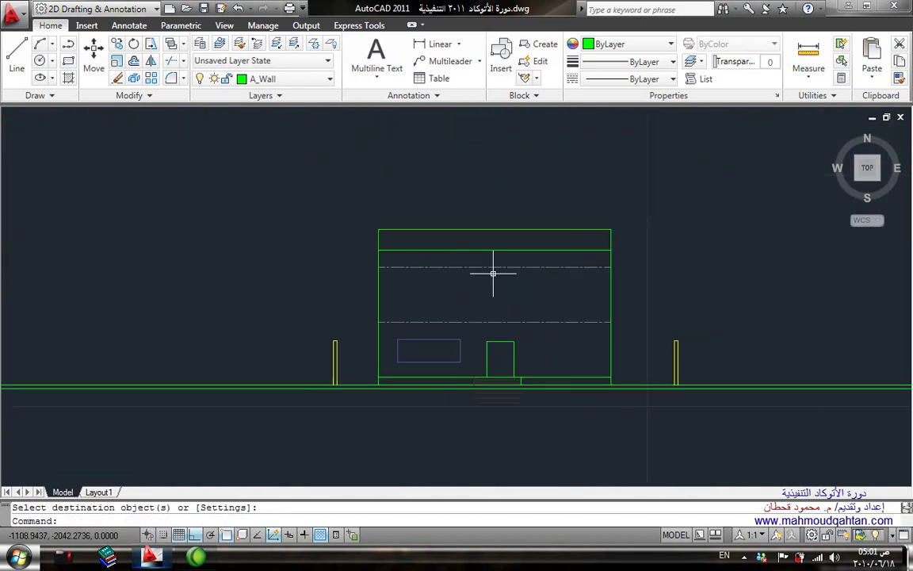
key("Escape")
Change the upper dash-dot floor line to the HIDDEN2 dashed linetype
scroll(498, 271, "up", 5)
left_click(591, 243)
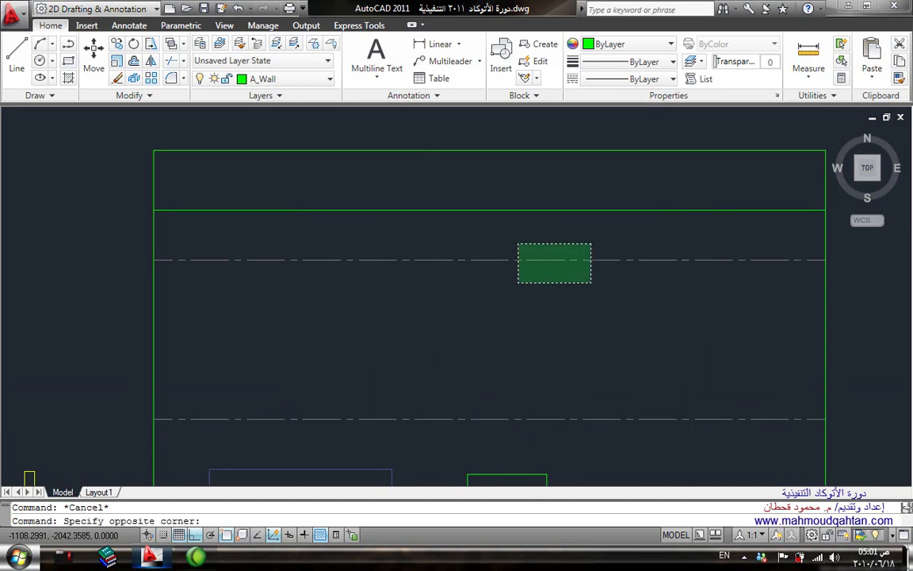
left_click(540, 290)
left_click(665, 80)
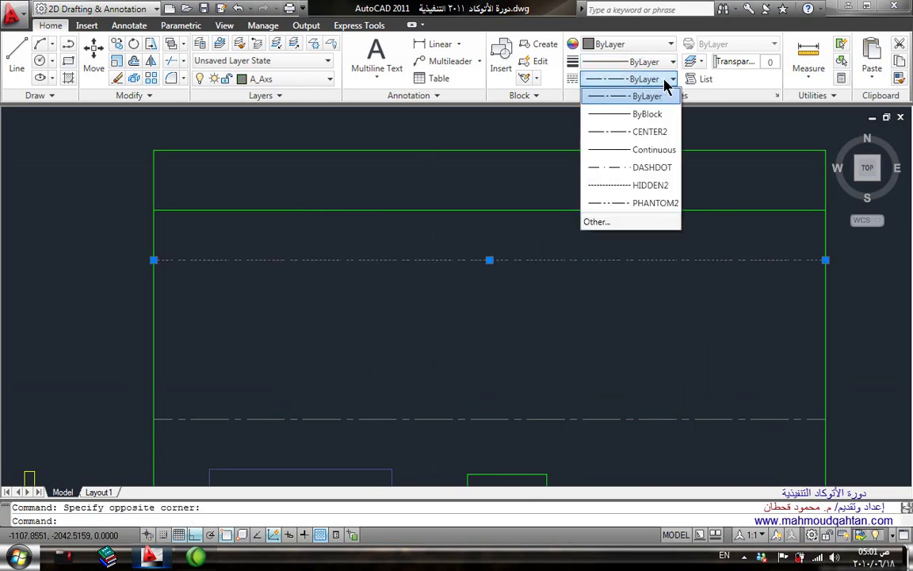
left_click(656, 184)
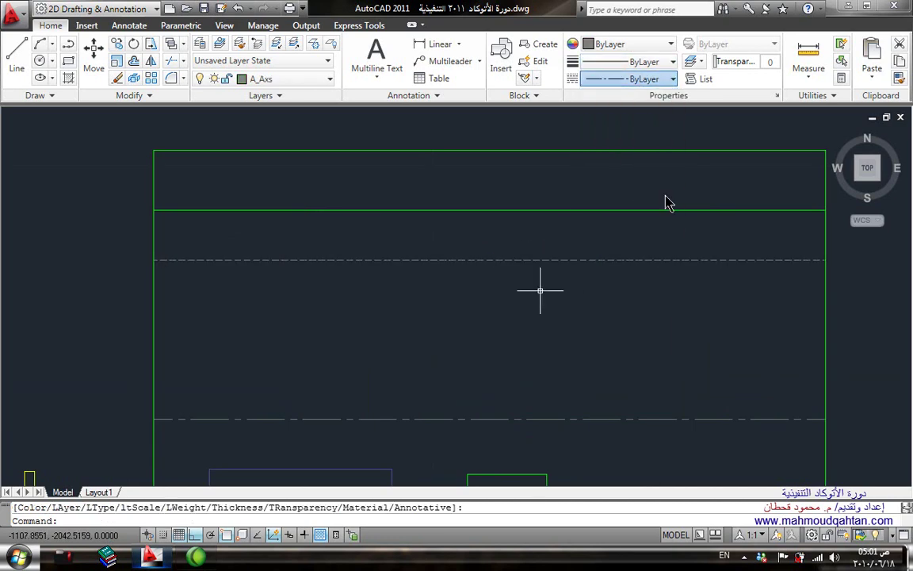
key("Escape")
scroll(559, 284, "down", 3)
Match the lower dash-dot floor line to the dashed HIDDEN2 line
type("ma")
key("Return")
left_click(567, 256)
left_click_drag(580, 269, 626, 388)
key("Return")
middle_click_drag(626, 388, 620, 275)
Apply the dashed line's properties to the floor line by the entrance steps
key("Return")
left_click(633, 254)
left_click(634, 254)
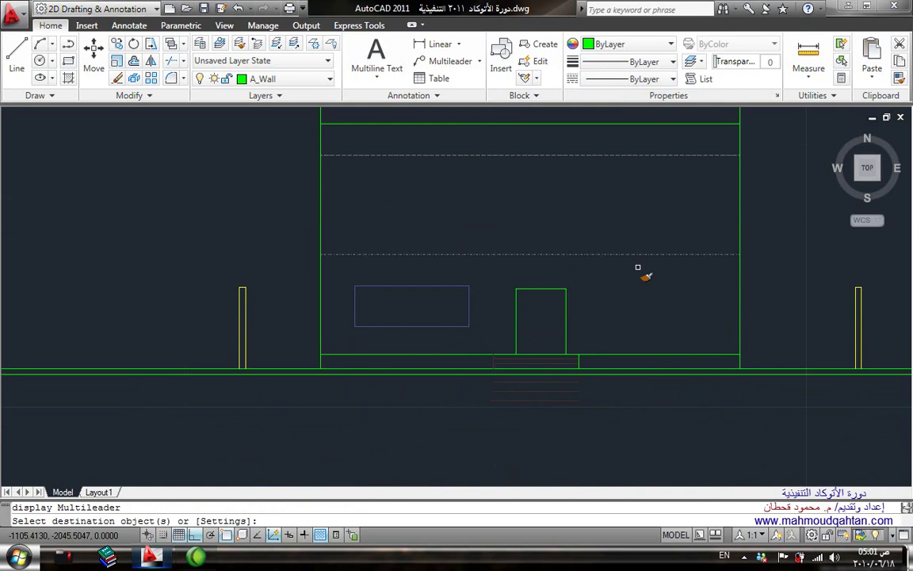
left_click(627, 362)
key("Return")
scroll(615, 259, "down", 4)
scroll(581, 281, "up", 3)
scroll(582, 281, "up", 2)
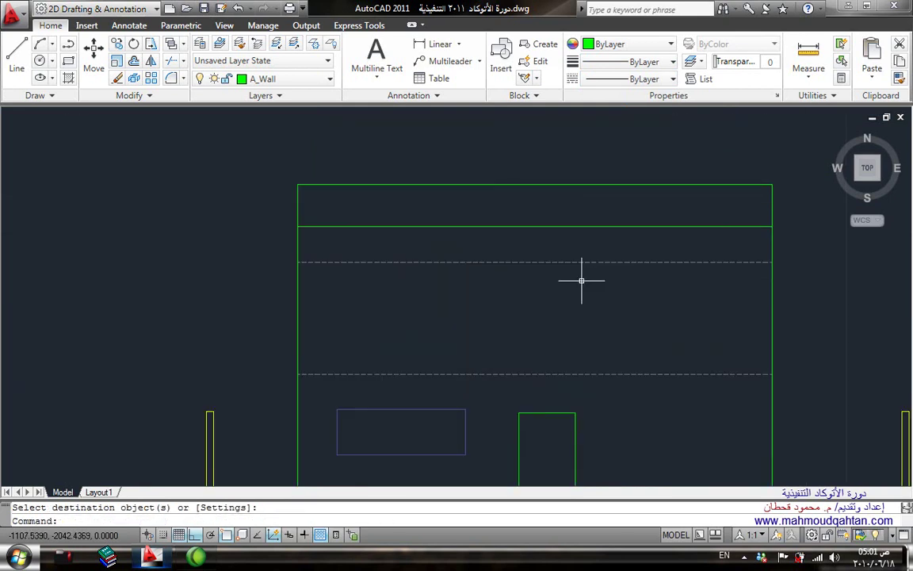
key("Return")
Match the top two green lines to the dashed floor line's style
left_click(591, 261)
left_click(628, 167)
left_click(558, 272)
key("Return")
scroll(550, 286, "down", 3)
scroll(553, 261, "up", 1)
scroll(554, 240, "up", 2)
scroll(583, 316, "up", 2)
scroll(583, 316, "down", 2)
scroll(548, 359, "up", 2)
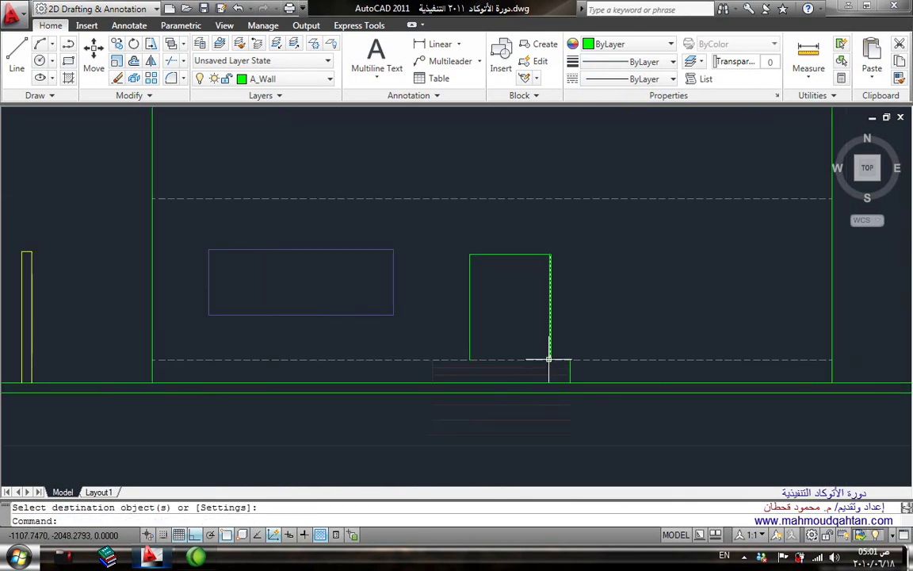
Apply the dashed line style to the lines near the door bottom
type("a")
key("Return")
scroll(550, 359, "up", 2)
left_click(568, 371)
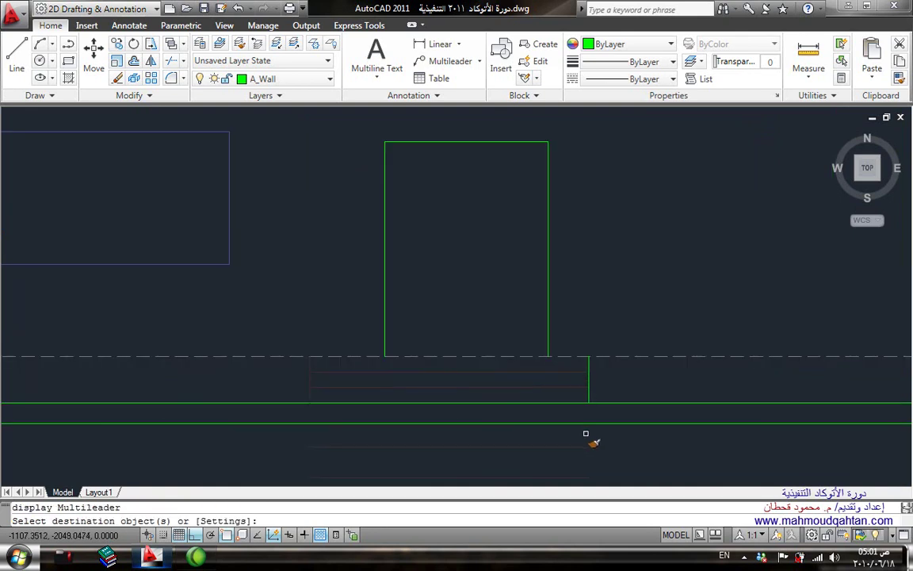
left_click(583, 435)
left_click(636, 301)
key("Return")
scroll(644, 330, "down", 2)
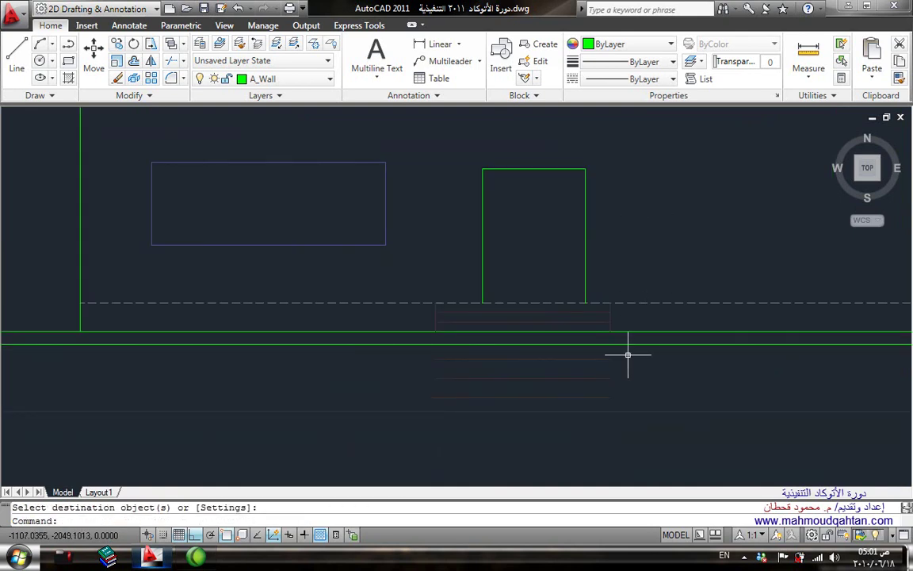
Erase the three unneeded lines and pan to the plan's front entrance
key("Delete")
scroll(581, 292, "down", 3)
scroll(554, 411, "down", 1)
scroll(561, 339, "down", 2)
middle_click_drag(562, 238, 550, 344)
scroll(555, 207, "up", 2)
scroll(529, 220, "up", 3)
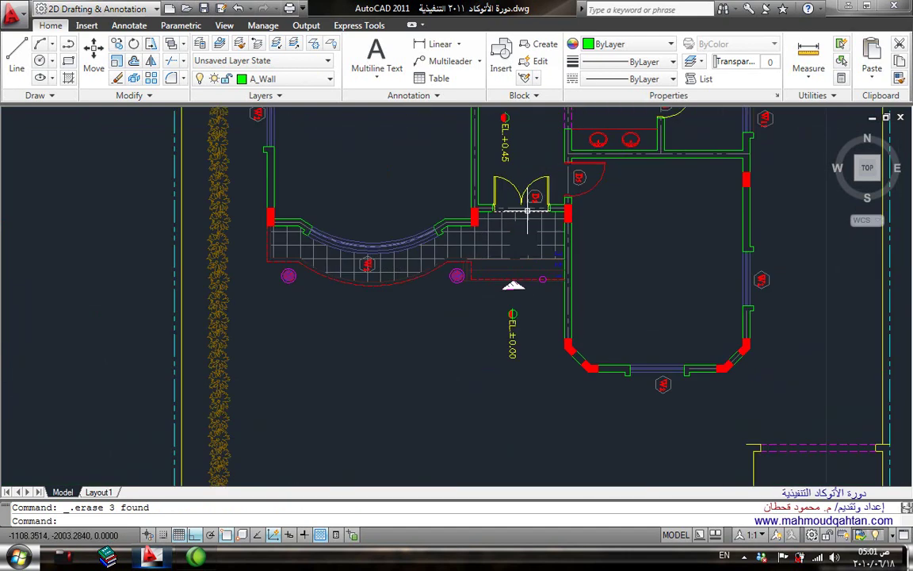
scroll(530, 204, "up", 3)
scroll(475, 211, "down", 2)
scroll(489, 347, "down", 2)
middle_click_drag(520, 350, 547, 238)
scroll(555, 173, "up", 2)
scroll(555, 182, "down", 4)
scroll(552, 384, "up", 4)
scroll(571, 357, "up", 1)
Move the door outline up by 0.15
type("m")
key("Return")
left_click(603, 346)
left_click(524, 297)
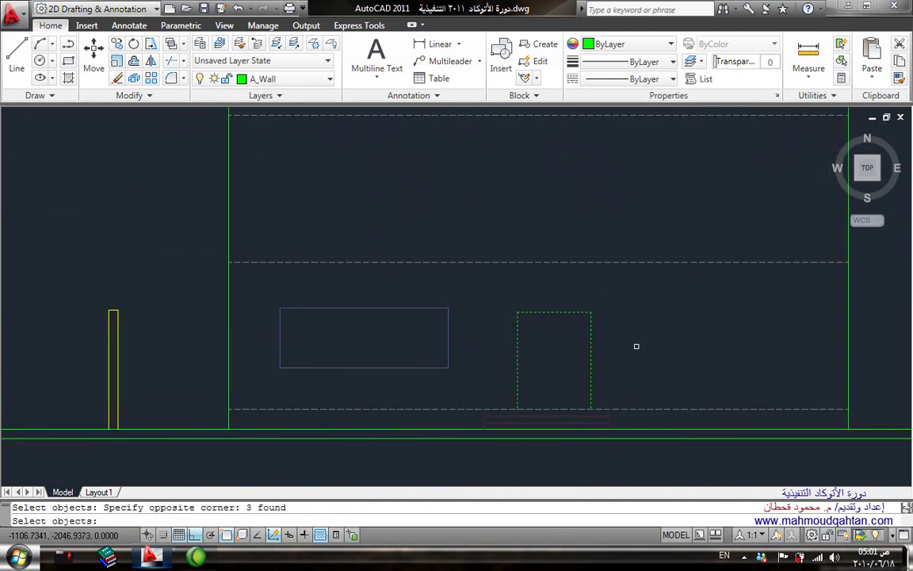
key("Return")
left_click(638, 351)
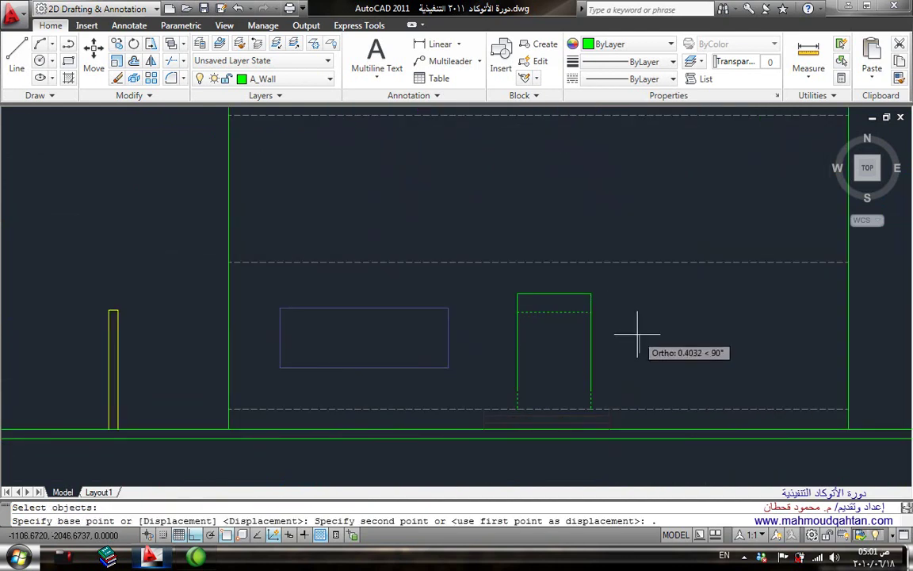
type(".15")
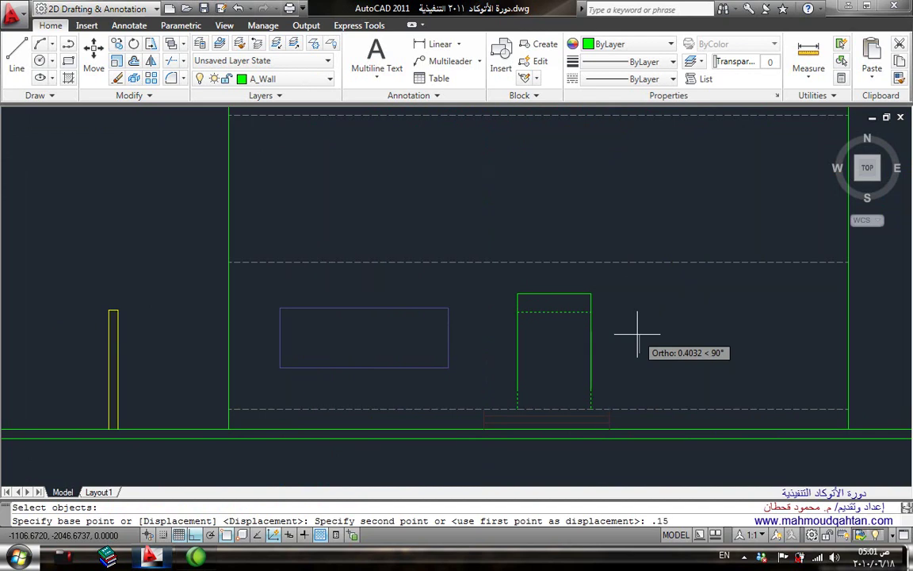
key("Return")
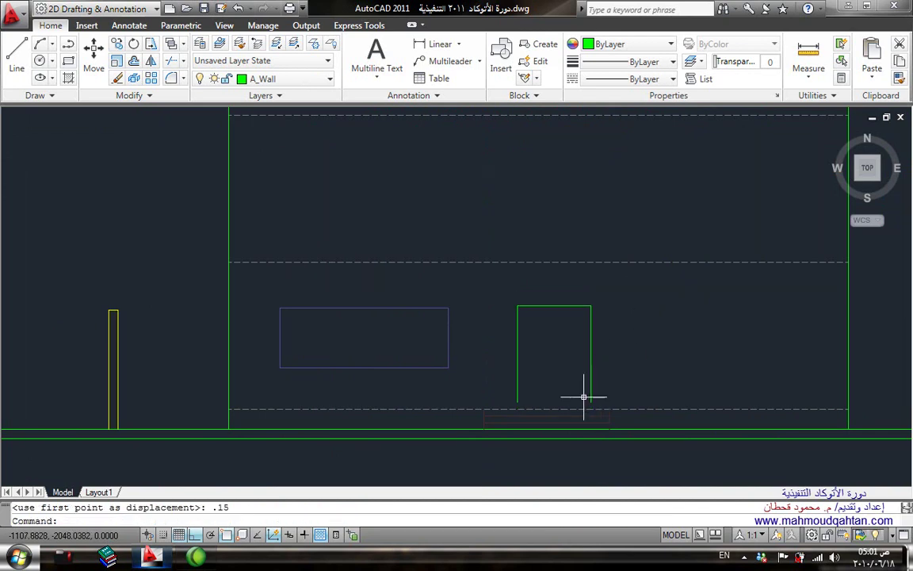
key("Return")
key("Escape")
Offset a line using the default offset distance
scroll(557, 415, "up", 1)
type("o")
key("Return")
key("Return")
left_click(558, 414)
left_click(571, 354)
key("Escape")
Extend the left vertical line down to the step line
scroll(516, 390, "up", 2)
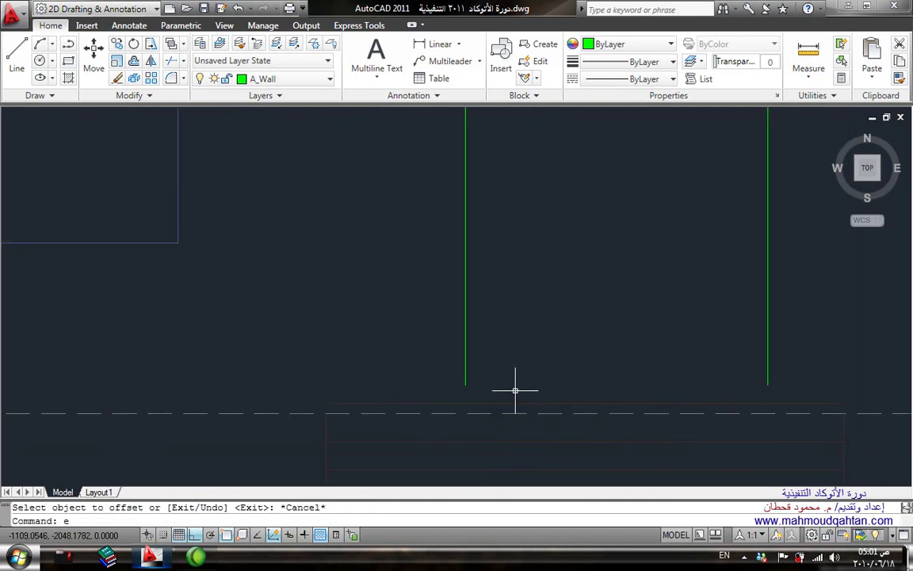
key("Return")
key("Return")
left_click(506, 292)
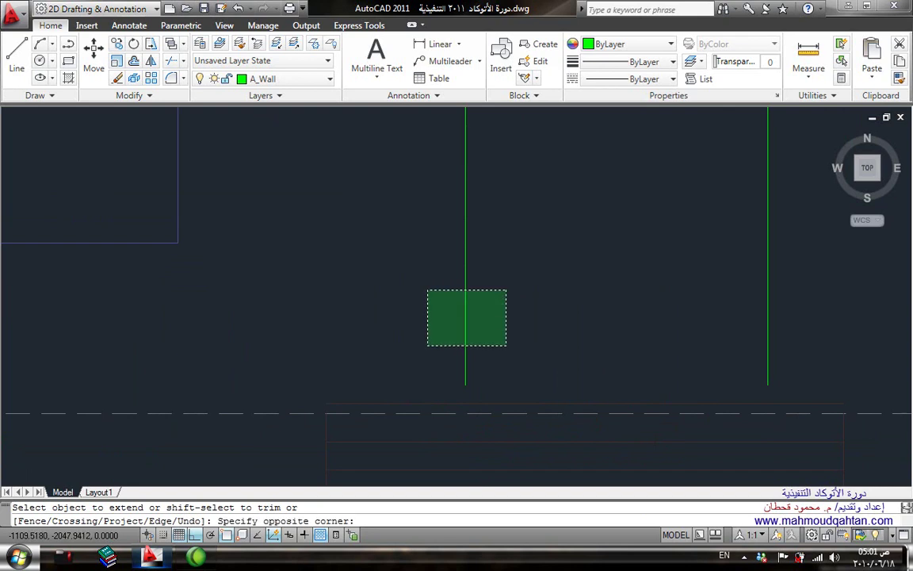
left_click(424, 344)
key("Escape")
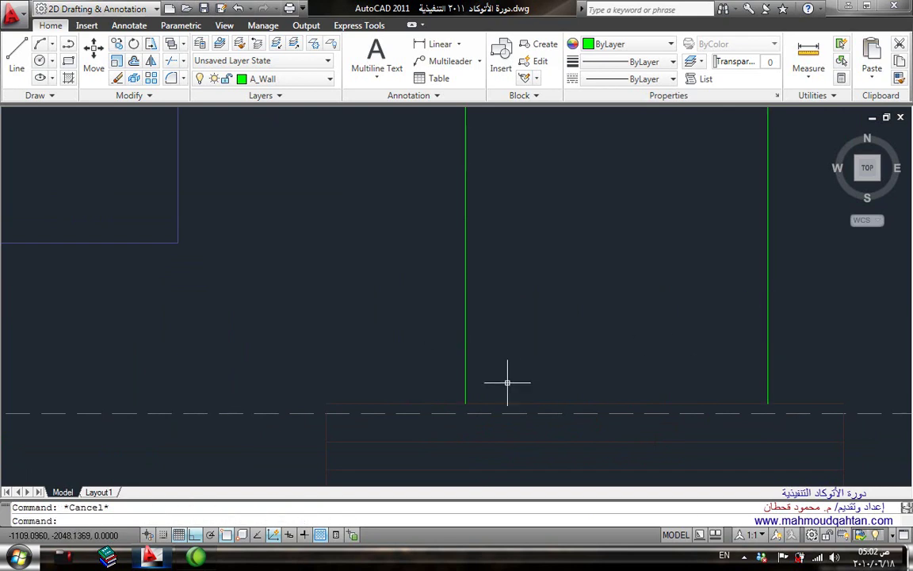
Trim the right vertical line so it ends at the step line
type("tr")
key("Return")
left_click(465, 374)
key("Return")
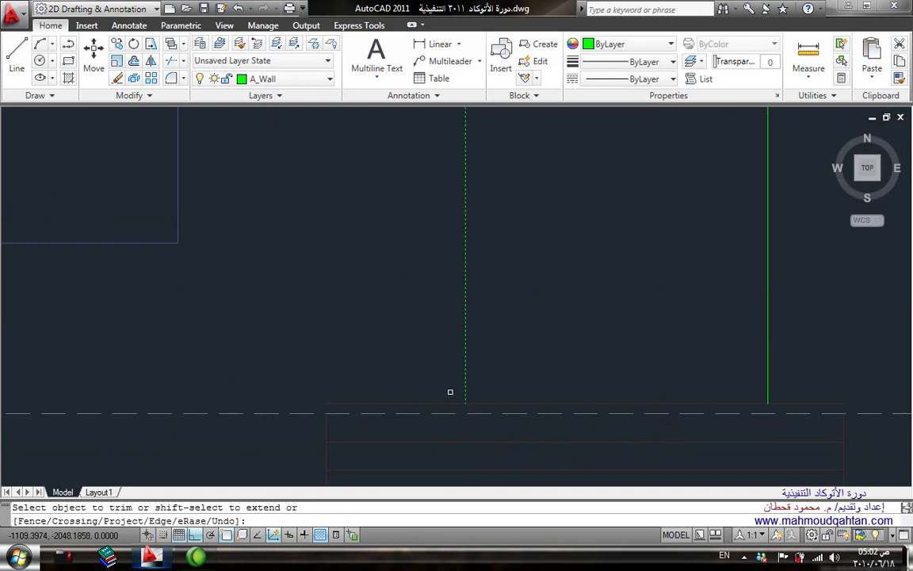
key("Escape")
key("Return")
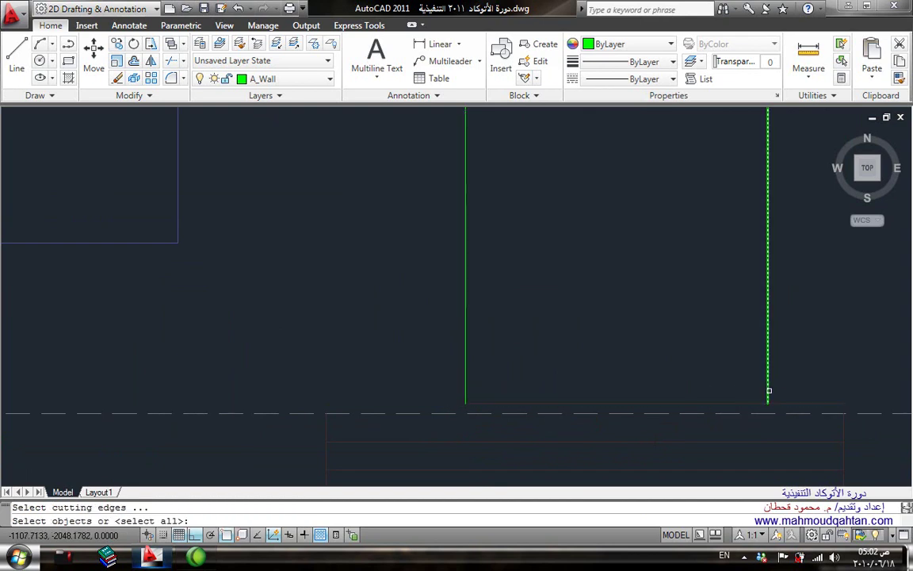
left_click_drag(770, 391, 773, 390)
left_click(767, 382)
key("Return")
key("Return")
scroll(724, 300, "down", 5)
scroll(724, 300, "down", 2)
Cancel a stray line start and bring the site plan into view
scroll(707, 317, "down", 3)
scroll(576, 337, "up", 3)
scroll(576, 337, "up", 2)
Try starting lines at the bay window corner and midpoint, cancelling both
key("Return")
scroll(598, 347, "up", 2)
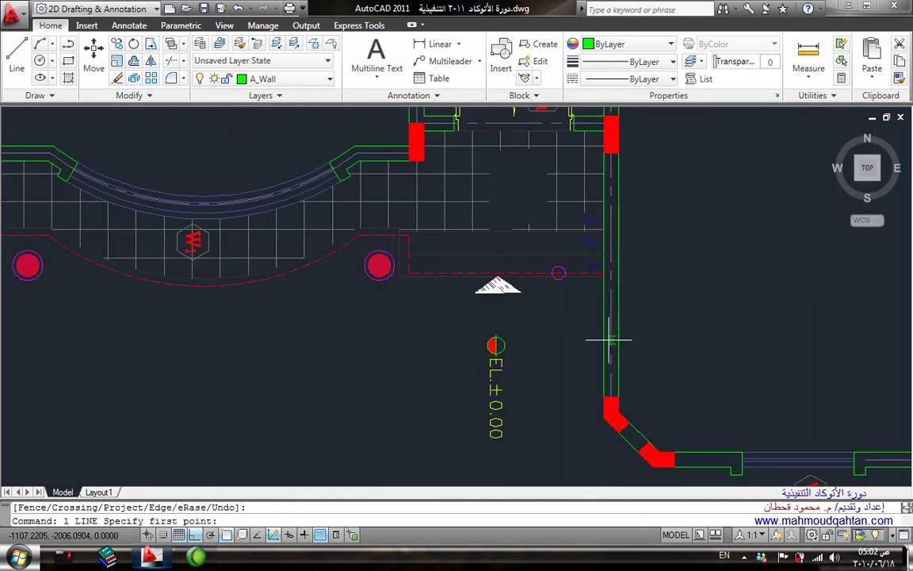
left_click(607, 333)
scroll(601, 302, "down", 4)
scroll(608, 225, "up", 3)
scroll(617, 272, "up", 2)
scroll(615, 275, "up", 4)
key("Escape")
scroll(644, 316, "down", 3)
middle_click_drag(693, 197, 682, 459)
middle_click_drag(563, 207, 611, 443)
scroll(621, 198, "up", 5)
key("Return")
left_click(621, 198)
scroll(621, 197, "down", 6)
scroll(616, 365, "up", 3)
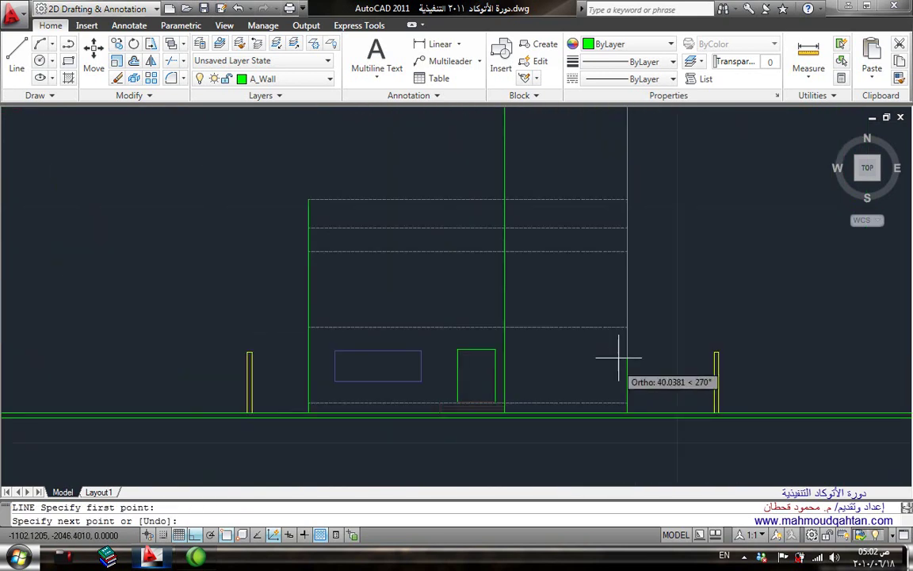
key("Escape")
scroll(639, 254, "down", 3)
scroll(638, 255, "up", 3)
scroll(570, 341, "up", 2)
key("Return")
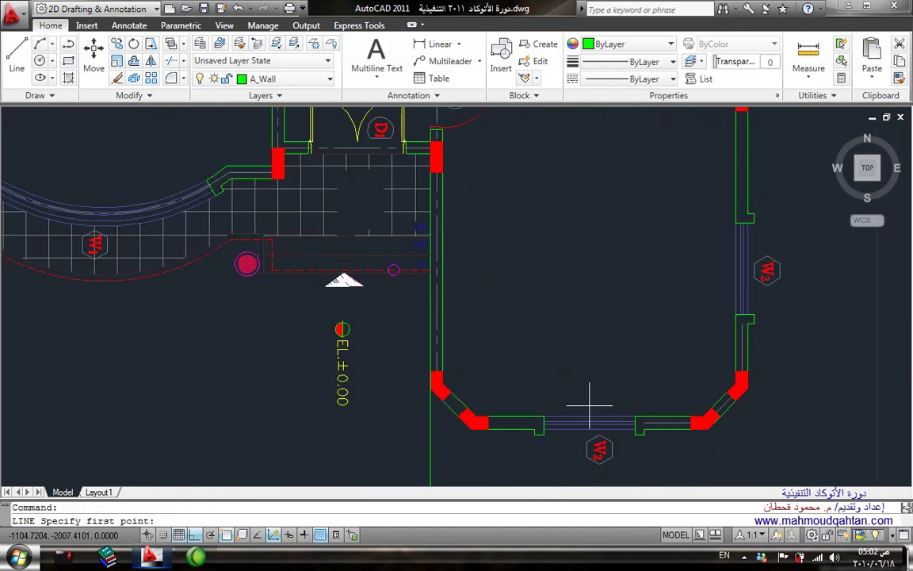
left_click(589, 418)
scroll(550, 318, "down", 5)
scroll(577, 320, "up", 3)
scroll(536, 378, "up", 2)
scroll(513, 444, "up", 1)
key("Escape")
scroll(550, 230, "down", 3)
scroll(571, 240, "up", 2)
scroll(571, 240, "up", 2)
Copy the vertical projection line to the angled bay wall corner
type("o")
key("Return")
scroll(584, 276, "up", 2)
left_click_drag(554, 206, 554, 218)
key("Return")
scroll(489, 197, "up", 3)
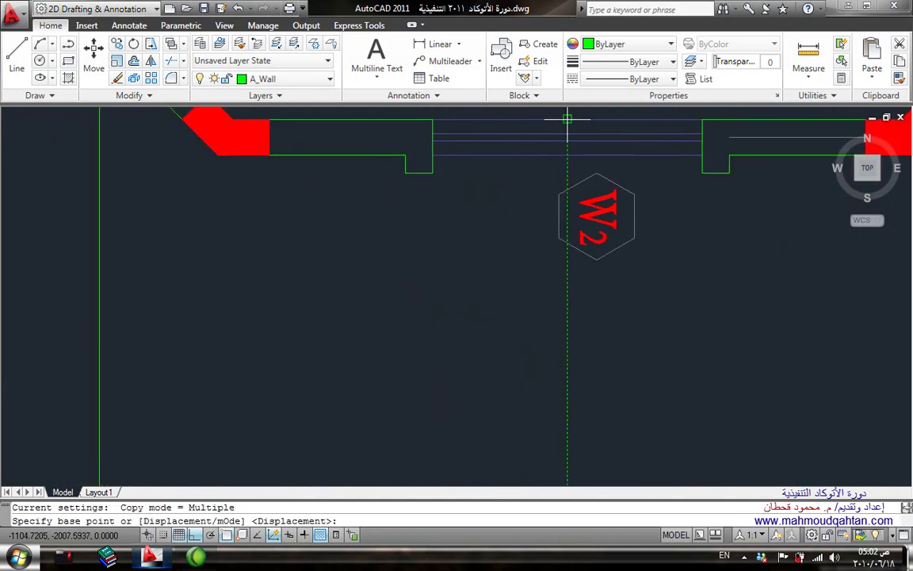
left_click(568, 119)
middle_click_drag(245, 224, 570, 389)
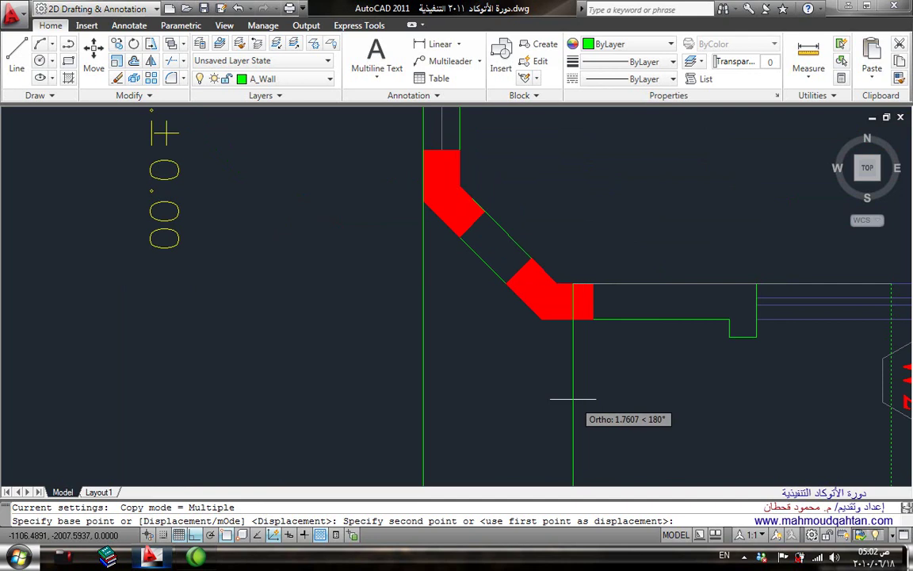
left_click(539, 321)
scroll(539, 321, "down", 4)
scroll(444, 274, "up", 2)
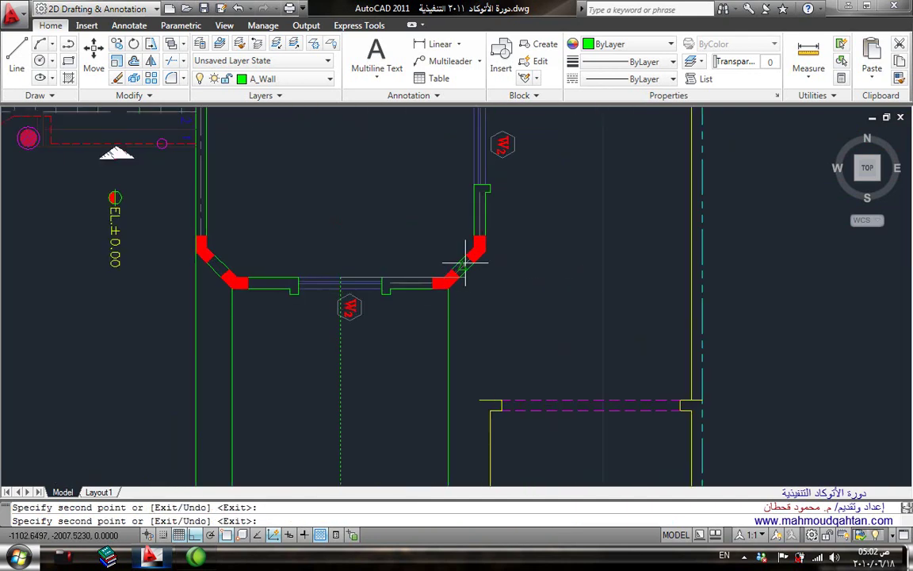
key("Escape")
scroll(467, 258, "down", 3)
scroll(444, 238, "up", 1)
scroll(502, 256, "up", 2)
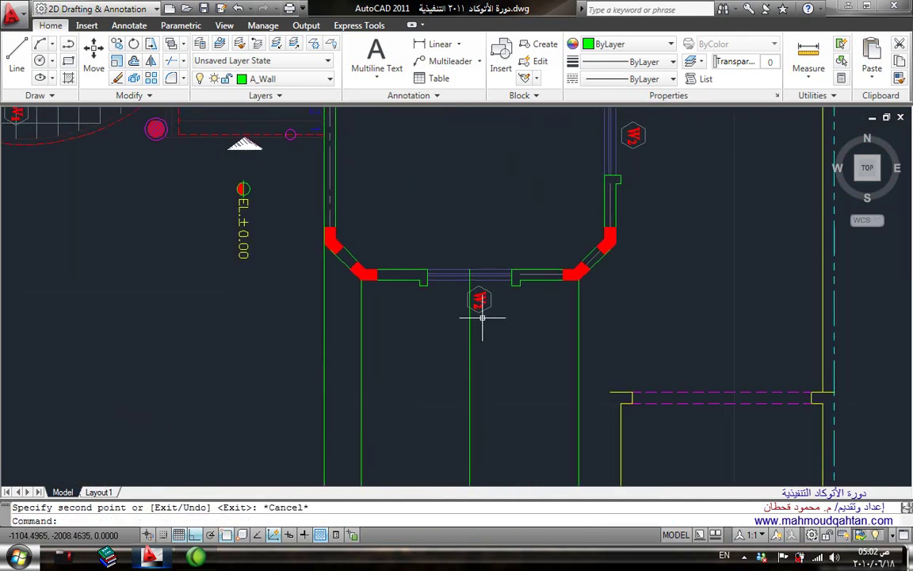
Move the middle vertical line onto the bay wall corner
type("m")
key("Return")
scroll(478, 354, "up", 3)
left_click_drag(483, 347, 450, 271)
key("Return")
left_click(475, 173)
left_click(388, 176)
key("Escape")
Copy the moved line across to the right bay wall
type("o")
key("Return")
left_click(406, 274)
left_click(382, 262)
key("Return")
left_click(388, 176)
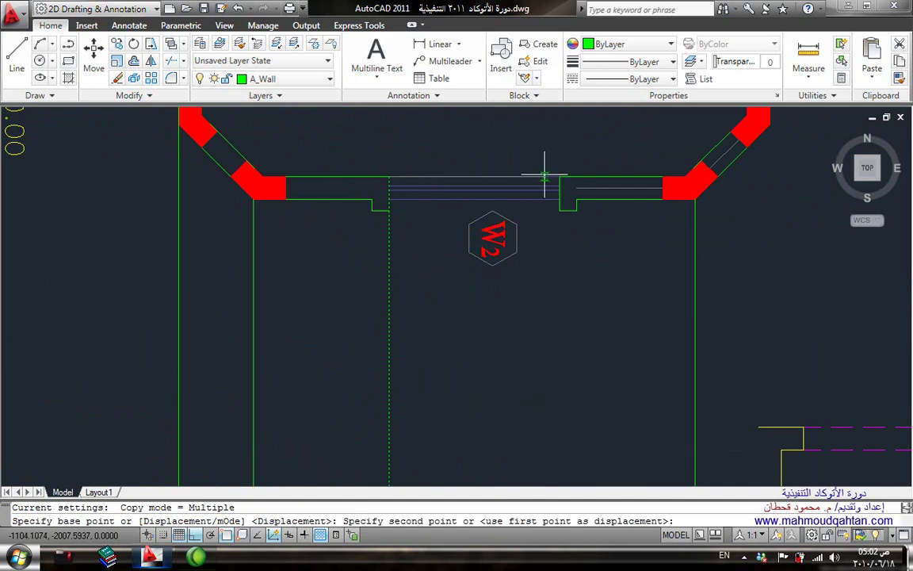
left_click(558, 176)
key("Escape")
scroll(547, 317, "down", 5)
scroll(532, 408, "down", 2)
Offset the dashed floor line 0.9 upward to create the window sill line
scroll(532, 408, "up", 5)
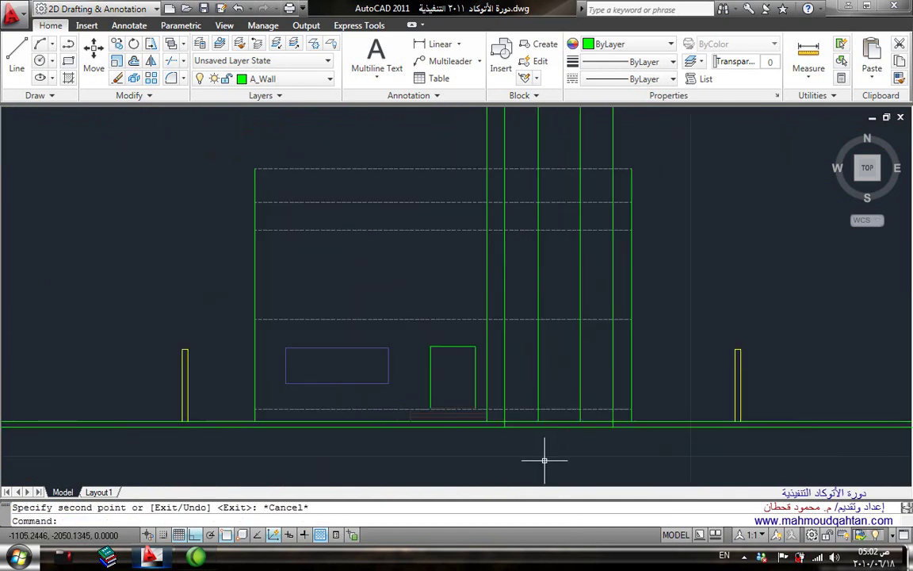
scroll(562, 386, "up", 2)
scroll(555, 382, "up", 1)
type("o")
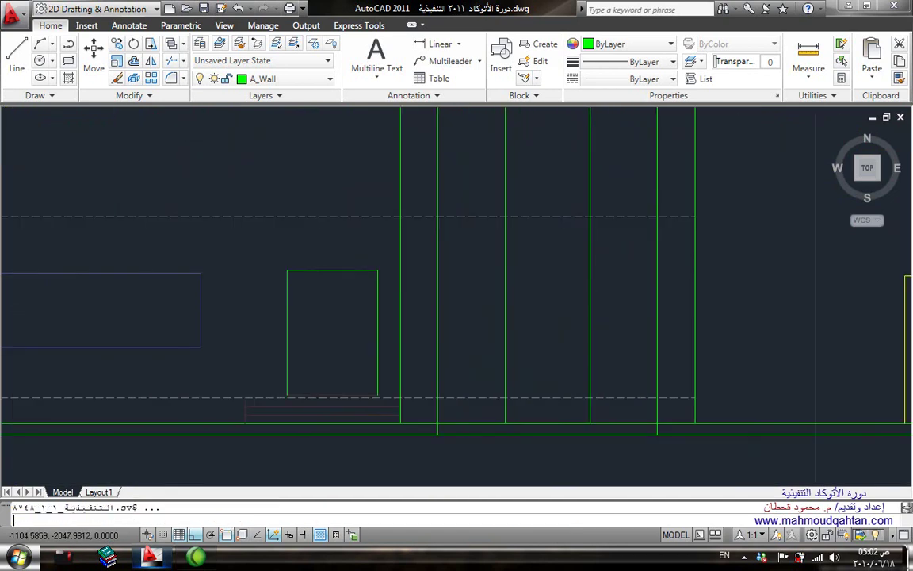
key("Return")
type(".")
key("Return")
left_click(554, 392)
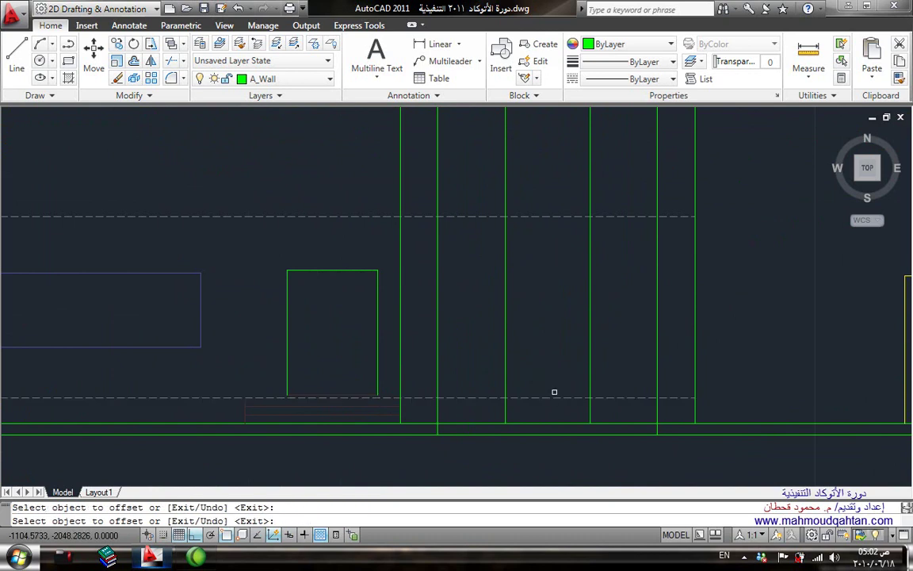
left_click(556, 396)
left_click(560, 320)
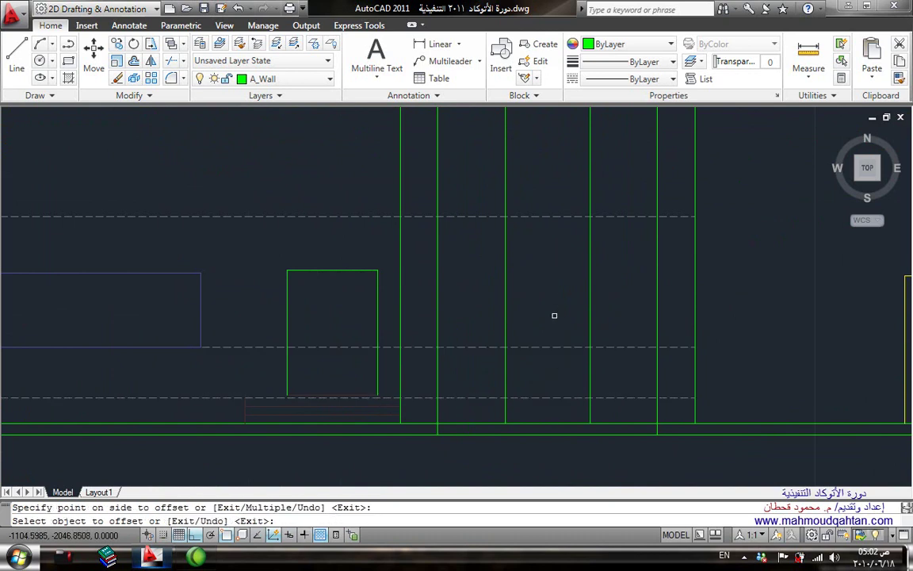
key("Return")
Draw the window head line across the bay, level with the existing window
type("l LINE Specify first point:")
Fillet with radius 0 to close the head and sill corners against the bay verticals
key("Return")
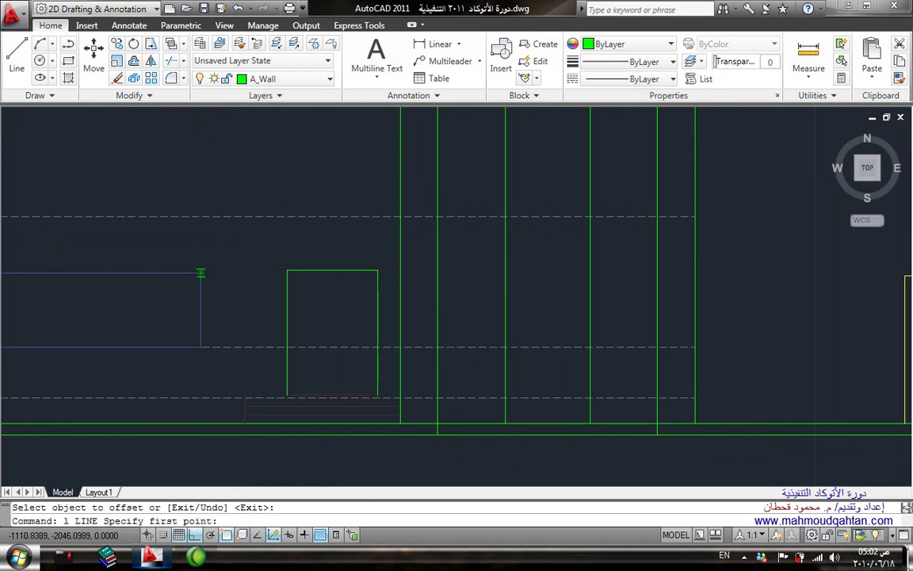
left_click(200, 273)
left_click(590, 272)
key("Escape")
type("f")
key("Return")
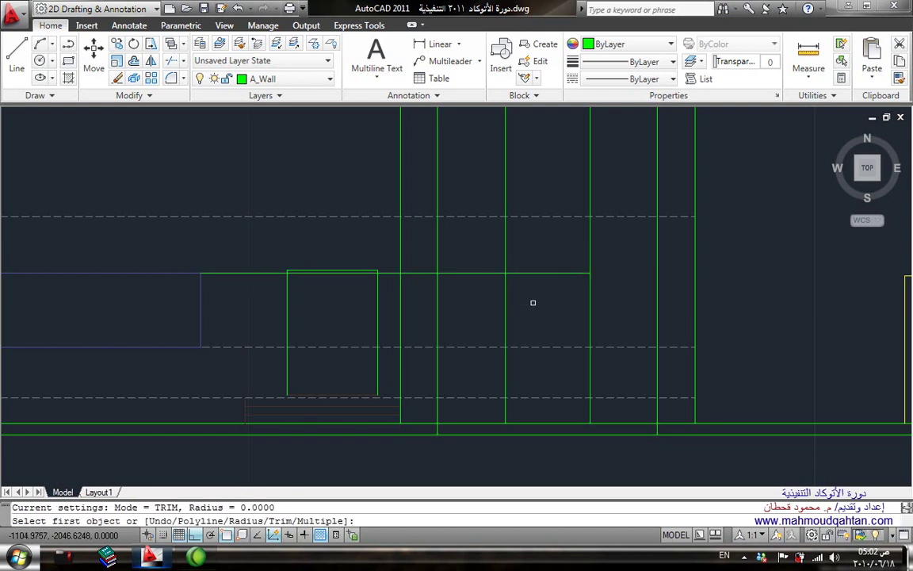
left_click(520, 273)
left_click(508, 310)
key("Return")
left_click(508, 310)
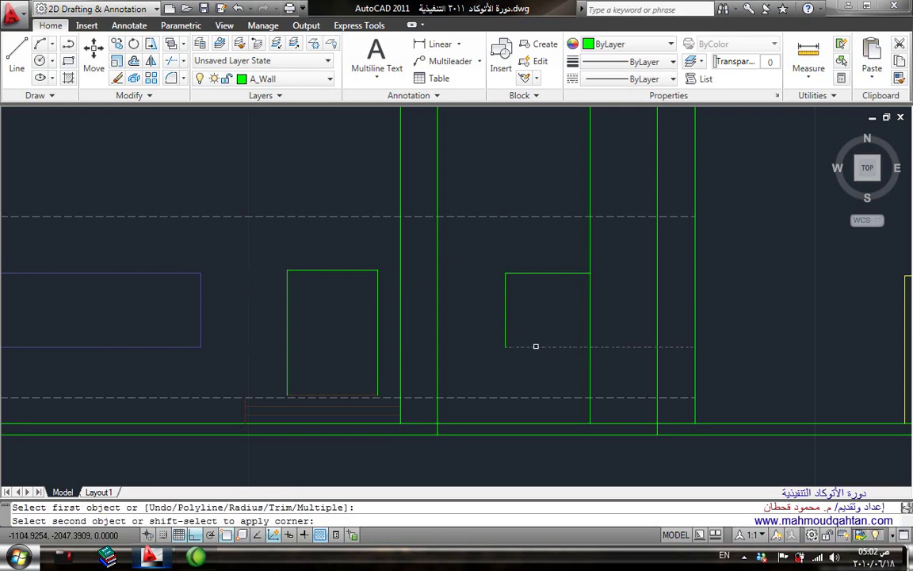
left_click(590, 319)
key("Return")
left_click(590, 284)
key("Escape")
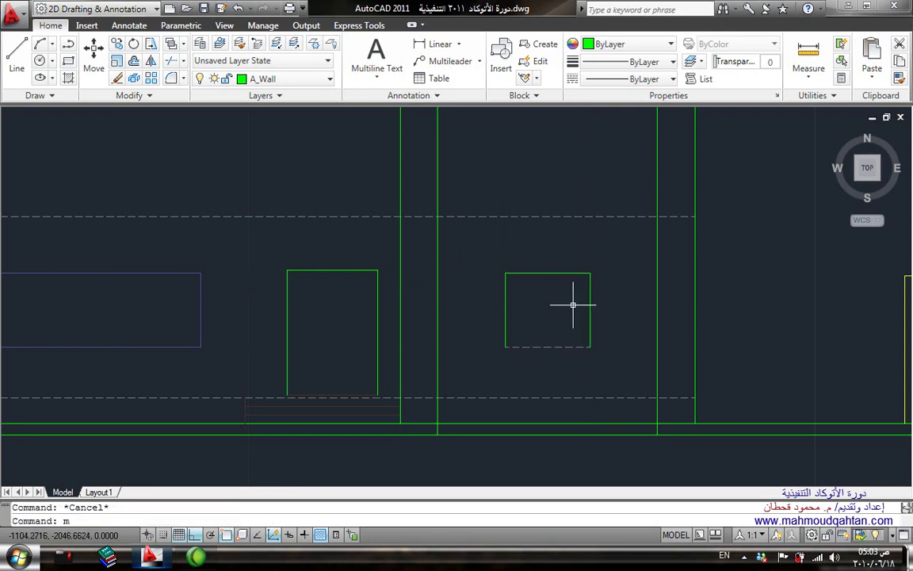
Start matching the new window lines' properties to the existing blue window
type("a")
key("Return")
left_click(595, 290)
left_click(615, 258)
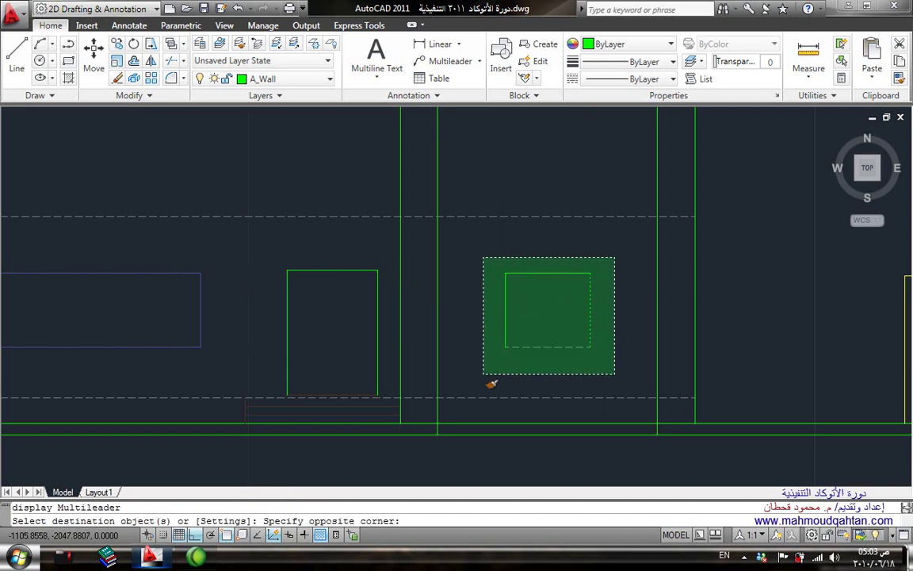
key("Escape")
key("Return")
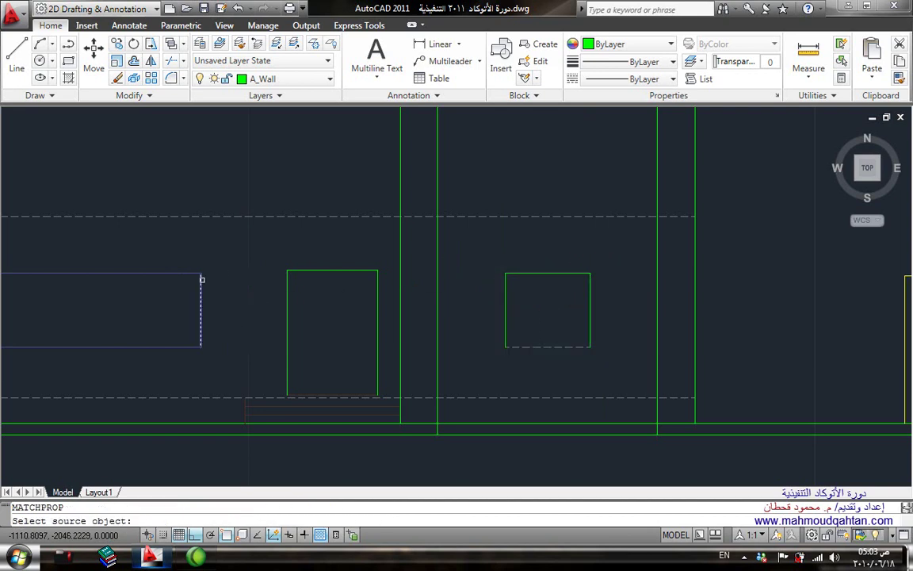
left_click(202, 279)
left_click(504, 366)
key("Escape")
scroll(515, 326, "down", 3)
middle_click_drag(564, 263, 563, 325)
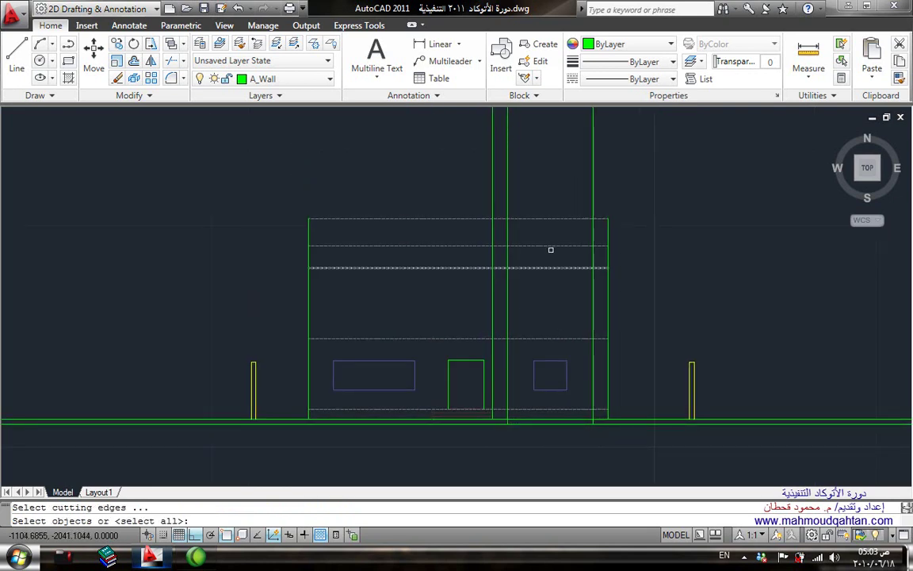
scroll(555, 238, "down", 3)
mouse_move(562, 220)
middle_mouse_down()
mouse_move(542, 353)
mouse_move(558, 408)
middle_mouse_up()
scroll(558, 272, "up", 2)
scroll(557, 272, "up", 2)
scroll(557, 294, "down", 3)
key("Escape")
scroll(587, 310, "up", 3)
scroll(601, 312, "down", 2)
scroll(571, 305, "down", 2)
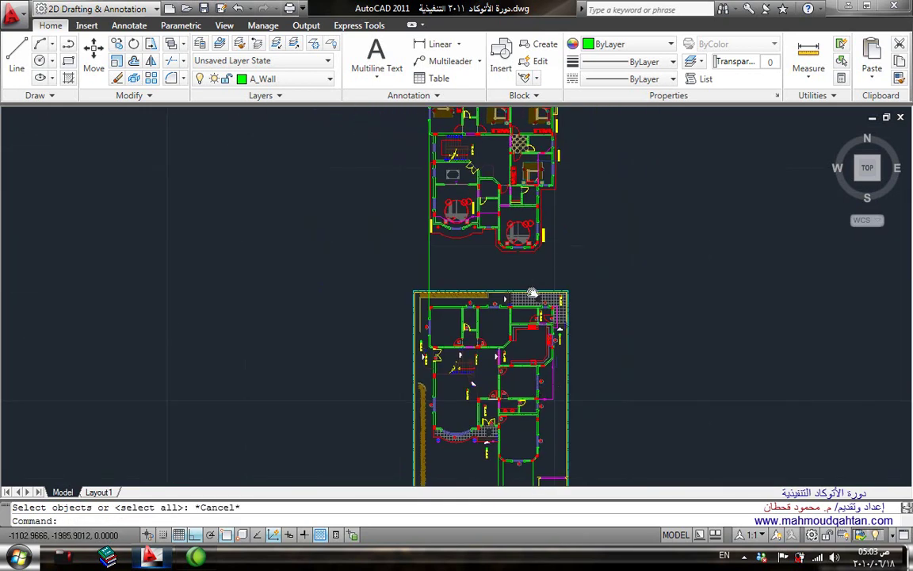
scroll(533, 294, "up", 4)
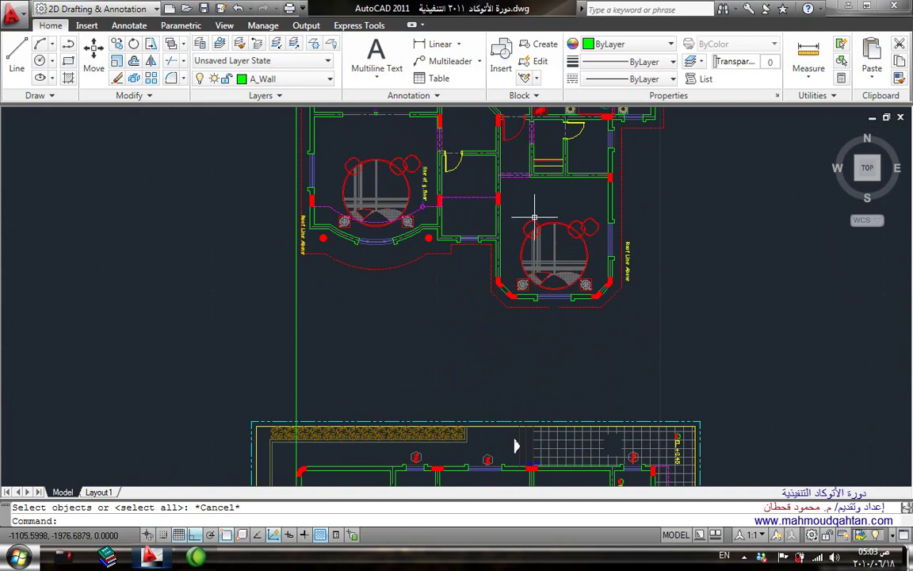
scroll(571, 254, "down", 4)
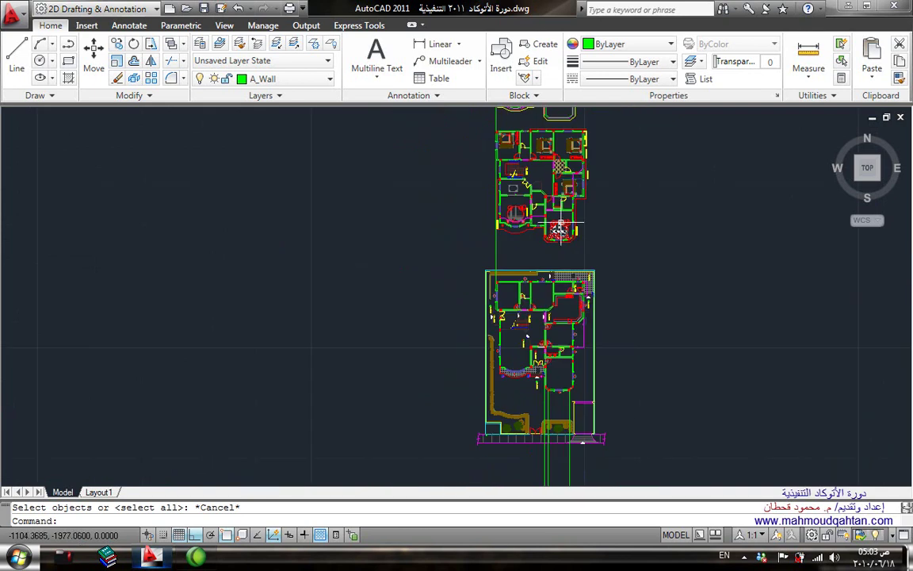
scroll(547, 381, "up", 3)
scroll(546, 348, "up", 2)
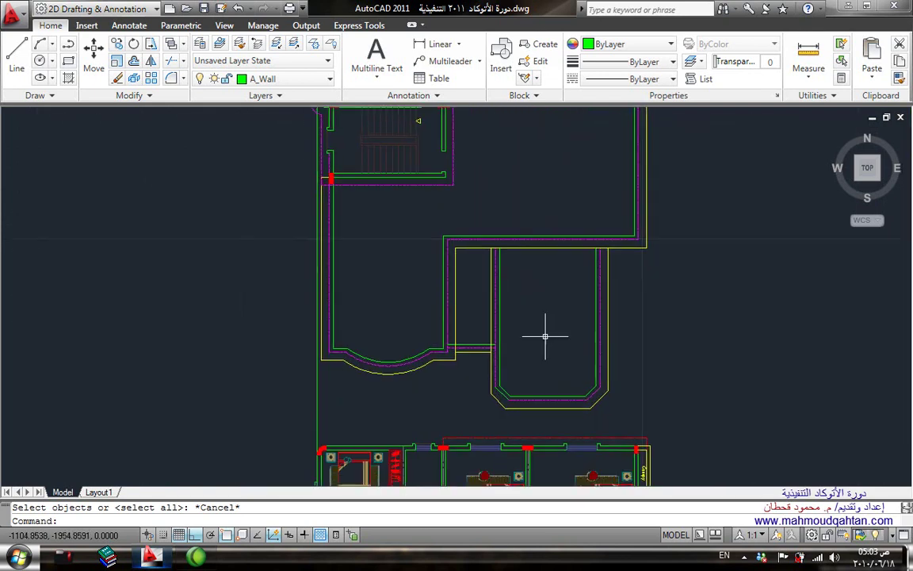
scroll(561, 369, "up", 2)
middle_click_drag(581, 417, 589, 63)
scroll(585, 267, "up", 2)
middle_click_drag(586, 267, 572, 350)
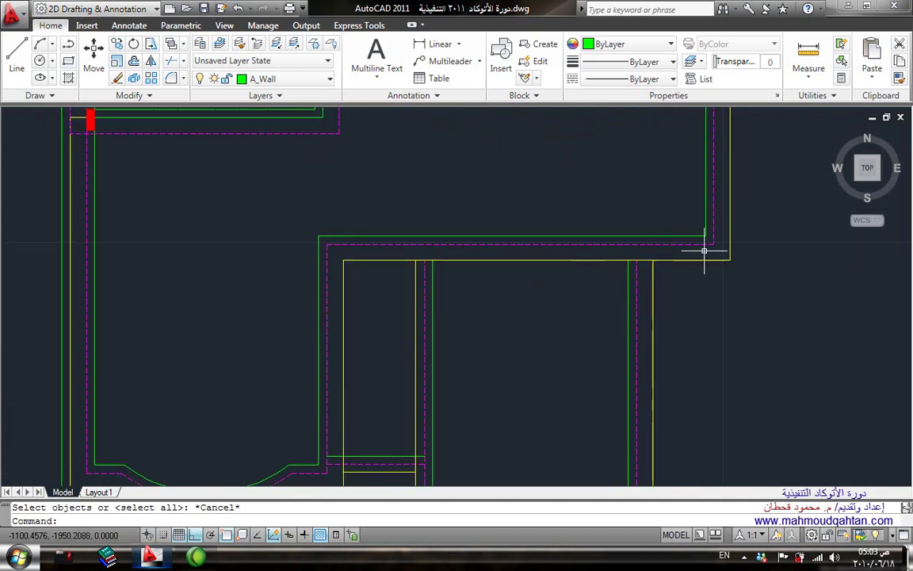
scroll(603, 222, "down", 3)
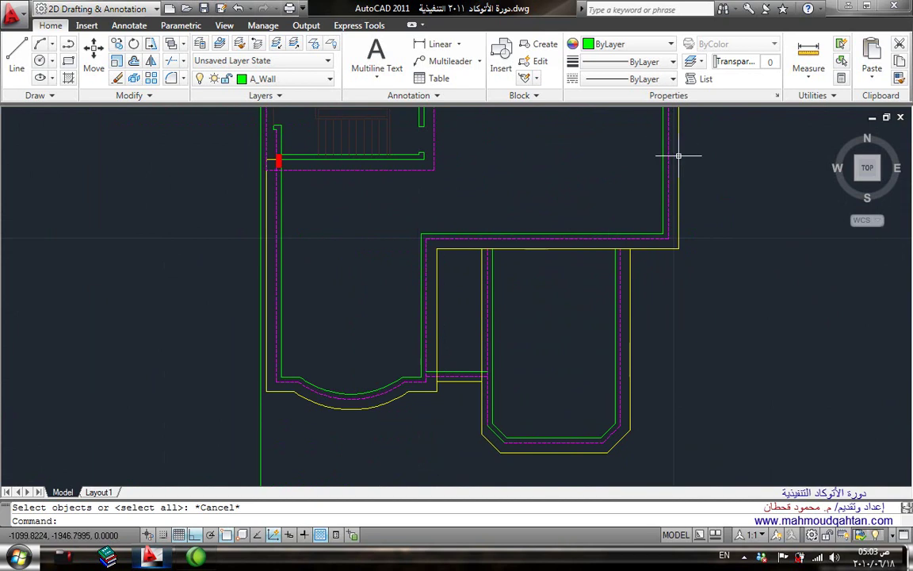
scroll(567, 410, "down", 10)
scroll(611, 377, "up", 6)
scroll(499, 245, "up", 4)
middle_click_drag(434, 271, 513, 310)
scroll(513, 310, "up", 2)
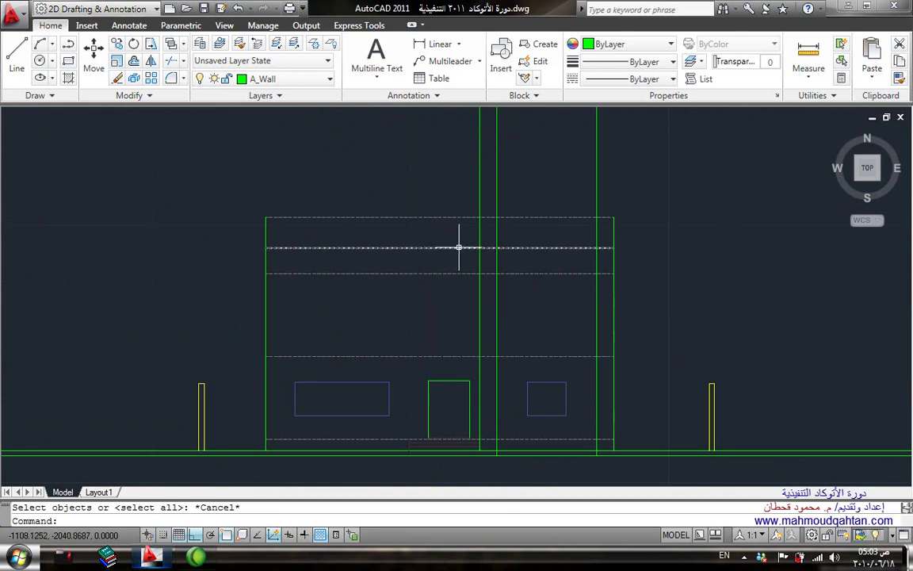
Trim the block's vertical lines back to the dashed upper floor line
type("tr")
key("Return")
left_click(503, 249)
key("Return")
left_click(534, 169)
left_click(476, 183)
left_click(557, 248)
key("Return")
left_click(610, 170)
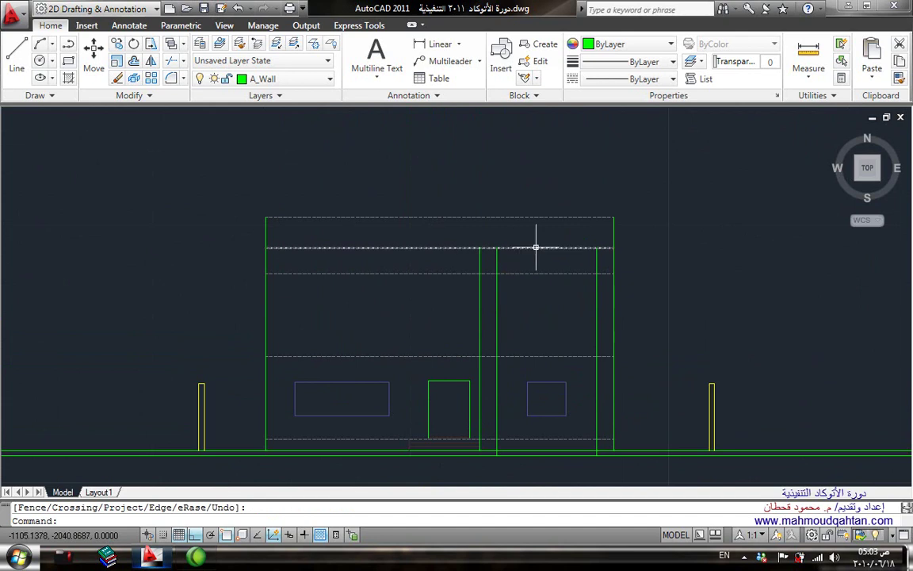
scroll(536, 246, "up", 3)
scroll(550, 257, "down", 5)
scroll(551, 257, "up", 5)
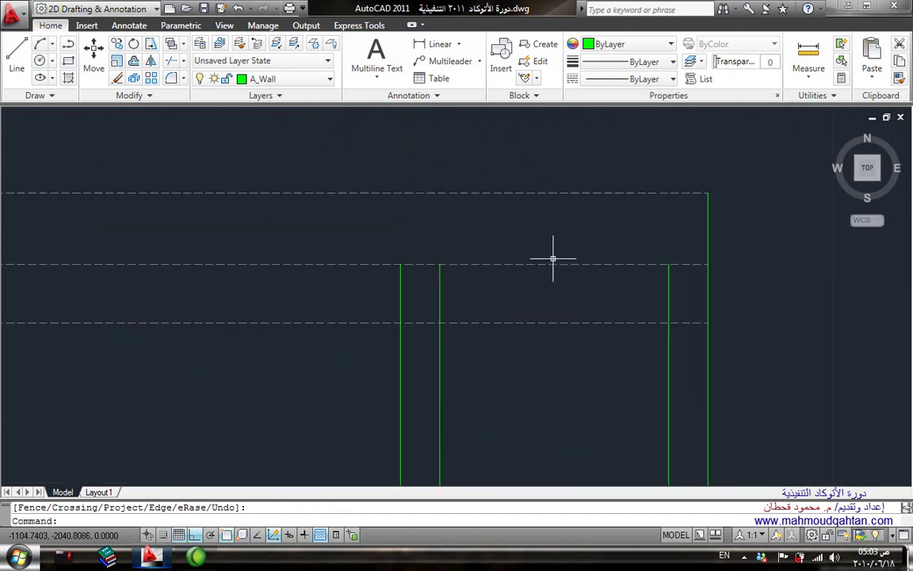
key("Escape")
Attempt a 0.6 offset of the dashed floor line, cancelling and nudging the view
type("o")
key("Return")
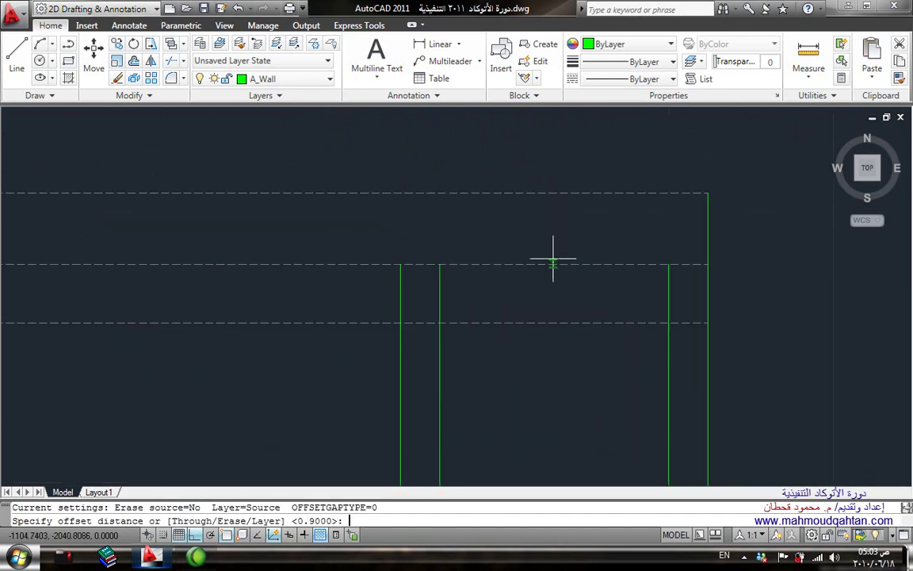
key("Escape")
key("Escape")
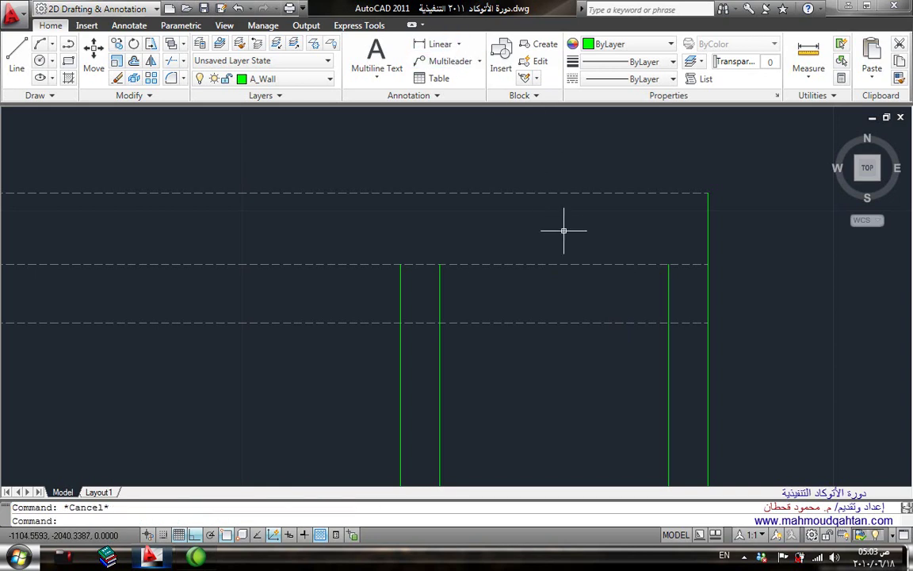
type("o")
key("Return")
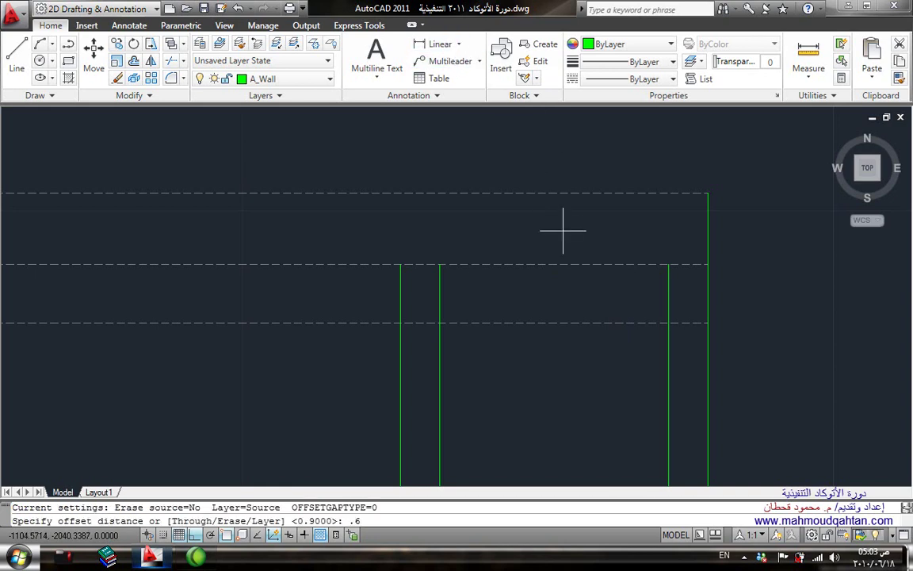
key("Return")
left_click(550, 264)
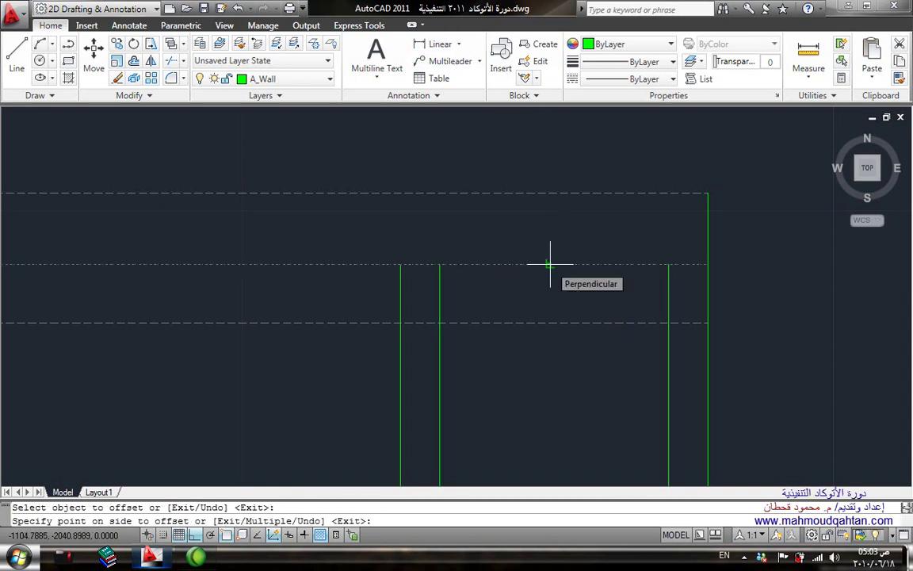
key("Escape")
middle_click_drag(550, 274, 551, 261)
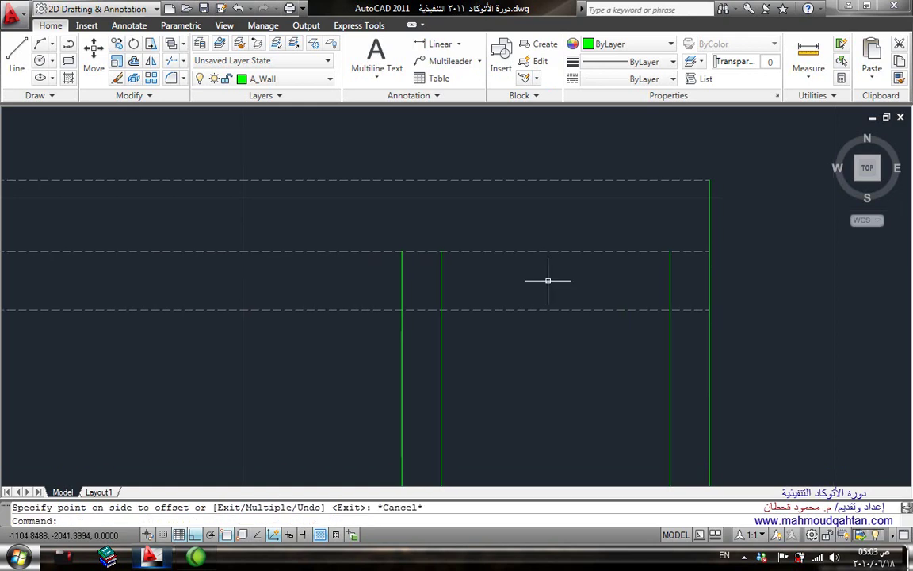
Offset the dashed floor line 0.6 downward to form the block's top edge
type("o")
key("Return")
key("Escape")
type("o")
key("Return")
key("Return")
left_click(549, 252)
left_click(549, 281)
key("Escape")
middle_click_drag(548, 285, 520, 278)
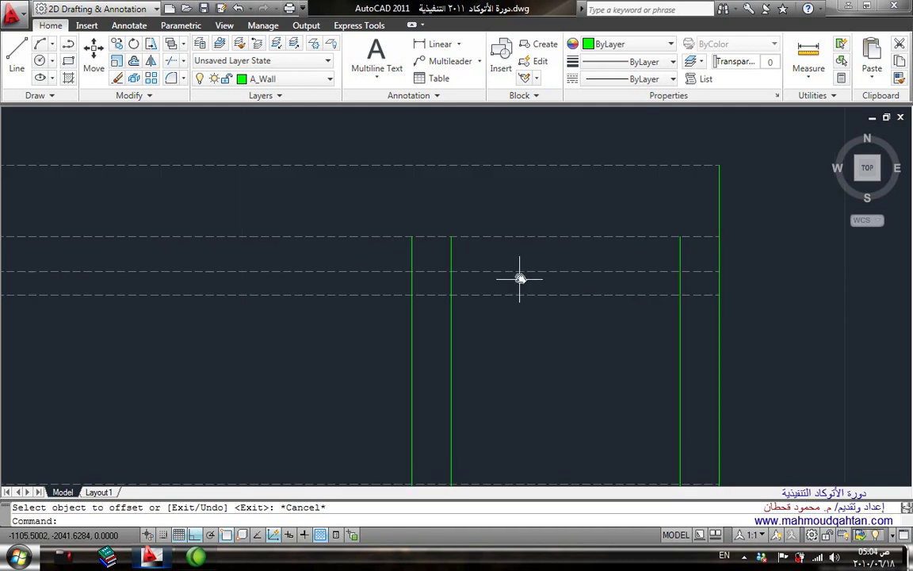
Make the new offset line solid green by matching a green wall line's properties
type("r")
key("Return")
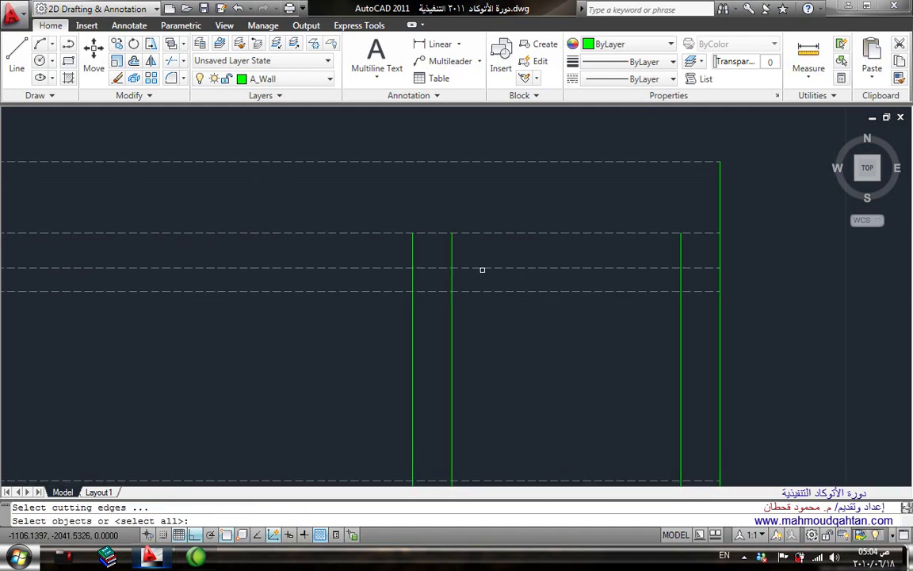
key("Escape")
type("Comma")
key("Return")
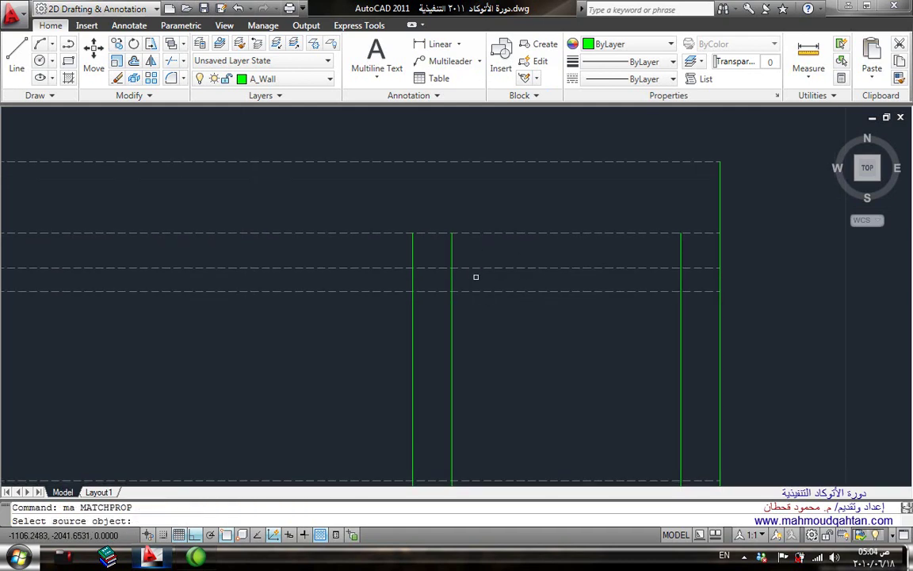
left_click(449, 279)
left_click(469, 268)
key("Return")
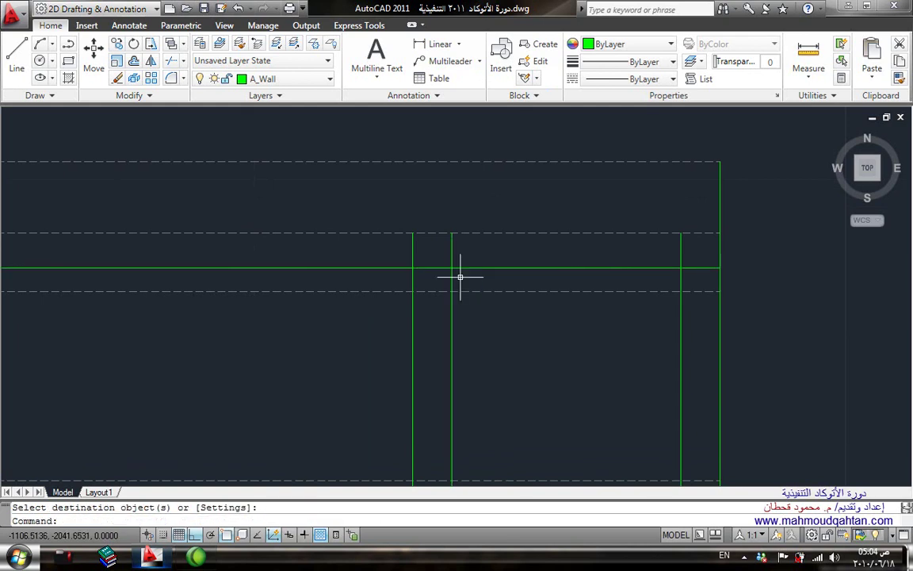
type("t")
key("Return")
key("Escape")
Trim the verticals above the green line and the green line's overhang left of the block
type("tr")
key("Return")
left_click(467, 267)
key("Return")
left_click(650, 175)
left_click(364, 238)
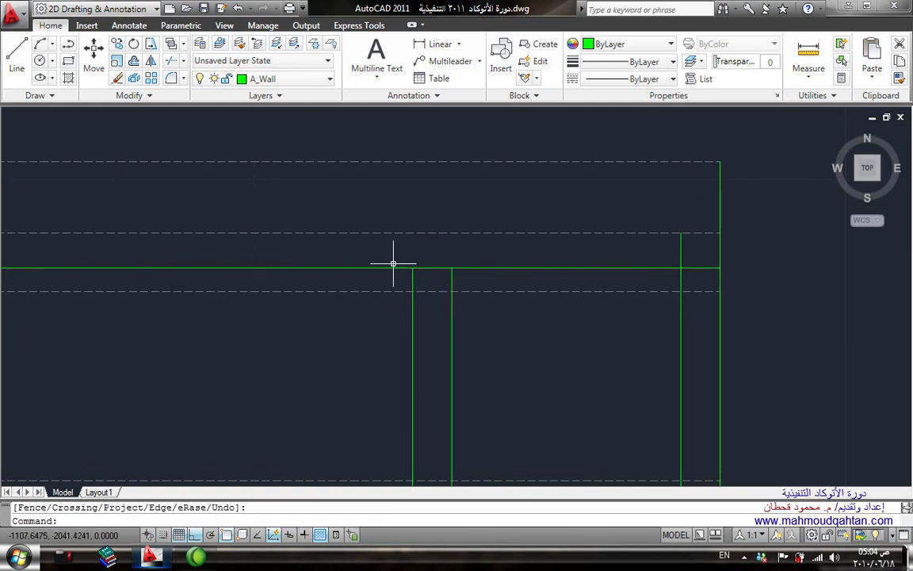
left_click(381, 278)
key("Return")
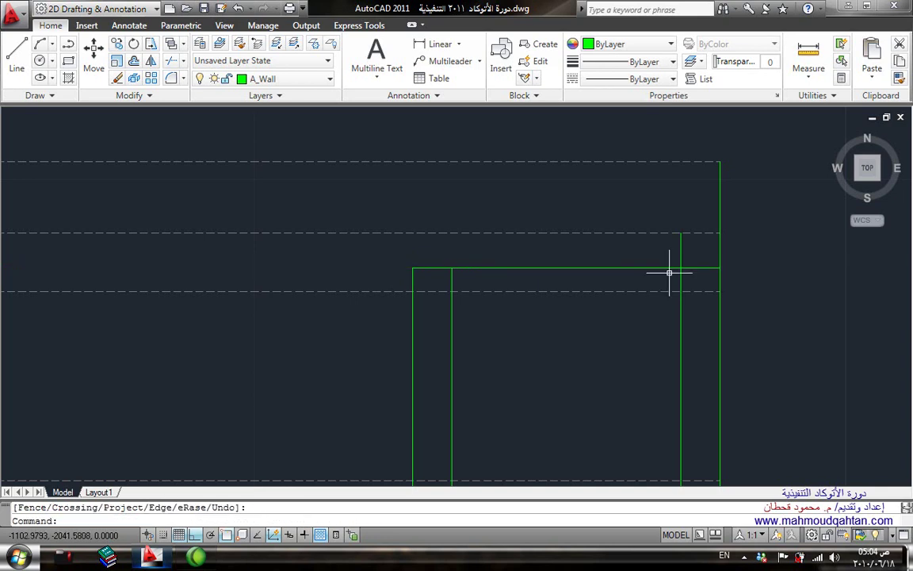
Begin a trim and a corner fillet on the block, cancel both, and review the elevation
type("tr")
key("Return")
key("Escape")
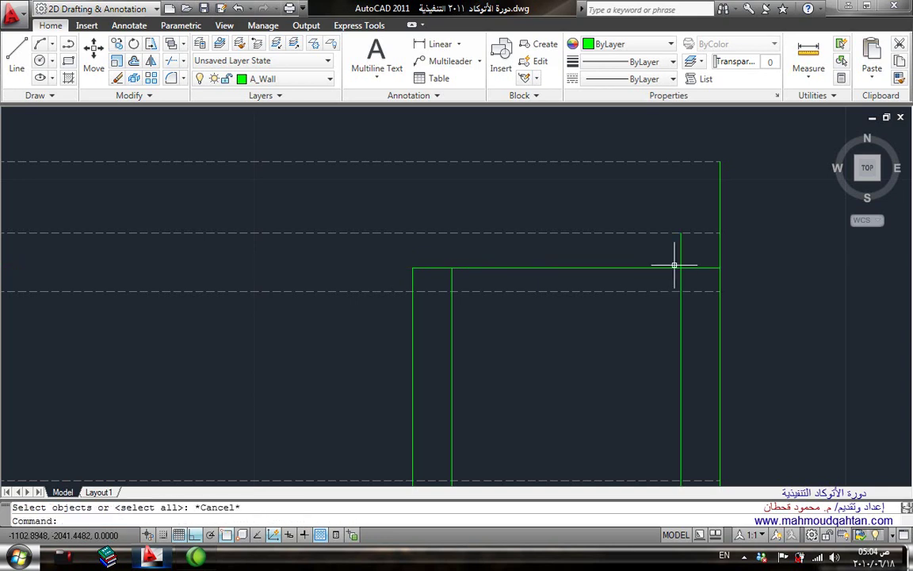
type("f")
key("Return")
left_click(675, 266)
key("Escape")
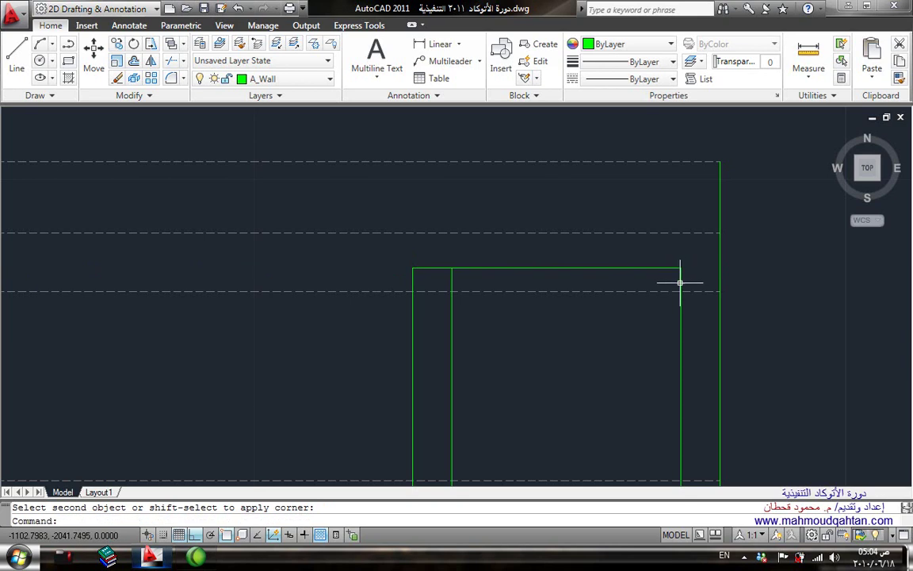
scroll(632, 232, "down", 4)
scroll(632, 271, "down", 2)
scroll(628, 229, "up", 4)
scroll(628, 240, "down", 2)
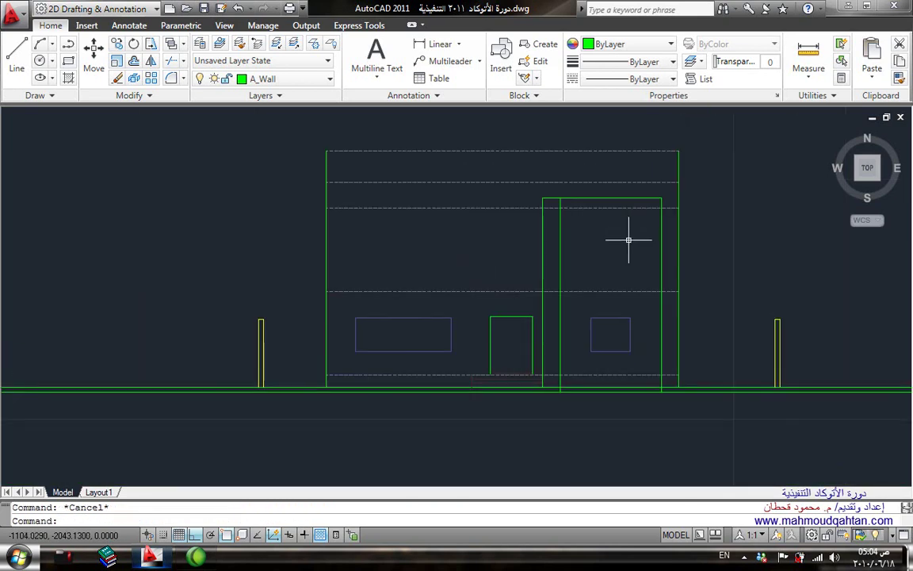
scroll(663, 179, "up", 2)
type("ex")
key("Return")
key("Return")
key("Escape")
scroll(636, 220, "down", 3)
scroll(632, 214, "up", 2)
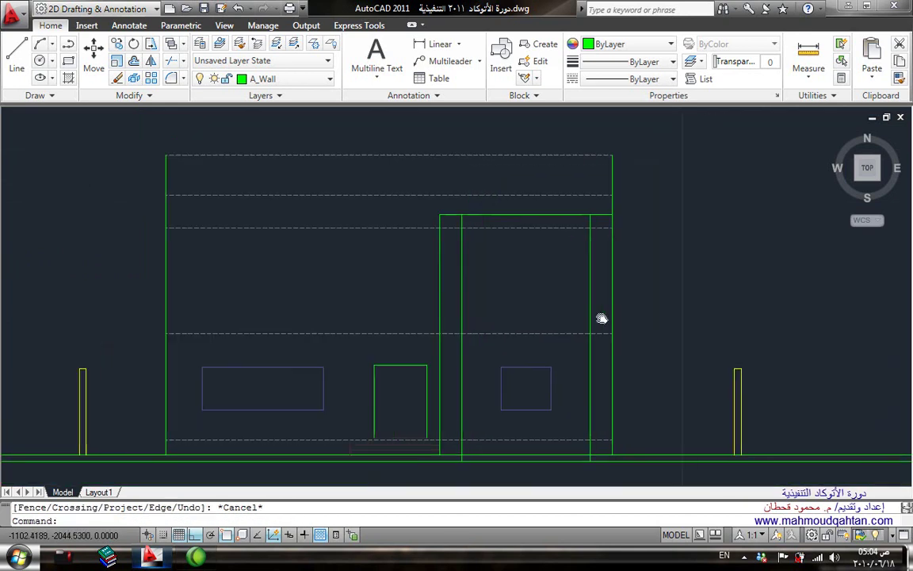
middle_click_drag(630, 296, 587, 296)
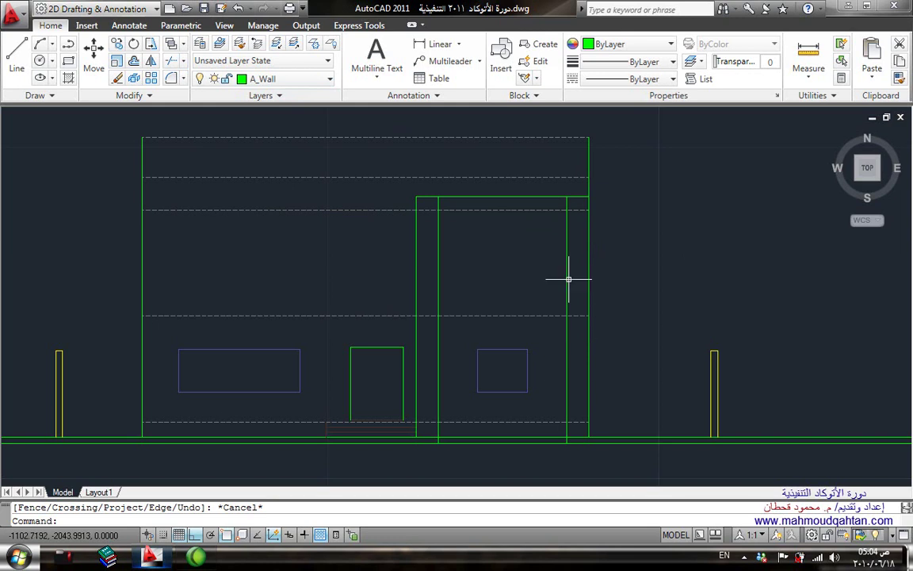
middle_click_drag(459, 285, 479, 316)
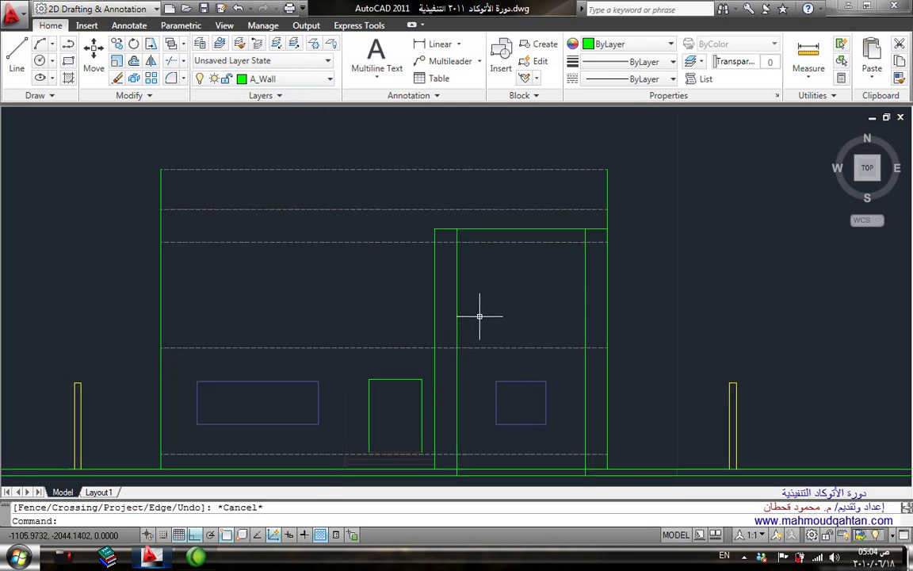
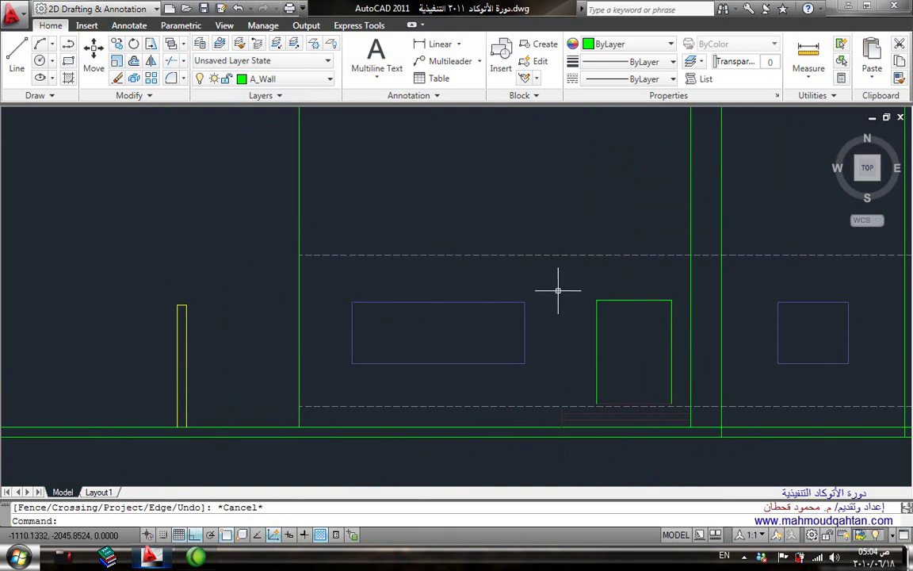
Give the dashed roof-level line the green wall line's properties using Match Properties
scroll(516, 258, "up", 2)
scroll(351, 350, "down", 3)
scroll(372, 333, "up", 1)
mouse_move(524, 328)
middle_mouse_down()
mouse_move(509, 341)
mouse_move(552, 333)
middle_mouse_up()
scroll(552, 256, "up", 2)
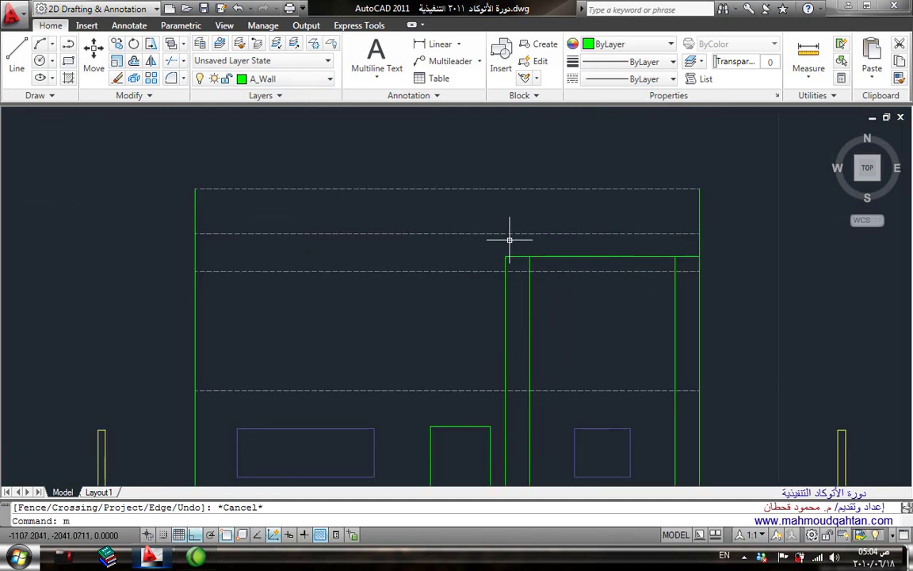
type("a")
key("Return")
left_click(701, 244)
left_click(676, 228)
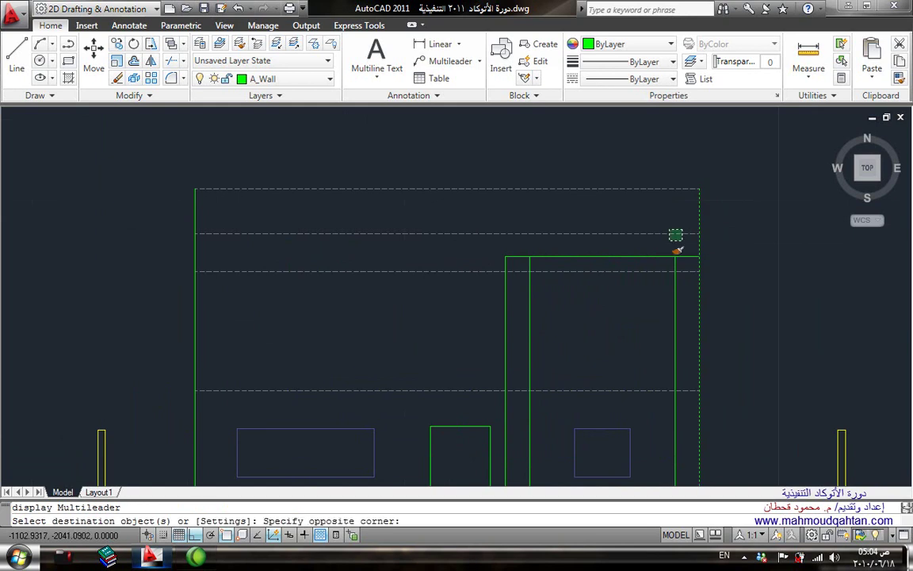
left_click(668, 240)
key("Return")
Fillet the roof-level line into the right wall to close the upper corner
scroll(635, 277, "up", 2)
scroll(636, 278, "up", 1)
type("f")
key("Return")
left_click(650, 256)
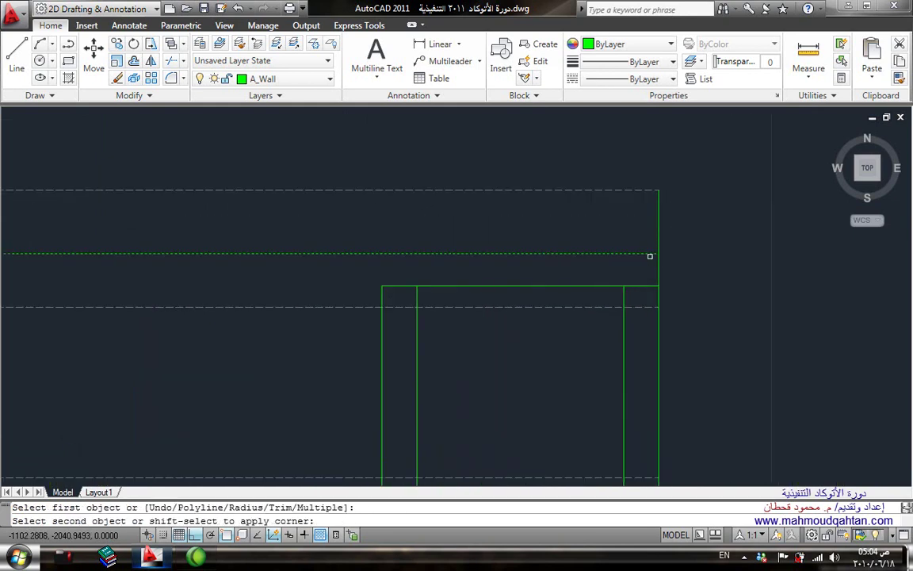
left_click(658, 269)
scroll(595, 261, "down", 4)
scroll(394, 250, "up", 3)
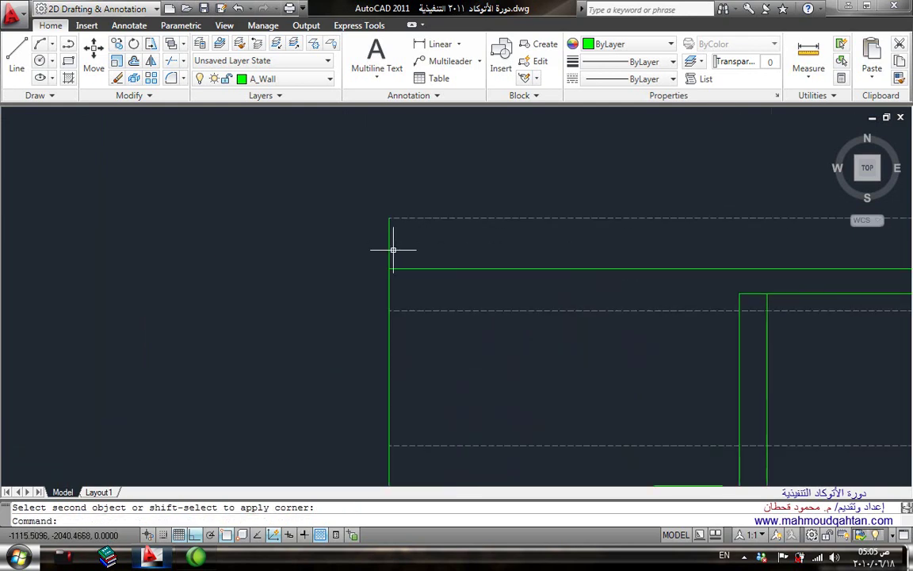
key("Return")
left_click(390, 282)
key("Escape")
scroll(511, 226, "down", 3)
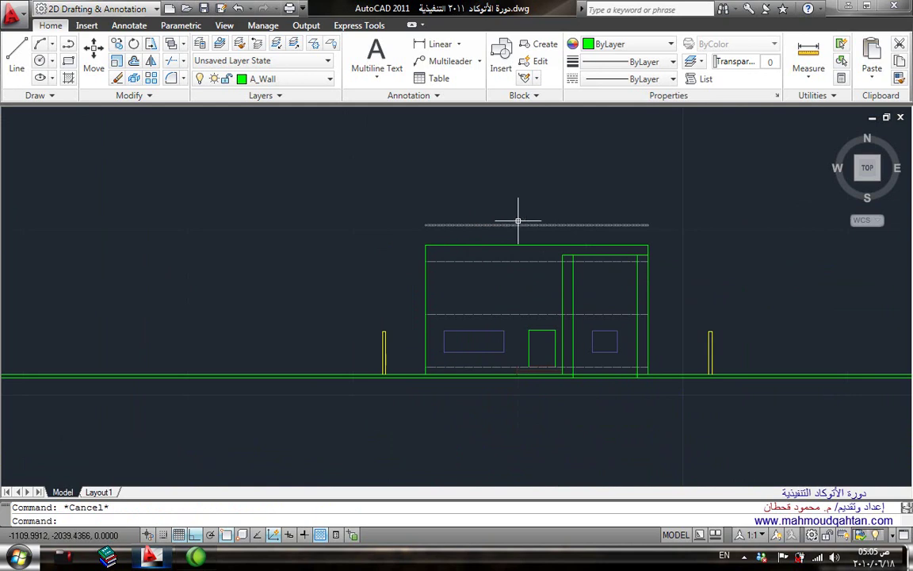
Select the lower right ground-floor window for copying
scroll(428, 291, "down", 5)
middle_click_drag(473, 245, 480, 476)
scroll(526, 259, "up", 4)
scroll(515, 260, "down", 5)
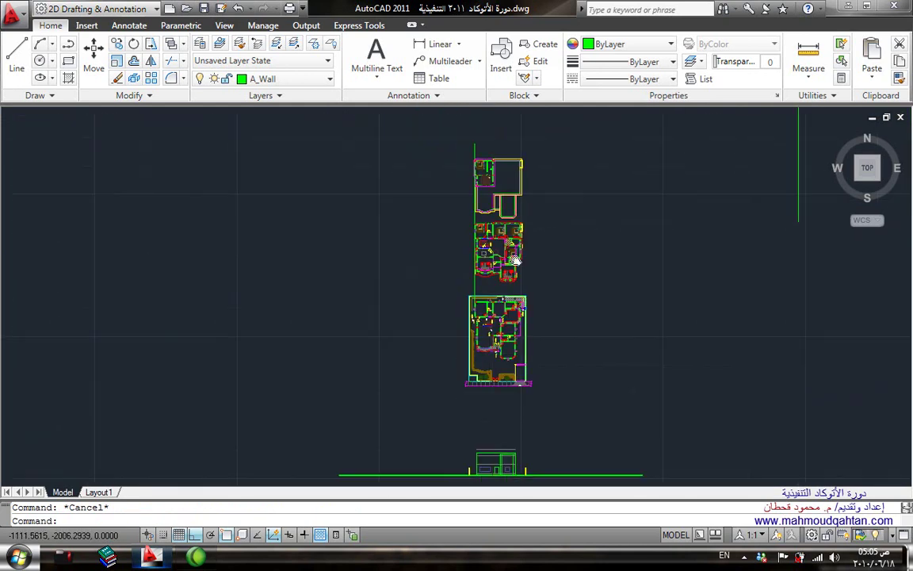
middle_click_drag(489, 363, 514, 254)
type("o")
key("Return")
scroll(539, 365, "up", 8)
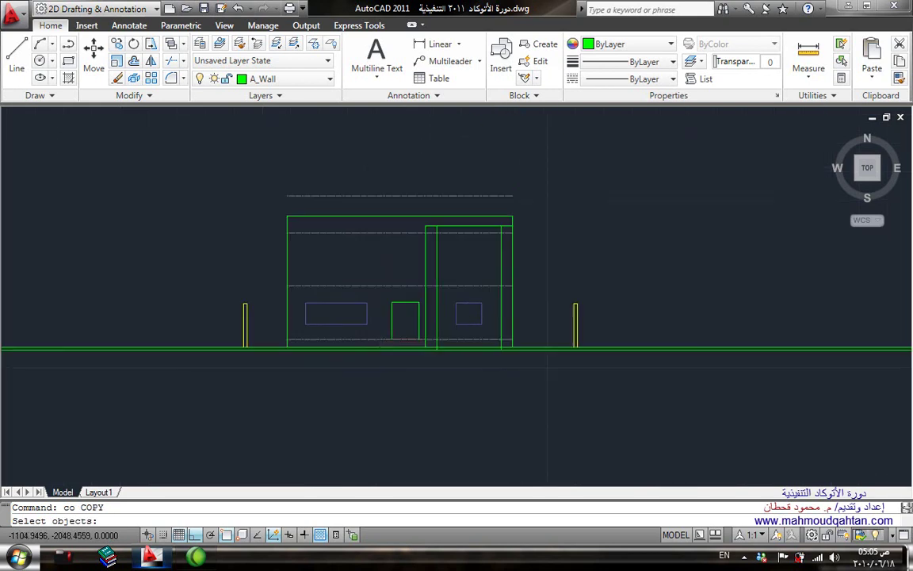
scroll(539, 364, "up", 1)
left_click(452, 329)
left_click(494, 282)
key("Return")
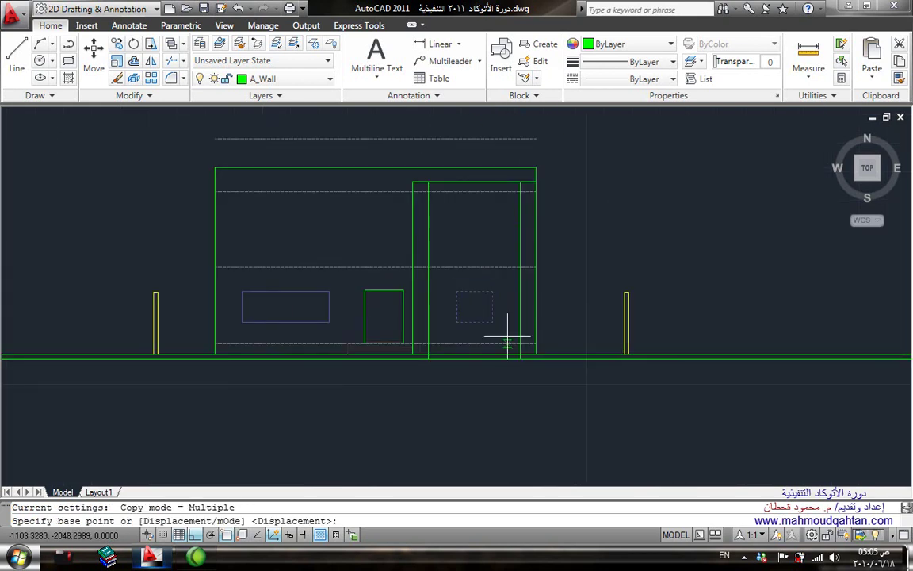
Place the window copy one storey higher, directly above the original
left_click(507, 337)
left_click(506, 262)
key("Escape")
middle_click_drag(434, 294, 603, 343)
scroll(600, 325, "up", 2)
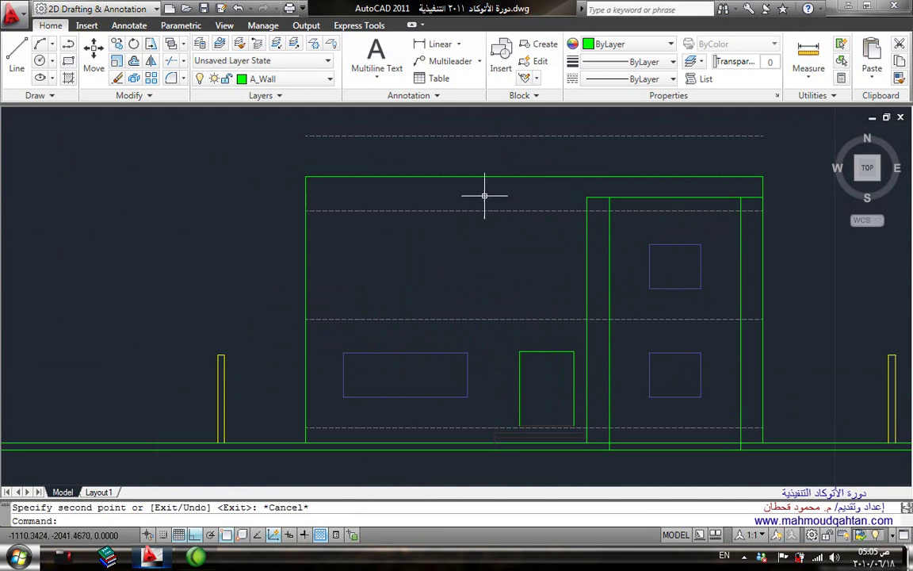
Pan and zoom to frame the upper-floor plan's curved bay
scroll(481, 208, "up", 2)
scroll(577, 343, "down", 6)
middle_click_drag(563, 220, 575, 229)
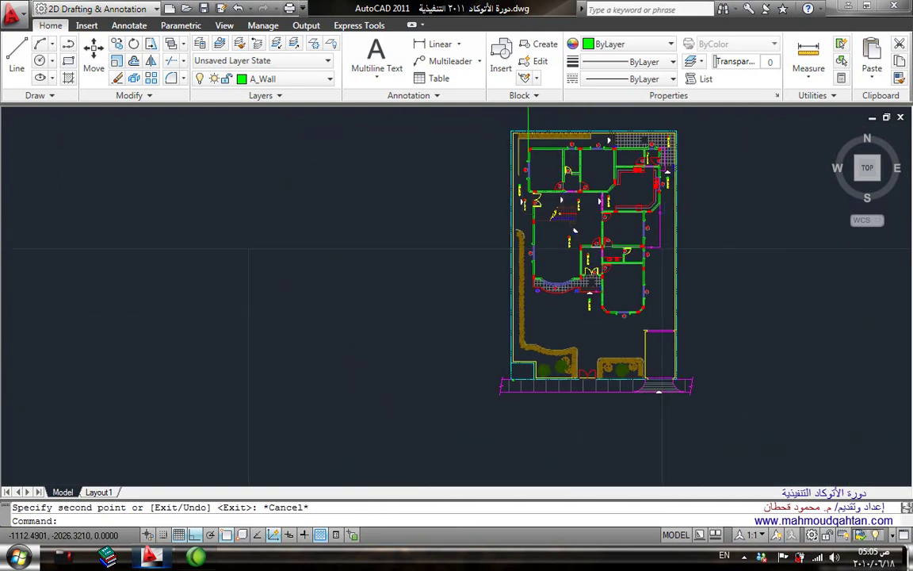
scroll(575, 229, "up", 3)
middle_click_drag(563, 444, 556, 390)
scroll(556, 390, "up", 2)
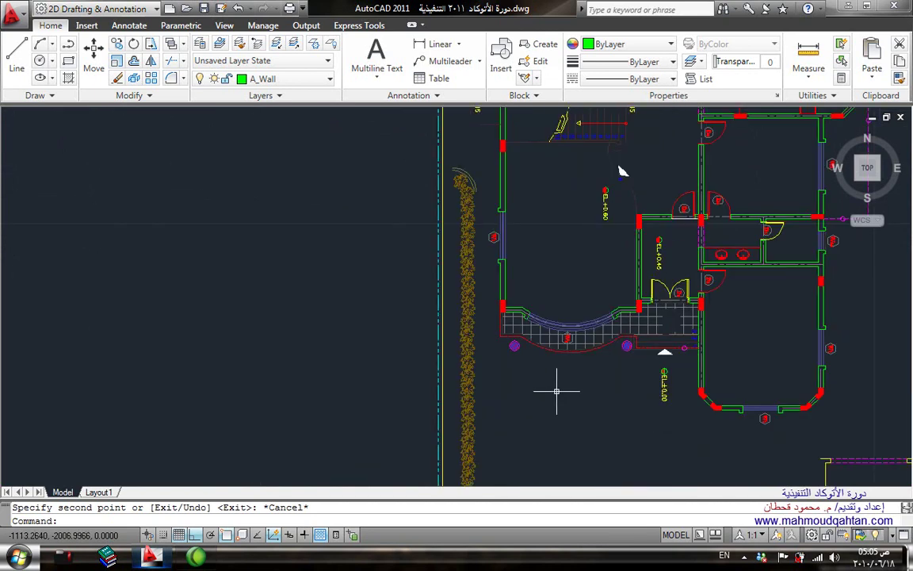
scroll(592, 286, "down", 4)
middle_click_drag(578, 199, 563, 317)
scroll(559, 314, "up", 3)
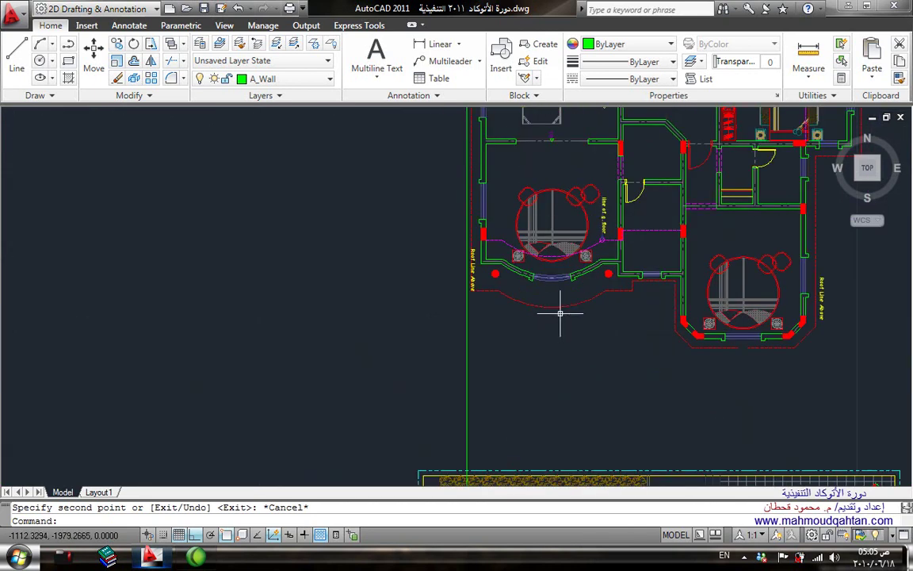
scroll(560, 314, "up", 2)
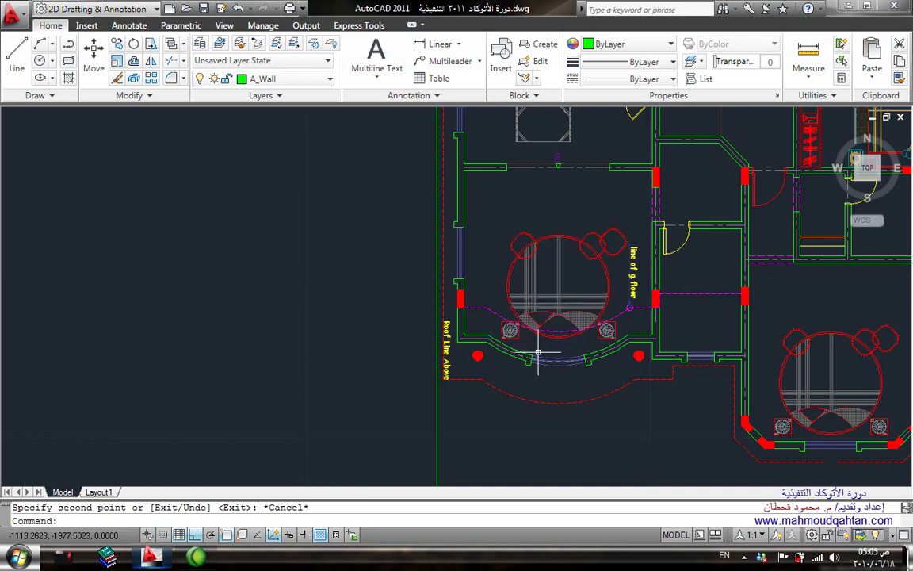
Draw the first vertical guide line from the bay's edge down through the elevation
type("l")
key("Return")
scroll(538, 355, "up", 5)
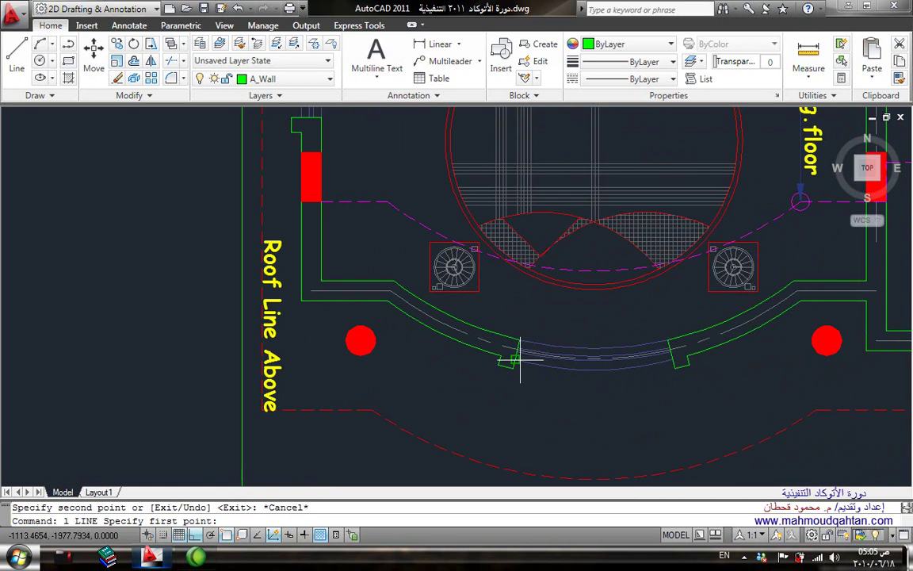
left_click(515, 360)
scroll(516, 361, "down", 5)
middle_click_drag(555, 396, 555, 190)
scroll(546, 357, "down", 2)
scroll(546, 422, "up", 7)
key("Escape")
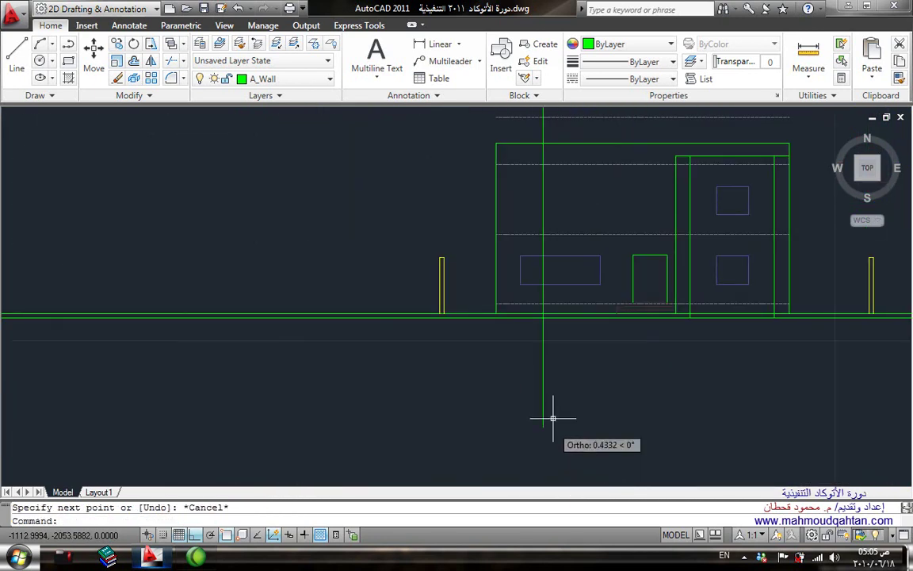
Begin a guide line at the bay's other edge, then cancel the misplaced line
scroll(546, 417, "down", 7)
scroll(587, 333, "up", 1)
scroll(602, 356, "up", 3)
scroll(607, 363, "up", 3)
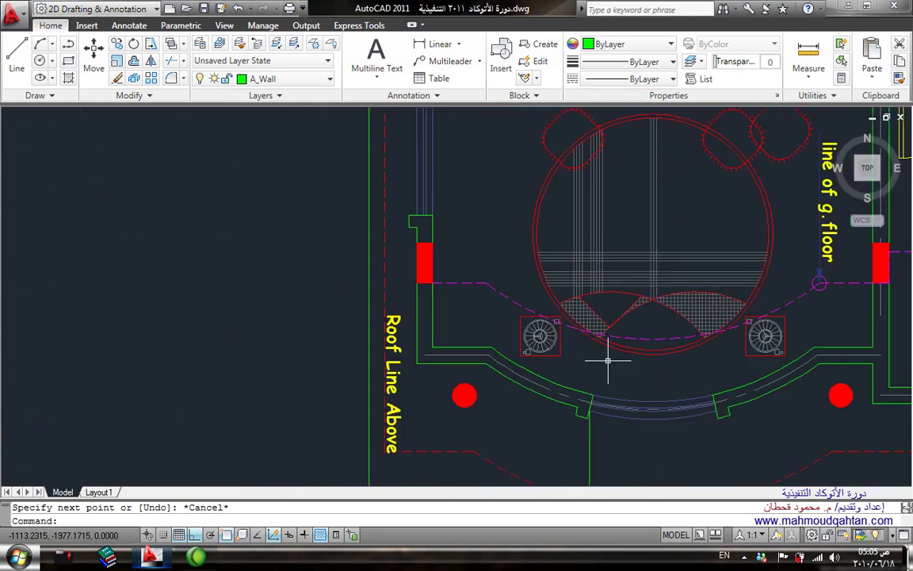
scroll(668, 406, "up", 2)
key("space")
left_click(688, 380)
scroll(698, 377, "down", 4)
scroll(697, 376, "up", 6)
key("Escape")
Draw the second vertical guide line from the bay's corner down past the elevation
scroll(714, 270, "up", 2)
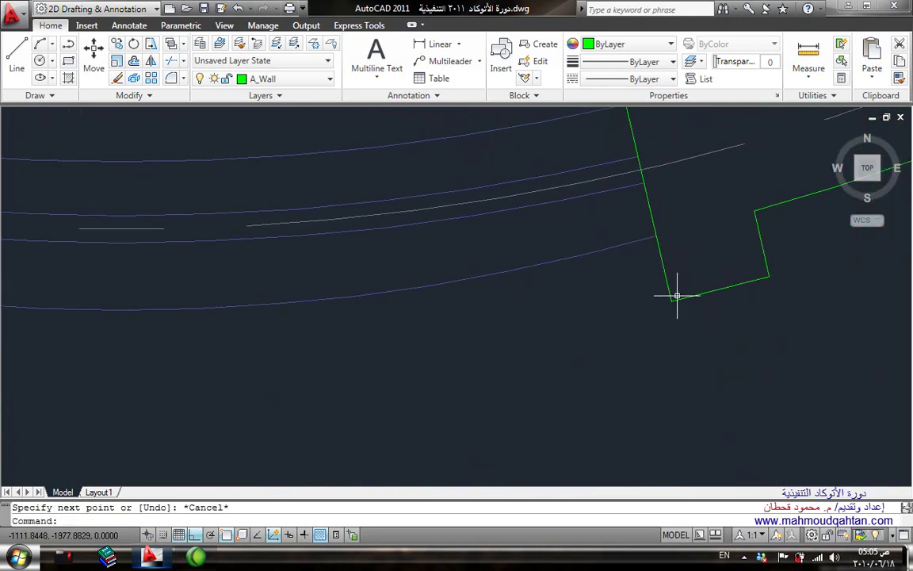
scroll(641, 333, "down", 2)
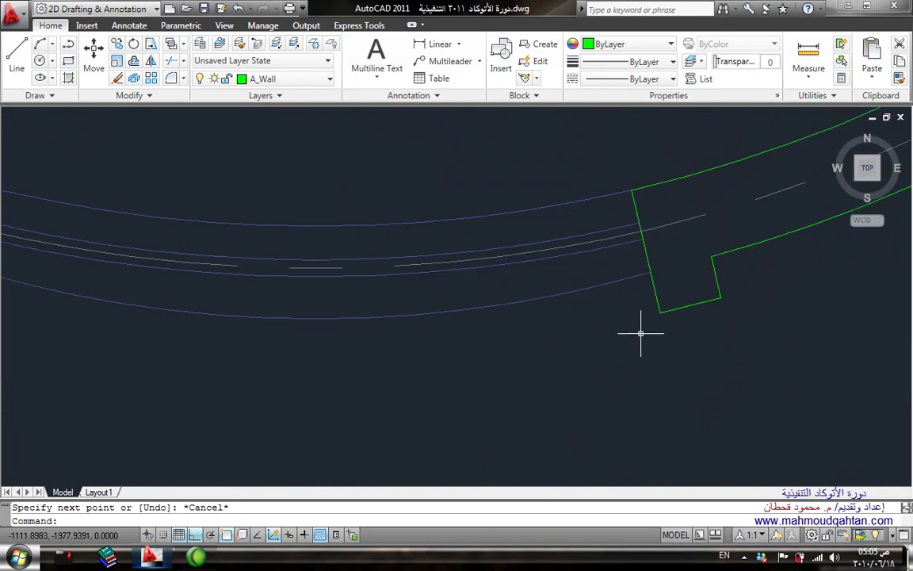
type("l")
key("space")
left_click(650, 273)
scroll(650, 273, "down", 3)
scroll(650, 301, "down", 3)
scroll(634, 357, "down", 3)
scroll(599, 416, "down", 2)
scroll(581, 258, "up", 3)
scroll(586, 200, "up", 2)
middle_click_drag(542, 258, 542, 329)
key("Escape")
Copy the upper-right window left so its corner sits on the left guide line
middle_click_drag(571, 233, 555, 361)
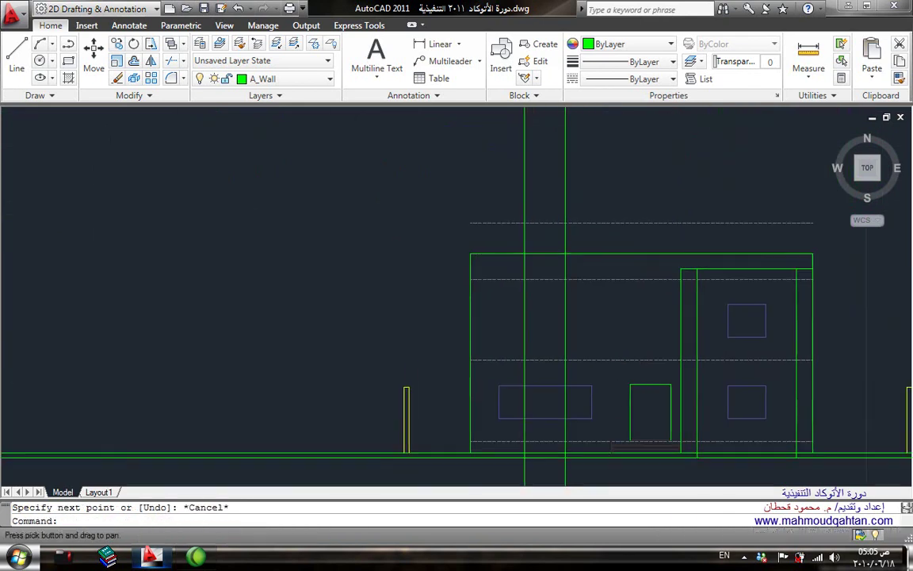
type("co")
key("space")
left_click(673, 343)
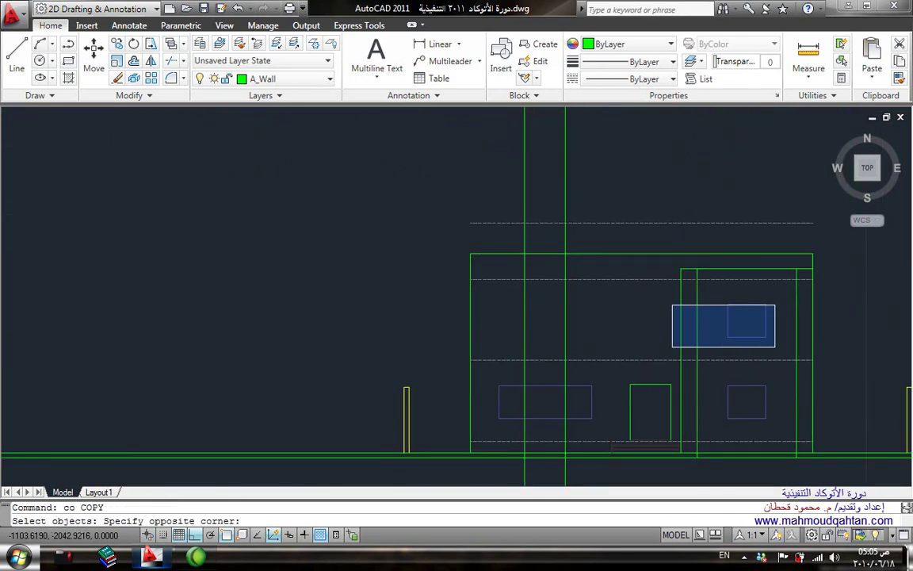
left_click(772, 304)
key("space")
left_click(766, 304)
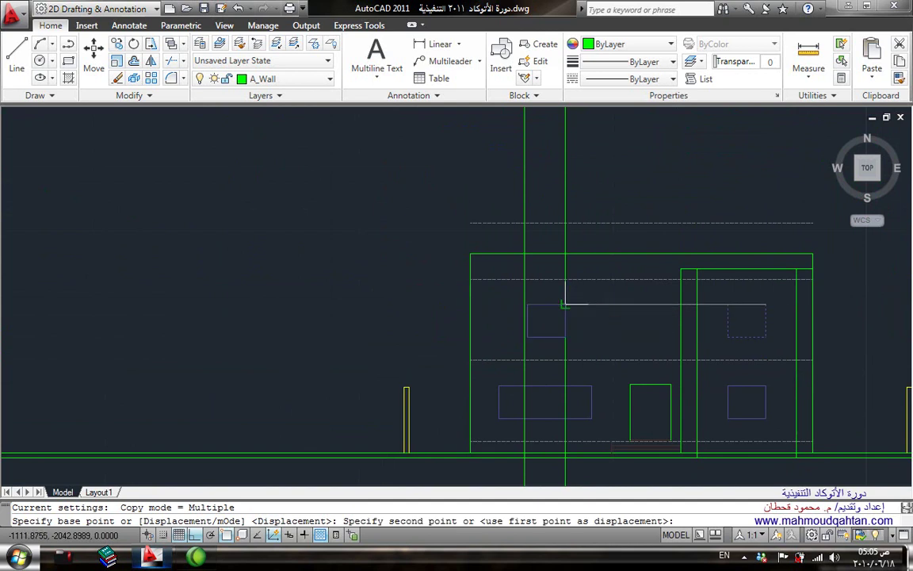
left_click(566, 304)
key("Escape")
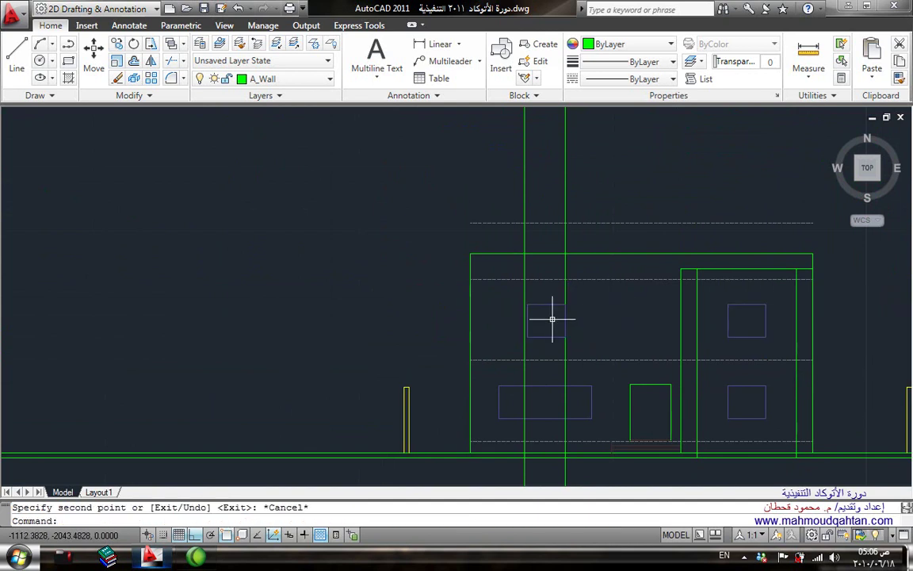
Draw a horizontal helper line from the right guide and a vertical helper through the window
scroll(553, 319, "up", 3)
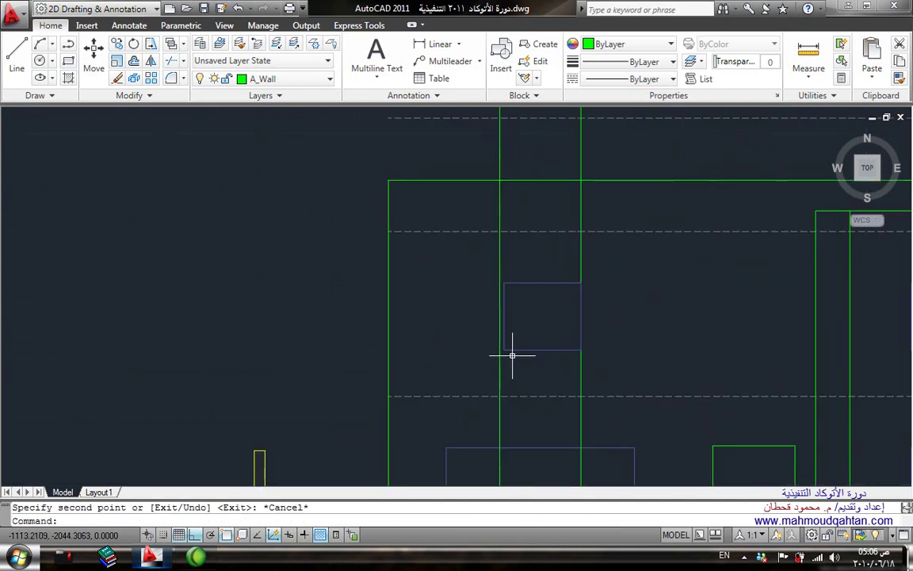
type("l")
key("Return")
scroll(569, 246, "up", 2)
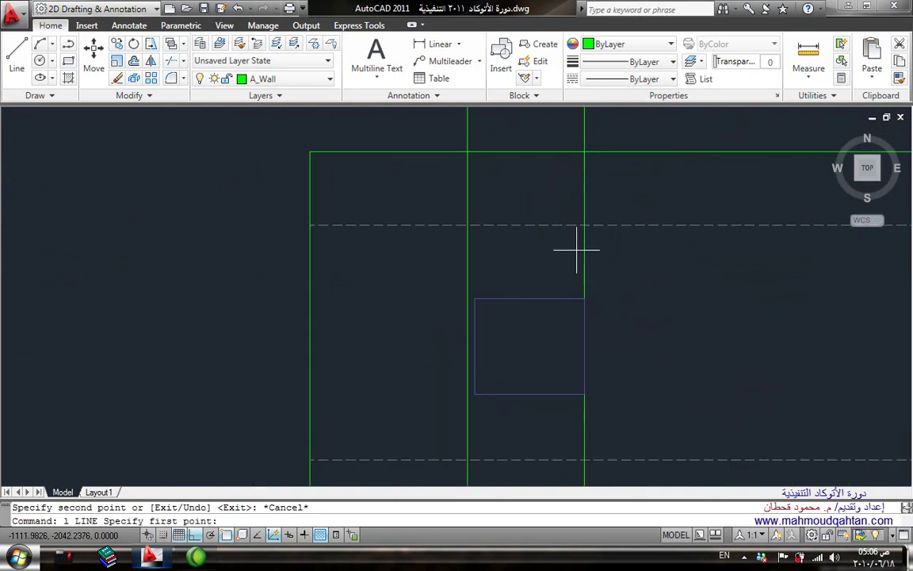
left_click(584, 251)
left_click(468, 251)
key("Escape")
key("Return")
left_click(525, 251)
left_click(538, 426)
key("Escape")
Select the new window for moving, then abandon the move
type("m")
key("Return")
left_click(395, 416)
left_click(646, 279)
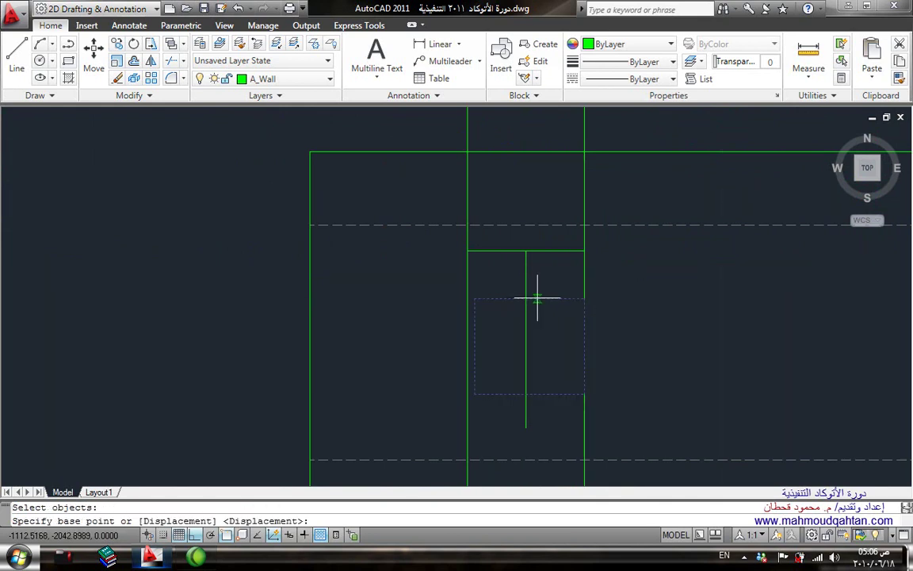
left_click(534, 299)
key("Escape")
Erase the short helper lines and both vertical guide lines
left_click(539, 240)
left_click(525, 254)
key("Delete")
left_click(654, 245)
left_click(460, 268)
key("Delete")
scroll(491, 226, "down", 5)
mouse_move(510, 230)
middle_mouse_down()
mouse_move(563, 338)
mouse_move(575, 338)
middle_mouse_up()
scroll(563, 339, "down", 3)
scroll(577, 229, "up", 1)
scroll(571, 353, "up", 4)
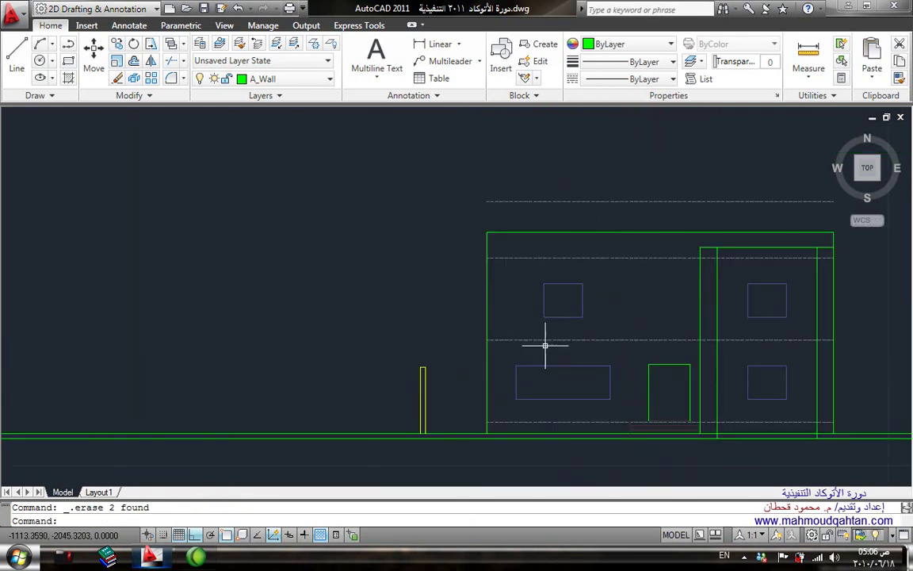
scroll(563, 345, "up", 3)
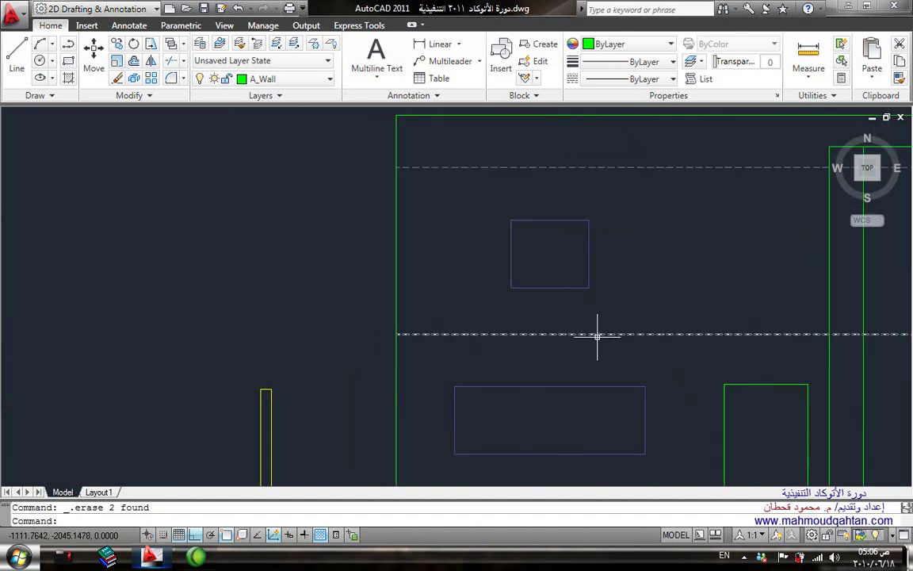
Offset the upper dashed level line 0.3 downward
scroll(515, 336, "up", 1)
scroll(529, 326, "up", 1)
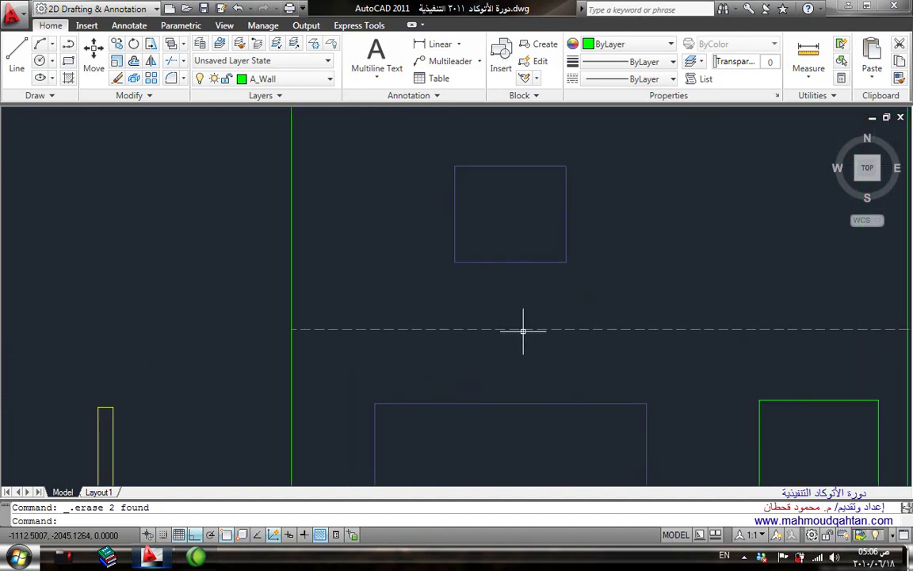
type("o")
key("Return")
type(".3")
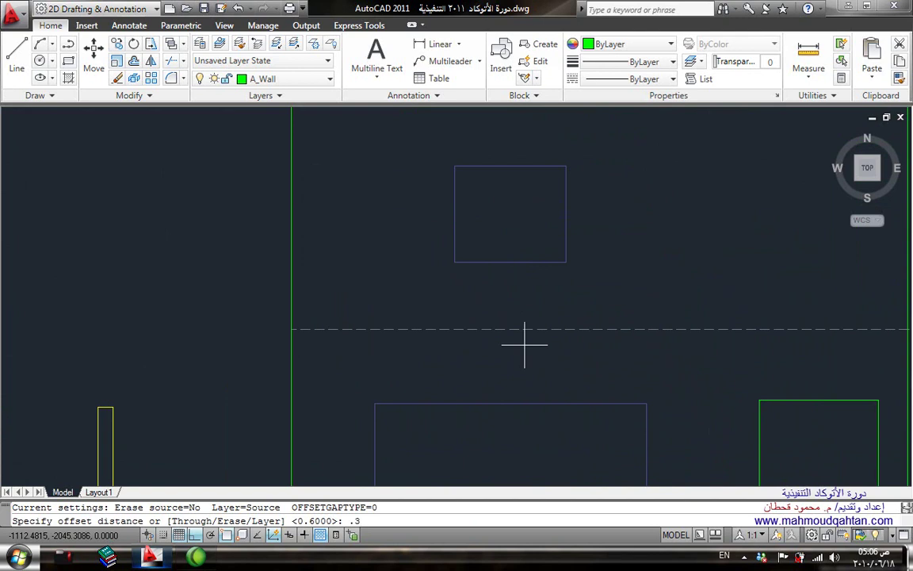
key("Return")
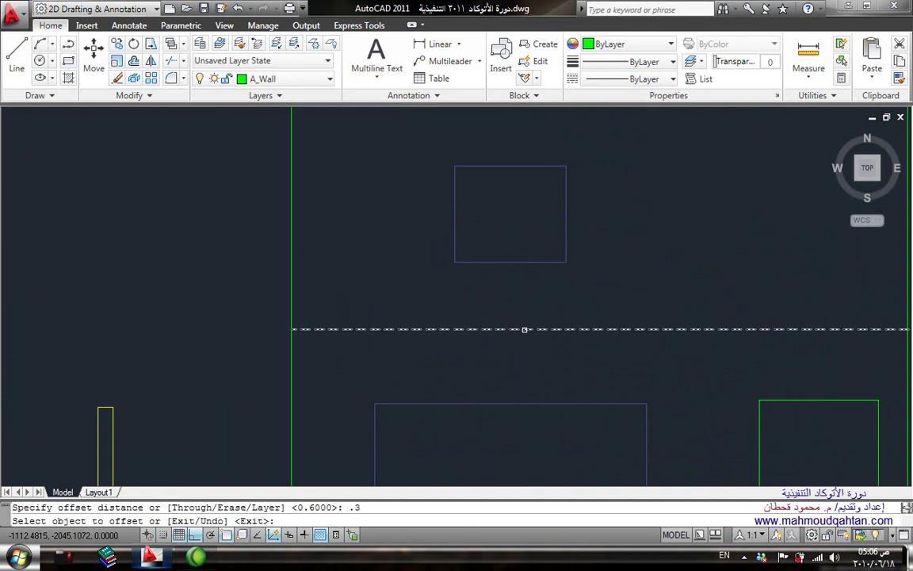
left_click(524, 329)
left_click(536, 370)
key("Escape")
scroll(536, 369, "down", 2)
mouse_move(565, 374)
middle_mouse_down()
mouse_move(449, 357)
mouse_move(539, 341)
middle_mouse_up()
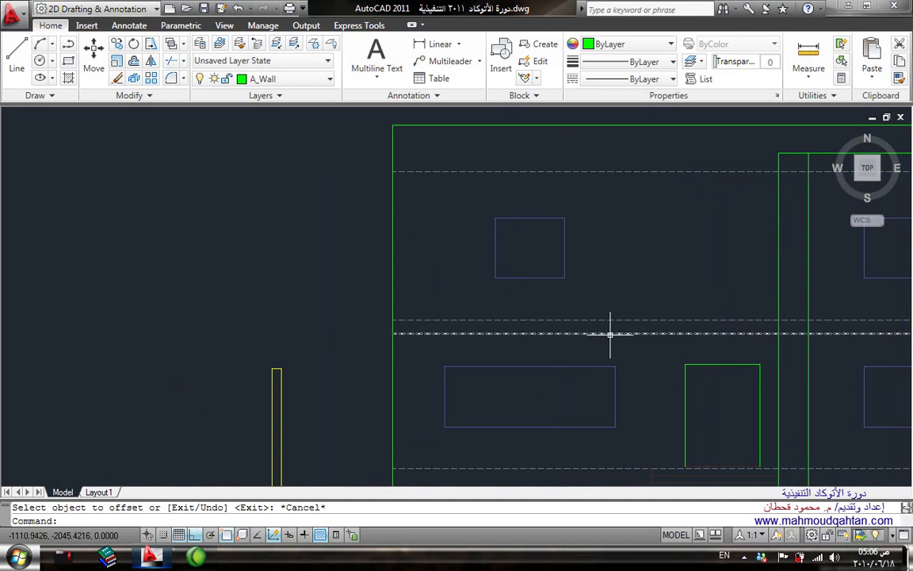
Match the new line's properties to the green wall line
type("a")
key("Return")
left_click(394, 287)
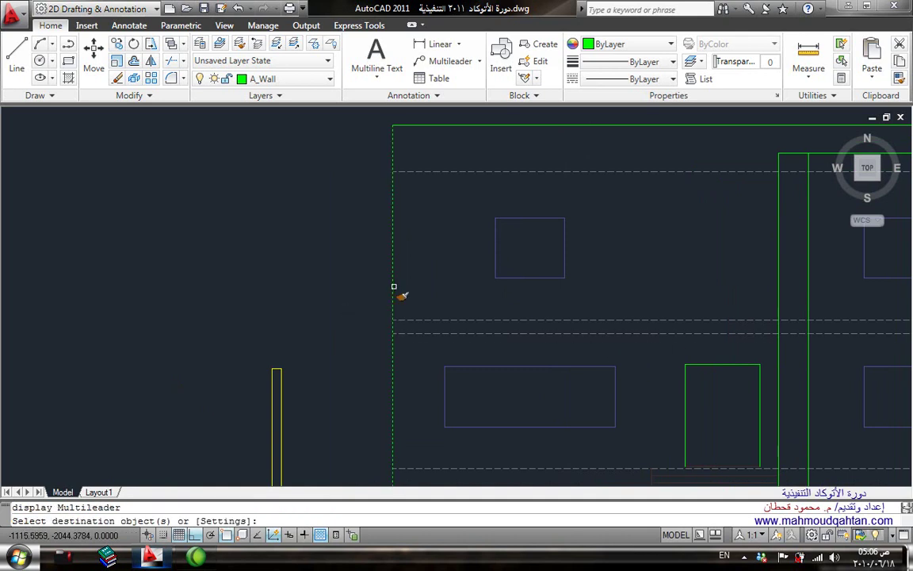
left_click(424, 329)
key("Escape")
middle_click_drag(624, 349, 521, 353)
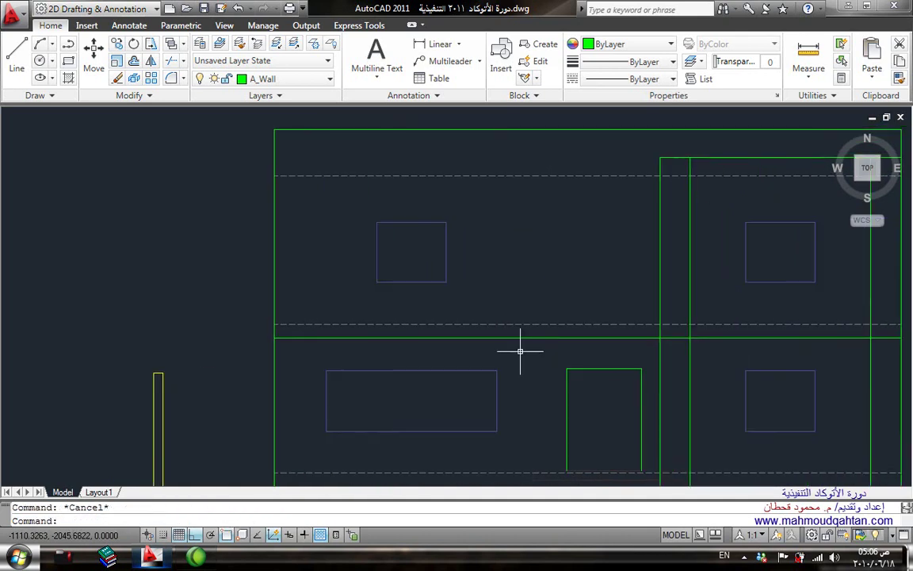
Trim the new wall line at the right block's vertical edge
type("tr")
key("Return")
left_click(660, 353)
key("Return")
left_click(677, 338)
key("Escape")
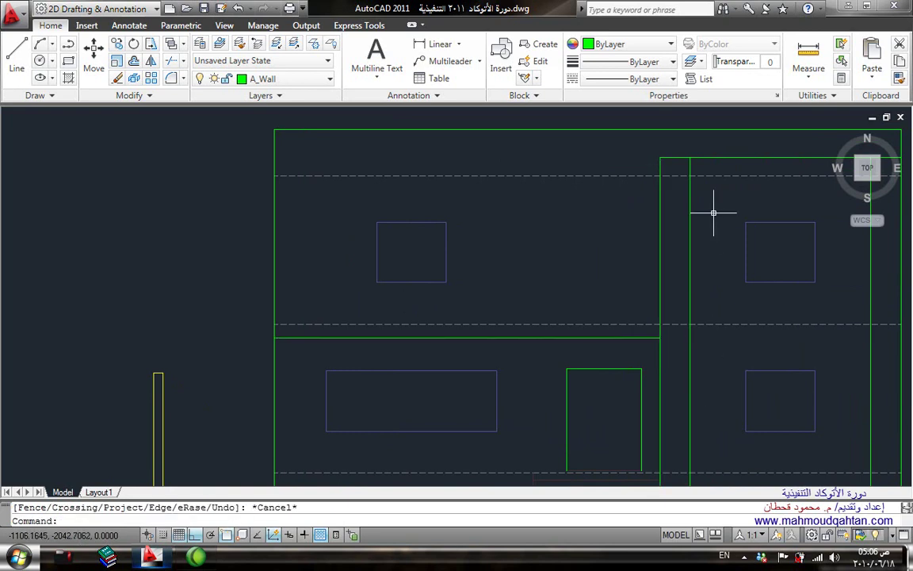
scroll(592, 338, "down", 2)
scroll(587, 348, "down", 5)
middle_click_drag(607, 291, 610, 403)
scroll(611, 238, "up", 5)
middle_click_drag(611, 238, 574, 388)
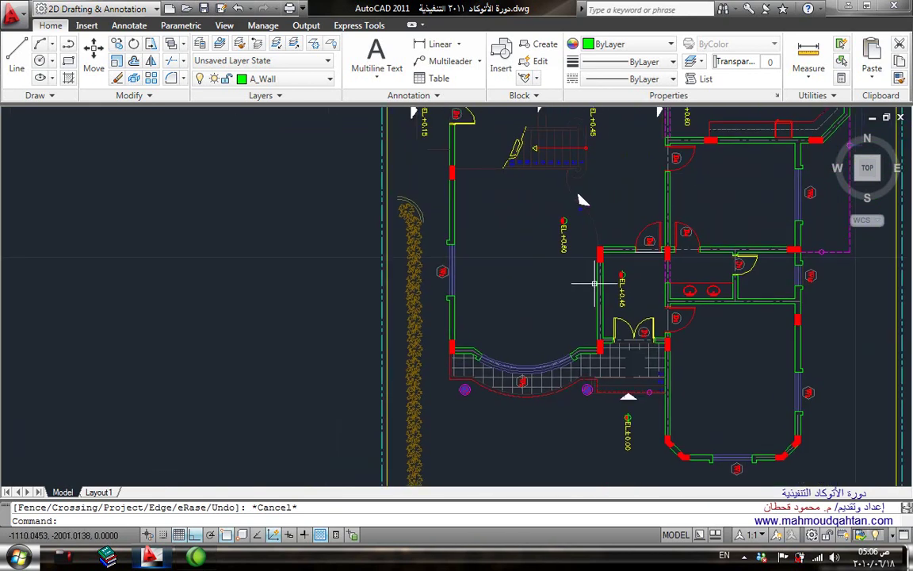
Begin copying an element from the floor plan, then cancel the copy
scroll(612, 329, "down", 5)
middle_click_drag(612, 329, 612, 390)
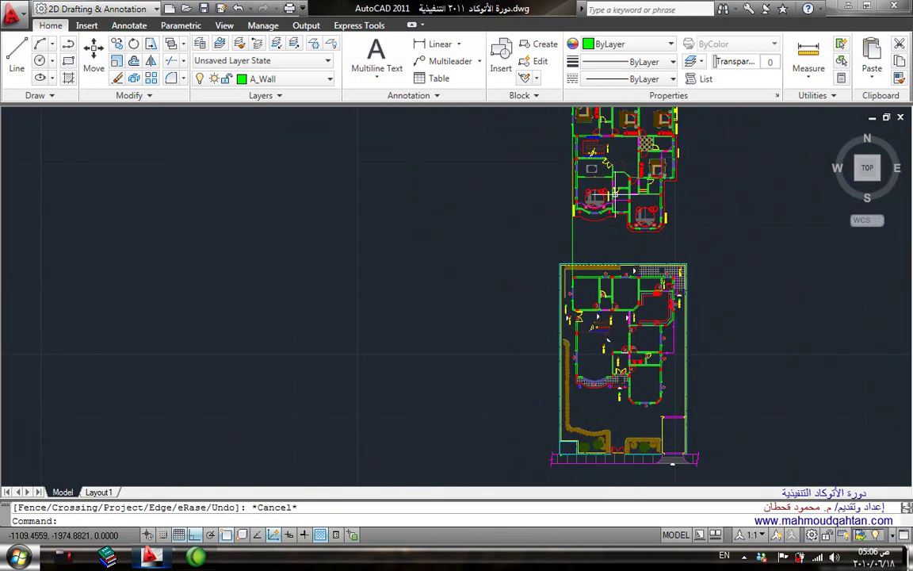
scroll(613, 246, "up", 6)
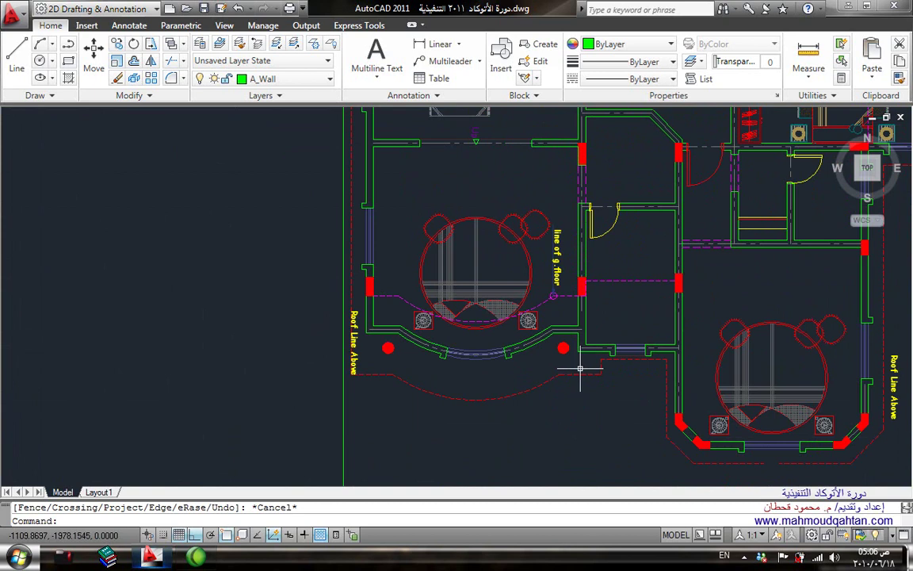
type("c")
key("Return")
scroll(580, 368, "up", 3)
left_click(571, 326)
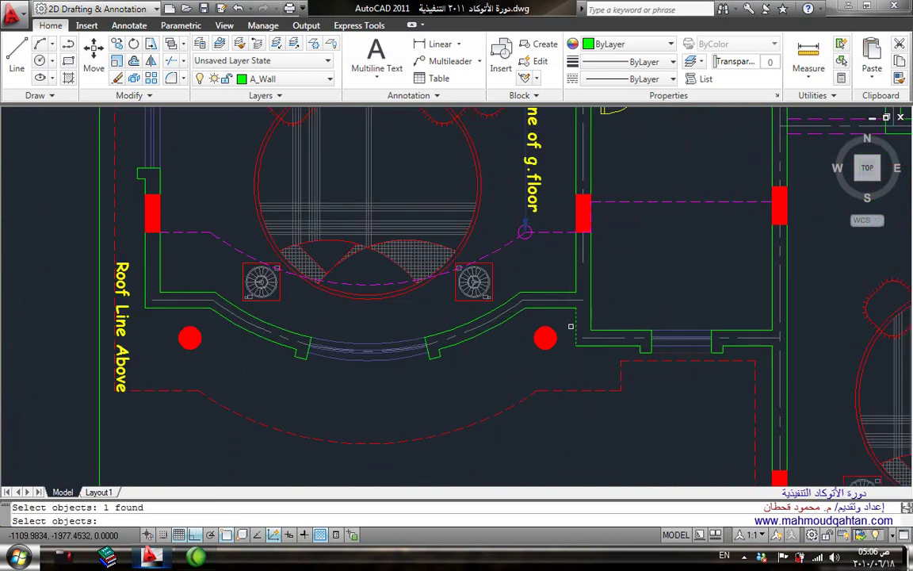
key("Return")
left_click(584, 189)
scroll(585, 189, "down", 6)
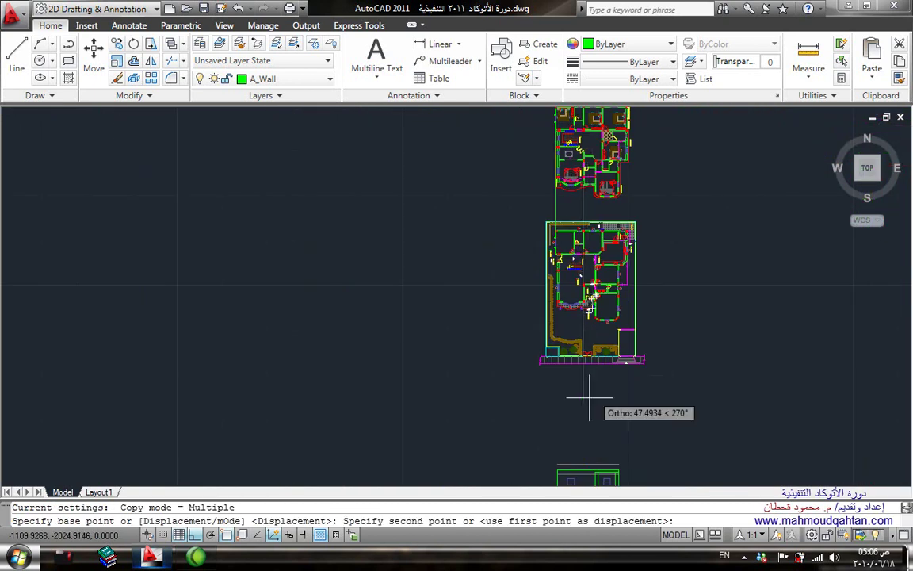
middle_click_drag(591, 394, 575, 273)
scroll(576, 328, "up", 4)
scroll(525, 363, "up", 4)
key("Escape")
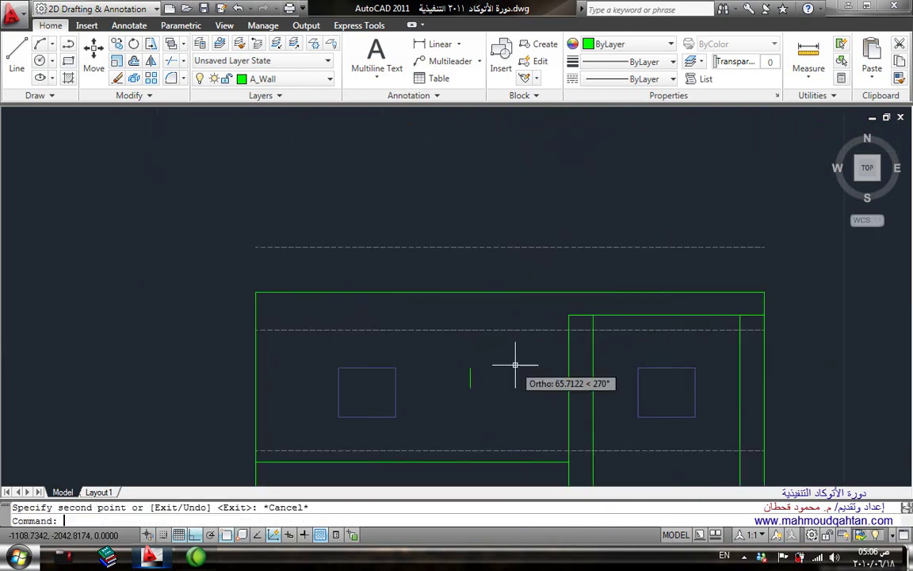
middle_click_drag(491, 396, 539, 346)
Try extending lines in the upper storey and starting a line, cancelling both
key("Return")
key("Return")
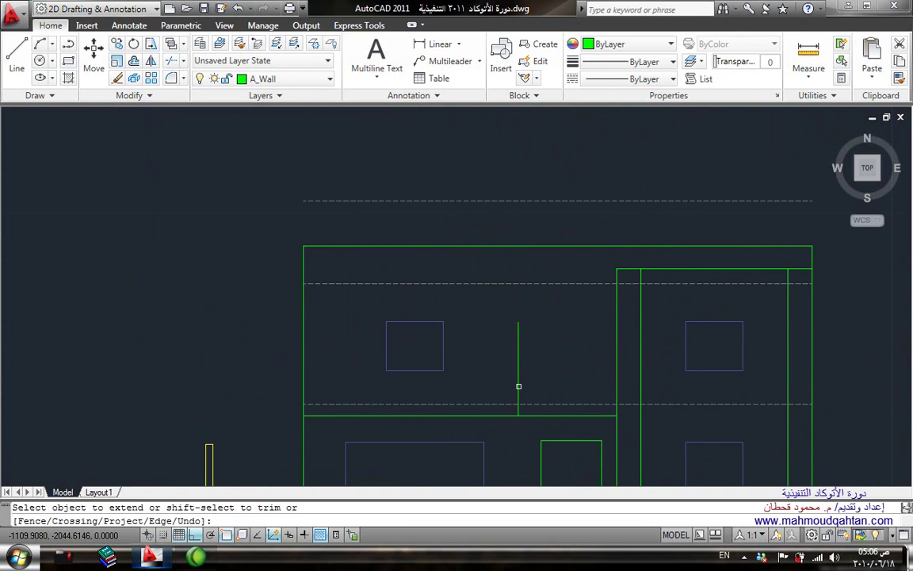
left_click(523, 320)
left_click(527, 297)
key("Escape")
scroll(518, 295, "down", 10)
scroll(532, 177, "up", 2)
scroll(535, 198, "up", 2)
scroll(550, 183, "down", 8)
scroll(552, 198, "down", 3)
middle_click_drag(552, 198, 559, 309)
scroll(604, 329, "up", 3)
scroll(607, 325, "up", 2)
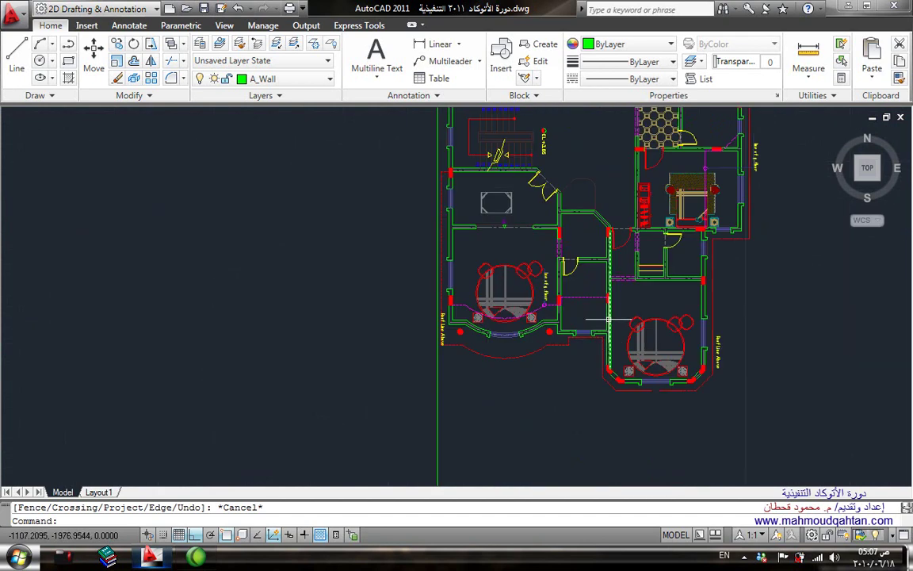
type("Sel")
key("Return")
scroll(609, 319, "up", 3)
key("Escape")
Copy the plan's window jambs into the upper storey's middle bay
type("o")
key("Return")
scroll(566, 343, "up", 3)
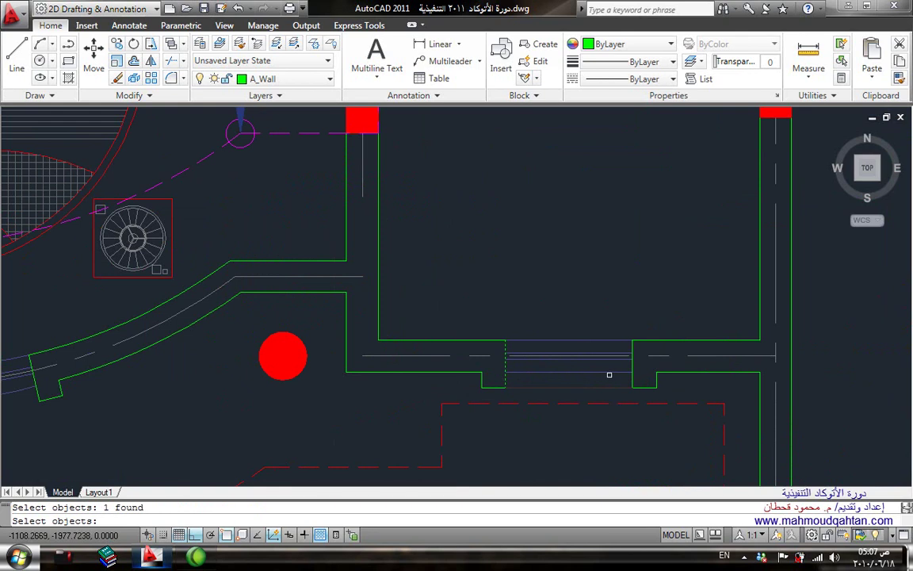
key("Return")
left_click(583, 235)
scroll(583, 234, "down", 5)
scroll(540, 316, "down", 2)
scroll(540, 357, "up", 4)
scroll(575, 414, "up", 5)
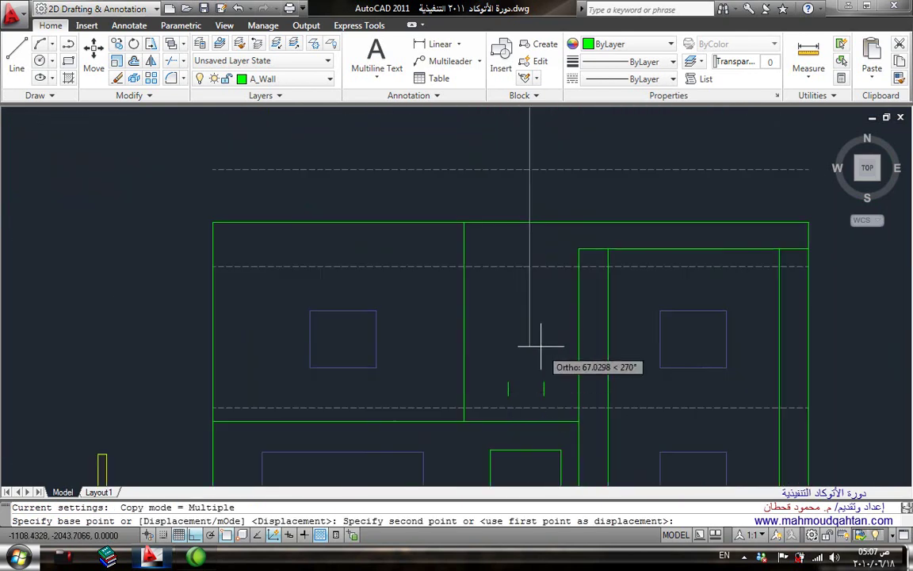
left_click(532, 290)
key("Escape")
Draw the window head line and extend the jambs up to it
type("l")
key("Return")
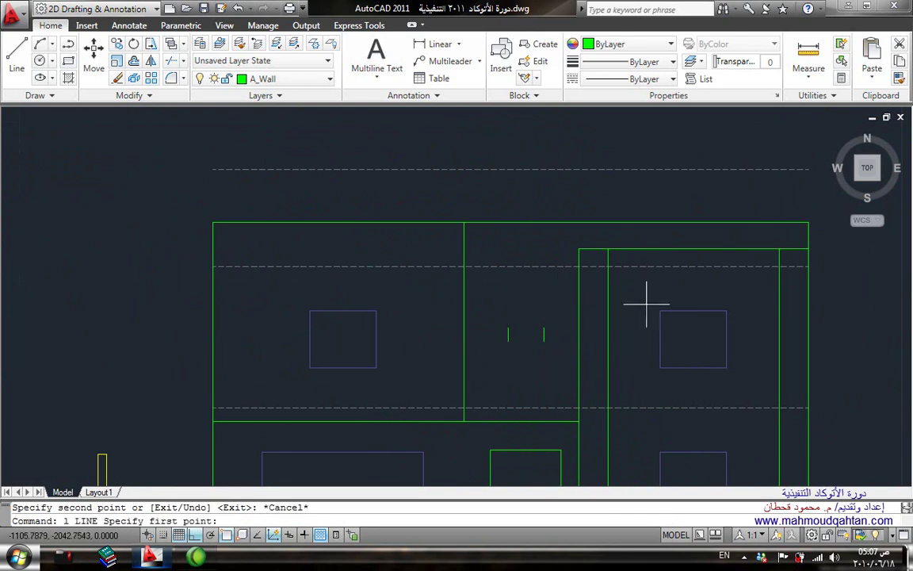
left_click(660, 310)
left_click(487, 310)
key("Escape")
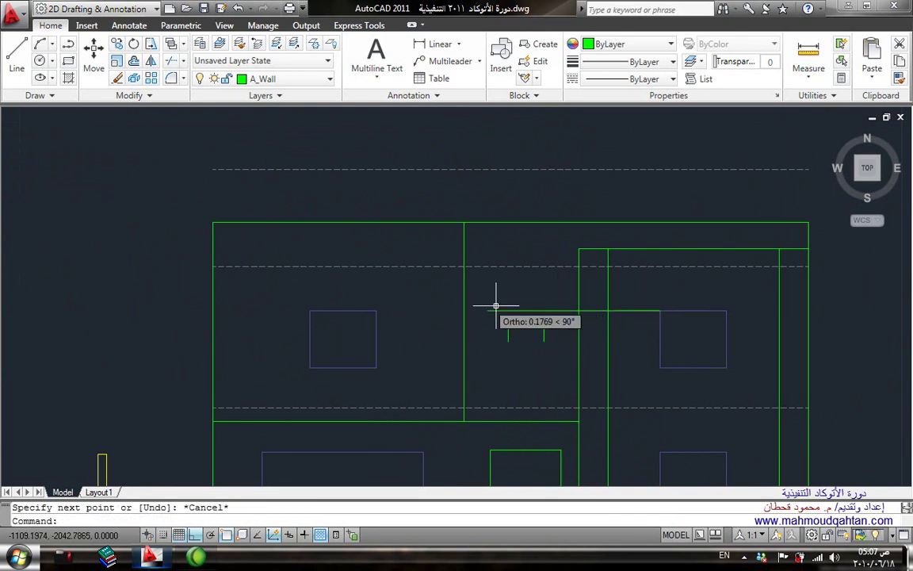
scroll(522, 313, "up", 3)
type("ex")
key("Return")
key("Return")
left_click(493, 349)
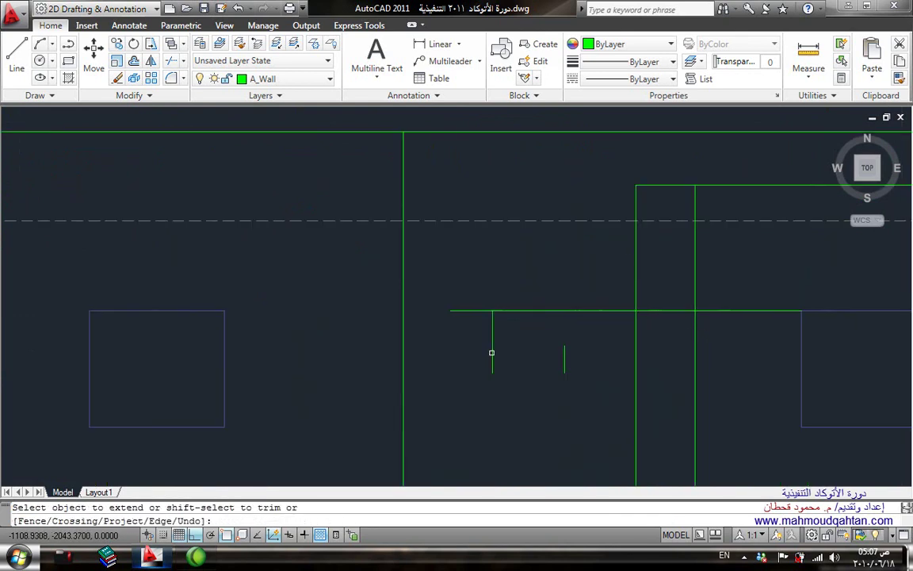
key("Escape")
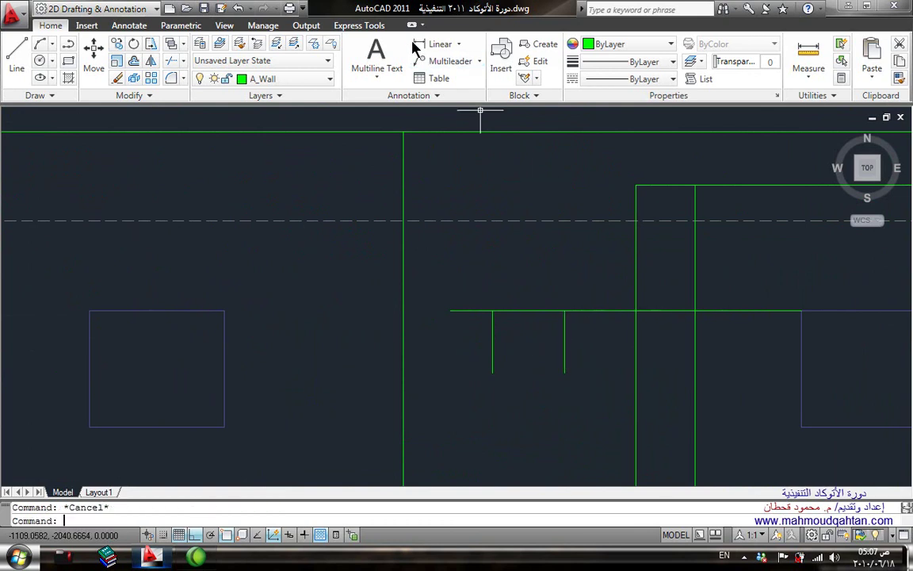
Measure the window width between the jamb tops with a linear dimension
left_click(436, 44)
left_click(493, 303)
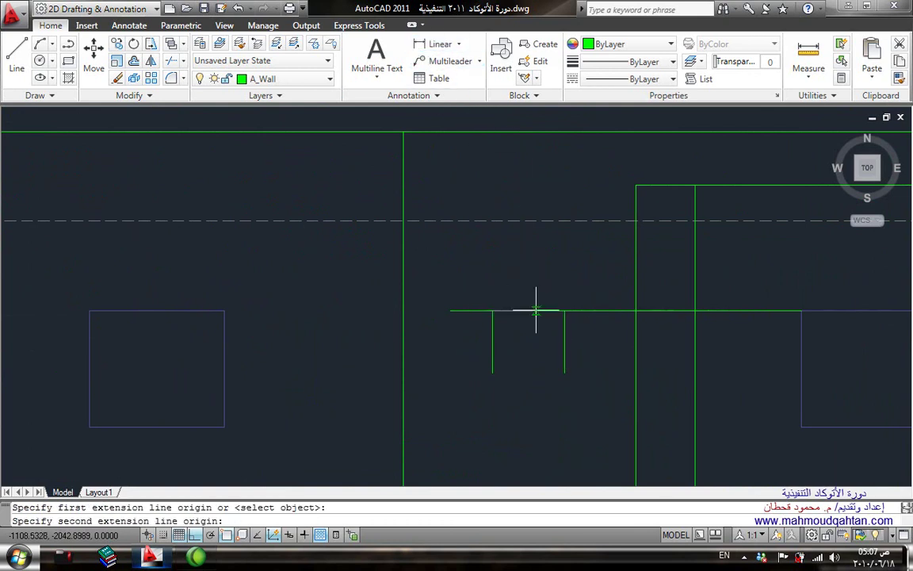
left_click(565, 310)
key("Escape")
middle_click_drag(548, 329, 550, 322)
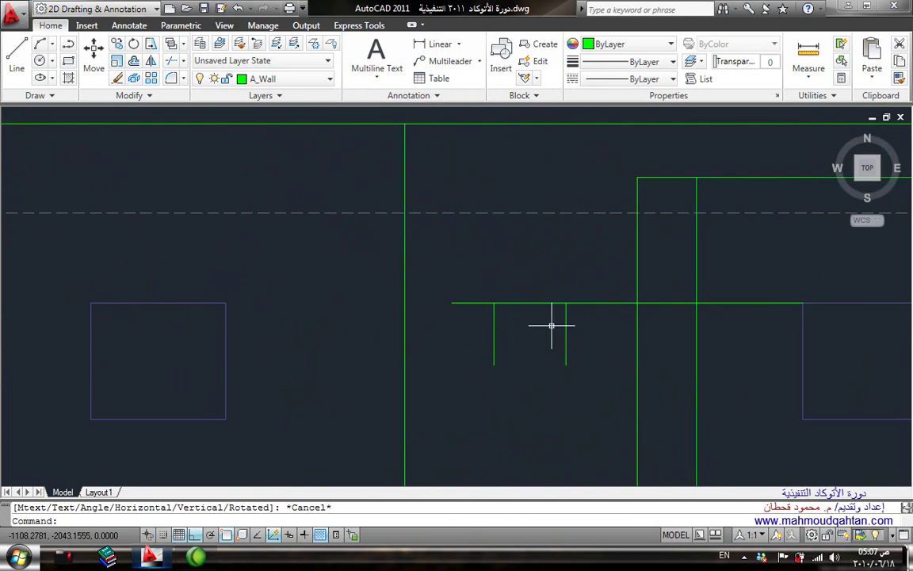
Offset the head line 0.8 downward to form the window sill
type("o")
key("Return")
type(".")
key("Return")
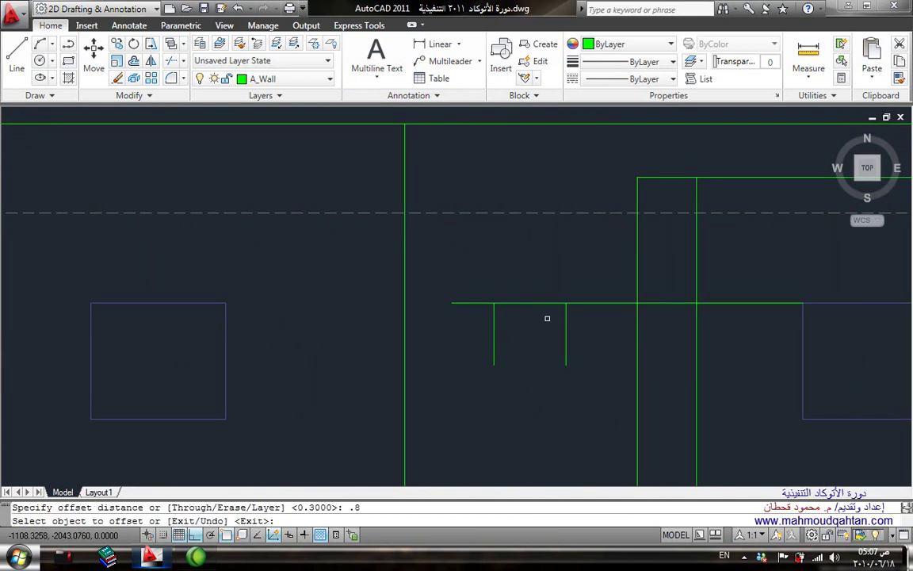
left_click(545, 303)
left_click(547, 365)
key("Escape")
Fillet the sill's left and right corners with the jambs
middle_click_drag(512, 350, 496, 338)
type("f")
key("Return")
left_click(478, 314)
left_click(501, 362)
key("Return")
left_click(504, 361)
left_click(549, 338)
key("Return")
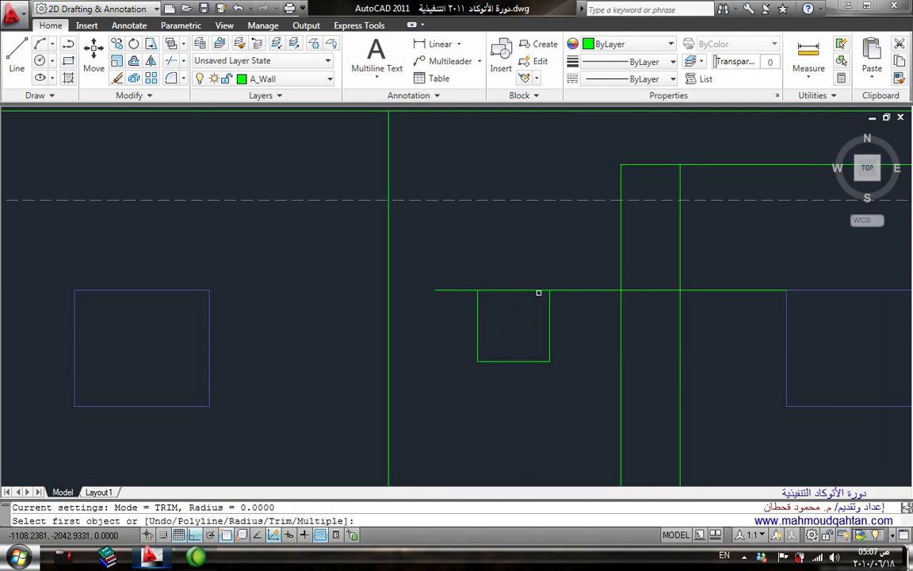
Fillet the head line's corners at the jambs
left_click(544, 291)
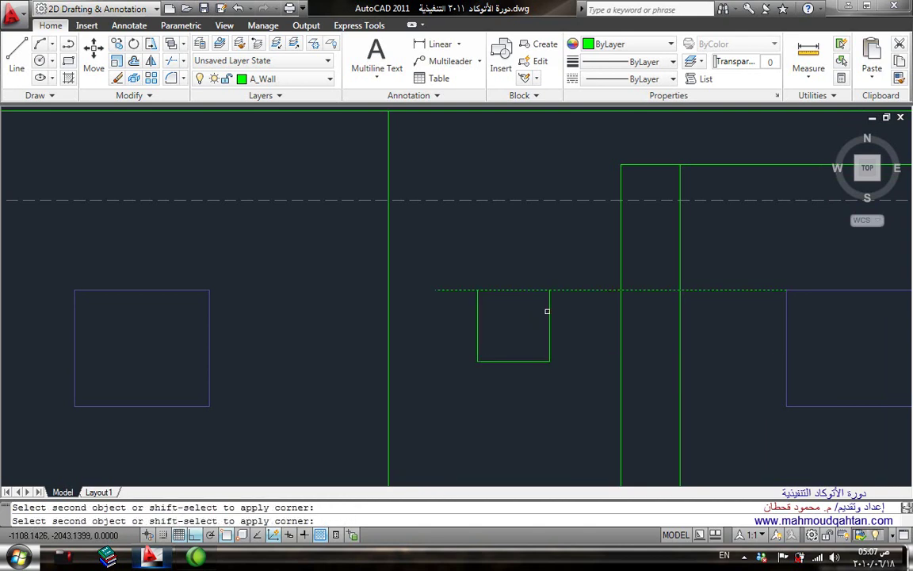
left_click(548, 312)
scroll(514, 274, "up", 2)
key("Return")
left_click(486, 298)
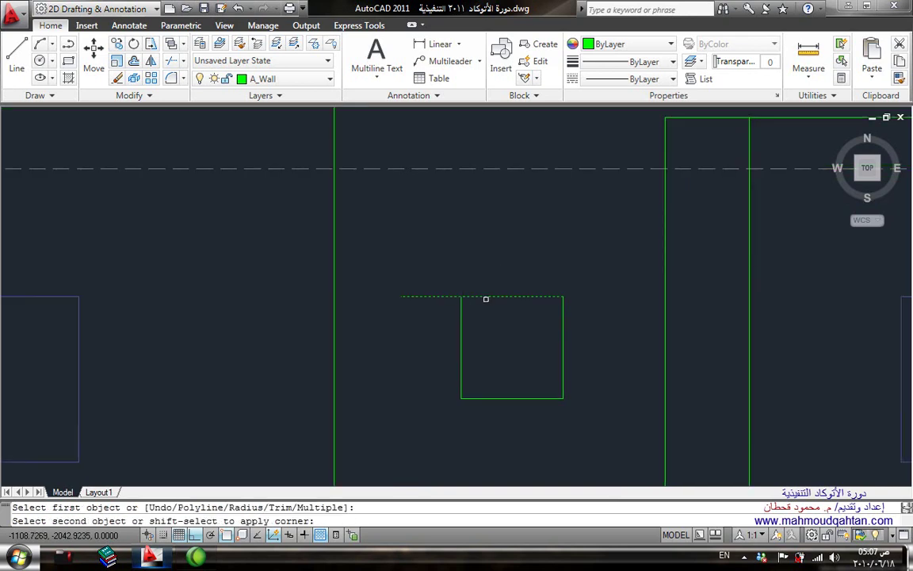
key("Escape")
scroll(487, 293, "down", 3)
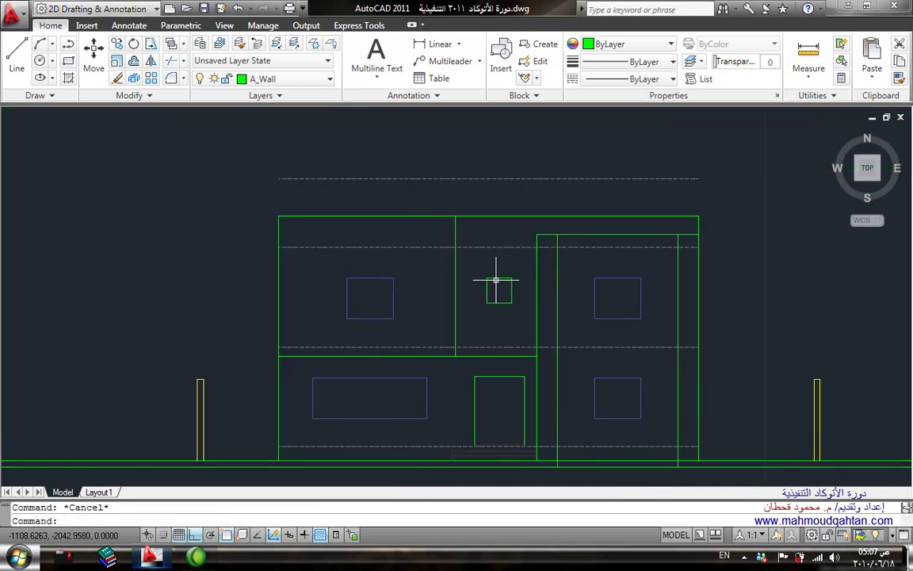
Match the small window's properties to a blue window
type("ma")
key("Return")
left_click(394, 287)
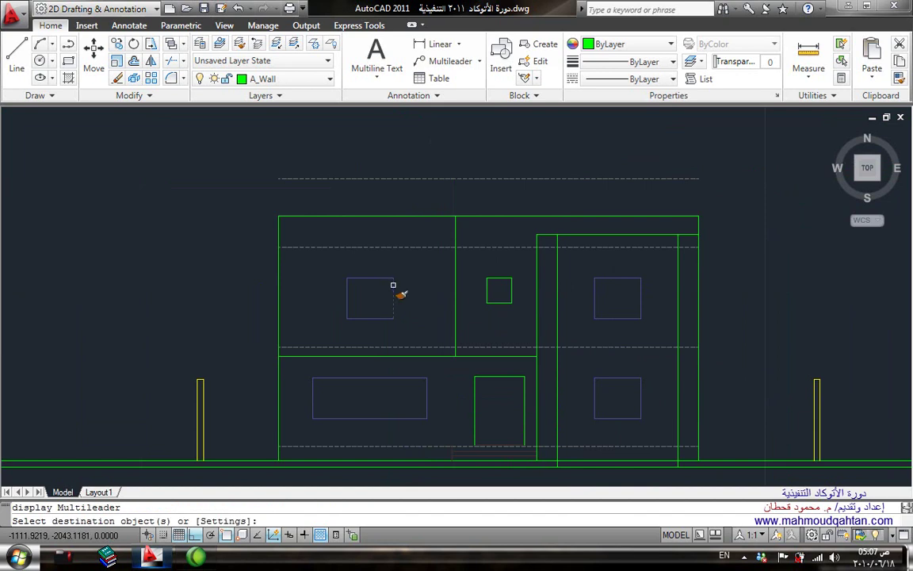
left_click(467, 321)
left_click(543, 273)
key("Return")
Pan and zoom the view up to the floor plans above the elevation
scroll(543, 272, "down", 2)
middle_click_drag(546, 280, 539, 326)
scroll(538, 326, "up", 2)
middle_click_drag(555, 210, 593, 386)
scroll(593, 386, "up", 1)
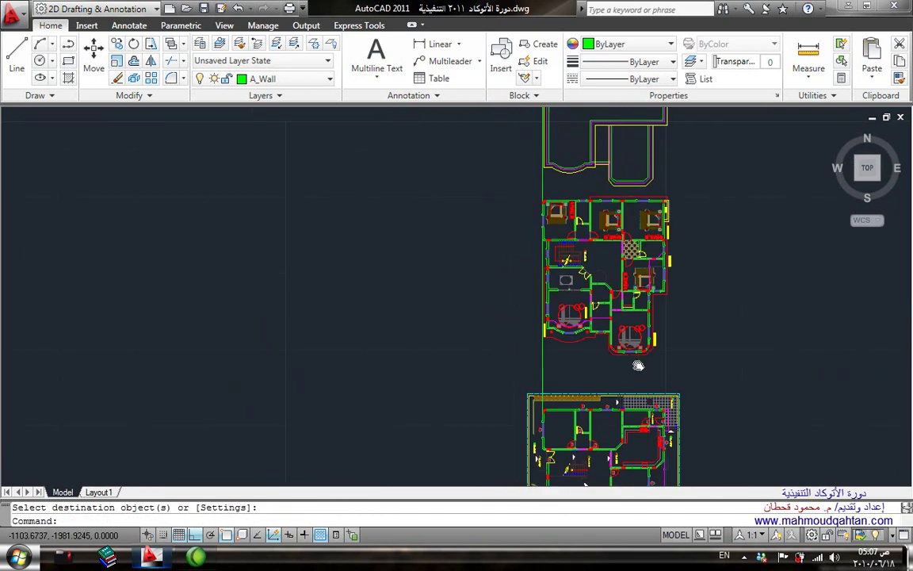
middle_click_drag(639, 364, 563, 245)
middle_click_drag(543, 194, 546, 248)
type("co")
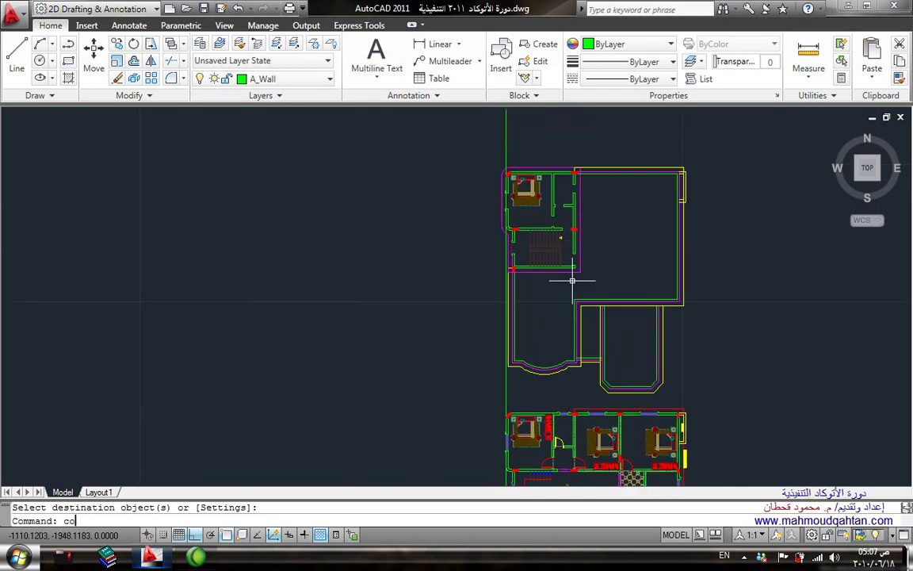
Begin copying a wall line from the plan, then cancel the copy
key("Return")
scroll(573, 214, "up", 3)
left_click(577, 211)
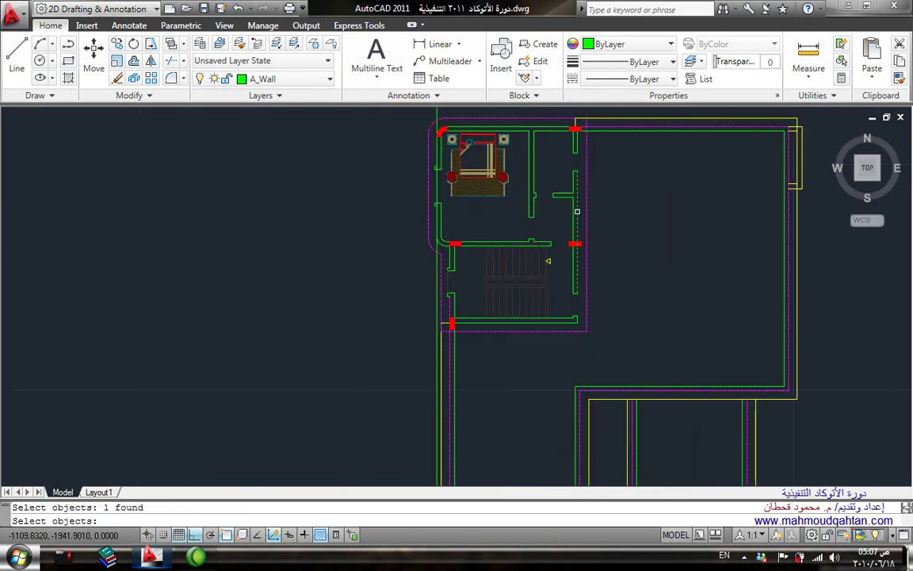
scroll(444, 238, "up", 3)
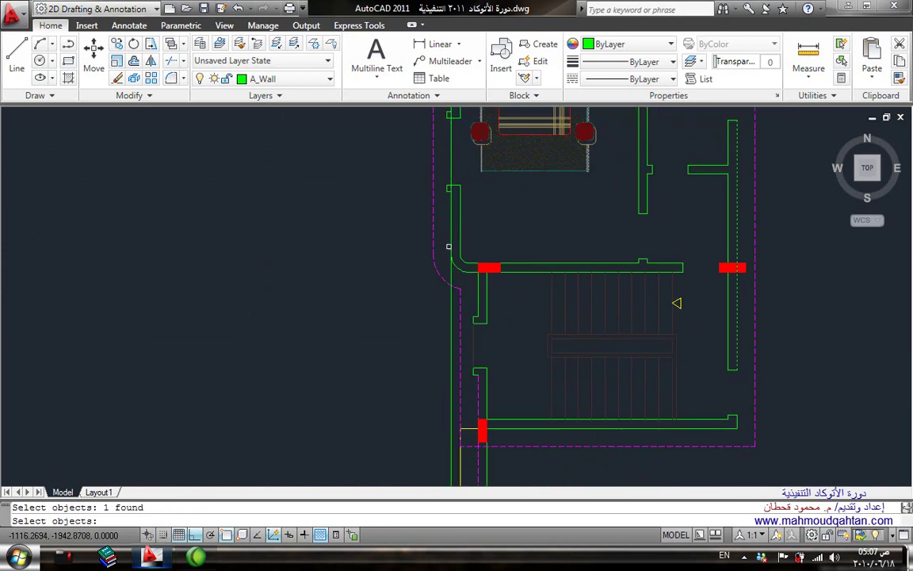
key("Escape")
scroll(474, 233, "down", 2)
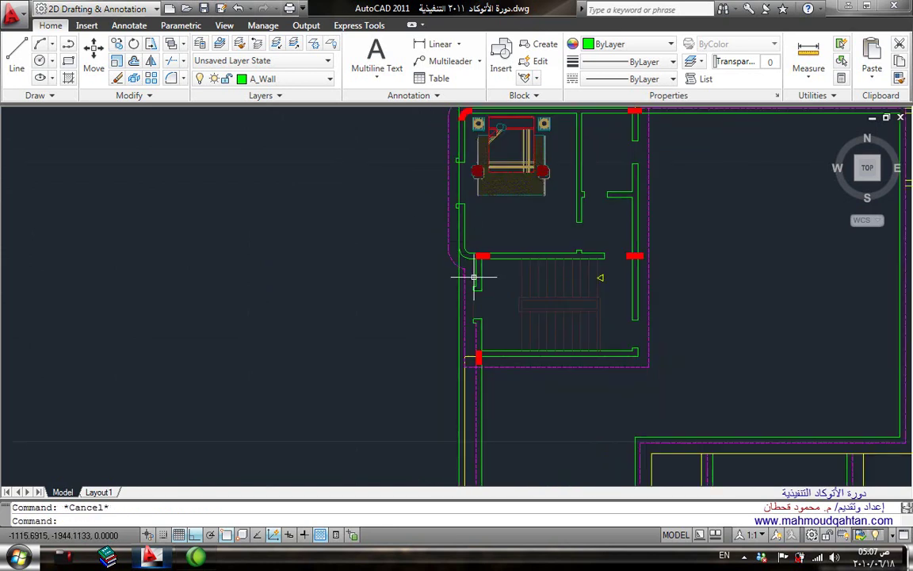
Start a line on the plan wall, pan toward the elevation, and abandon it
type("l")
key("Return")
scroll(475, 270, "up", 3)
left_click(481, 259)
scroll(483, 254, "down", 5)
scroll(495, 286, "up", 4)
scroll(499, 246, "down", 5)
scroll(496, 257, "up", 2)
scroll(492, 265, "down", 2)
scroll(491, 268, "down", 2)
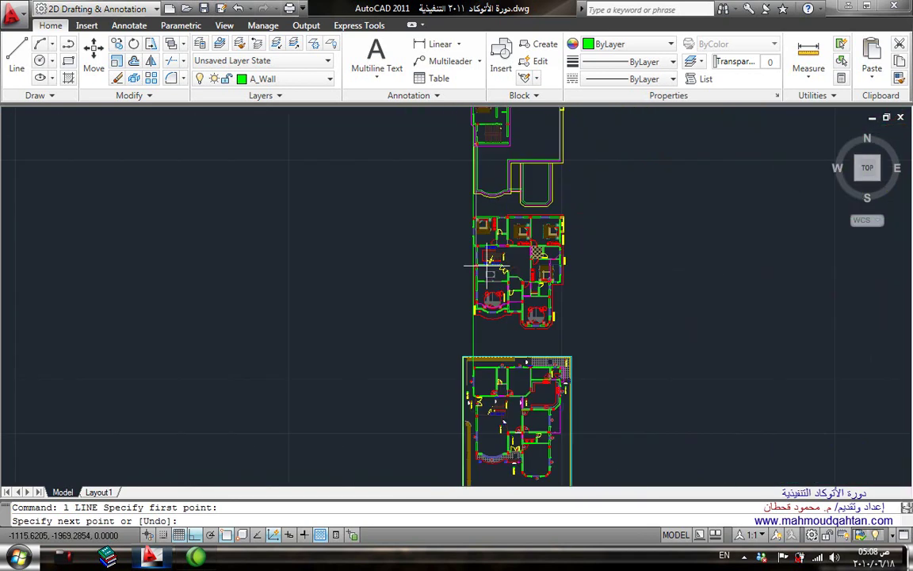
scroll(504, 407, "up", 2)
scroll(496, 302, "up", 3)
scroll(491, 305, "down", 2)
middle_click_drag(489, 306, 492, 132)
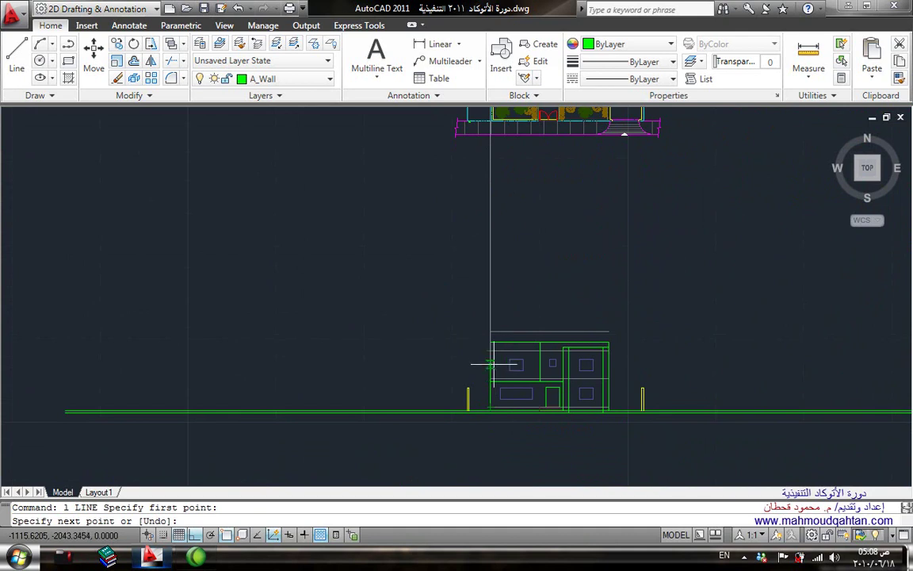
key("Escape")
scroll(491, 364, "down", 3)
middle_click_drag(508, 238, 507, 317)
Start another line at the stair-room wall, pan to the elevation, and cancel it
type("l")
key("Return")
scroll(448, 164, "up", 4)
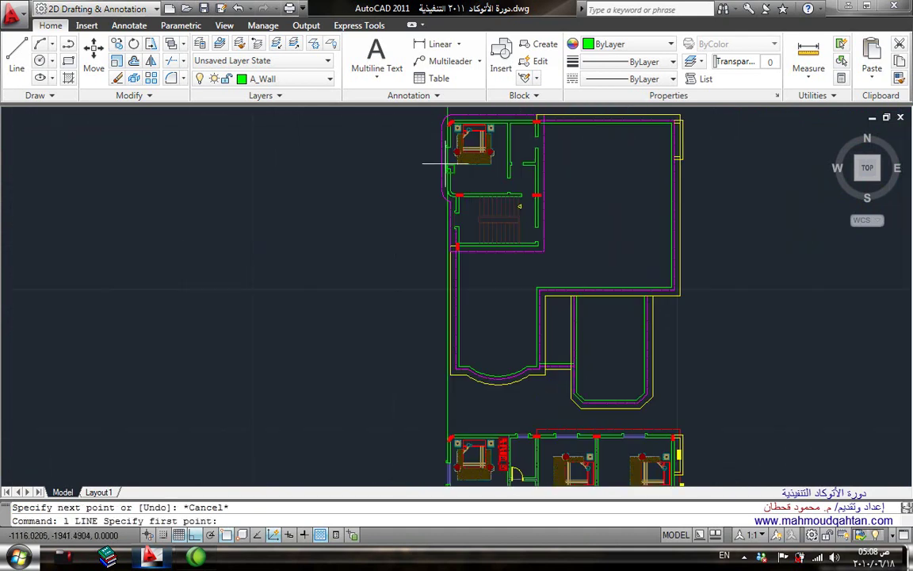
scroll(448, 164, "up", 4)
left_click(467, 207)
scroll(471, 204, "down", 3)
scroll(481, 377, "down", 3)
scroll(487, 385, "up", 5)
middle_click_drag(438, 412, 563, 262)
scroll(538, 287, "up", 4)
key("Escape")
Move the view to the ground line, start EXTEND, and cancel it
scroll(530, 254, "down", 3)
scroll(535, 269, "down", 3)
scroll(537, 283, "up", 2)
scroll(532, 202, "up", 6)
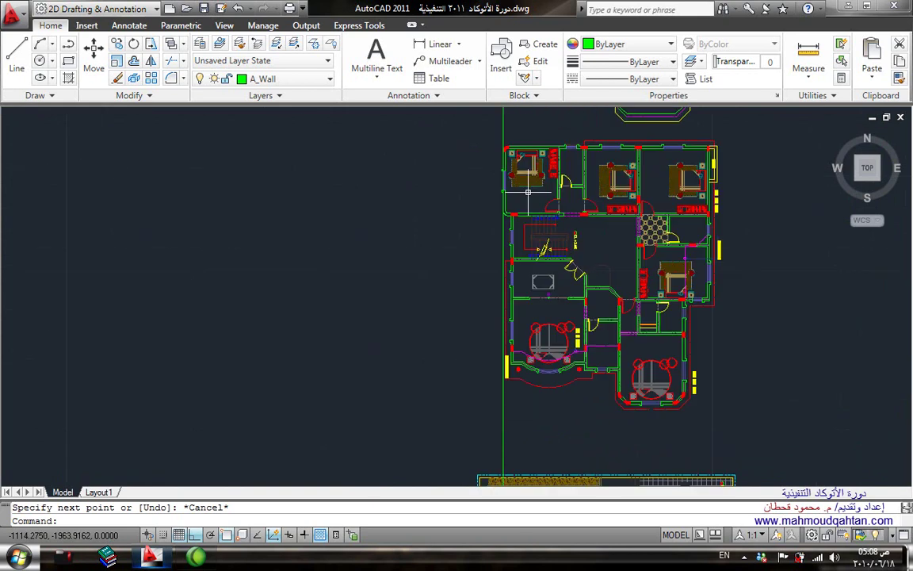
scroll(530, 183, "down", 4)
scroll(523, 384, "up", 7)
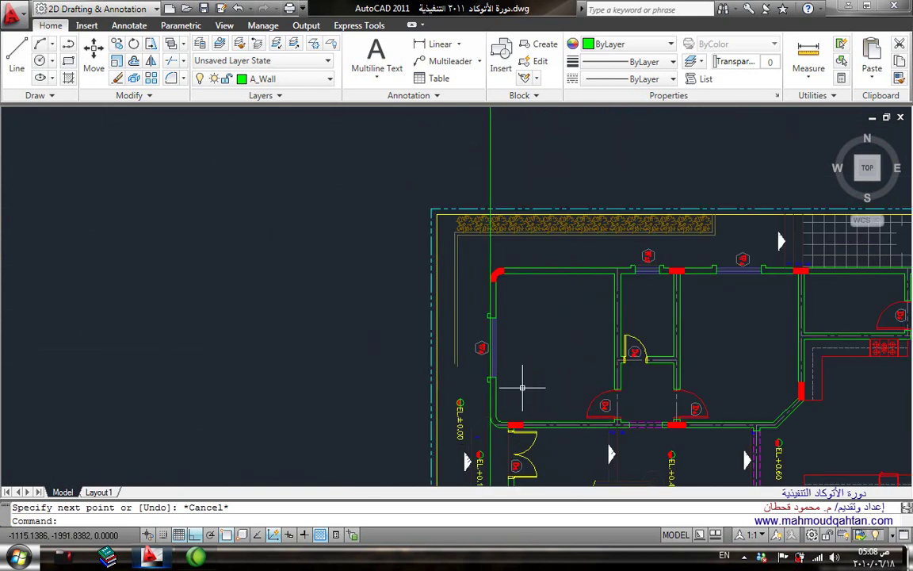
scroll(523, 387, "down", 3)
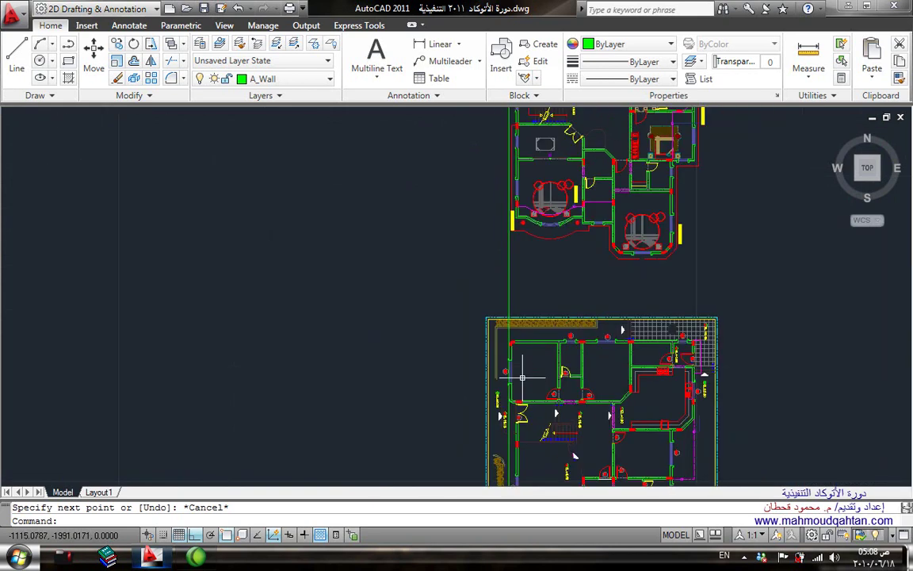
scroll(534, 424, "down", 2)
scroll(535, 318, "up", 4)
scroll(535, 265, "up", 3)
middle_click_drag(535, 265, 506, 391)
type("ex")
key("Return")
key("Return")
key("Escape")
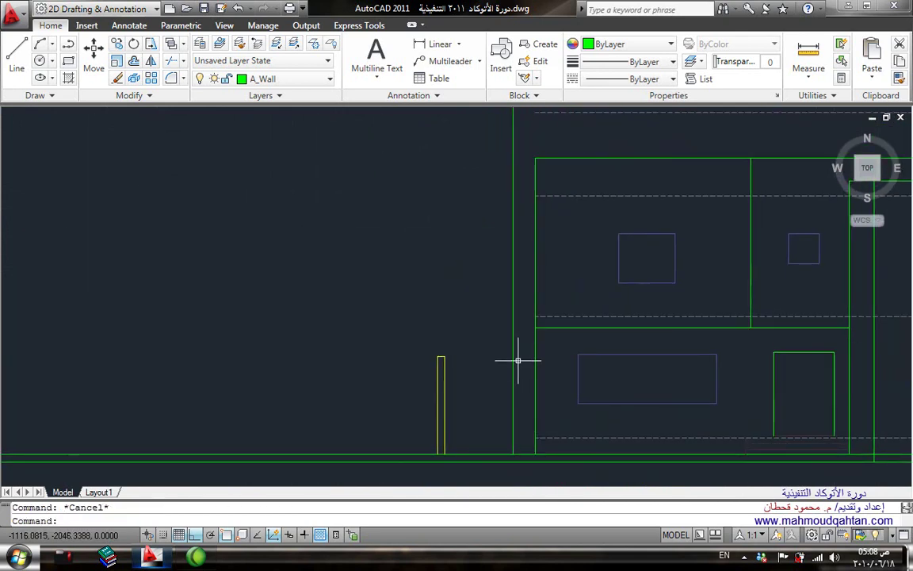
Fillet the building's left vertical edge with the top line to close the corner
scroll(522, 370, "down", 3)
middle_click_drag(529, 190, 529, 372)
scroll(534, 216, "up", 3)
scroll(537, 221, "up", 2)
scroll(537, 222, "down", 2)
scroll(546, 214, "down", 2)
scroll(503, 302, "up", 3)
scroll(434, 387, "up", 1)
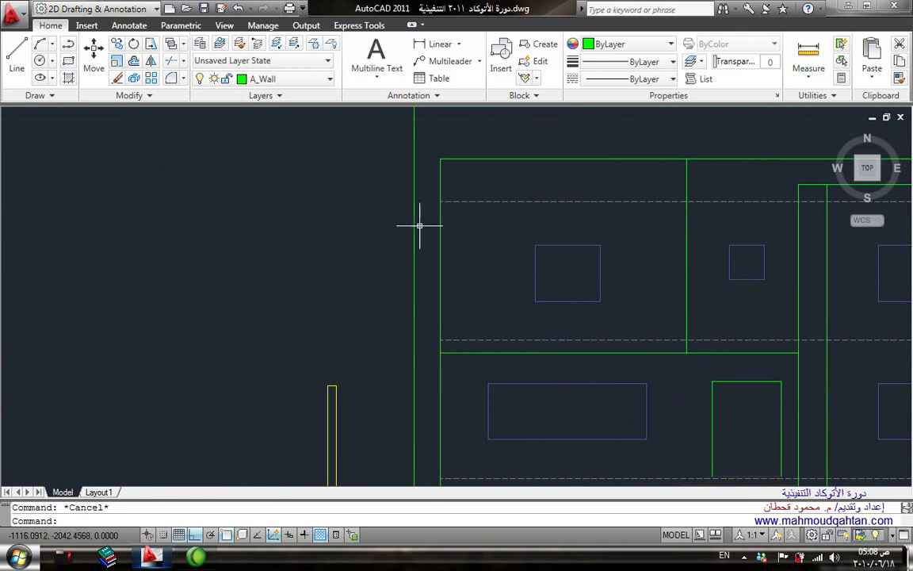
middle_click_drag(400, 239, 417, 254)
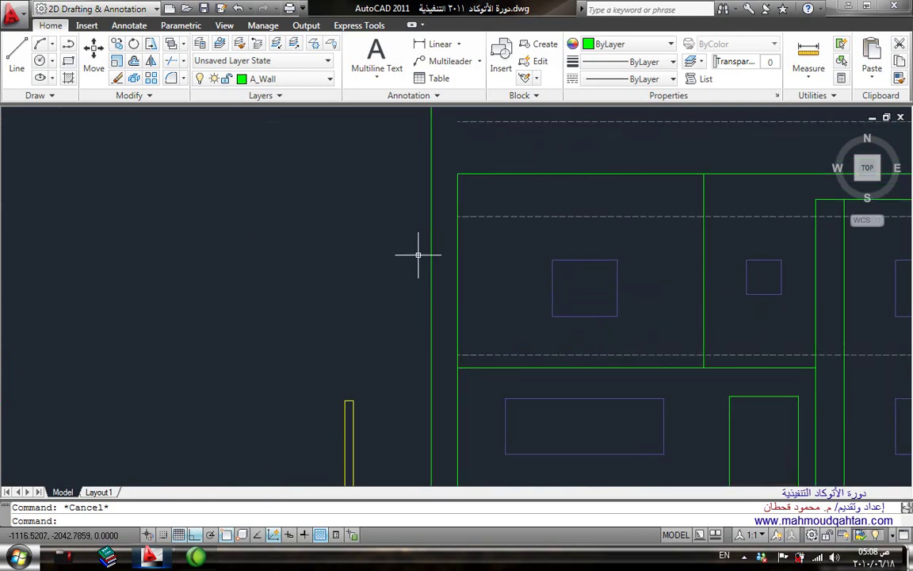
type("f")
key("Return")
left_click(431, 237)
left_click(490, 174)
key("Escape")
scroll(485, 214, "down", 3)
scroll(467, 299, "up", 3)
Draw a line from the left boundary wall's top across to the building's side wall
type("ex*Cancel*")
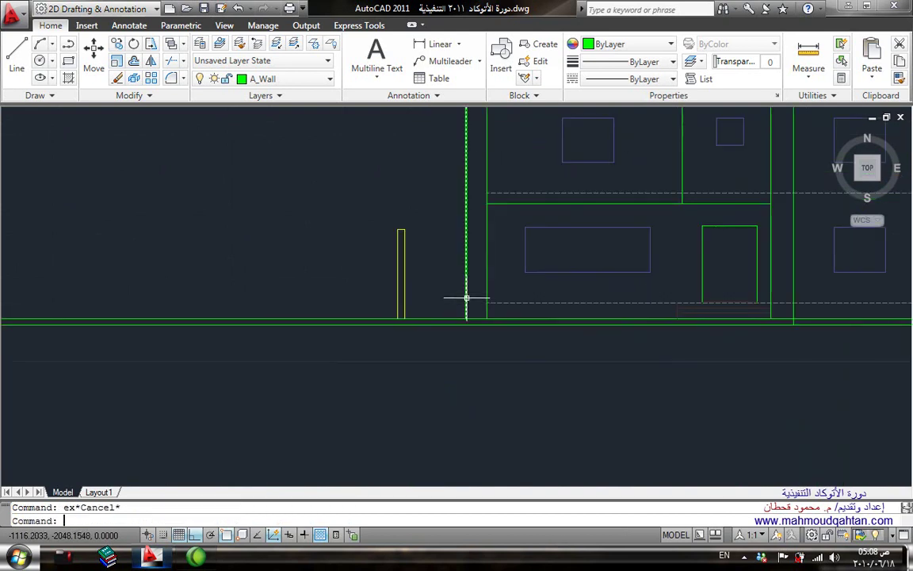
middle_click_drag(520, 210, 525, 310)
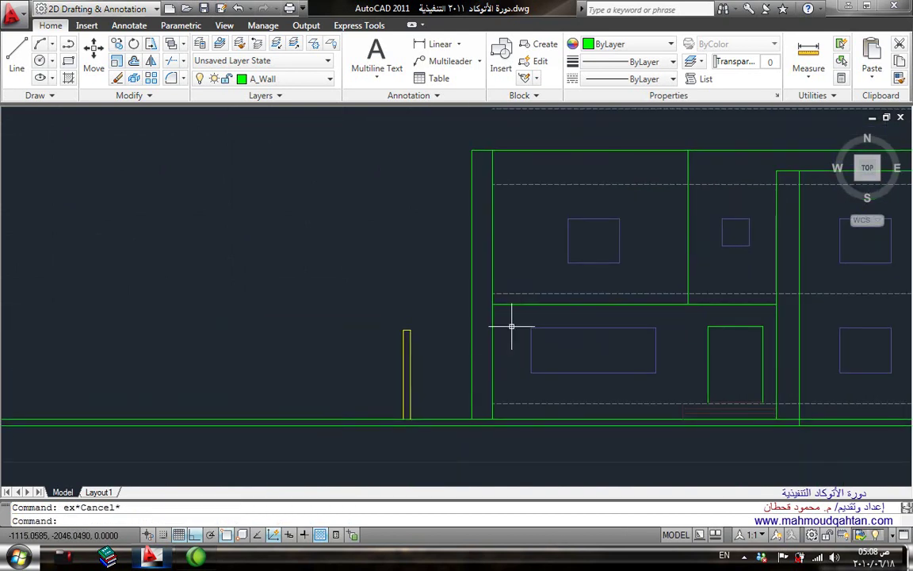
type("l")
key("Return")
left_click(410, 329)
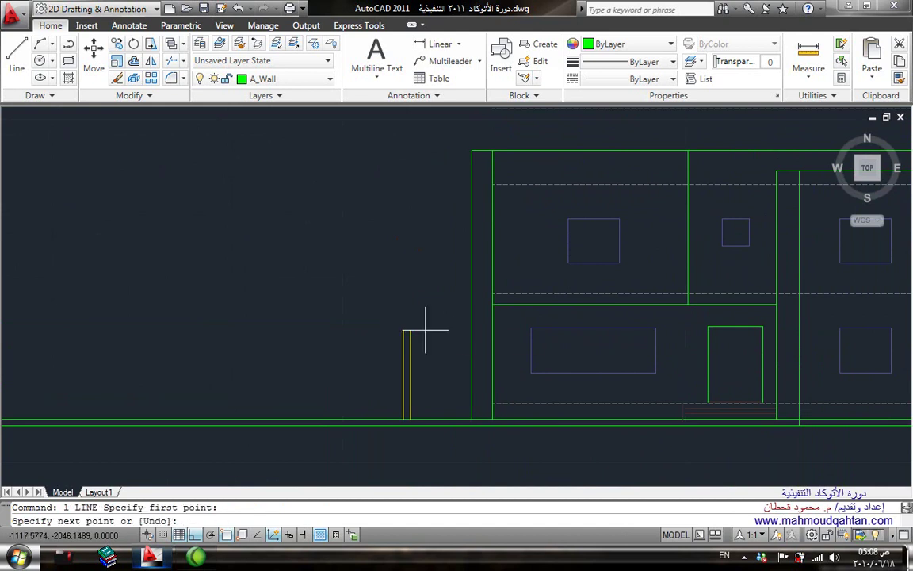
left_click(474, 327)
key("Escape")
scroll(431, 329, "up", 5)
Match the new line's properties to the green wall so it turns green
type("ma")
key("Return")
left_click(333, 339)
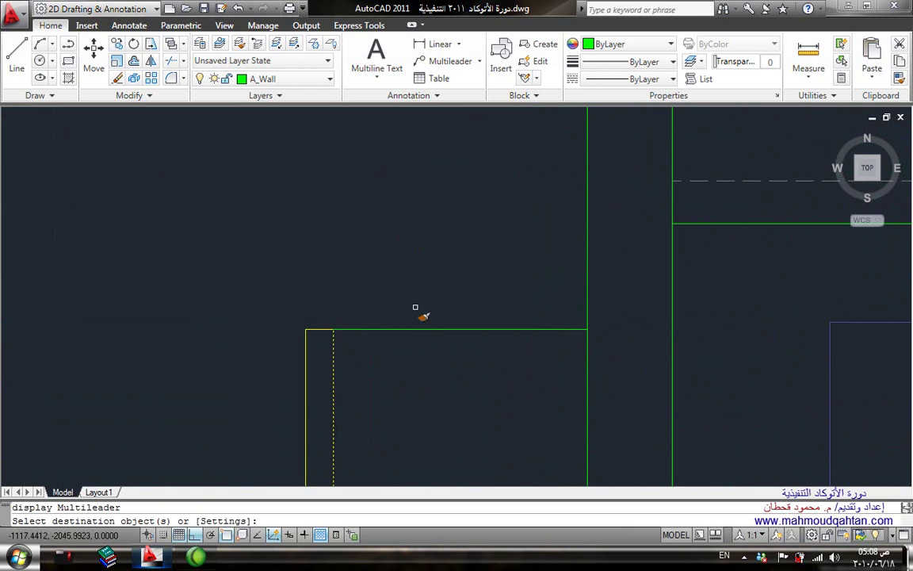
left_click(363, 316)
key("Escape")
scroll(359, 275, "down", 3)
scroll(565, 274, "down", 2)
middle_click_drag(566, 286, 564, 312)
scroll(555, 301, "up", 3)
scroll(475, 317, "up", 3)
Copy the diagonal wall line from the ground-floor plan to the right of the elevation
type("l")
key("Return")
key("Escape")
type("o")
key("Return")
scroll(554, 294, "up", 4)
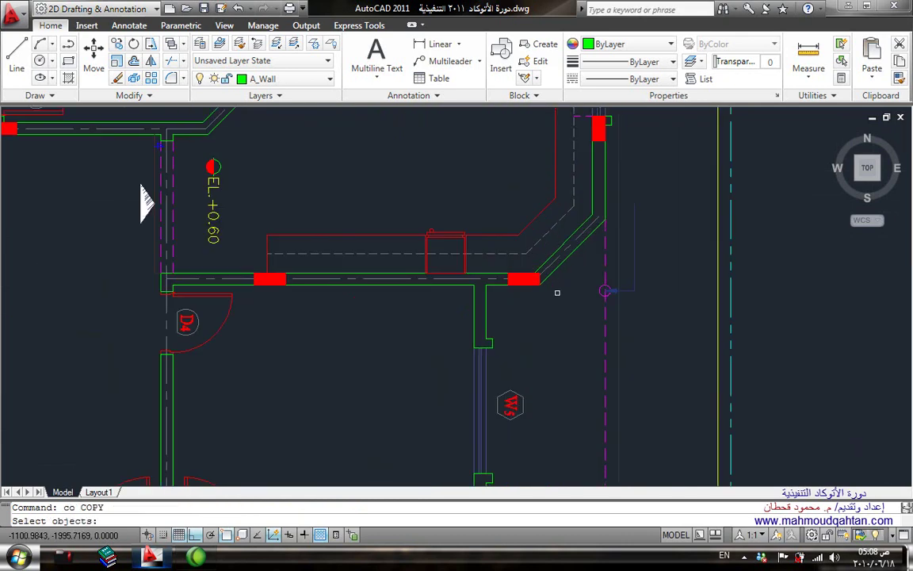
left_click(559, 269)
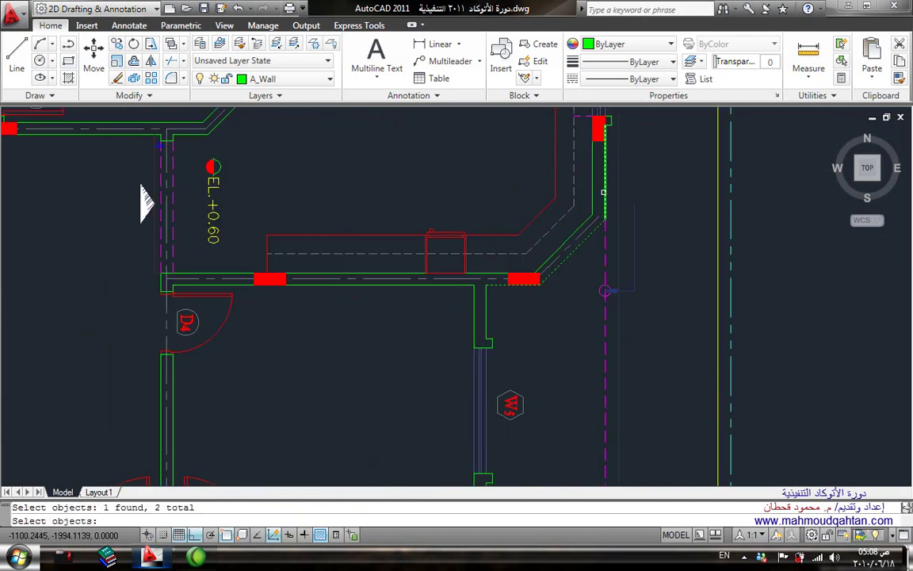
key("Return")
scroll(585, 181, "down", 5)
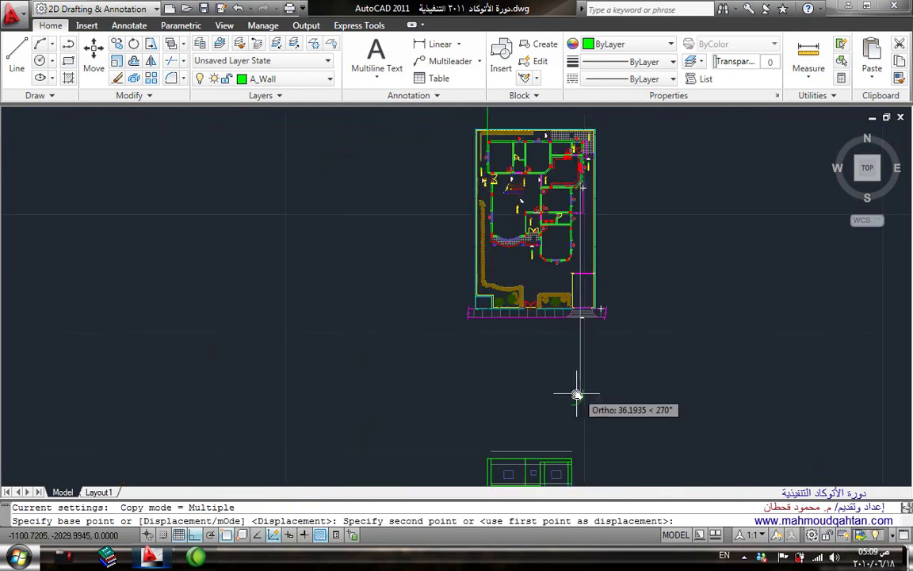
middle_click_drag(579, 393, 599, 199)
scroll(599, 197, "up", 5)
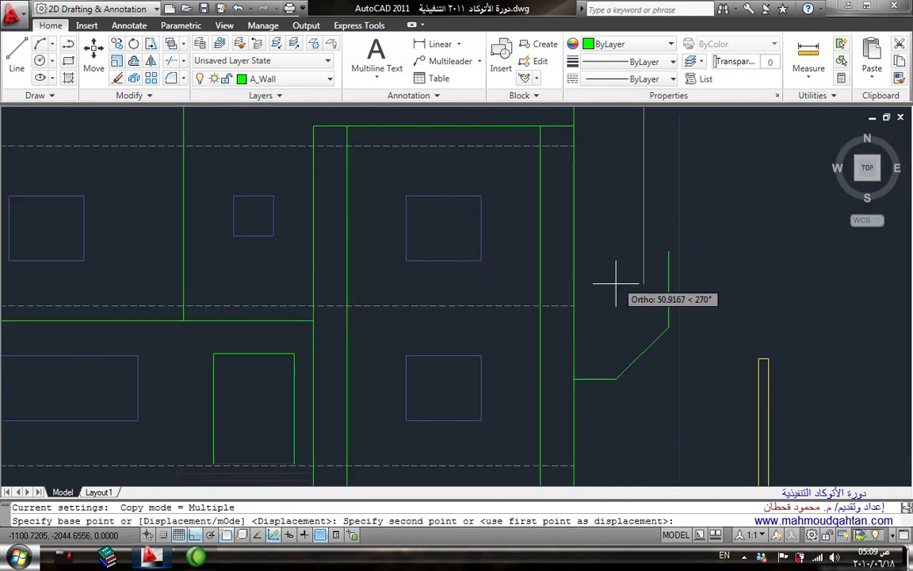
left_click(609, 277)
key("Escape")
Extend the vertical line from the sloped wall's lower bend down to the ground line
scroll(620, 267, "down", 2)
scroll(620, 268, "up", 3)
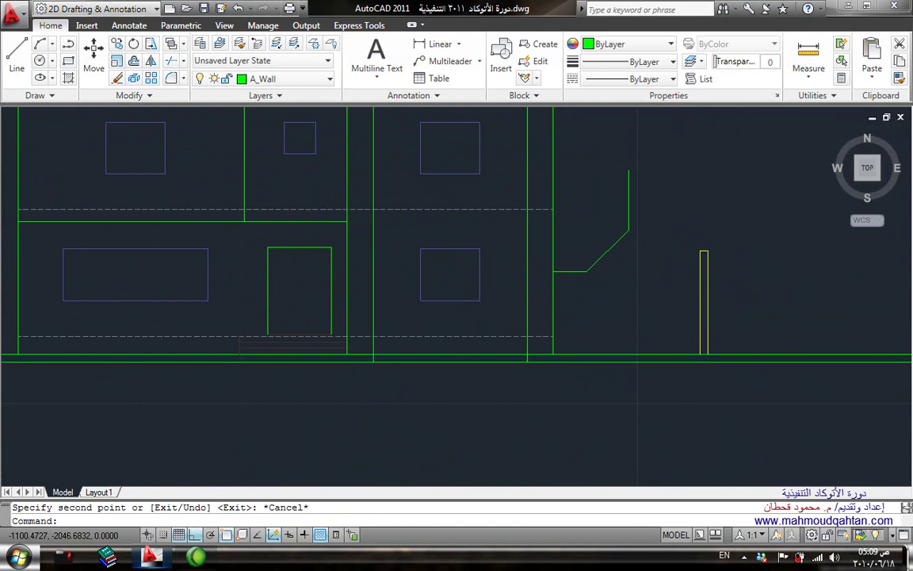
left_click(620, 272)
key("Escape")
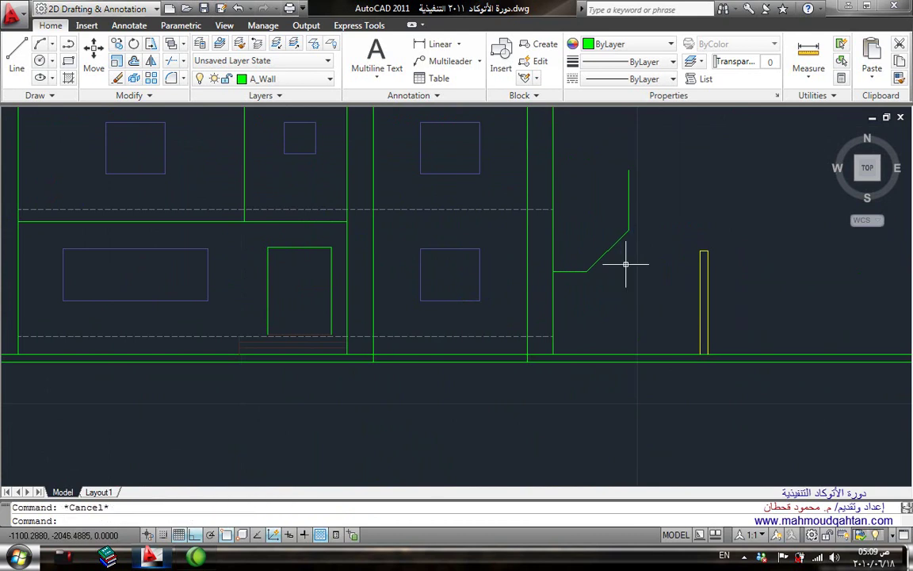
type("ex")
key("Return")
key("Return")
left_click(629, 222)
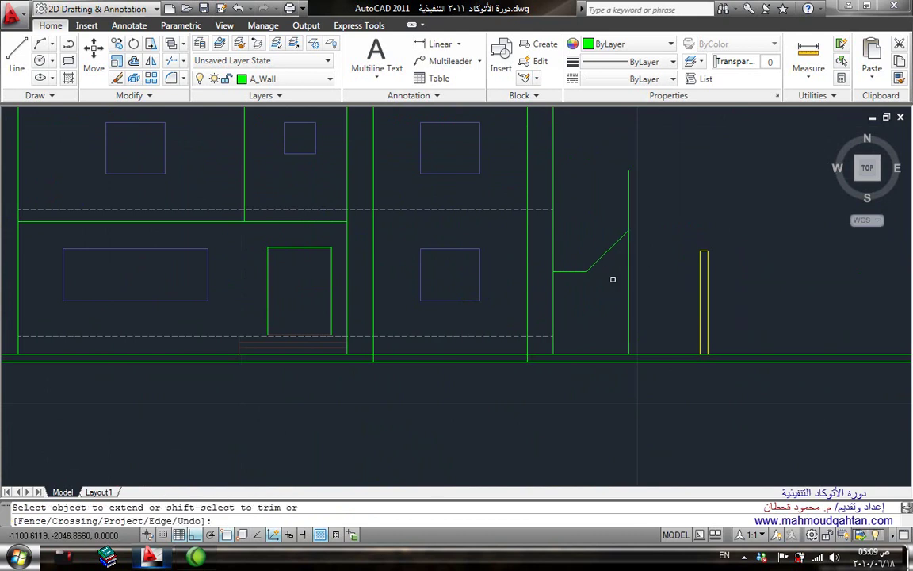
key("Escape")
type("l")
key("Return")
Start a line at the diagonal wall's lower end, then cancel it
left_click(586, 271)
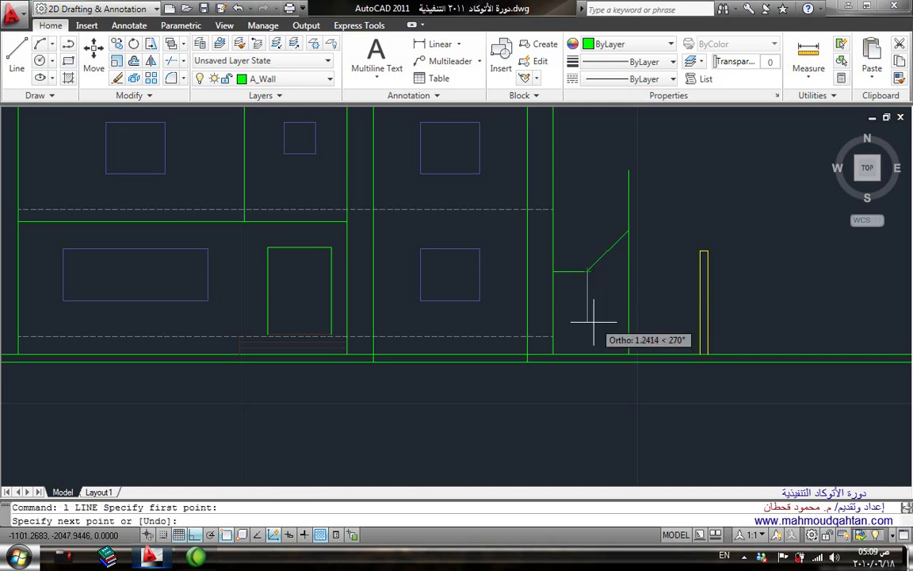
key("Escape")
scroll(603, 236, "down", 3)
scroll(603, 236, "down", 4)
scroll(599, 301, "up", 2)
Draw a vertical line marking the right wall of the elevation
scroll(603, 243, "up", 3)
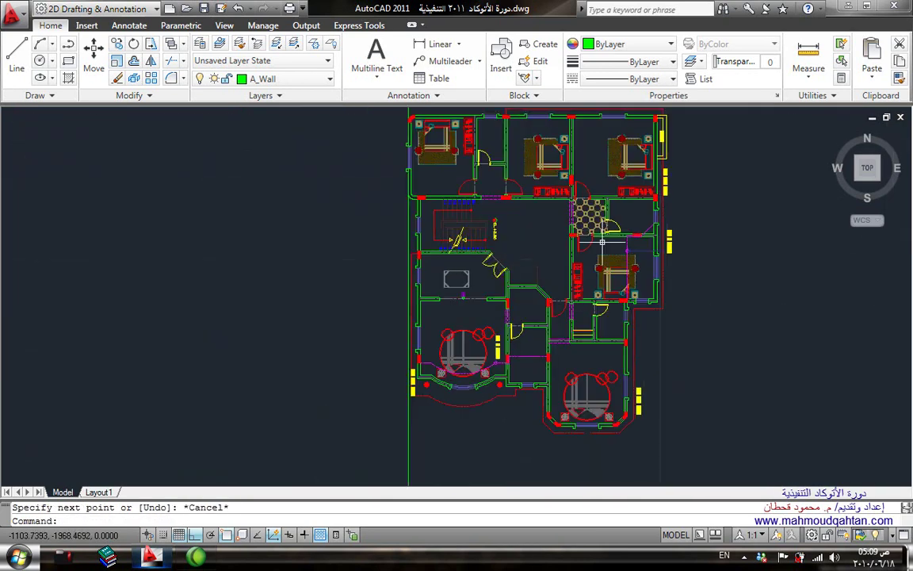
scroll(605, 230, "up", 1)
scroll(556, 190, "up", 4)
type("l")
key("Return")
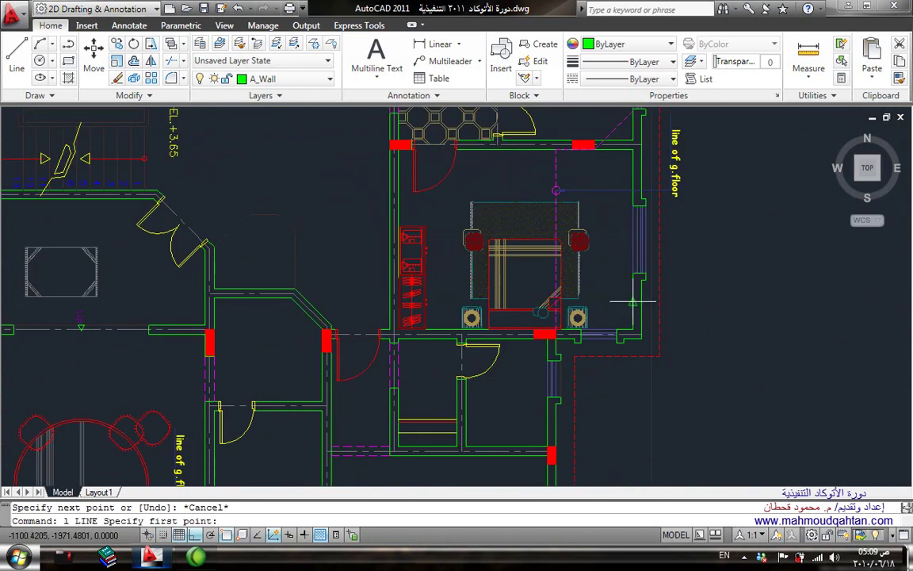
left_click(632, 301)
scroll(633, 302, "down", 5)
scroll(619, 332, "up", 2)
scroll(626, 317, "up", 10)
scroll(699, 330, "down", 2)
scroll(673, 378, "down", 3)
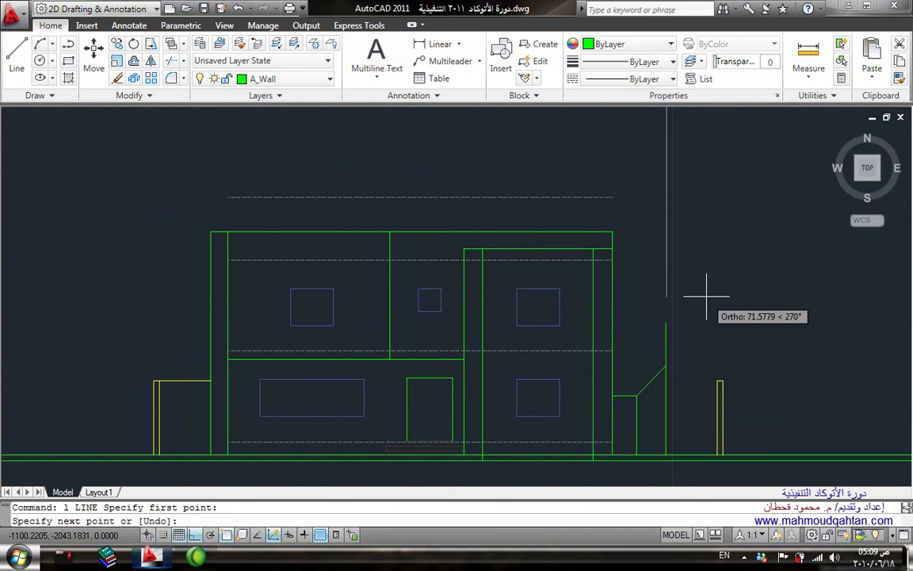
left_click(684, 357)
key("Escape")
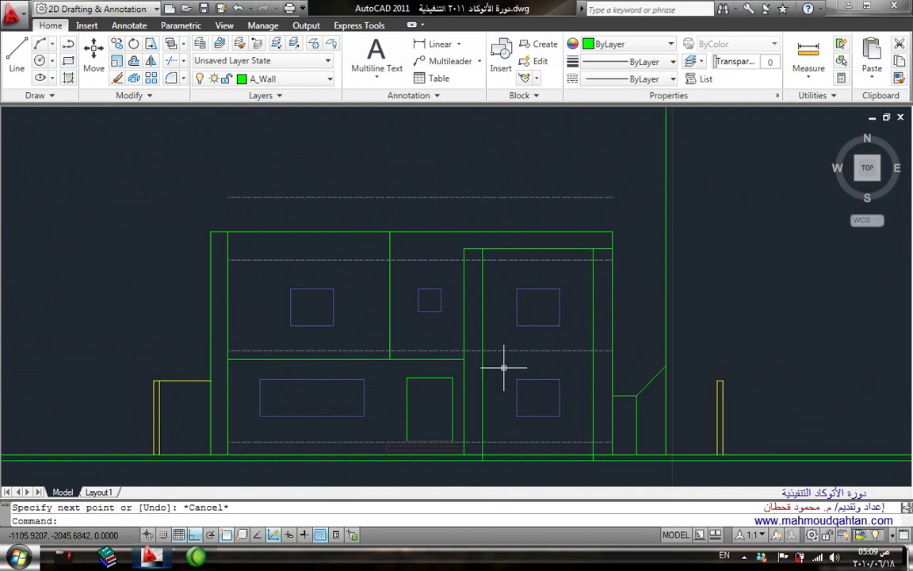
Extend the first-floor line across to the new right wall line
type("ex")
key("Return")
left_click(666, 335)
key("Return")
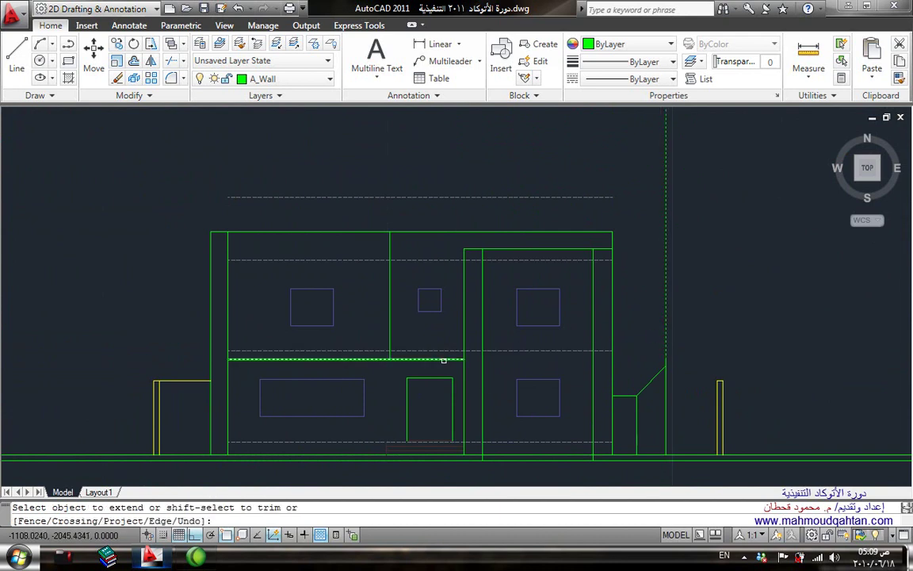
key("Escape")
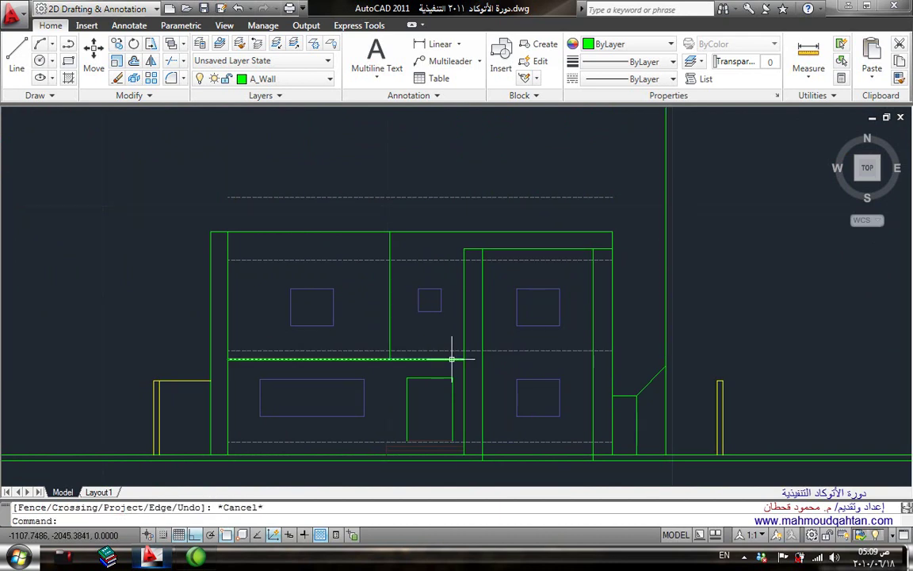
type("ex")
key("Return")
key("Return")
left_click(503, 360)
left_click(516, 360)
key("Escape")
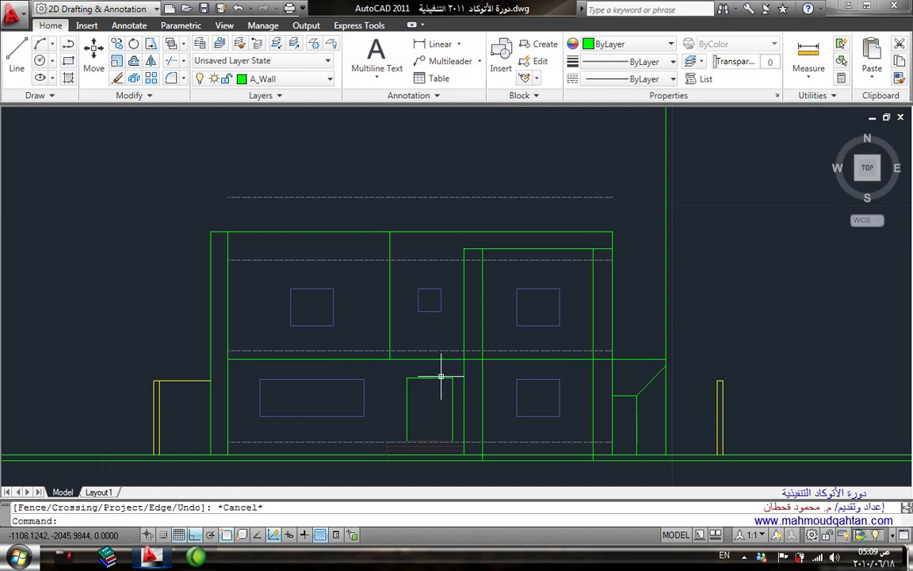
Start a trim, cancel it, and zoom around the right side of the elevation
type("tr")
key("Return")
key("Return")
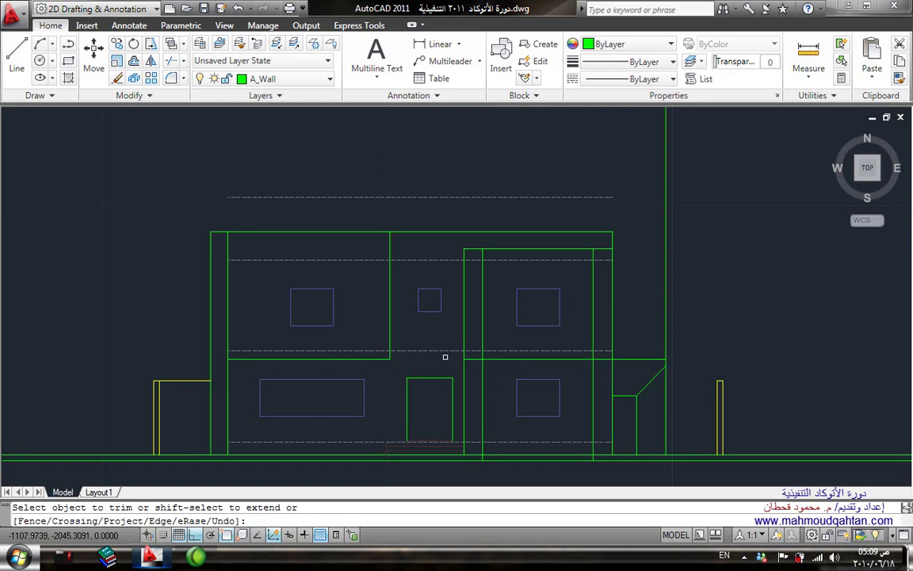
key("Escape")
scroll(465, 401, "down", 3)
scroll(476, 365, "down", 3)
scroll(485, 326, "down", 2)
scroll(476, 210, "up", 2)
scroll(481, 268, "up", 3)
scroll(487, 221, "down", 3)
scroll(490, 260, "down", 2)
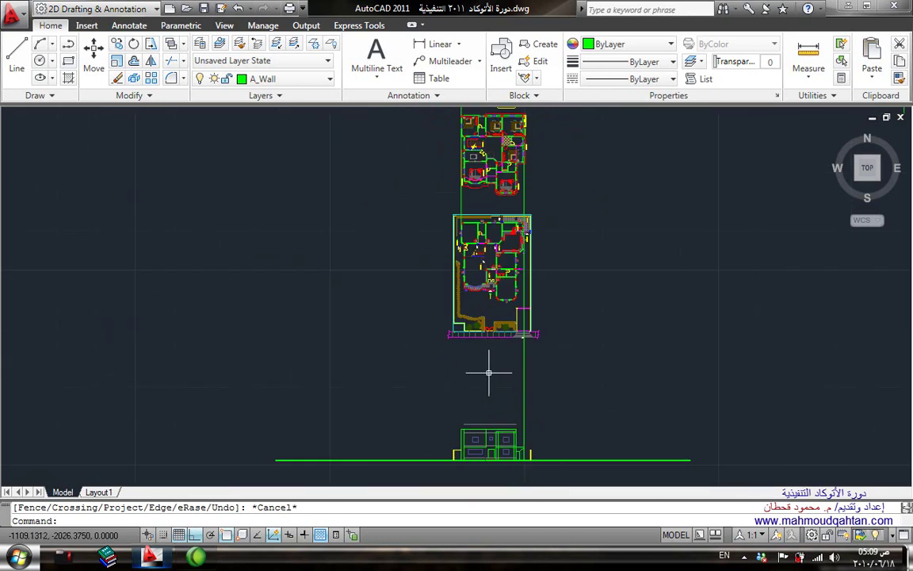
scroll(489, 444, "up", 3)
scroll(489, 238, "down", 3)
scroll(451, 291, "up", 3)
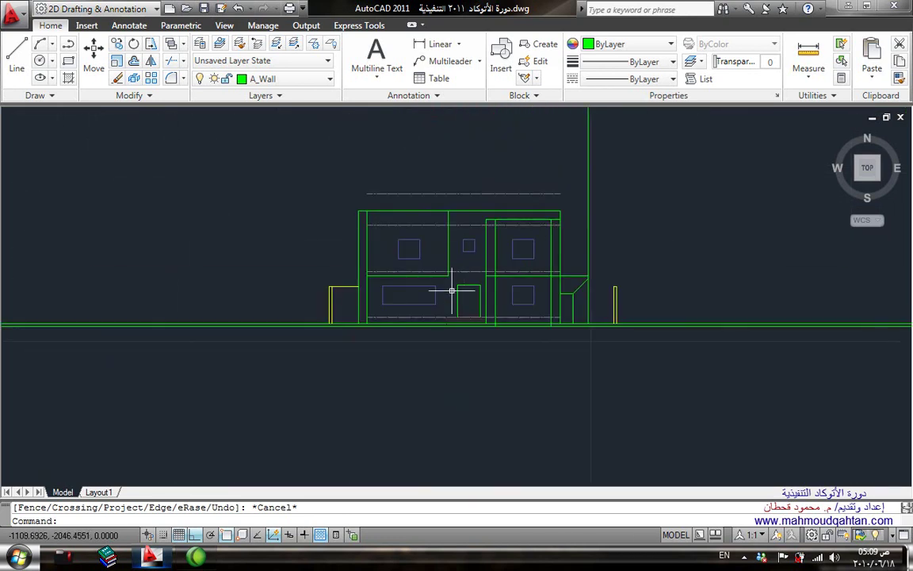
scroll(451, 291, "up", 3)
Erase the short porch ledge and diagonal porch roof lines on the right side
type("ex")
key("Return")
key("Return")
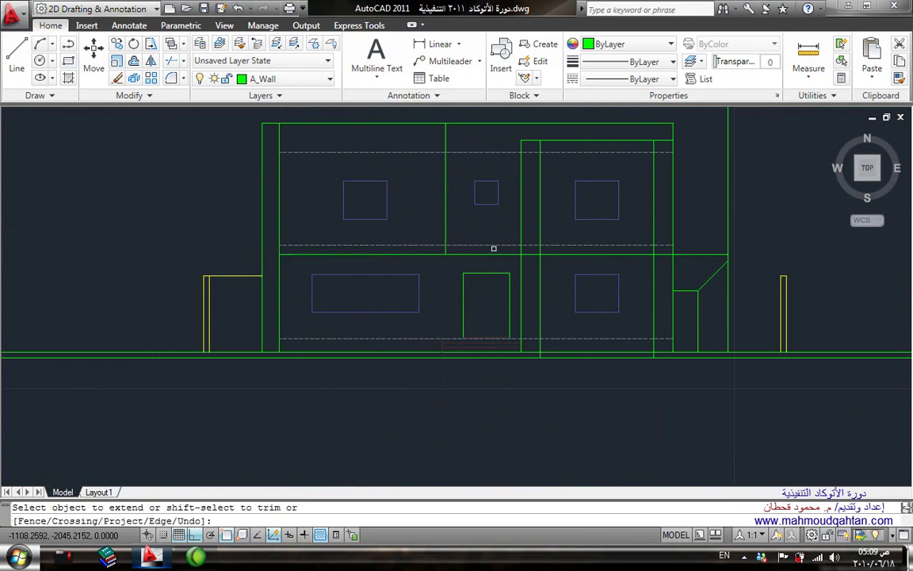
key("Escape")
middle_click_drag(432, 254, 345, 310)
middle_click_drag(593, 283, 528, 298)
scroll(535, 329, "up", 3)
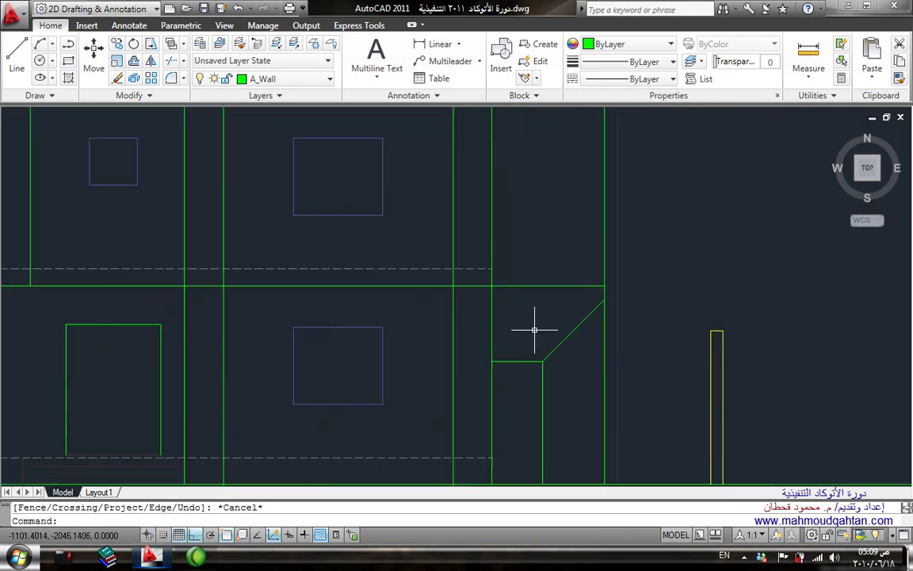
middle_click_drag(561, 340, 552, 314)
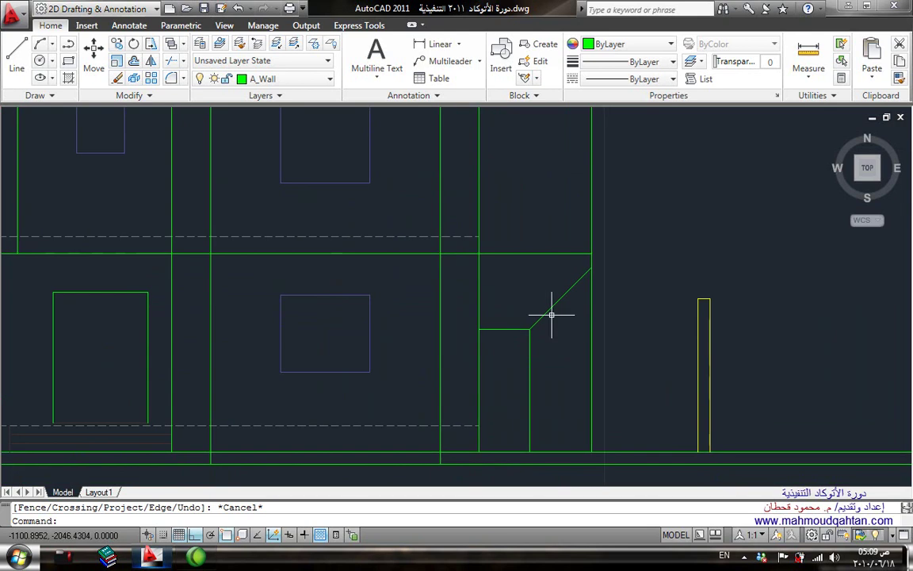
left_click_drag(520, 321, 500, 346)
key("Delete")
left_click(555, 300)
key("Delete")
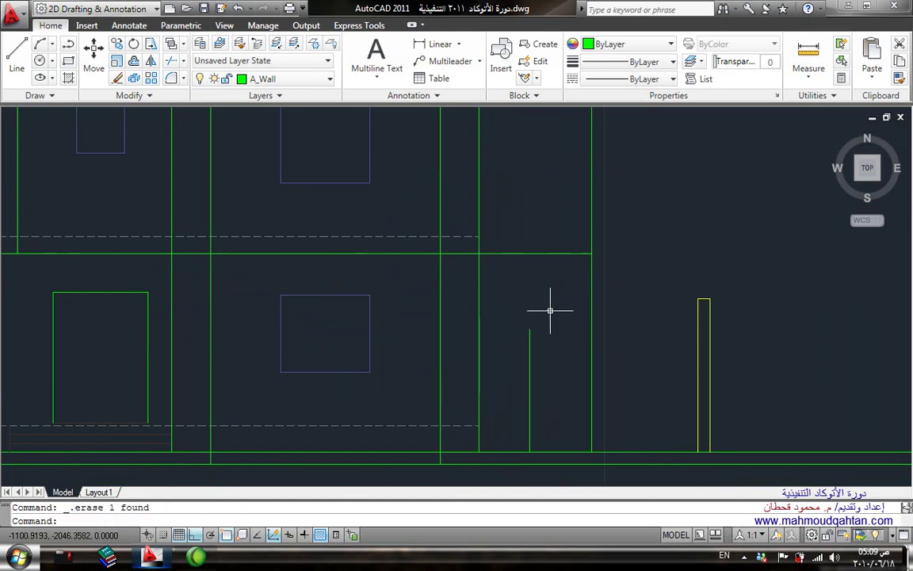
Extend the right vertical line up to the floor-dividing line and check the roof corner
type("ex")
key("Return")
key("Return")
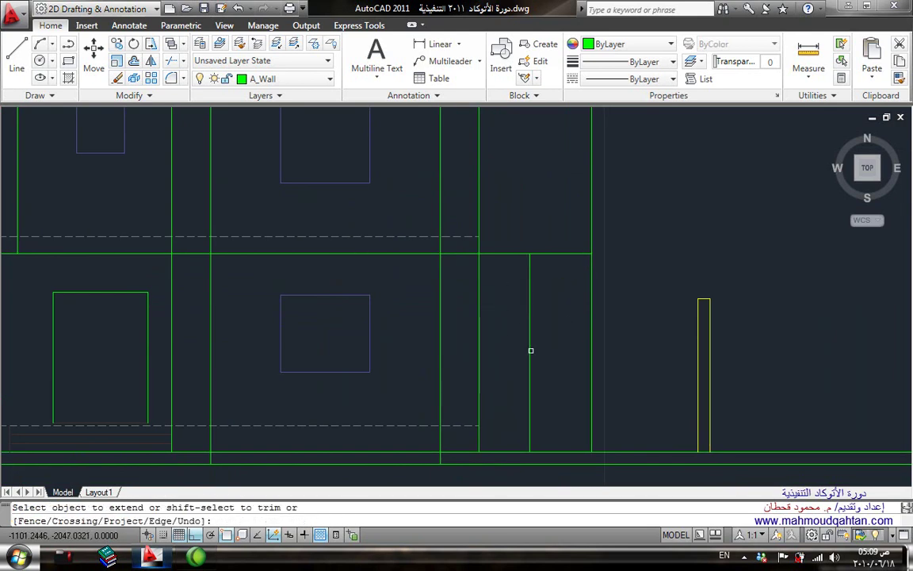
key("Escape")
scroll(553, 285, "down", 3)
middle_click_drag(553, 285, 546, 353)
scroll(535, 288, "up", 3)
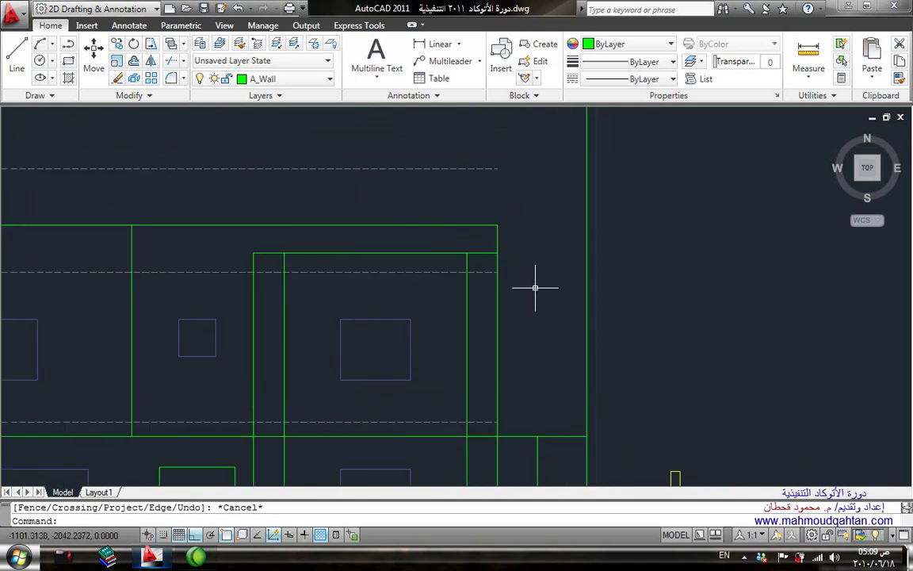
type("f")
key("Return")
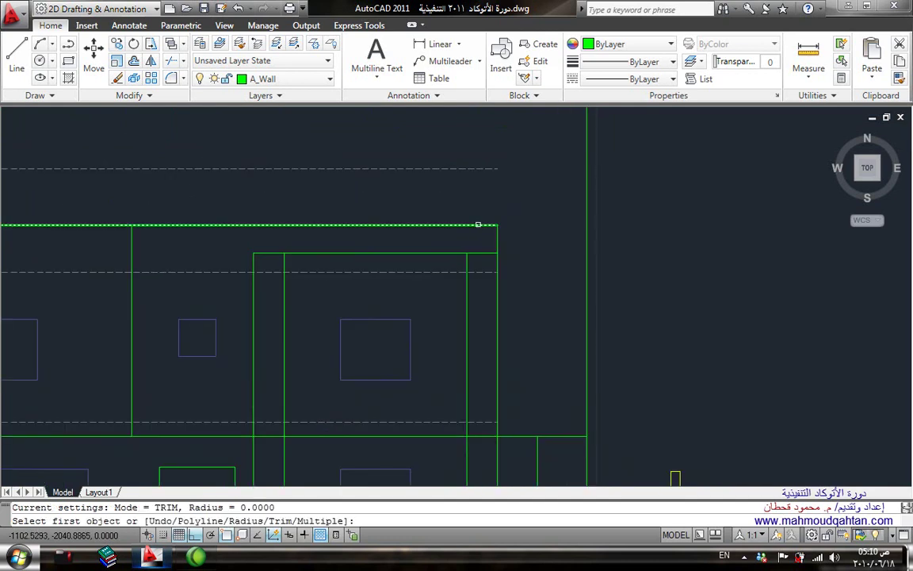
left_click(481, 227)
key("Escape")
scroll(576, 444, "down", 4)
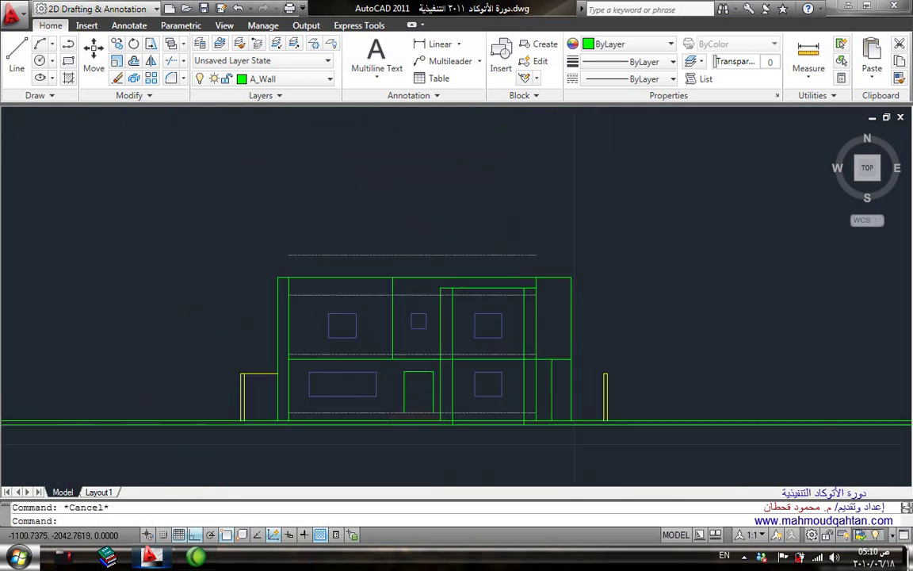
scroll(561, 300, "down", 2)
Pan and zoom to bring both floor plans into view
scroll(566, 299, "down", 2)
scroll(567, 310, "down", 2)
scroll(571, 184, "up", 3)
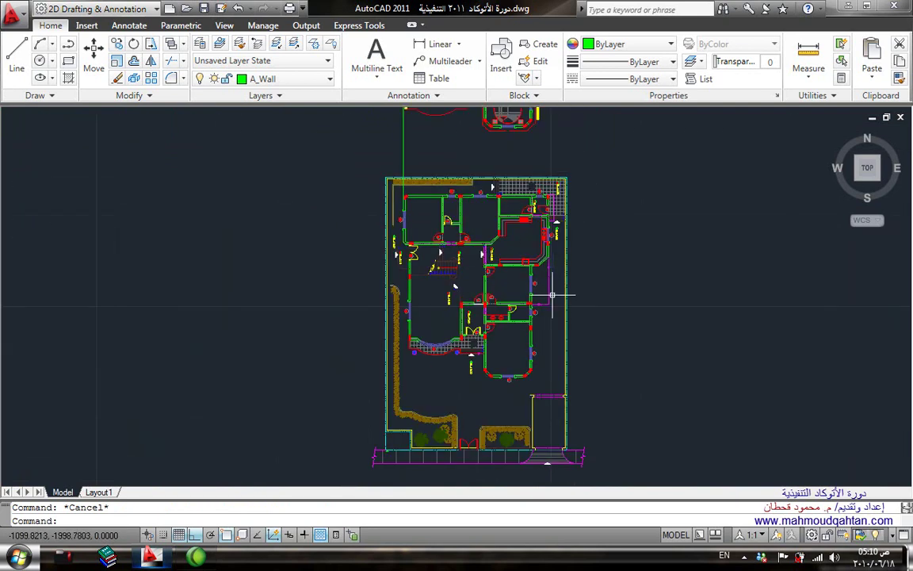
scroll(545, 272, "down", 2)
middle_click_drag(547, 190, 560, 287)
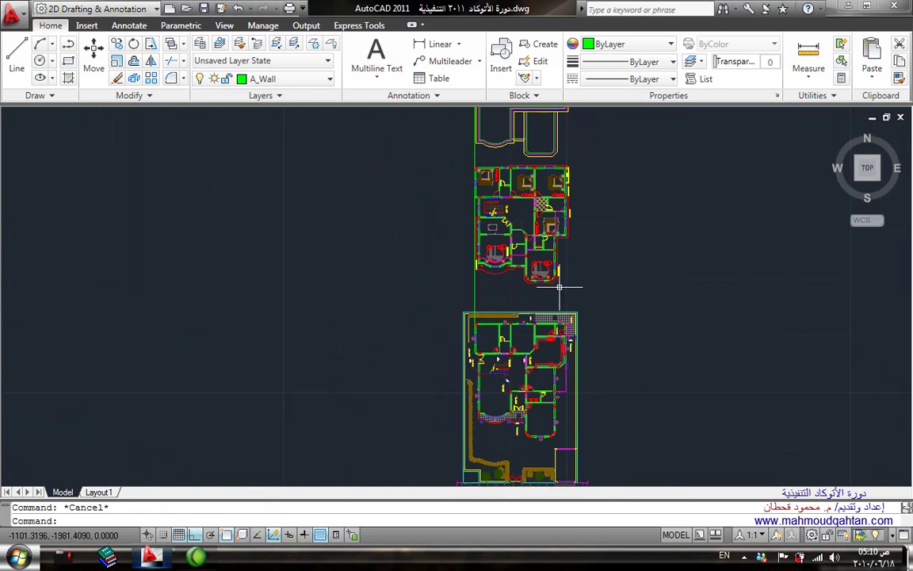
scroll(549, 346, "up", 2)
scroll(547, 349, "up", 2)
scroll(547, 349, "up", 2)
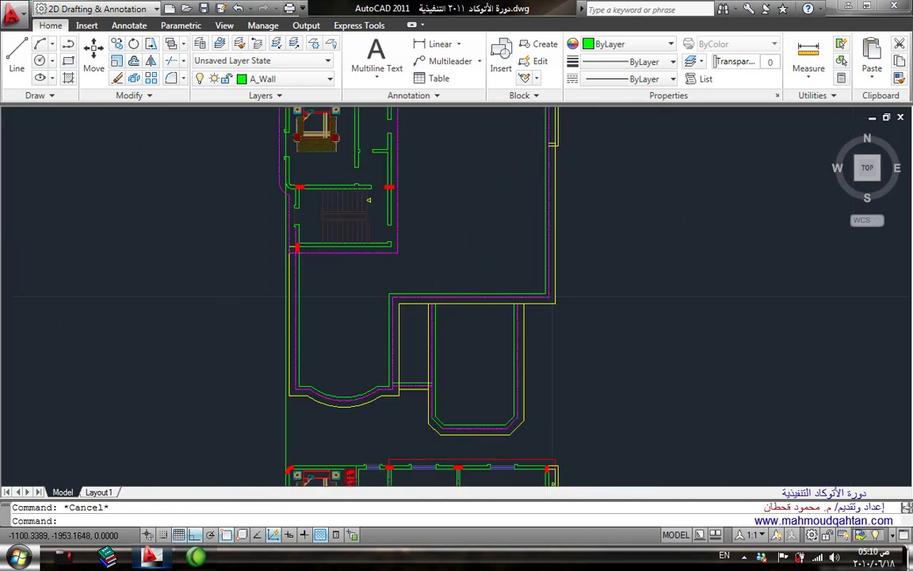
scroll(546, 349, "up", 2)
Start a line from a plan wall, then cancel it and re-centre the view
type("l")
key("Return")
left_click(547, 277)
scroll(547, 277, "down", 3)
scroll(547, 317, "down", 2)
scroll(555, 373, "up", 2)
scroll(603, 357, "up", 3)
key("Escape")
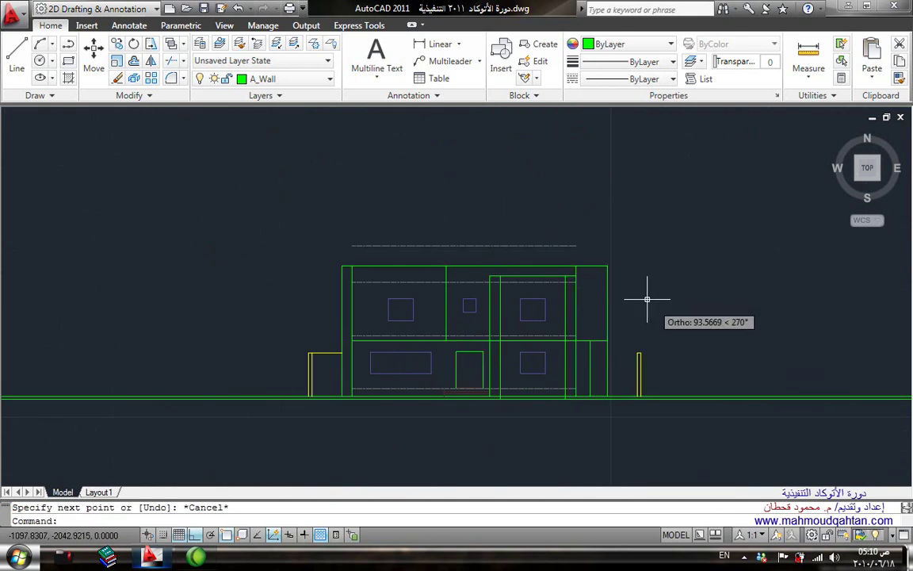
scroll(617, 310, "down", 2)
scroll(603, 353, "down", 4)
middle_click_drag(566, 143, 566, 259)
scroll(566, 259, "up", 3)
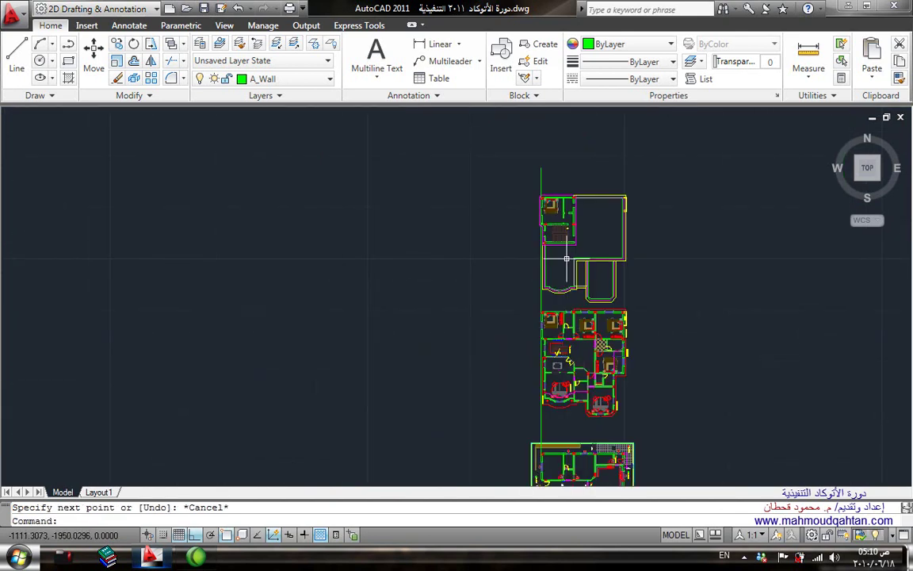
Copy a stair-room wall line from the plan, using a base point on the wall
type("co")
key("Return")
scroll(568, 238, "up", 4)
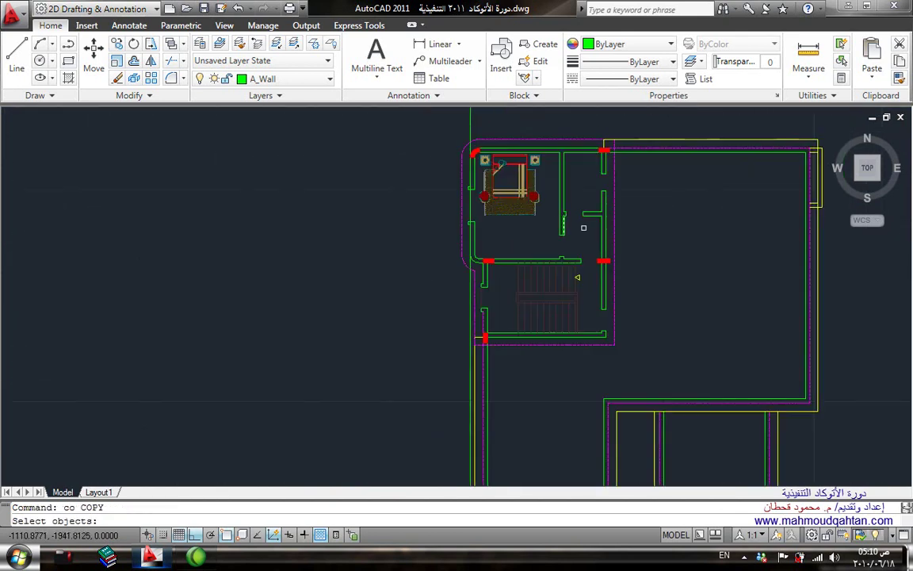
scroll(567, 230, "up", 3)
left_click(591, 309)
key("Return")
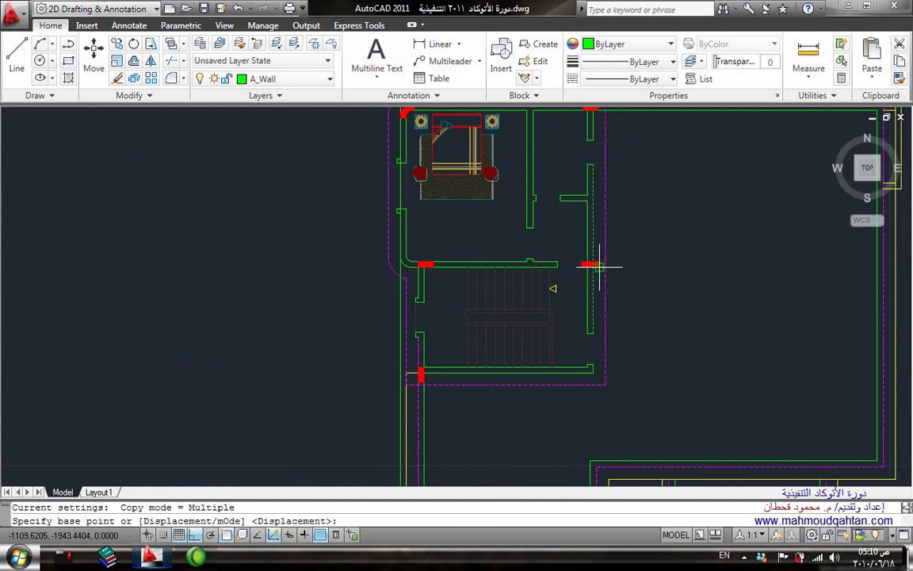
left_click(601, 266)
scroll(563, 349, "down", 6)
scroll(564, 235, "up", 3)
scroll(575, 293, "up", 2)
scroll(587, 371, "up", 2)
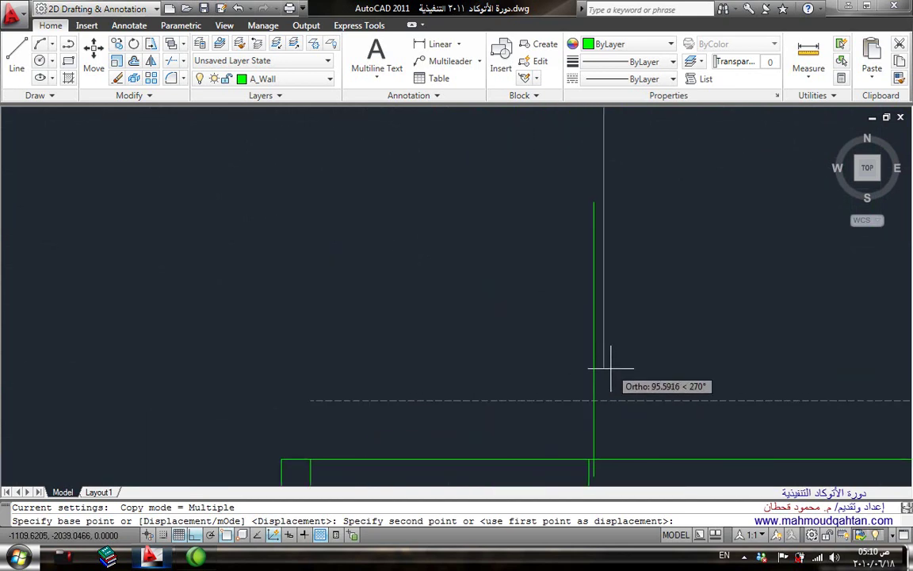
key("Escape")
scroll(523, 349, "down", 2)
Fillet the dashed top line to the right and left vertical lines, closing the stair-room box
type("f")
key("Return")
left_click(536, 342)
left_click(565, 354)
scroll(555, 397, "up", 4)
type("tr")
key("Return")
key("Return")
key("Escape")
middle_click_drag(467, 273, 732, 298)
type("f")
key("Return")
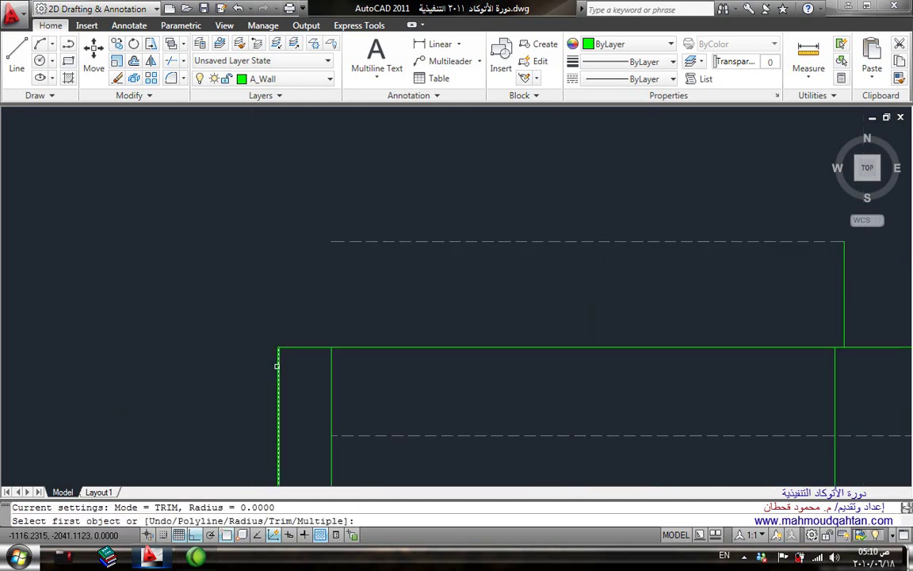
left_click(280, 362)
left_click(348, 241)
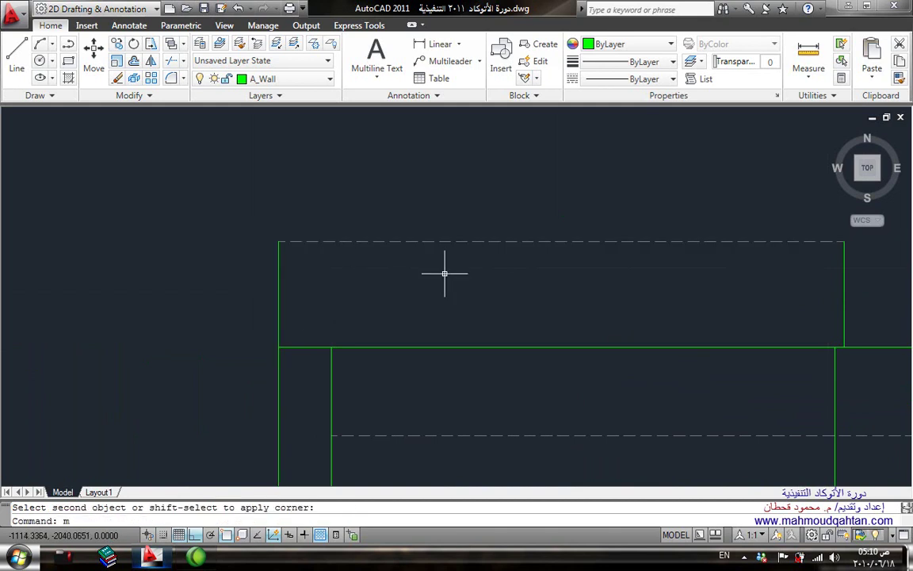
Match the dashed top line to a solid wall line so it becomes solid
type("a")
key("Return")
left_click(281, 244)
left_click(464, 204)
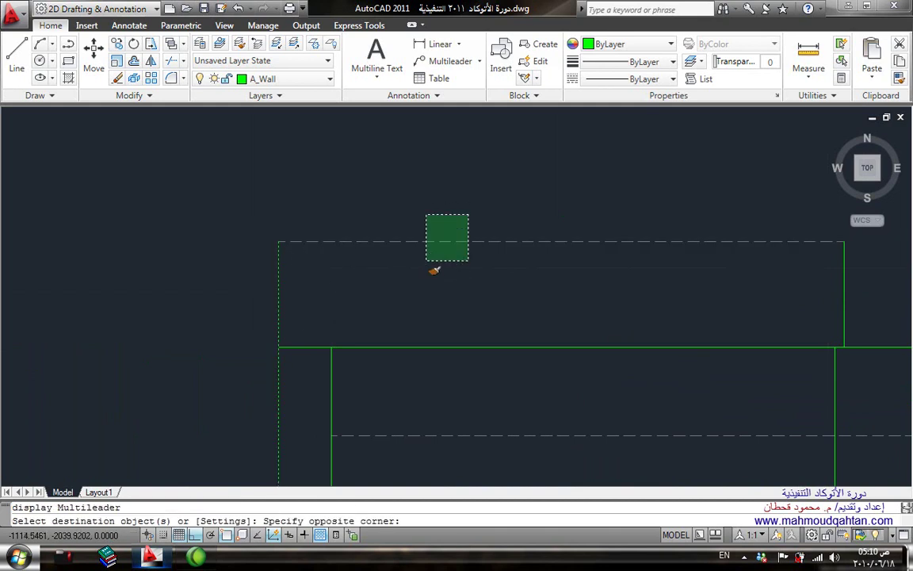
left_click(255, 252)
key("Return")
scroll(463, 333, "down", 3)
scroll(463, 333, "down", 2)
scroll(463, 333, "up", 3)
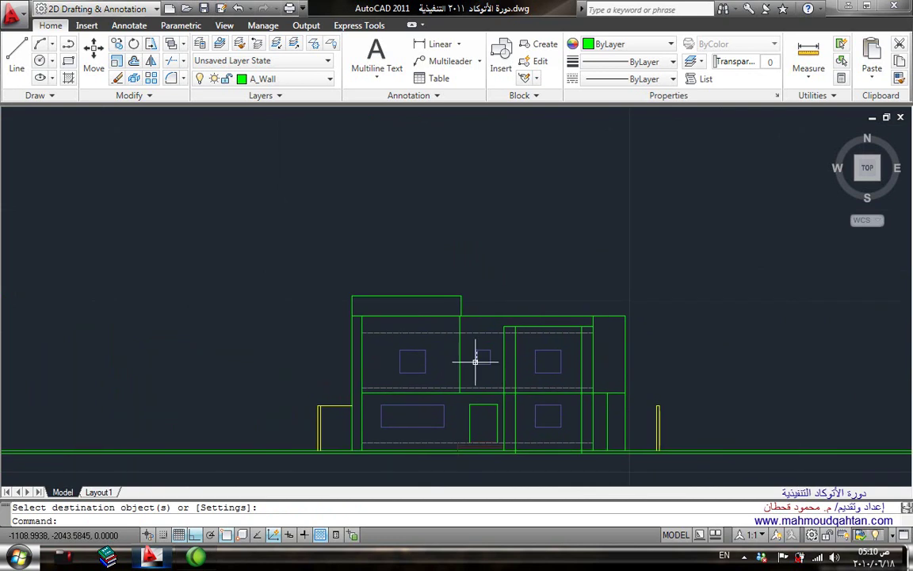
scroll(501, 445, "down", 5)
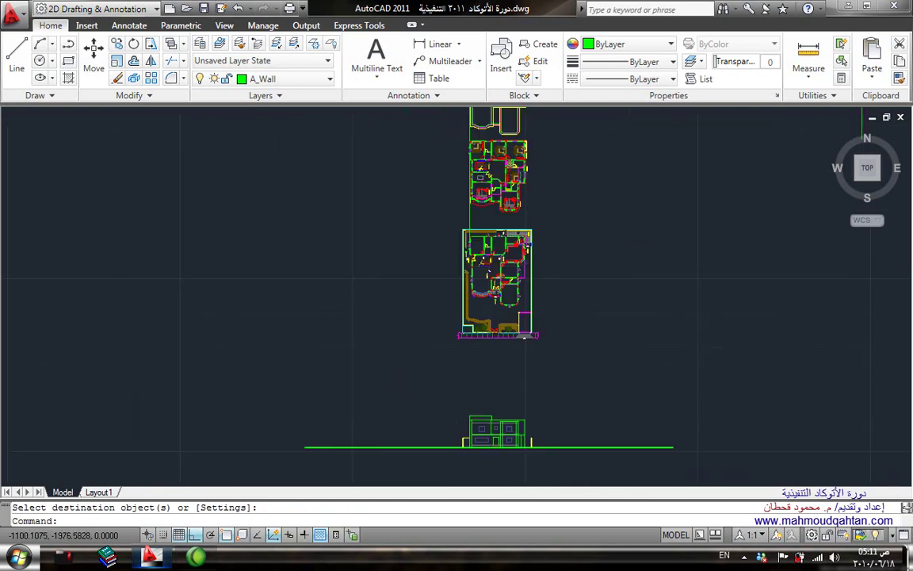
Start a line from a wall point in the upper-right bay, then cancel it
scroll(524, 336, "up", 5)
type("l")
key("Return")
scroll(520, 226, "up", 4)
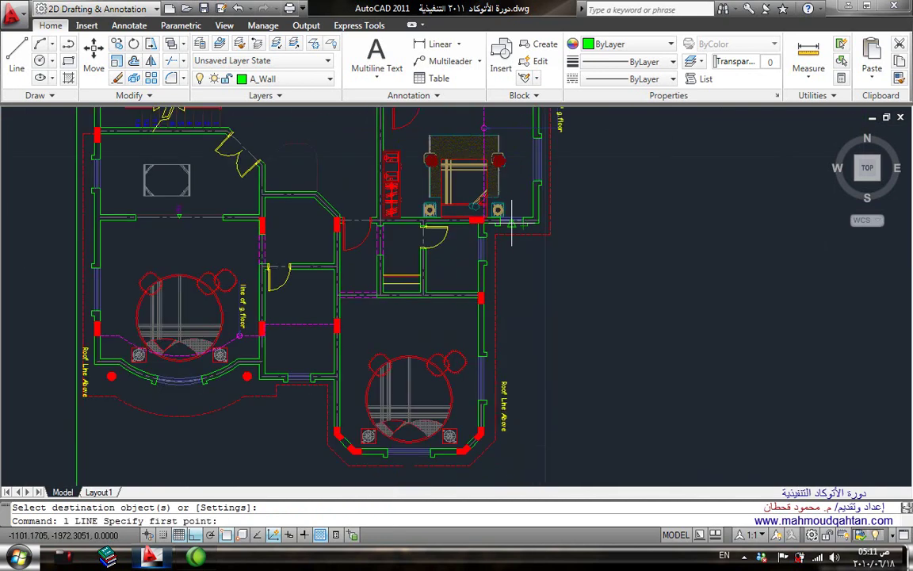
left_click(511, 222)
scroll(527, 159, "down", 3)
scroll(525, 317, "down", 2)
scroll(531, 337, "up", 4)
scroll(547, 293, "up", 2)
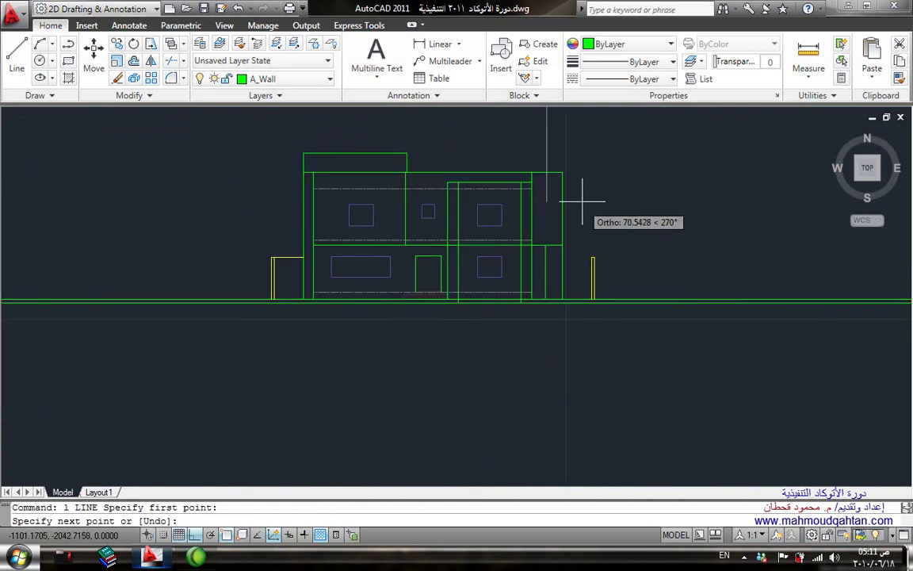
scroll(543, 208, "up", 3)
key("Escape")
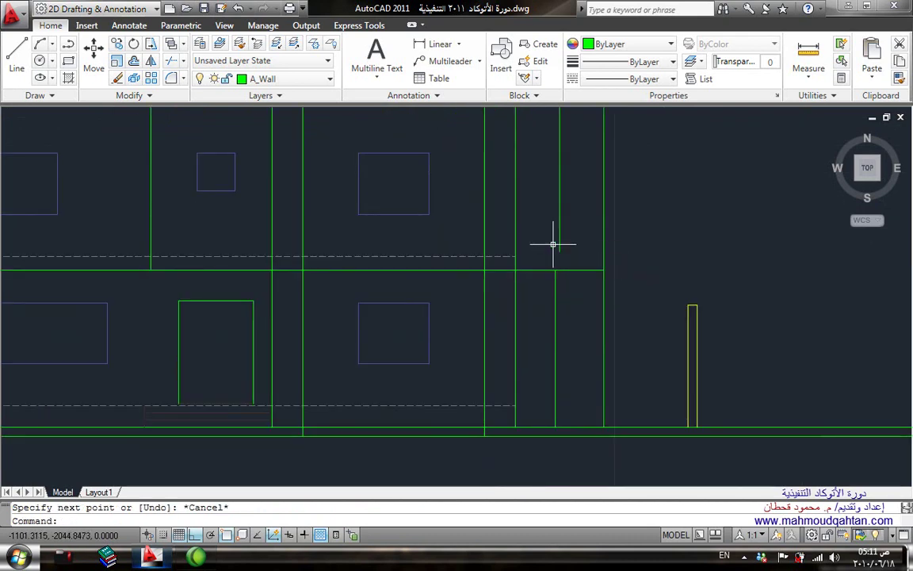
Extend the window box's horizontal lines to the vertical boundary line
middle_click_drag(553, 244, 528, 308)
key("Return")
left_click_drag(553, 290, 546, 285)
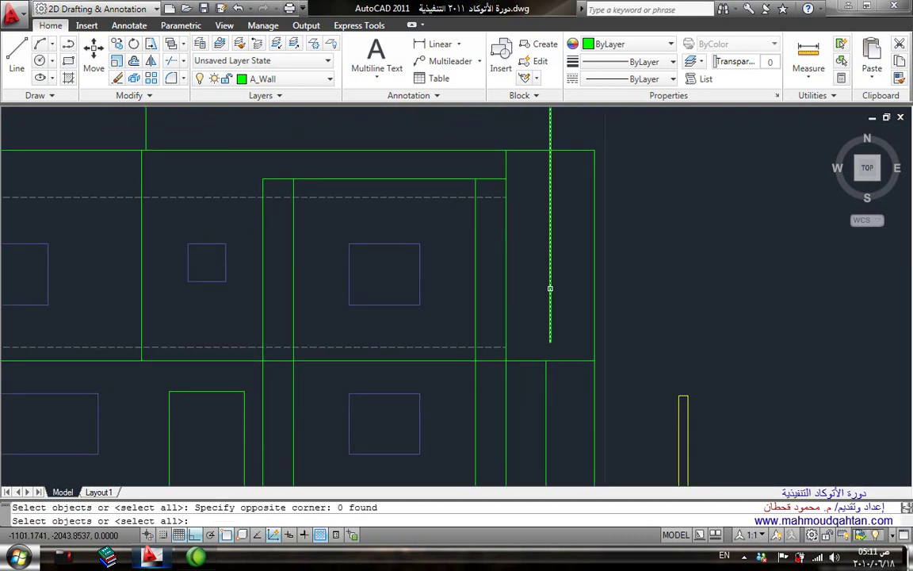
key("Return")
left_click(385, 321)
key("Escape")
Trim away the excess line segments around the new window
type("tr")
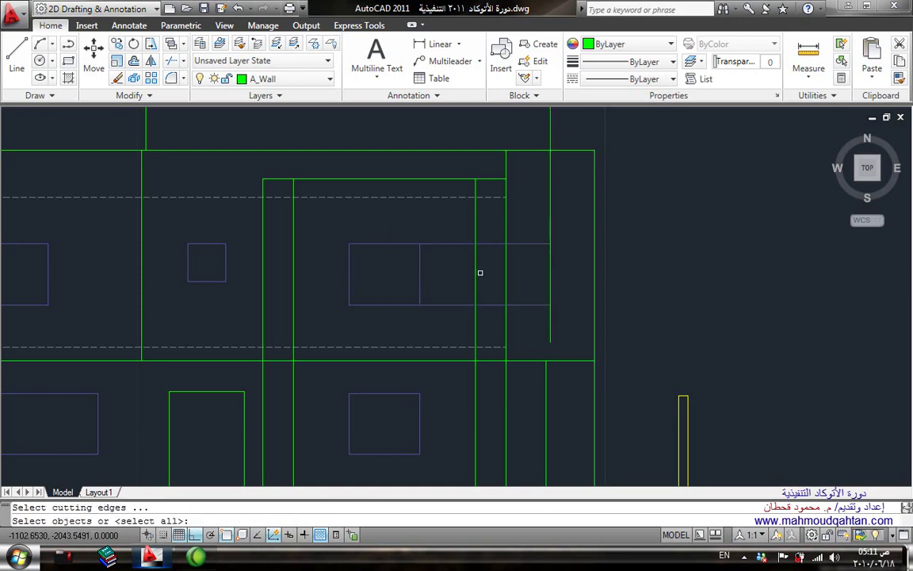
key("Return")
key("Return")
left_click(458, 230)
left_click(436, 309)
key("Escape")
Measure the wall width on the upper floor plan, reading 0.8
scroll(493, 258, "up", 2)
mouse_move(493, 258)
middle_mouse_down()
mouse_move(484, 323)
mouse_move(495, 475)
middle_mouse_up()
scroll(484, 320, "down", 5)
scroll(496, 475, "up", 3)
scroll(520, 282, "up", 2)
scroll(520, 281, "down", 3)
middle_click_drag(520, 282, 507, 357)
scroll(483, 238, "up", 3)
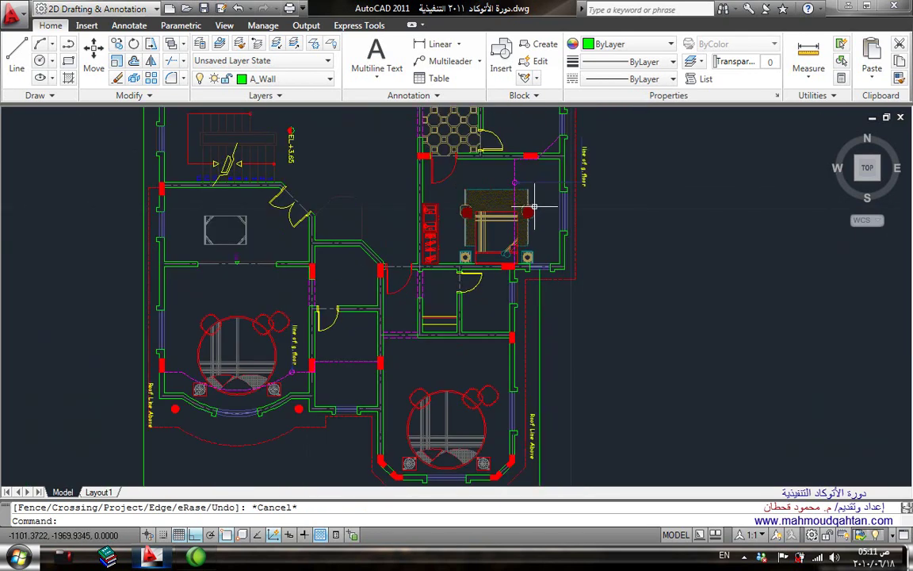
scroll(467, 207, "up", 2)
left_click(436, 43)
key("Return")
left_click(547, 321)
key("Escape")
Offset the window's vertical line by 0.4 to form the narrow width
scroll(555, 285, "down", 4)
scroll(476, 333, "up", 3)
middle_click_drag(531, 220, 532, 119)
scroll(531, 119, "down", 3)
scroll(520, 310, "up", 3)
scroll(555, 238, "up", 1)
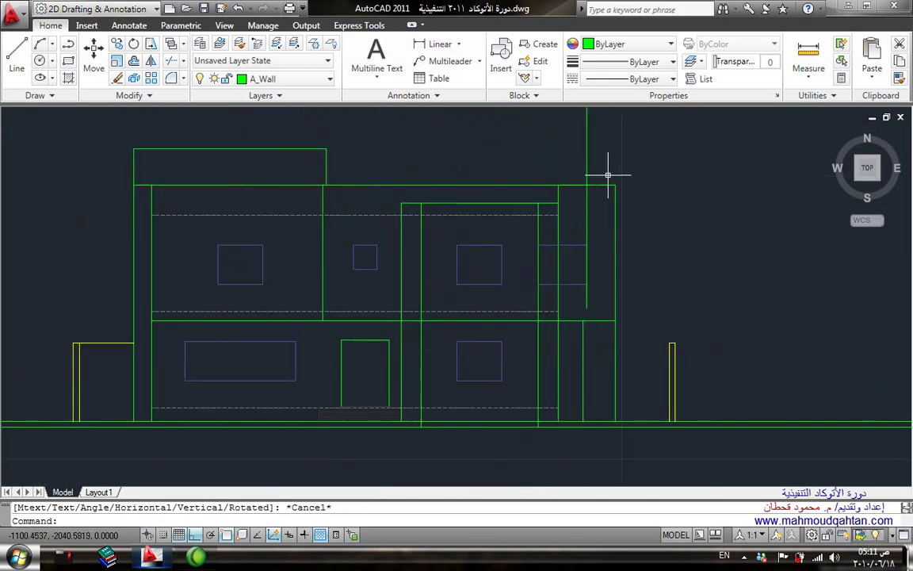
key("Return")
type("4")
key("Return")
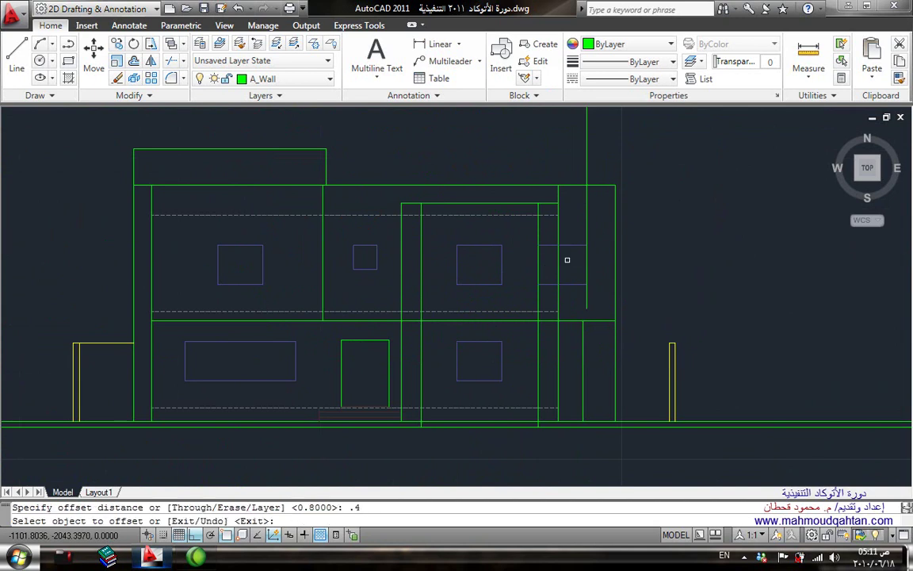
left_click(587, 220)
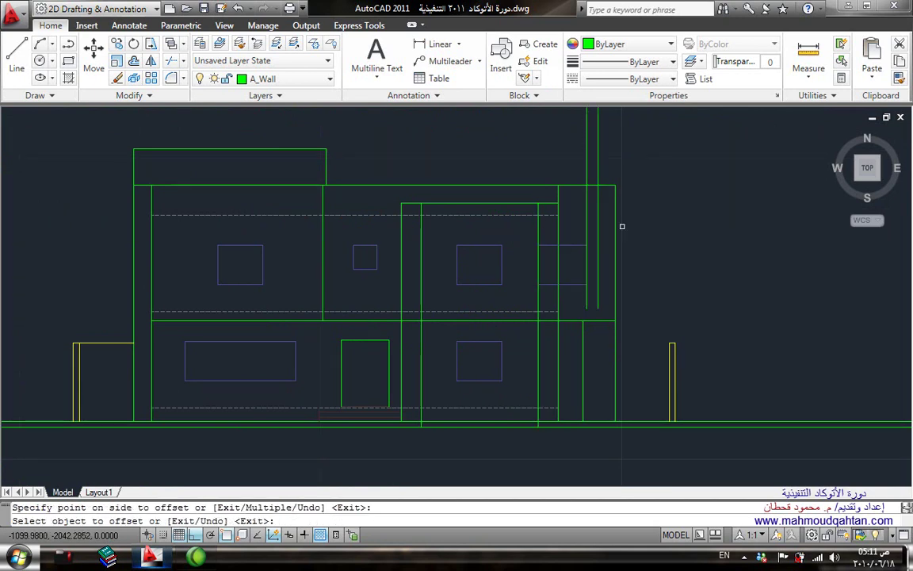
left_click(587, 212)
key("Escape")
Fillet the window's top and bottom lines with the verticals to close its corners
scroll(579, 261, "up", 3)
scroll(546, 310, "up", 1)
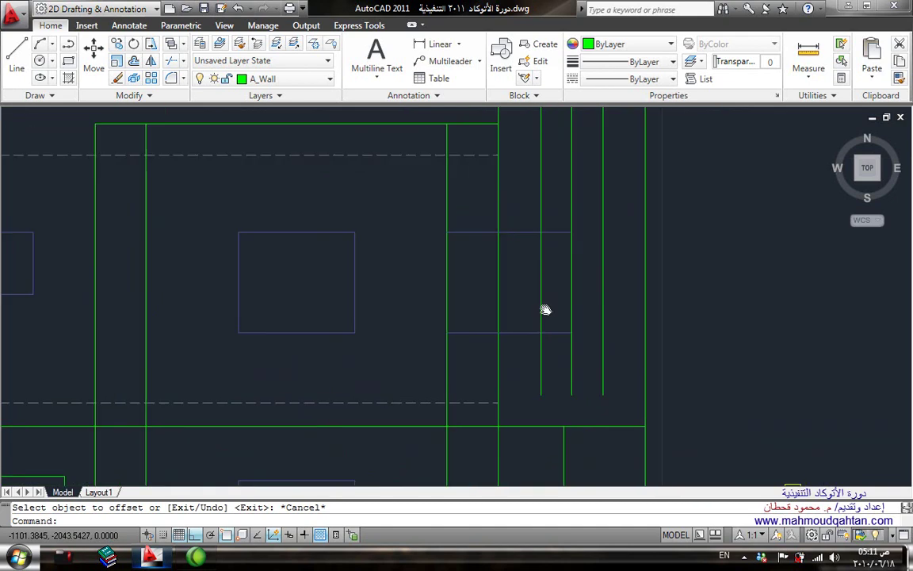
type("f")
key("Return")
left_click(551, 245)
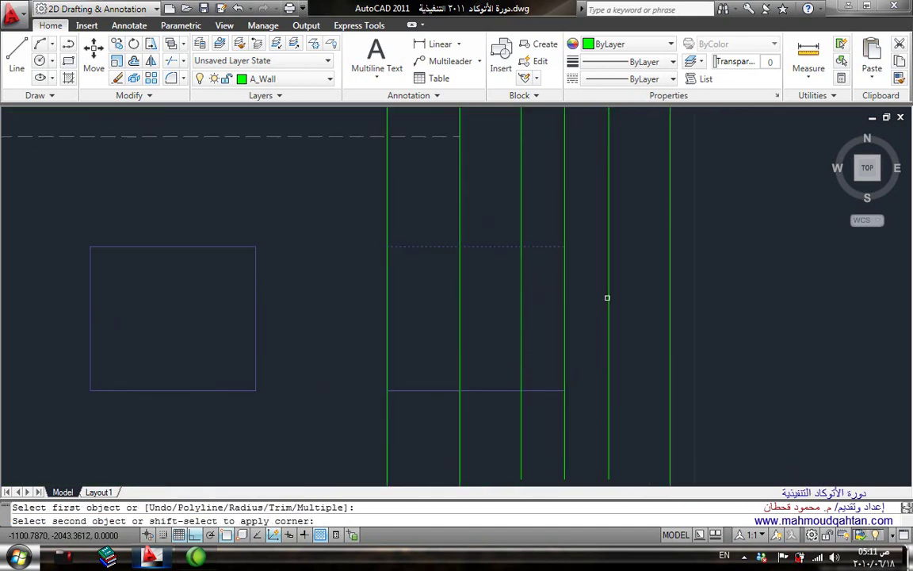
left_click(607, 297)
key("Return")
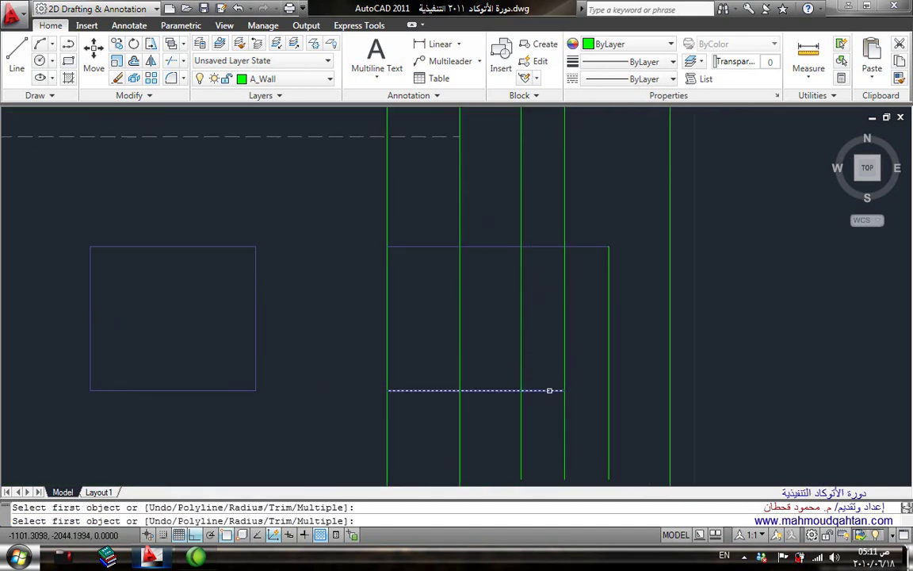
left_click(550, 390)
left_click(609, 328)
key("Return")
left_click(532, 247)
left_click(519, 263)
left_click(521, 270)
key("Return")
left_click(519, 283)
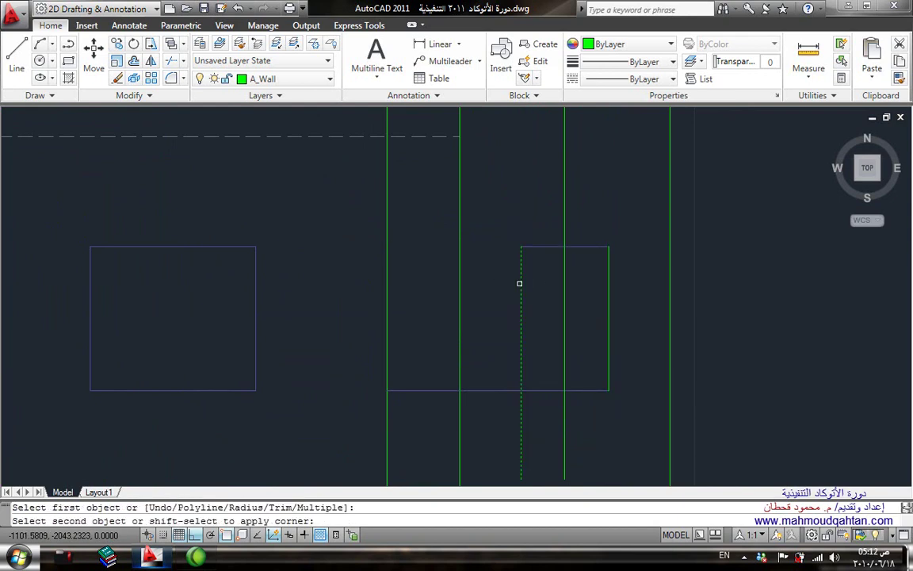
key("Escape")
Erase the leftover line beside the window
left_click(551, 326)
left_click(555, 302)
key("Delete")
scroll(555, 292, "down", 6)
scroll(559, 292, "up", 2)
Match the new window's properties to an existing blue window so it turns blue
type("a")
key("Return")
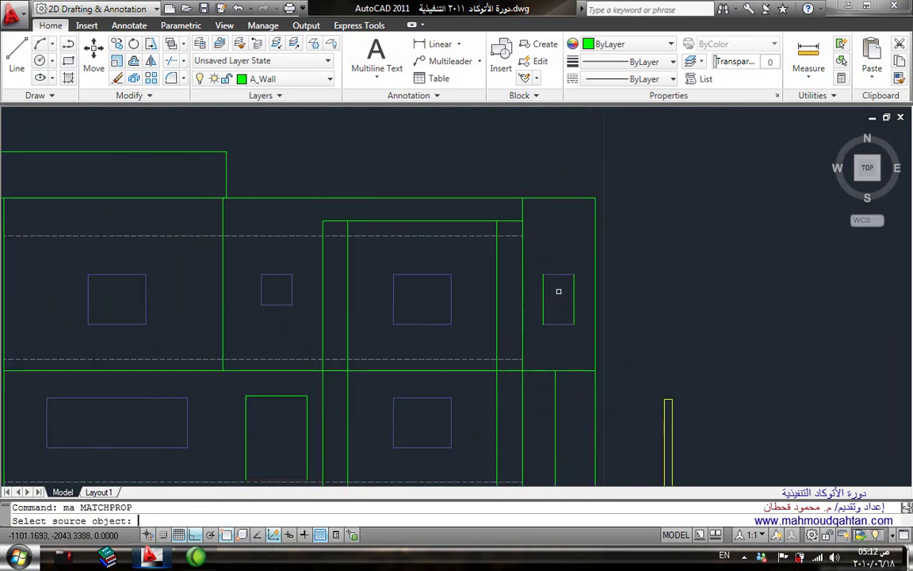
left_click(550, 277)
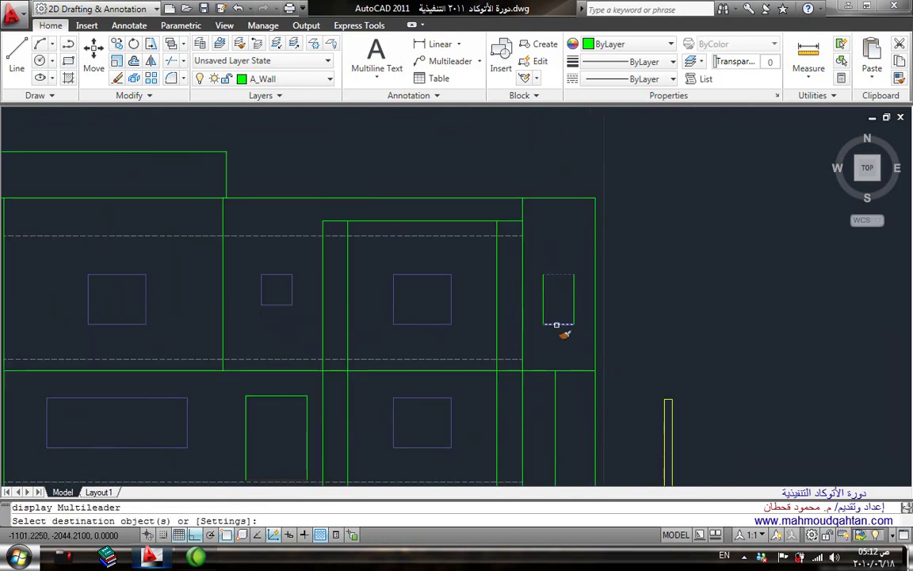
left_click(572, 294)
key("Return")
scroll(519, 254, "down", 6)
scroll(631, 285, "up", 4)
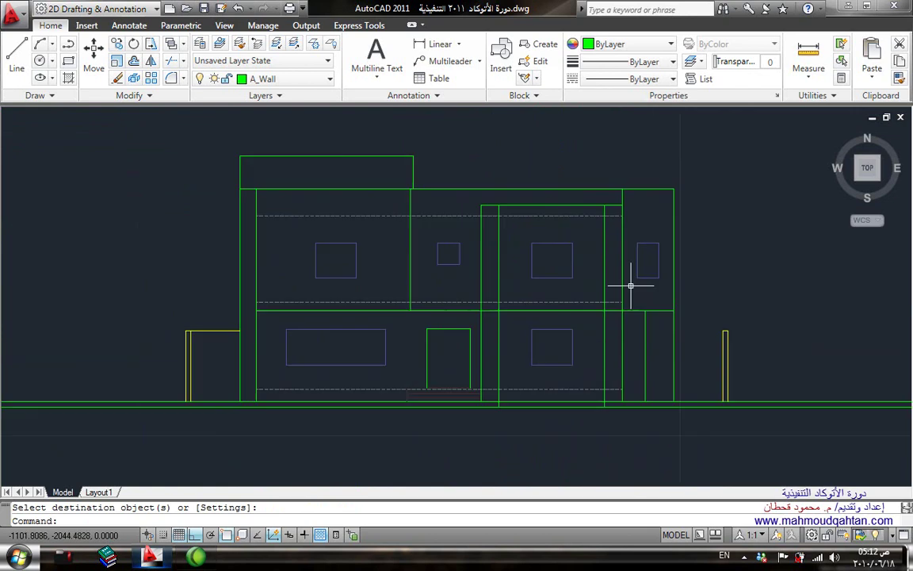
scroll(555, 306, "down", 2)
scroll(531, 220, "up", 3)
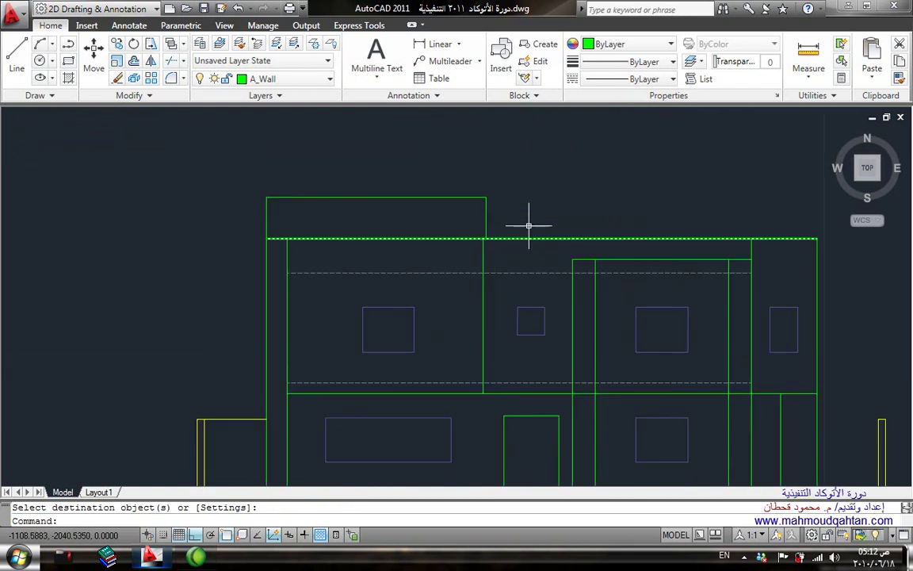
Draw a horizontal line across the upper-left wall from the wall corner to the left wall
middle_click_drag(356, 252, 374, 202)
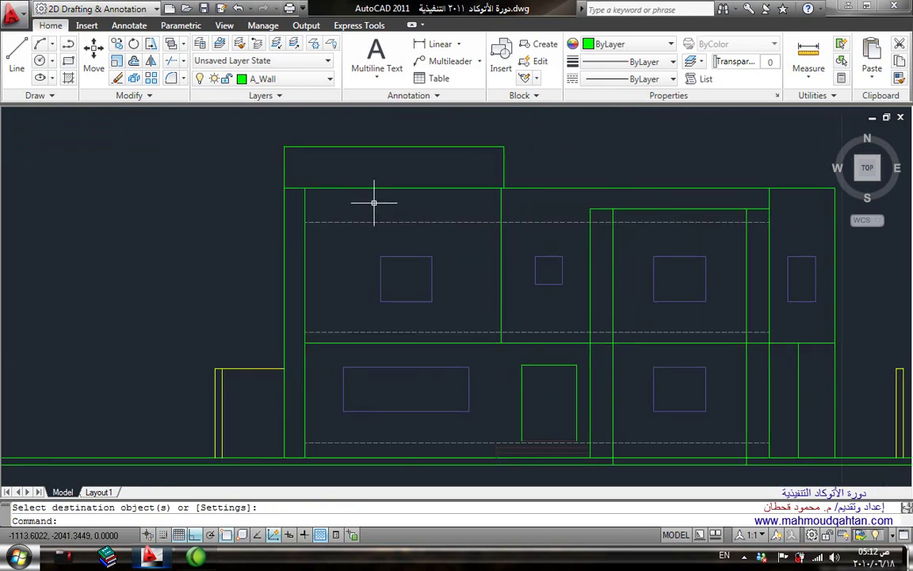
scroll(476, 323, "down", 1)
scroll(481, 349, "up", 1)
scroll(499, 301, "up", 2)
scroll(509, 337, "up", 1)
type("l")
key("Return")
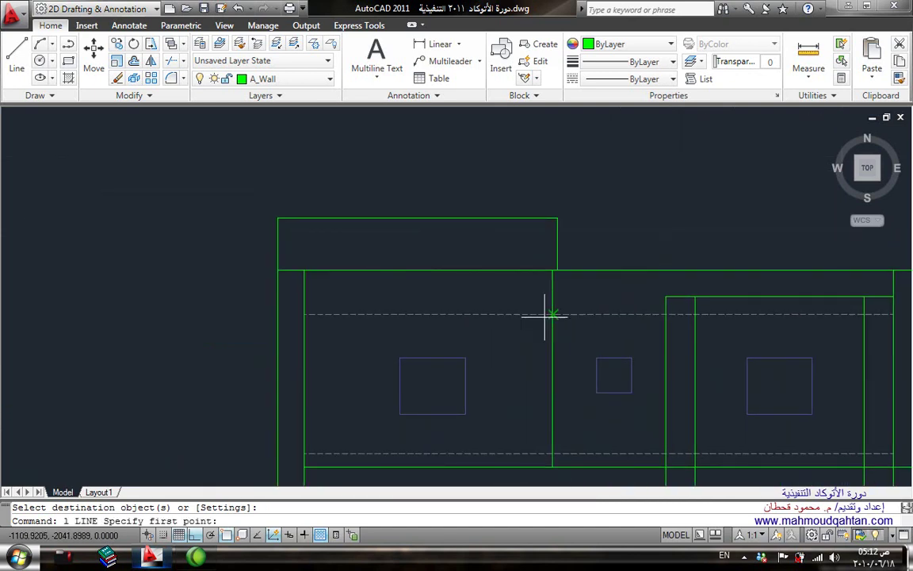
left_click(553, 314)
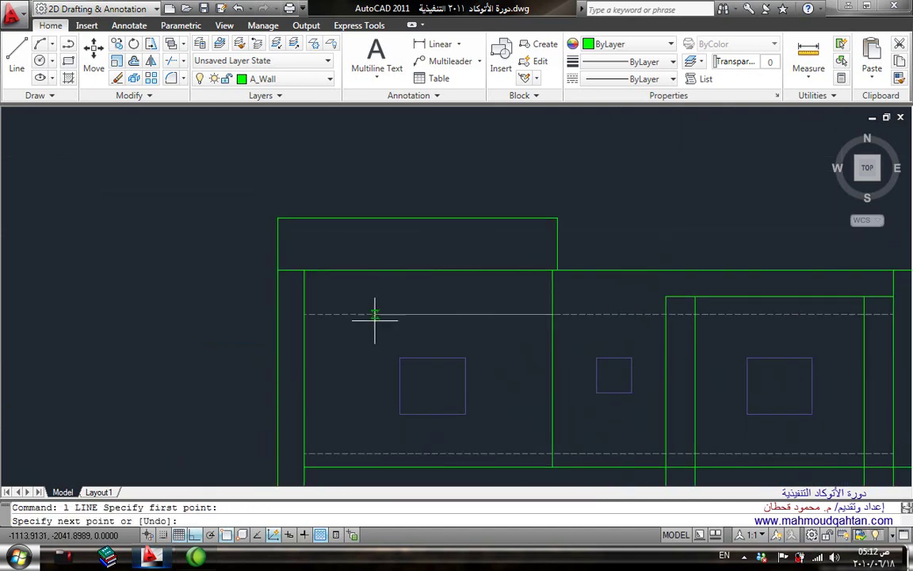
left_click(304, 314)
key("Escape")
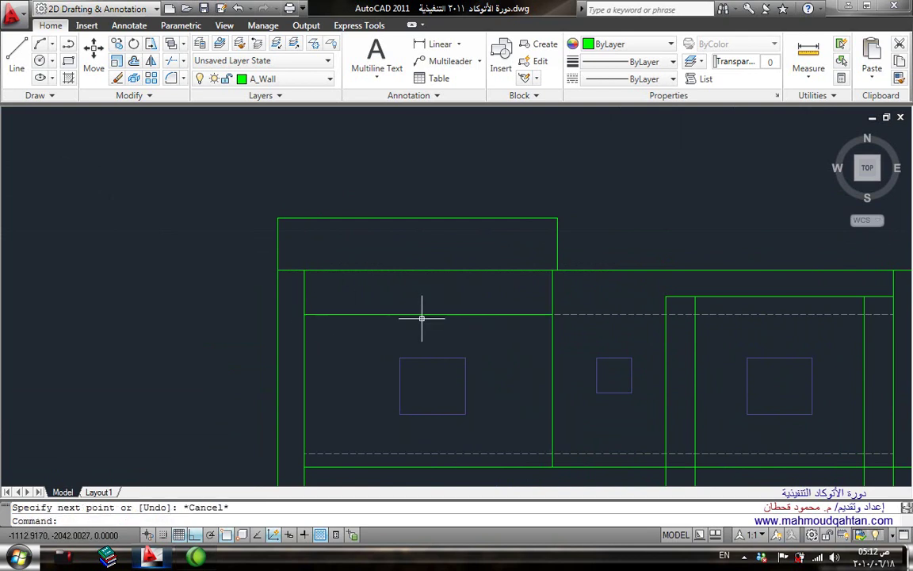
Draw a short horizontal top line on the right boundary wall
mouse_move(513, 341)
middle_mouse_down()
mouse_move(515, 291)
mouse_move(496, 305)
middle_mouse_up()
scroll(468, 271, "down", 5)
scroll(494, 306, "up", 2)
scroll(631, 341, "up", 3)
type("l")
key("Return")
left_click(648, 319)
left_click(587, 319)
key("Escape")
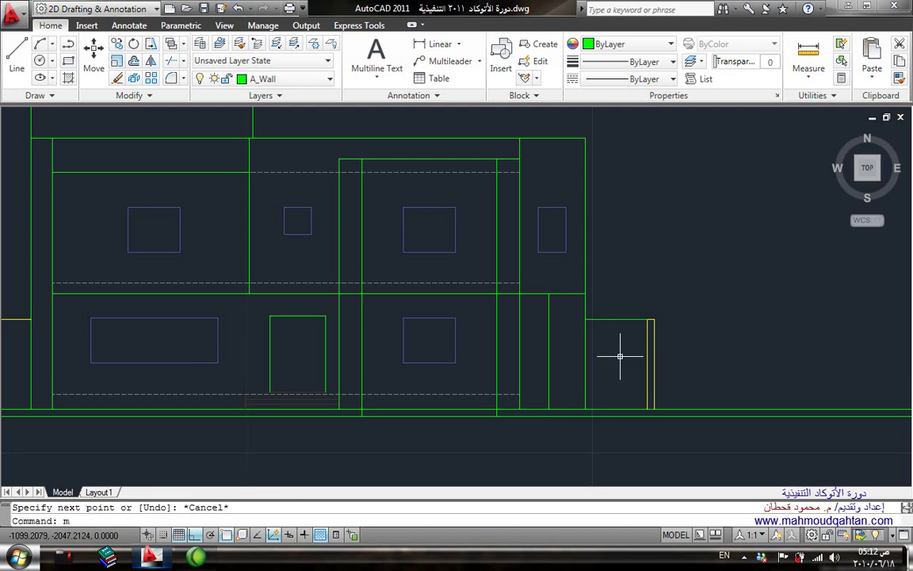
Match the short line to the yellow boundary wall so it turns yellow
type("a")
key("Return")
left_click(645, 354)
left_click(618, 340)
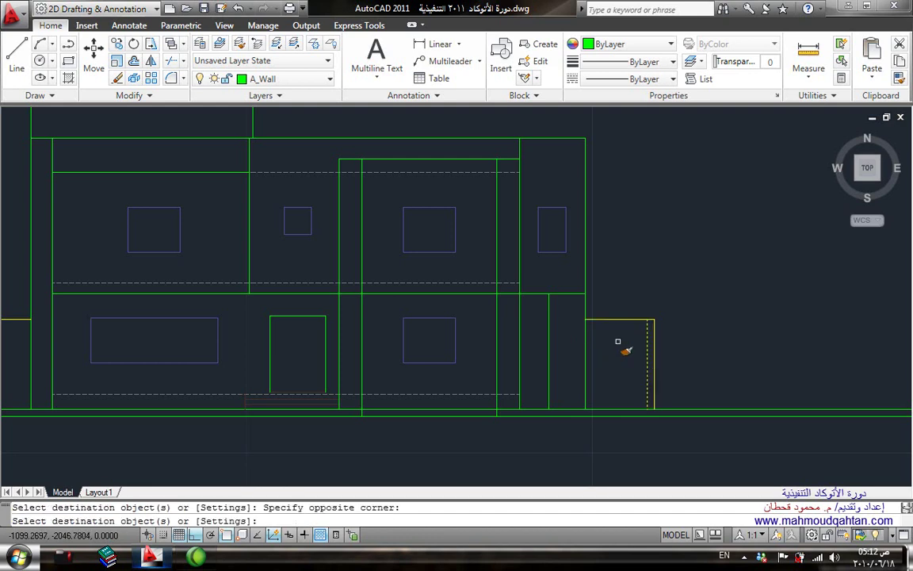
left_click(591, 310)
key("Return")
middle_click_drag(422, 230, 489, 316)
scroll(489, 317, "up", 1)
scroll(500, 370, "down", 2)
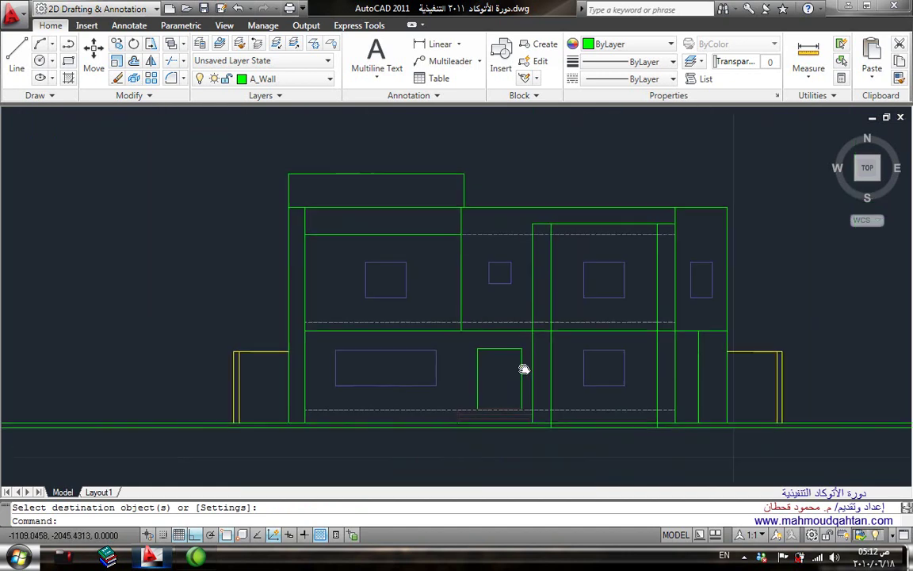
middle_click_drag(524, 368, 575, 406)
scroll(532, 308, "down", 6)
scroll(520, 301, "up", 2)
scroll(485, 402, "up", 2)
scroll(485, 402, "down", 5)
mouse_move(598, 261)
middle_mouse_down()
mouse_move(586, 229)
mouse_move(501, 410)
middle_mouse_up()
Pan and zoom to the coloured East Elevation reference drawing and regenerate the display with RE
scroll(531, 301, "down", 4)
scroll(490, 357, "up", 1)
middle_click_drag(489, 356, 33, 466)
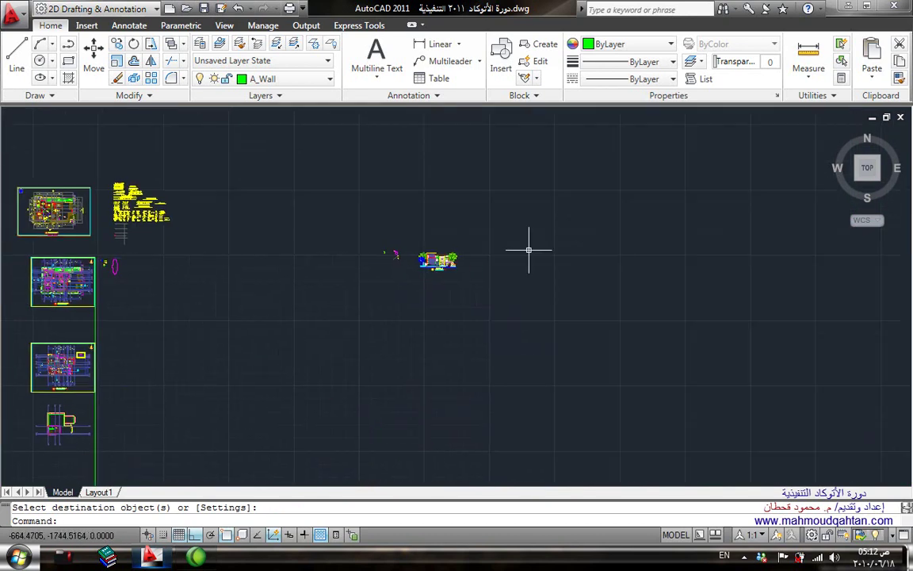
middle_click_drag(508, 319, 617, 362)
scroll(555, 310, "up", 4)
scroll(555, 310, "up", 3)
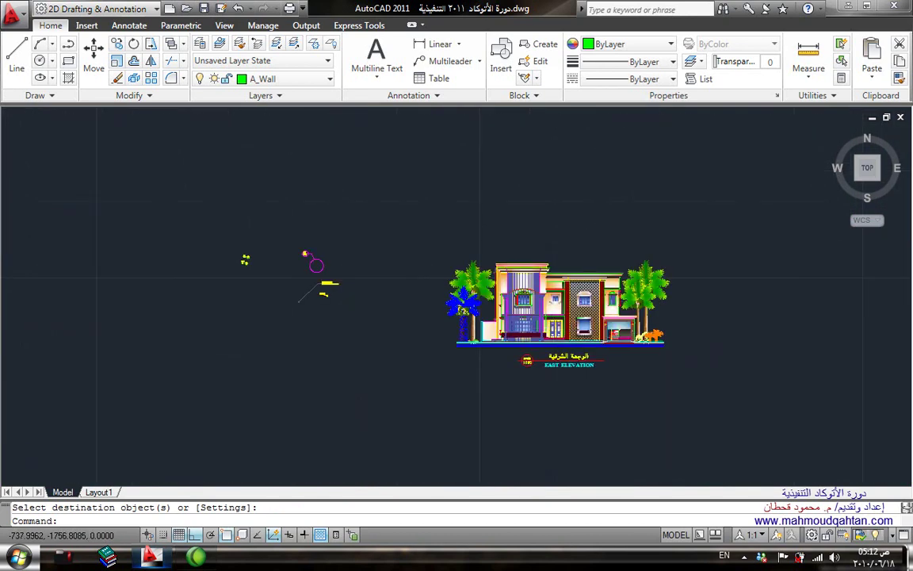
scroll(555, 309, "up", 3)
scroll(570, 321, "up", 2)
middle_click_drag(626, 272, 570, 320)
type("re")
key("Return")
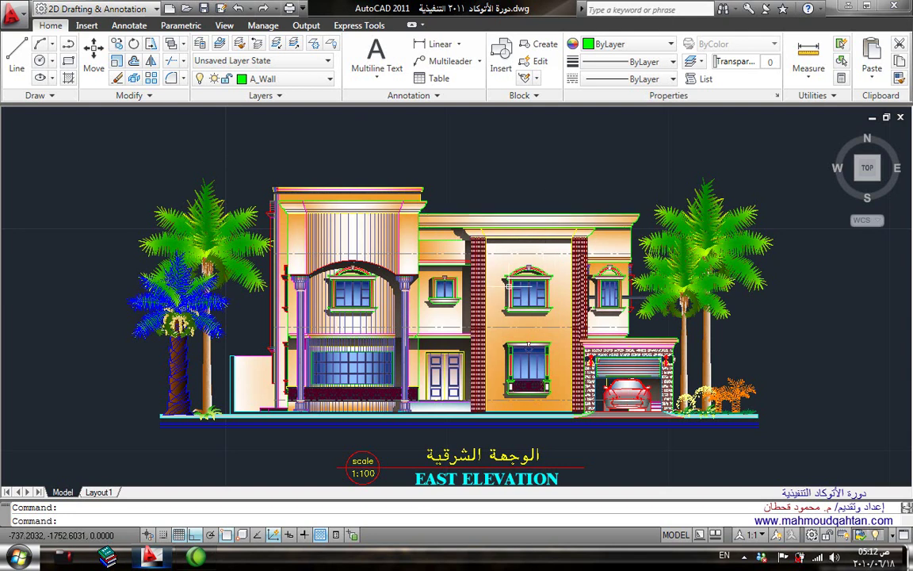
middle_click_drag(595, 212, 690, 214)
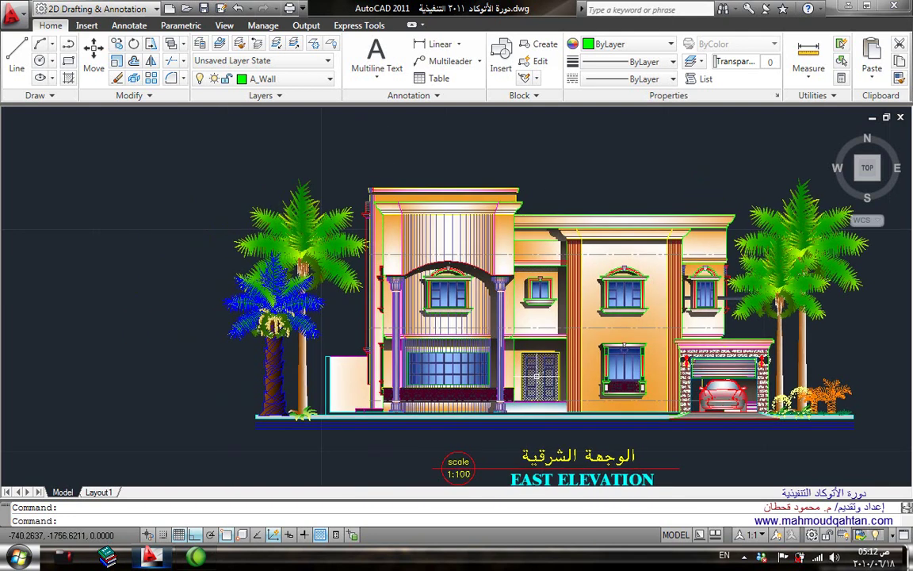
scroll(623, 262, "up", 1)
scroll(619, 266, "up", 2)
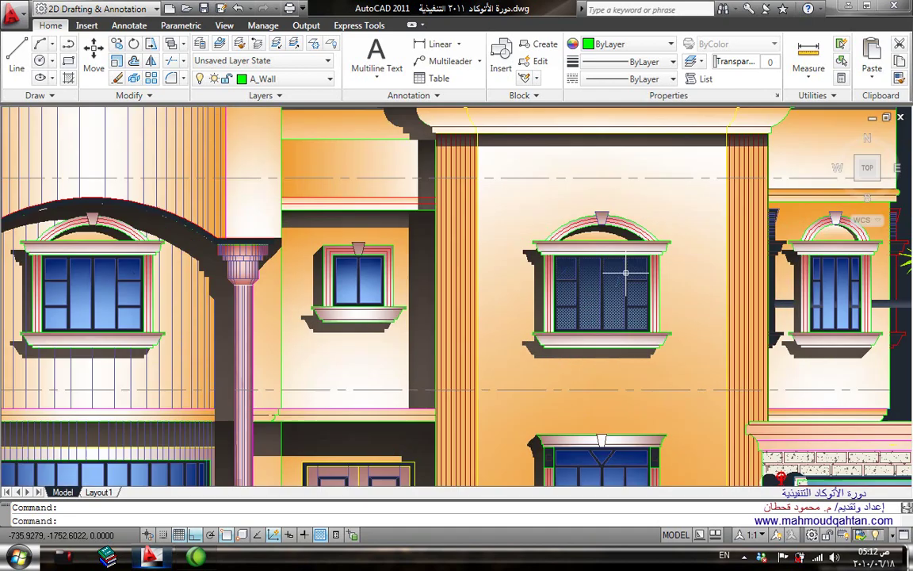
scroll(555, 238, "down", 3)
scroll(464, 310, "up", 3)
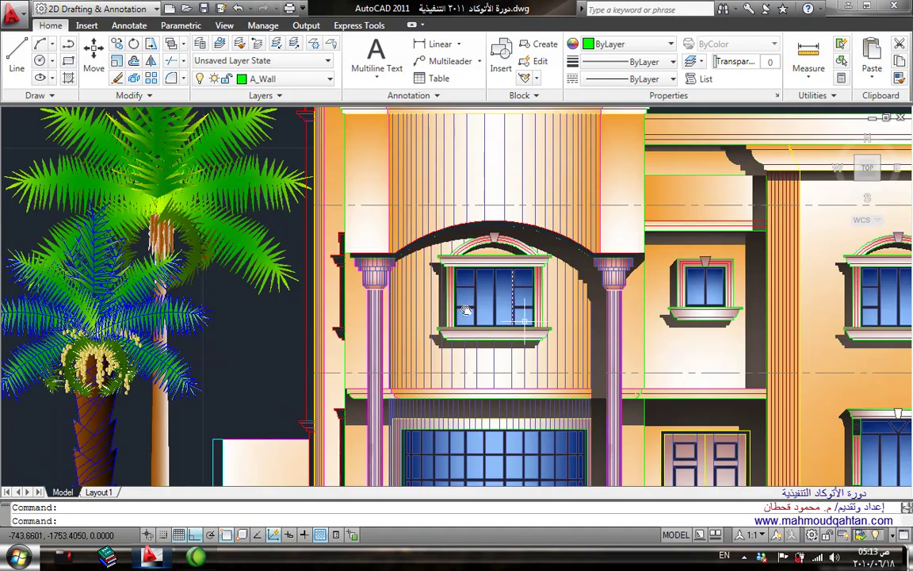
scroll(587, 270, "up", 1)
middle_click_drag(652, 215, 522, 212)
scroll(515, 202, "down", 2)
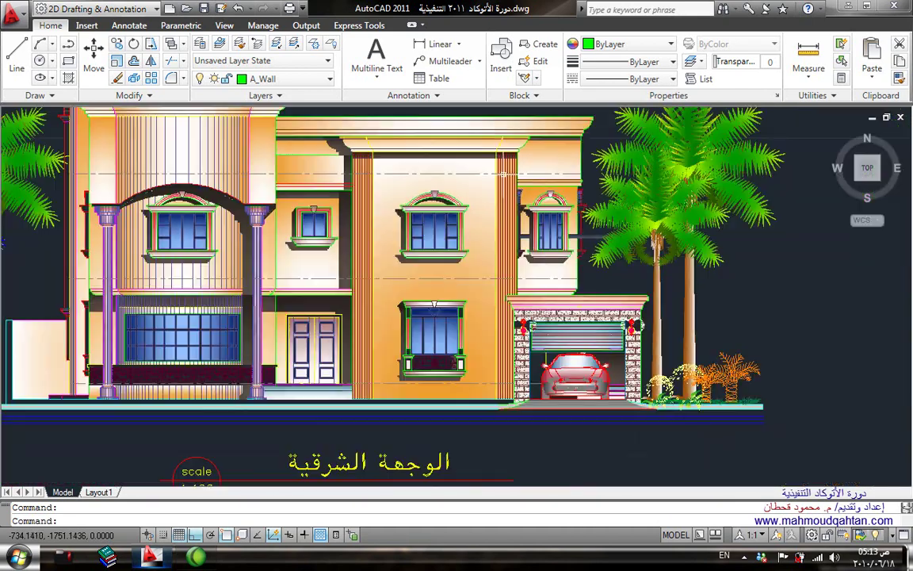
scroll(487, 176, "up", 3)
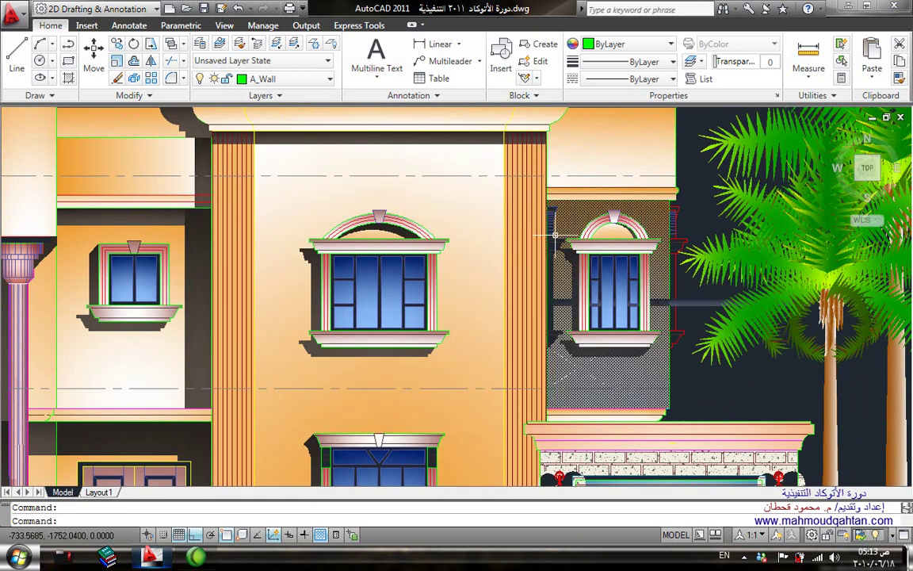
middle_click_drag(589, 150, 570, 261)
scroll(569, 260, "up", 2)
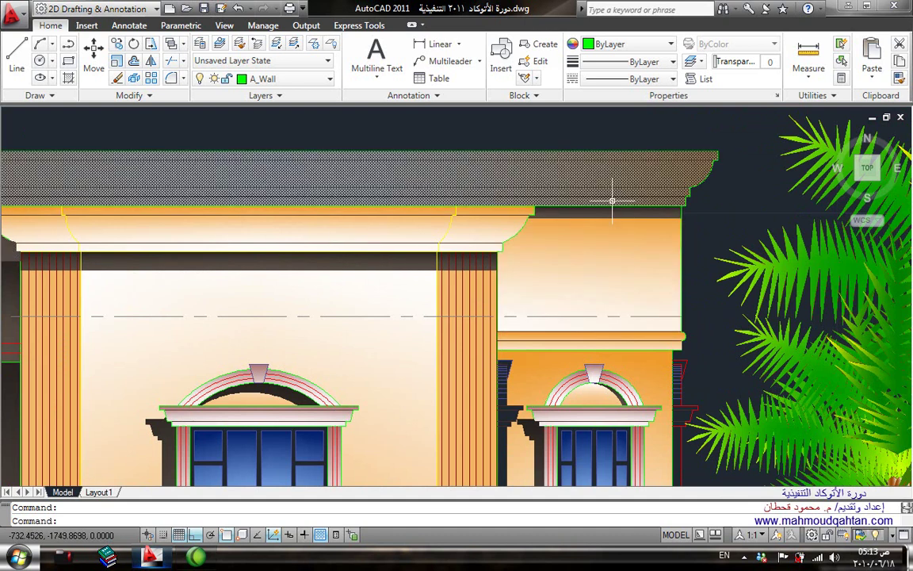
scroll(613, 201, "down", 3)
scroll(613, 200, "down", 2)
scroll(410, 314, "up", 3)
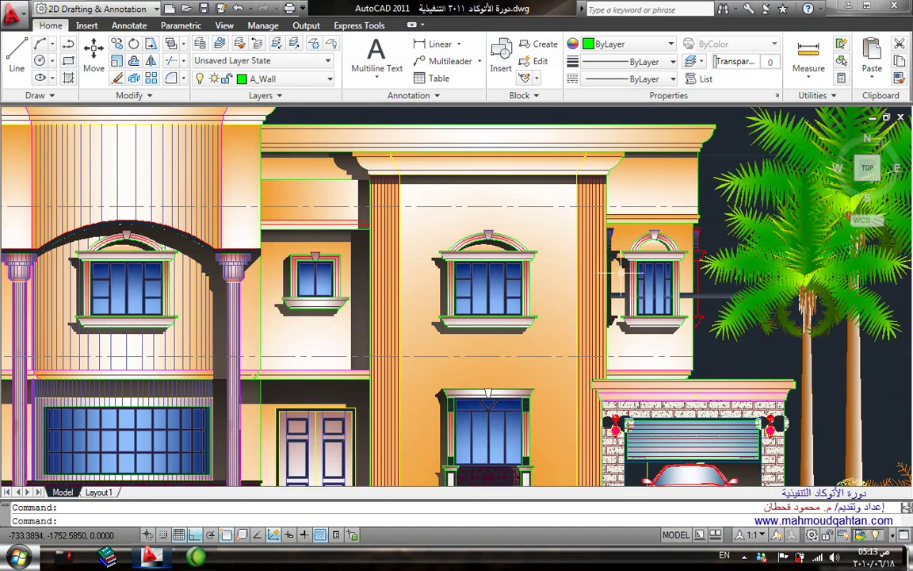
scroll(411, 314, "up", 2)
middle_click_drag(410, 314, 355, 287)
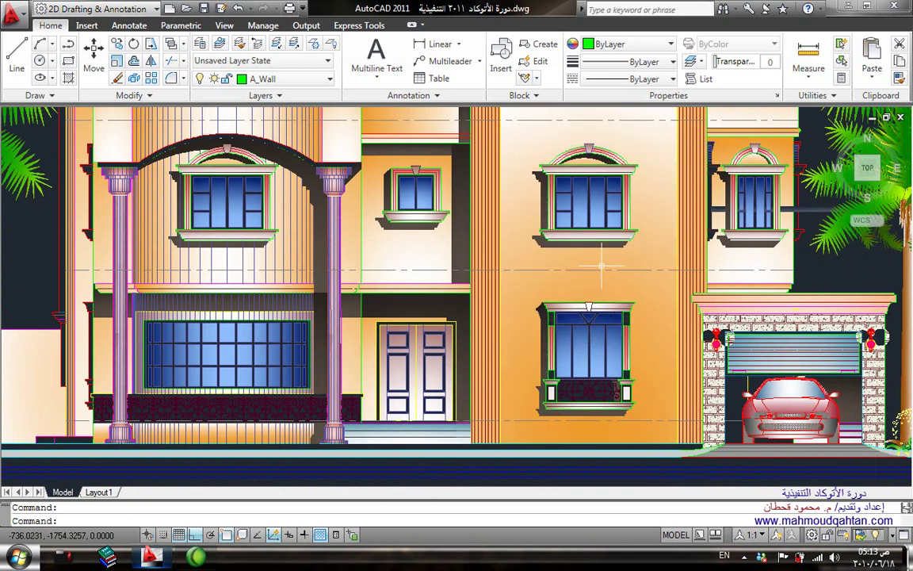
middle_click_drag(343, 212, 537, 256)
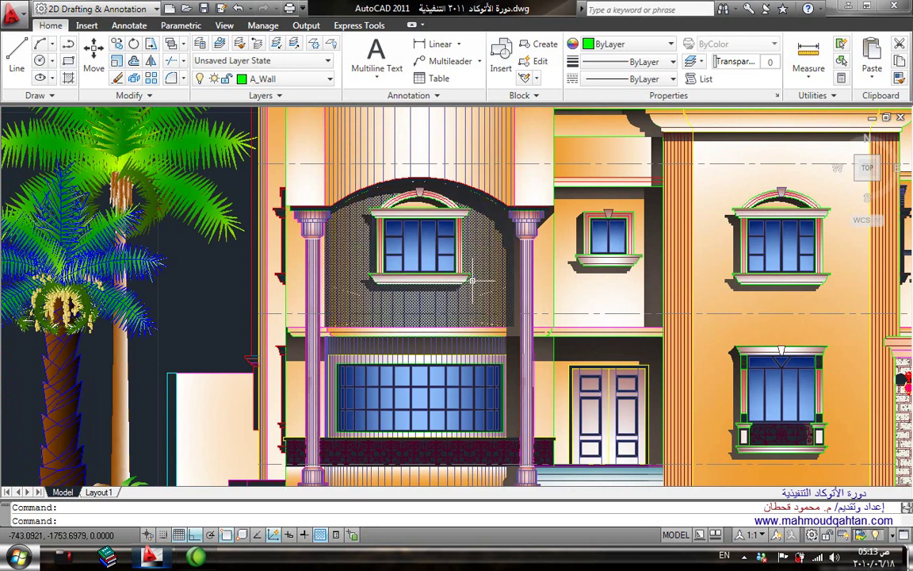
middle_click_drag(444, 254, 531, 250)
scroll(666, 246, "down", 3)
scroll(666, 246, "up", 4)
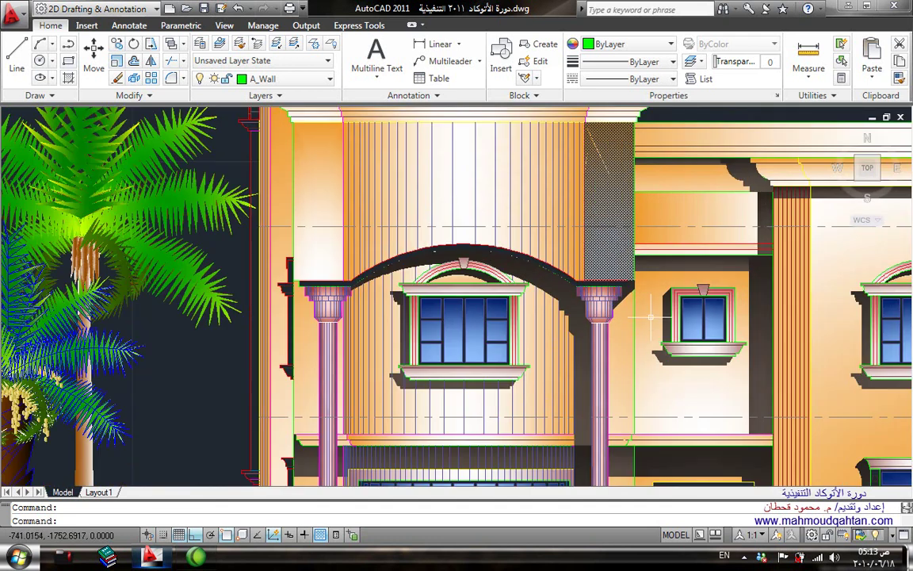
middle_click_drag(609, 325, 610, 226)
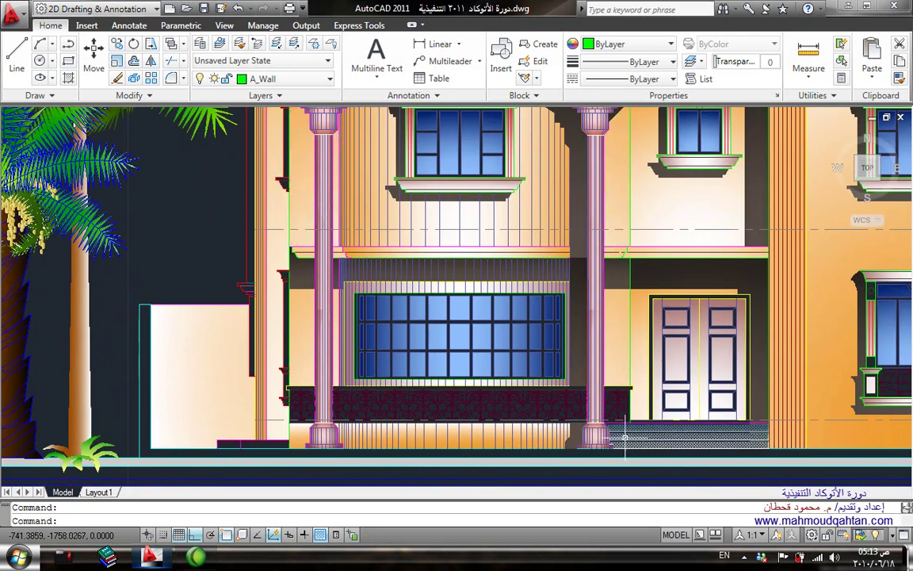
scroll(591, 327, "down", 5)
scroll(591, 327, "up", 1)
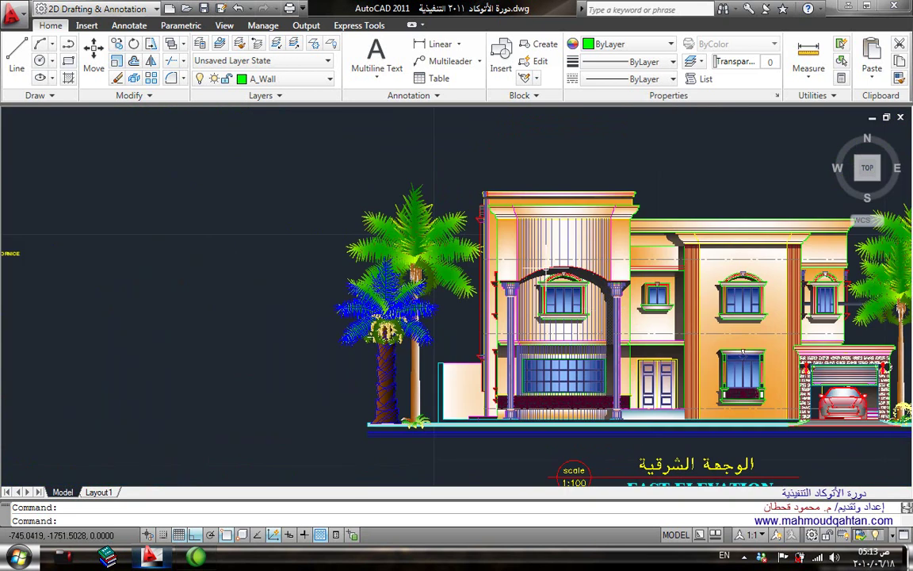
scroll(275, 236, "up", 2)
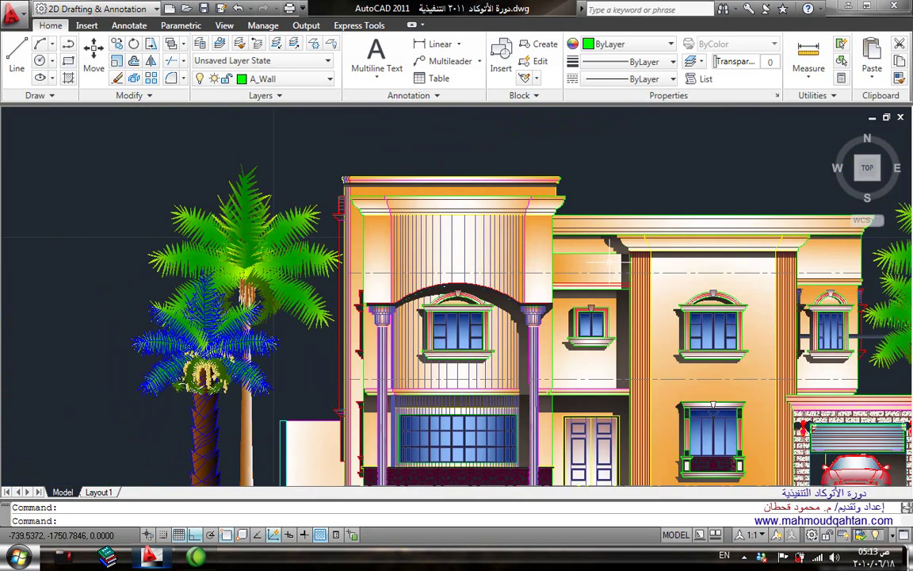
scroll(274, 236, "down", 4)
middle_click_drag(422, 216, 426, 244)
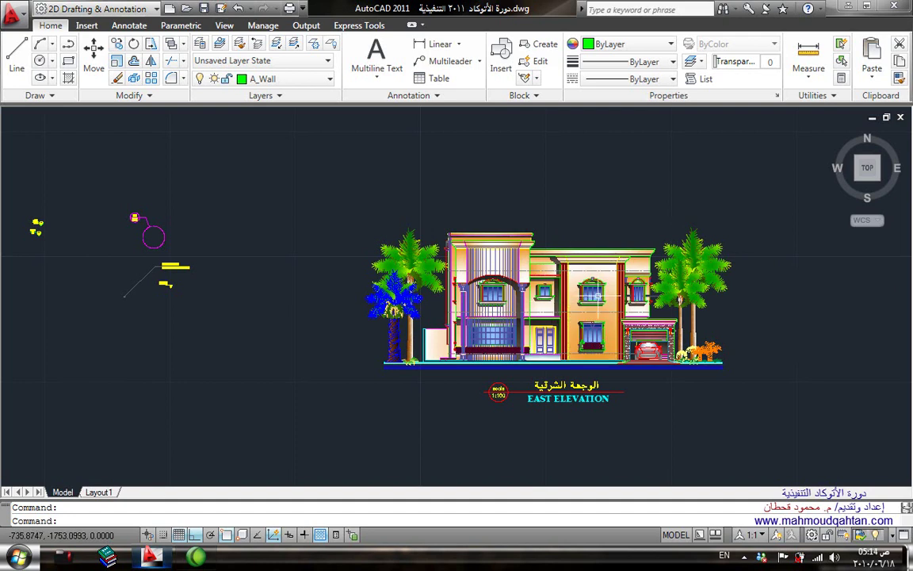
scroll(558, 309, "up", 2)
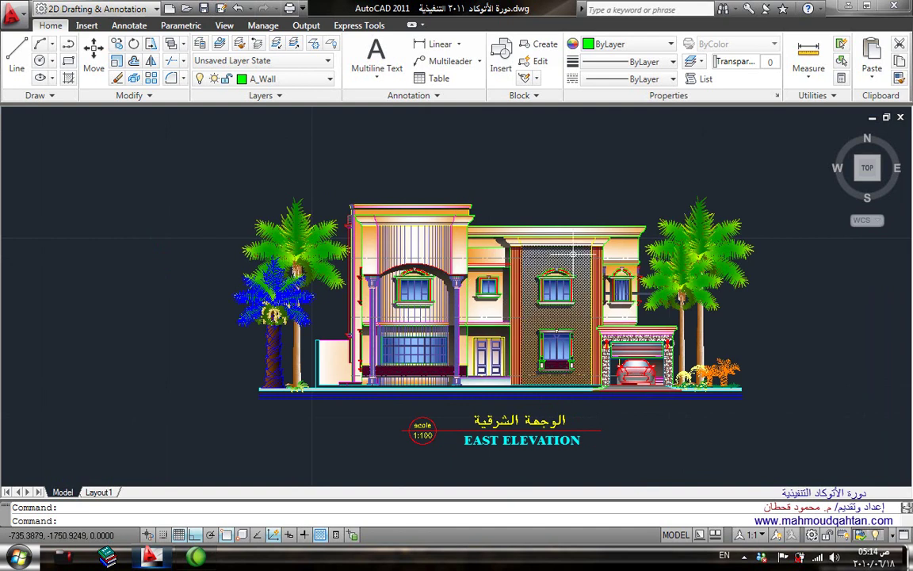
middle_click_drag(311, 236, 348, 253)
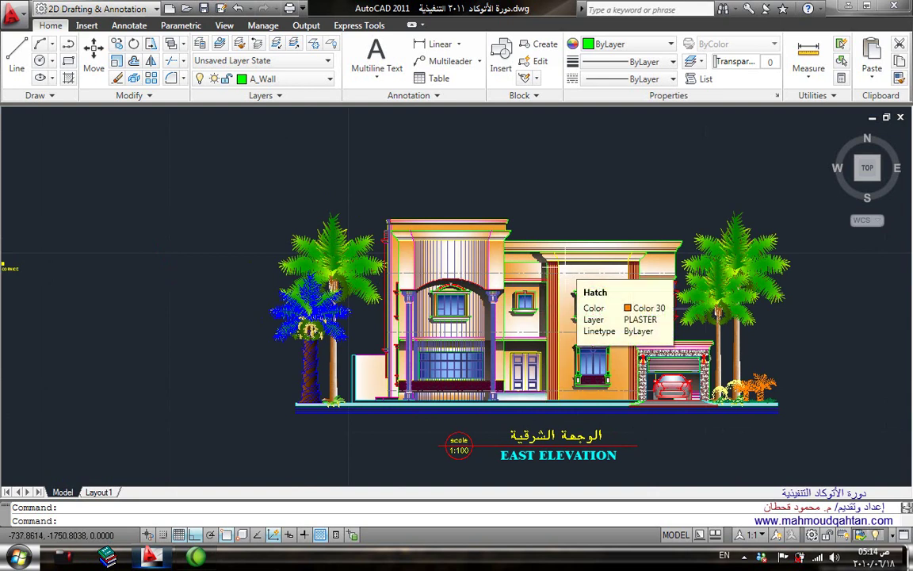
scroll(564, 265, "up", 1)
scroll(563, 258, "up", 1)
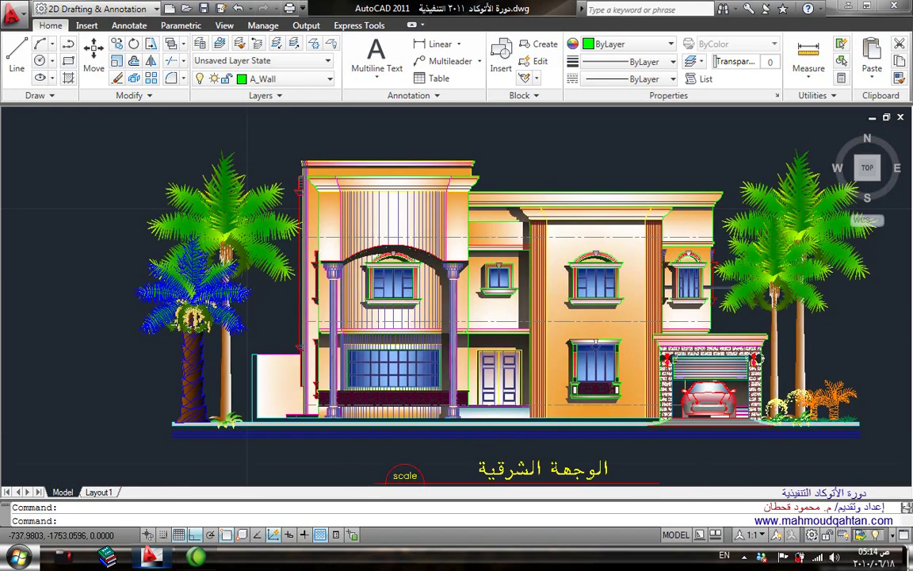
scroll(563, 255, "down", 2)
scroll(578, 270, "up", 2)
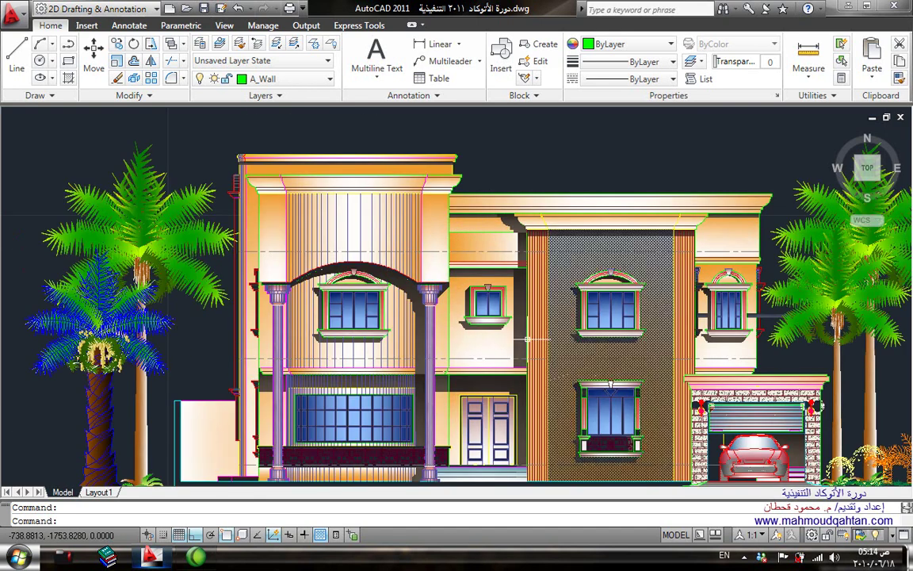
scroll(595, 284, "up", 1)
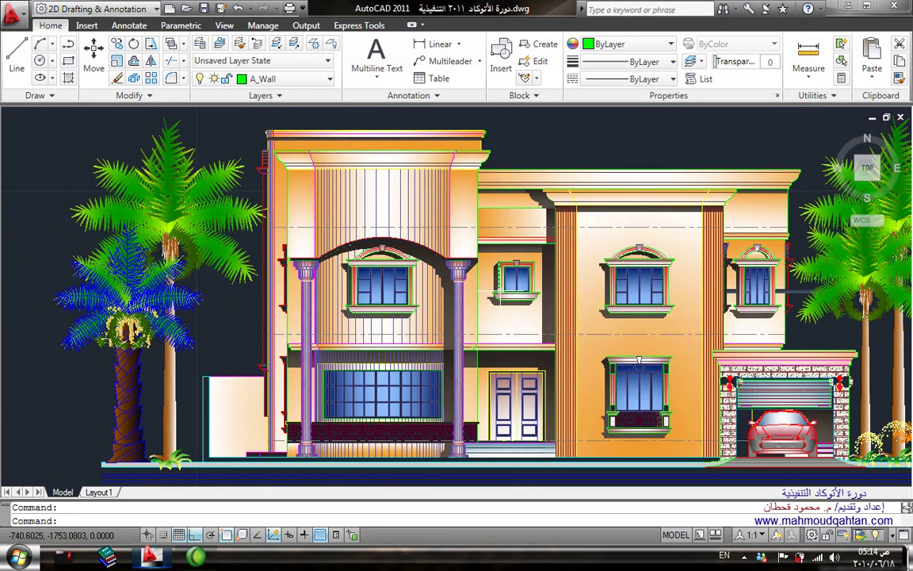
scroll(514, 197, "up", 5)
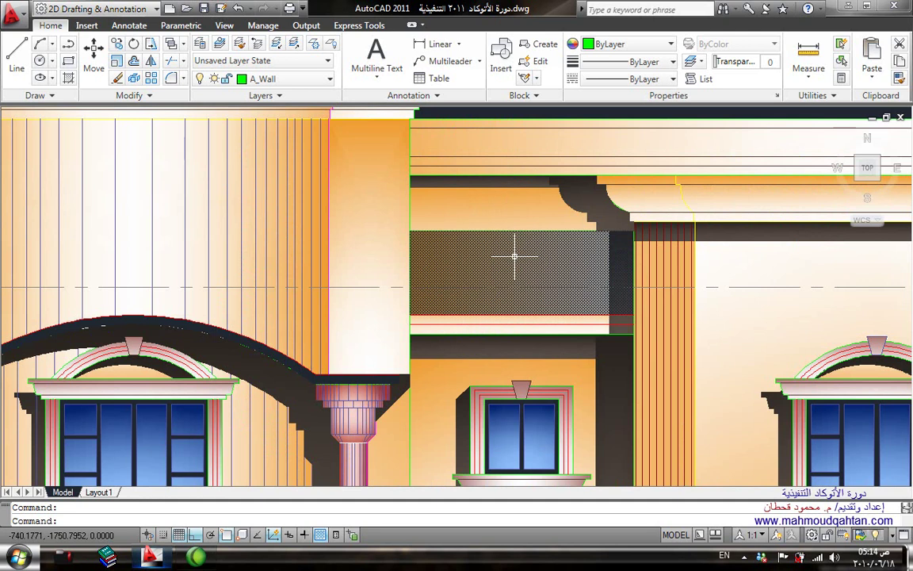
scroll(515, 257, "down", 5)
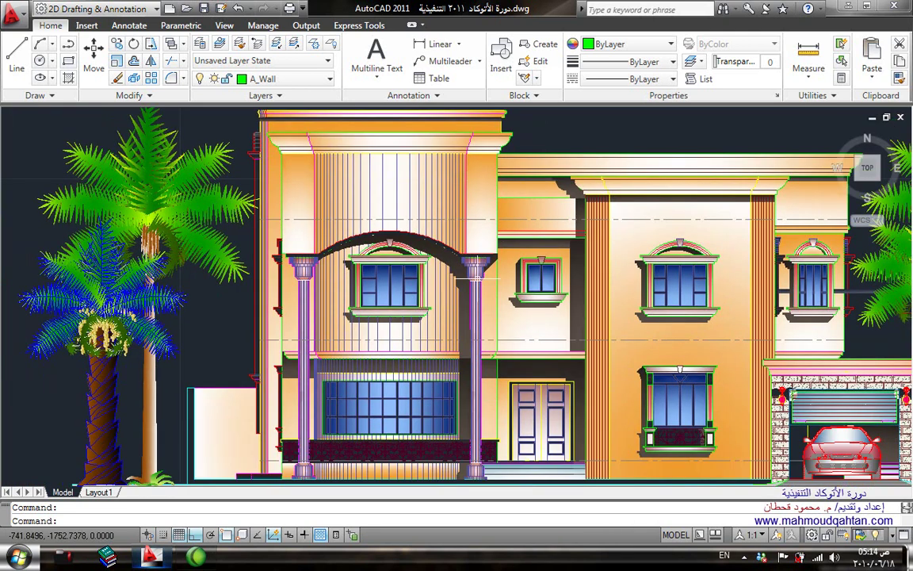
scroll(475, 278, "down", 3)
scroll(507, 246, "up", 1)
scroll(514, 238, "up", 1)
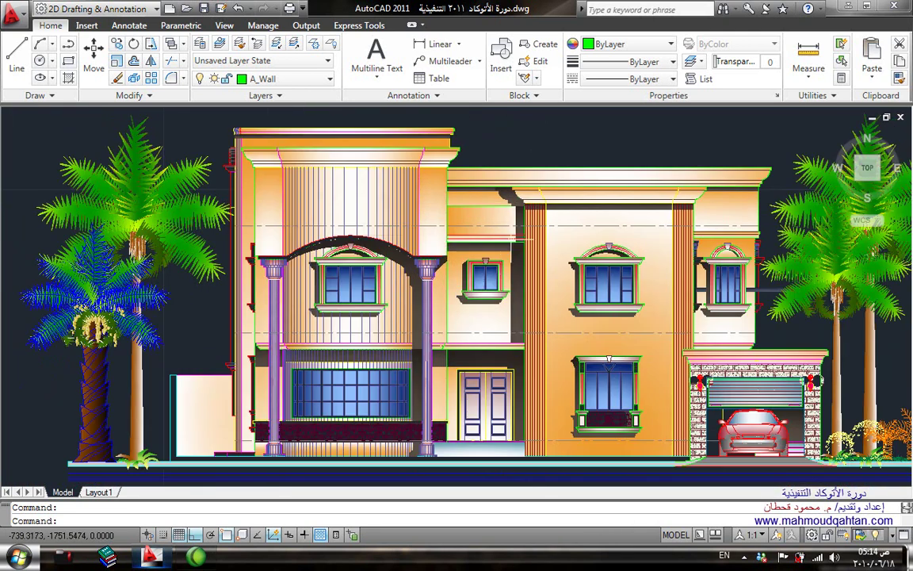
scroll(487, 262, "down", 1)
scroll(555, 269, "down", 2)
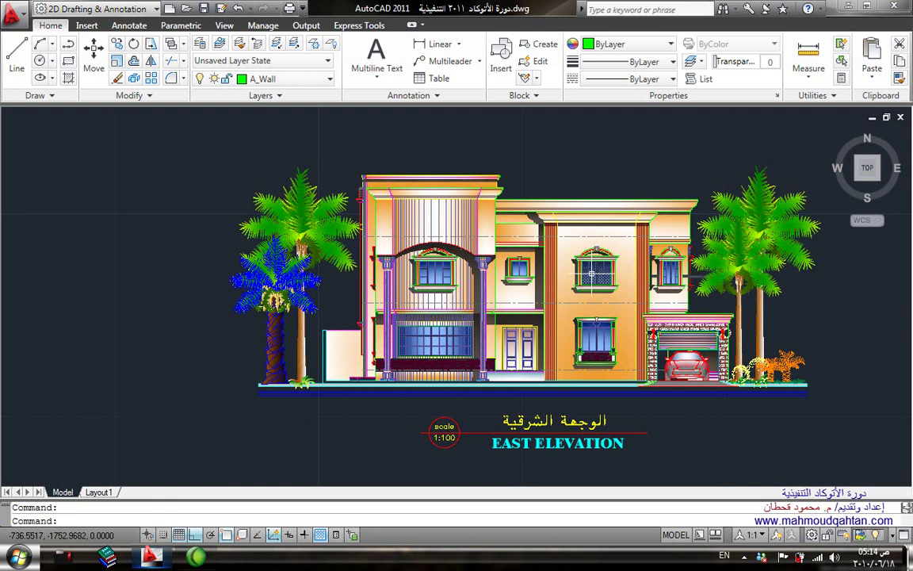
scroll(549, 362, "up", 3)
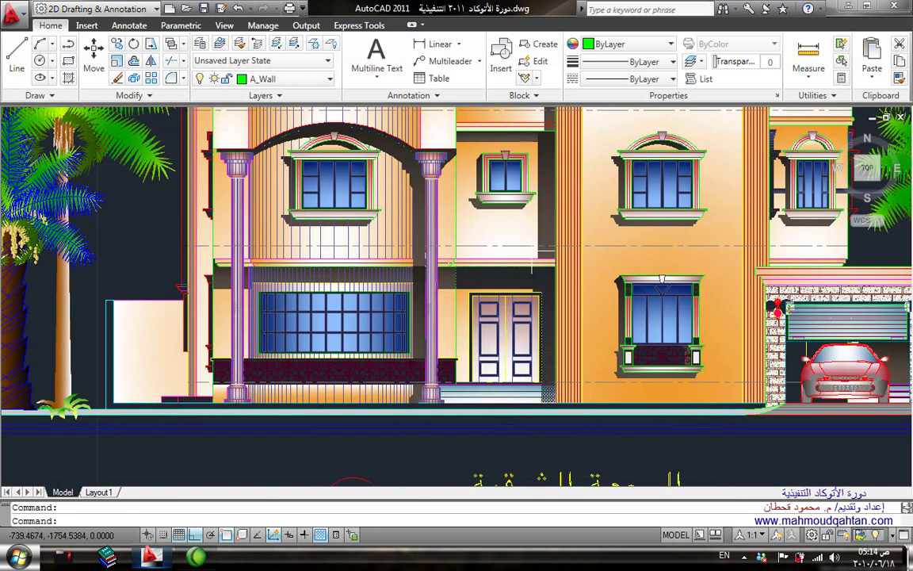
scroll(508, 298, "down", 4)
scroll(404, 242, "down", 2)
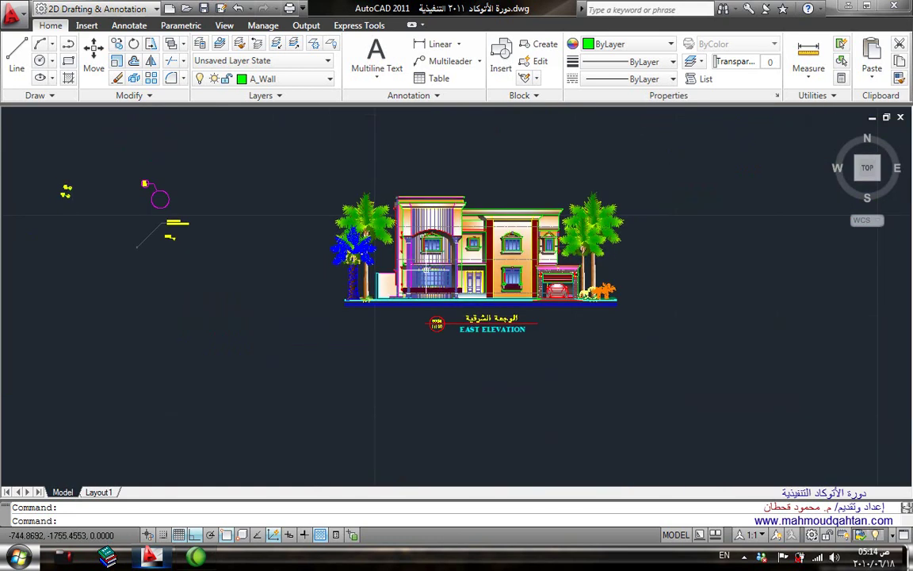
scroll(379, 248, "up", 5)
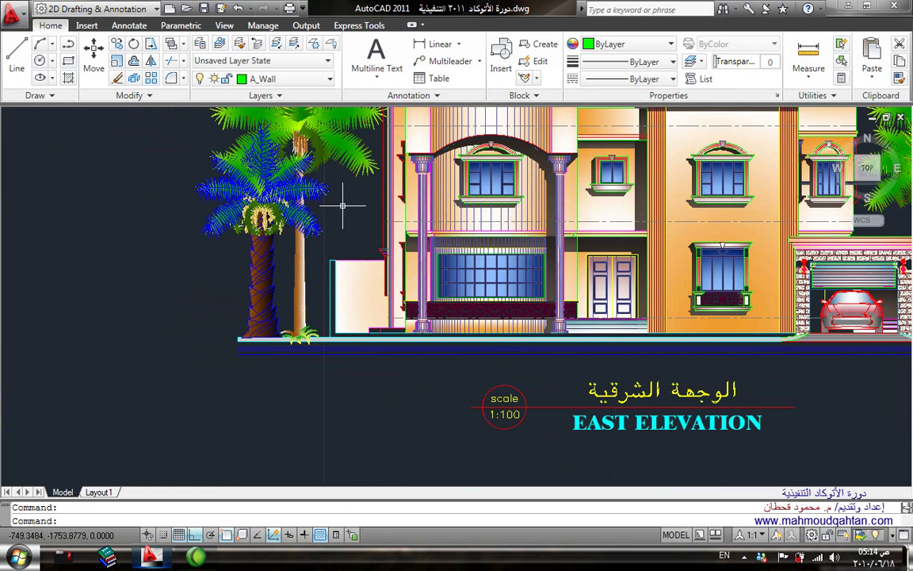
scroll(342, 206, "down", 5)
scroll(343, 206, "up", 3)
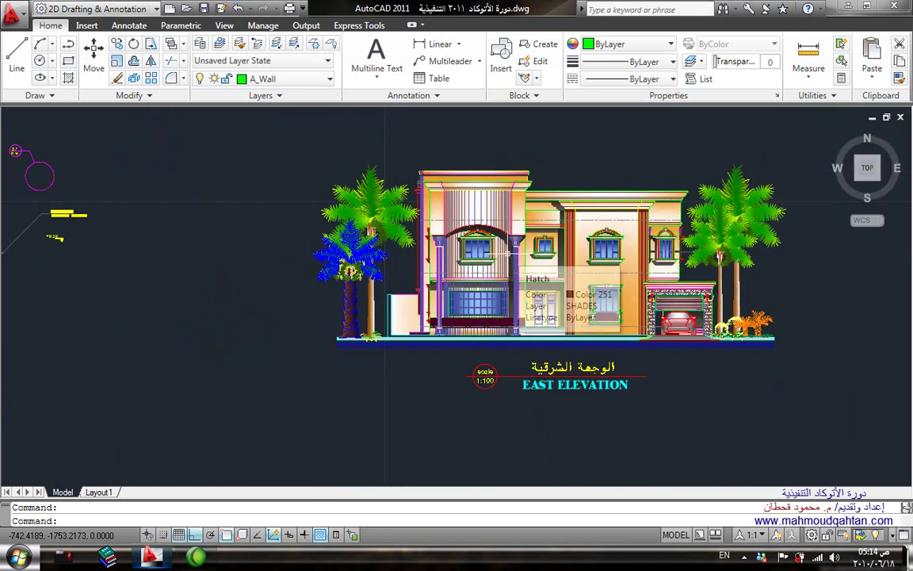
scroll(603, 229, "up", 1)
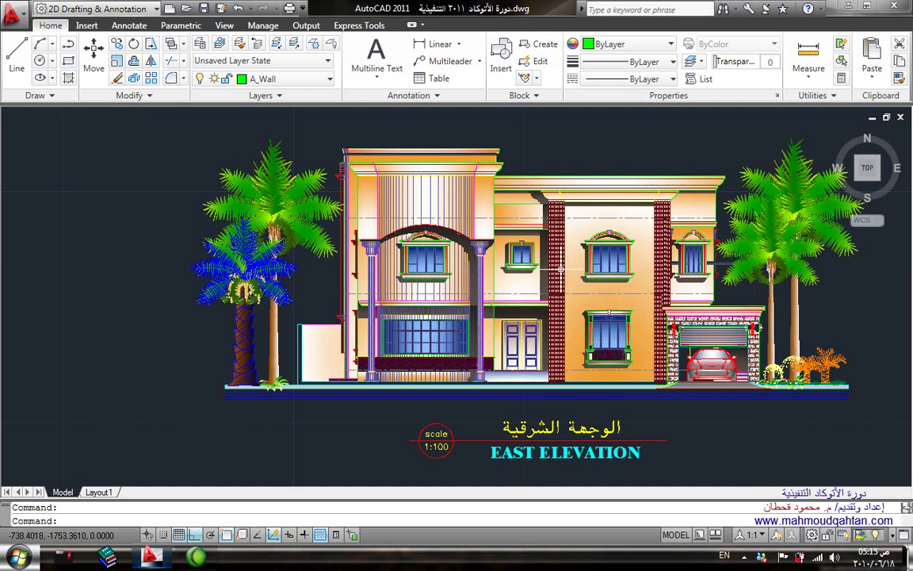
scroll(555, 238, "up", 2)
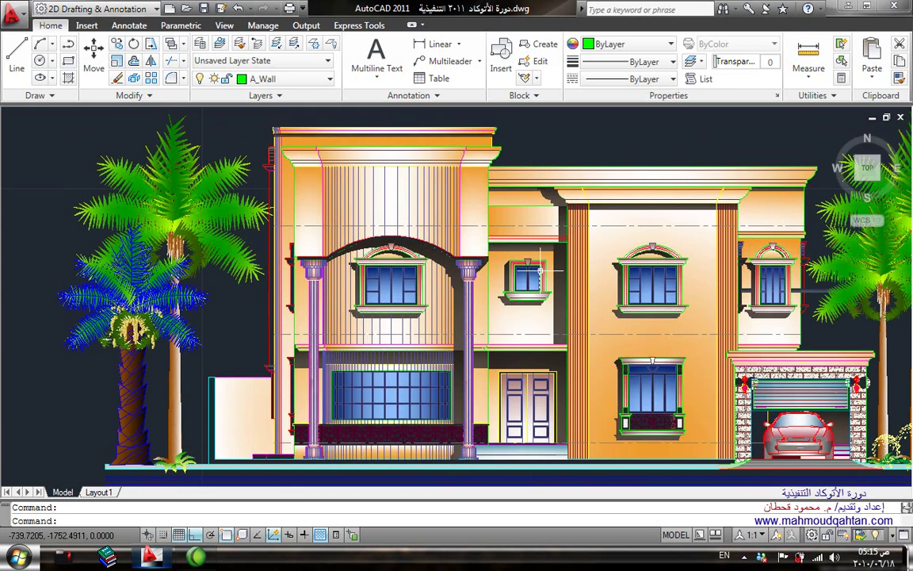
middle_click_drag(542, 300, 557, 292)
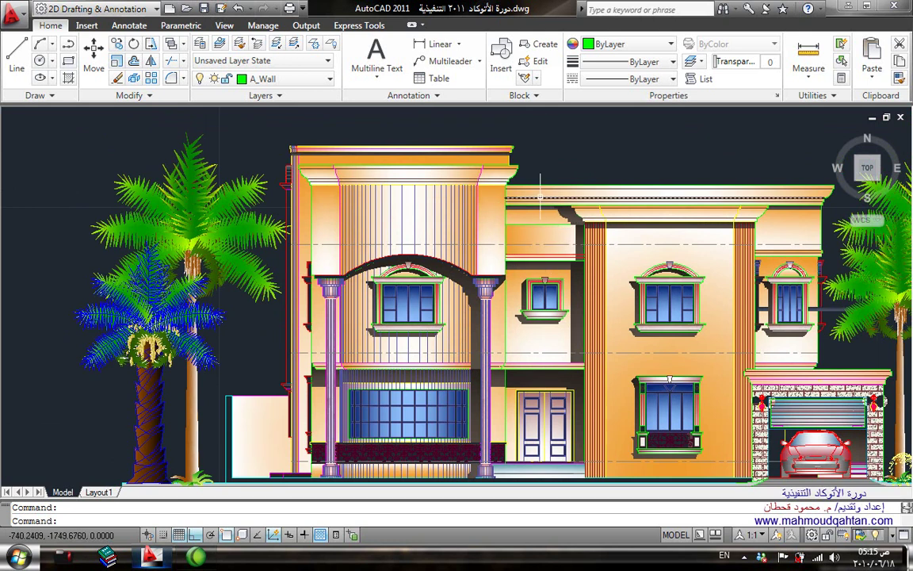
middle_click_drag(505, 224, 522, 230)
scroll(522, 231, "up", 2)
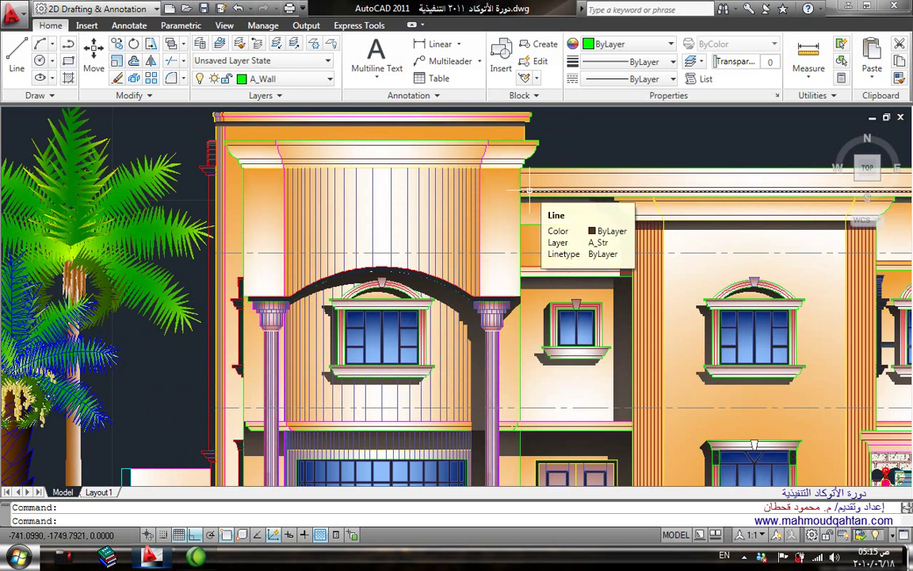
scroll(521, 191, "down", 1)
scroll(522, 190, "down", 5)
middle_click_drag(497, 278, 540, 293)
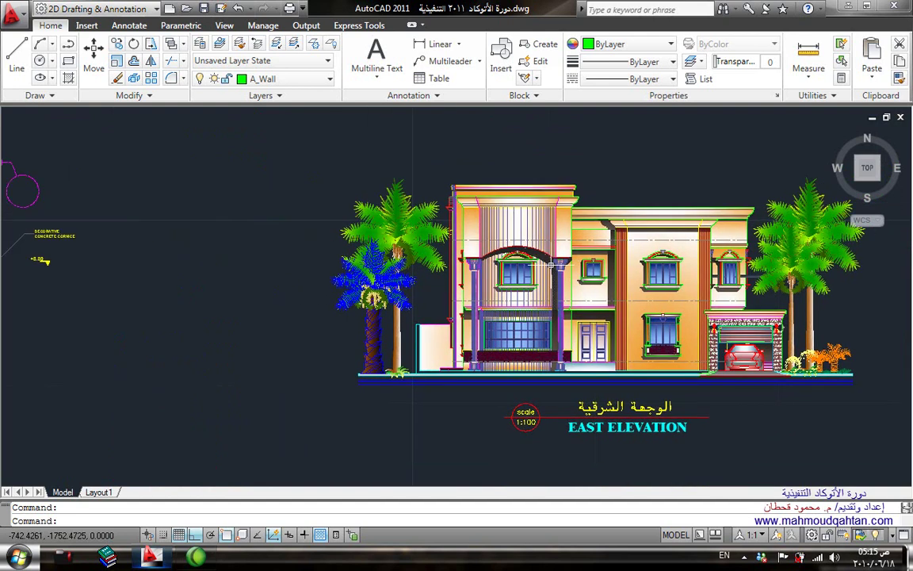
scroll(539, 293, "up", 2)
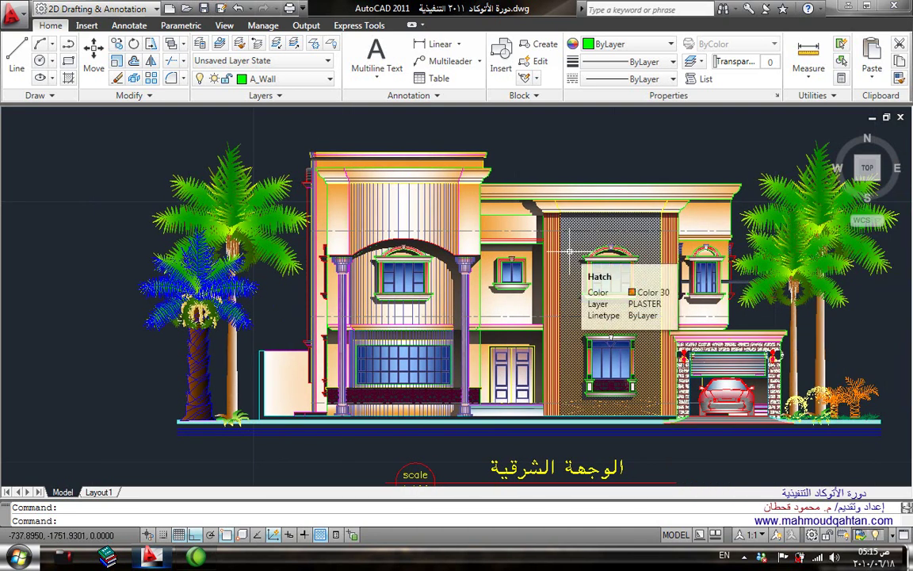
Turn off the central facade hatch's layer, undoing once and hiding it again
left_click(569, 252)
key("Delete")
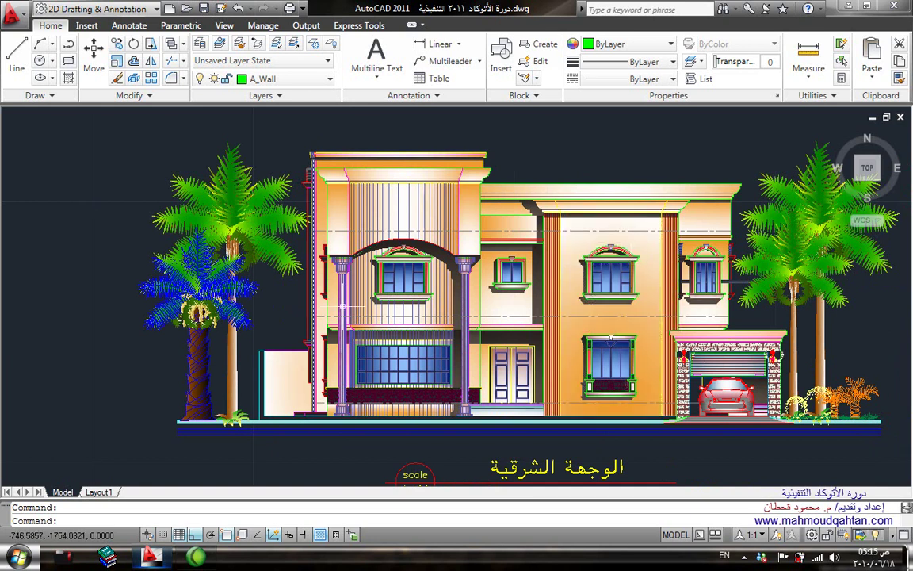
key("ctrl+z")
left_click(602, 275)
key("Delete")
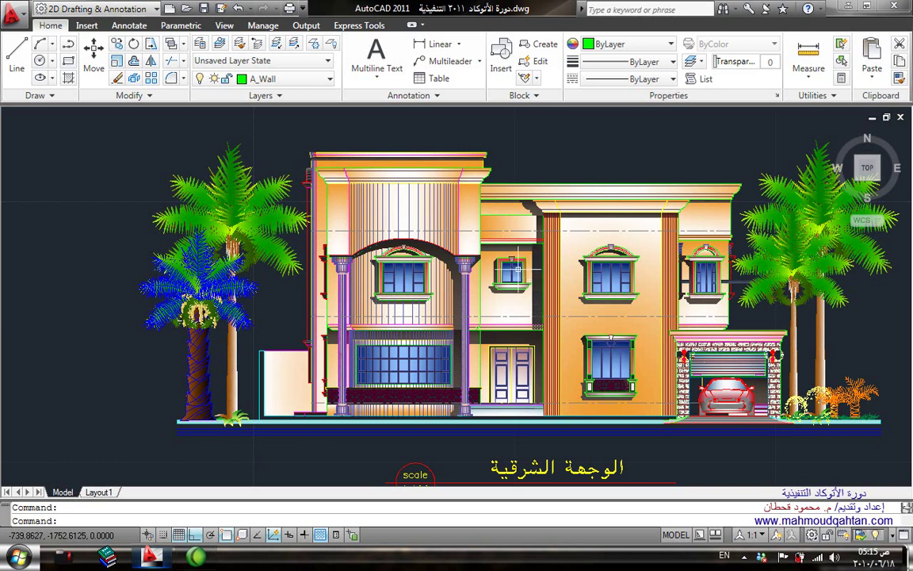
scroll(518, 265, "down", 3)
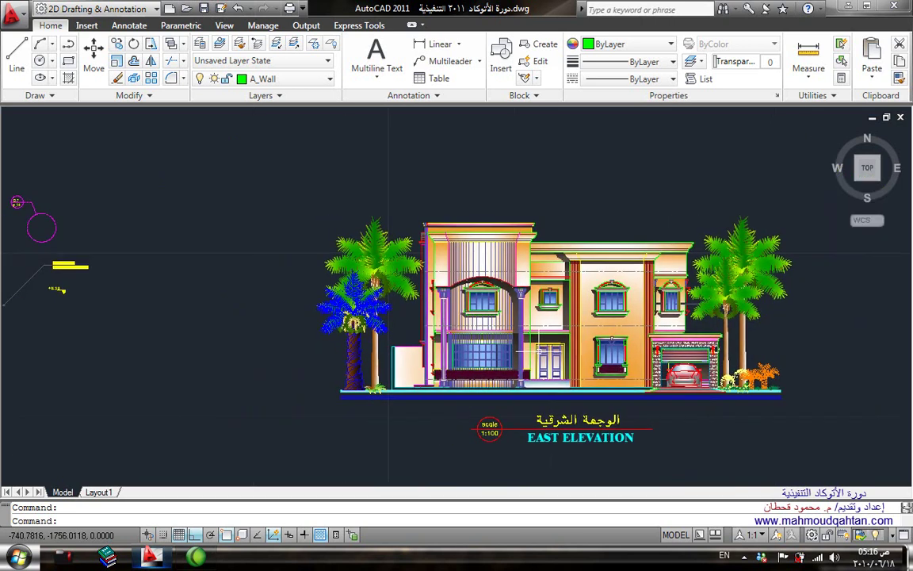
scroll(629, 243, "up", 5)
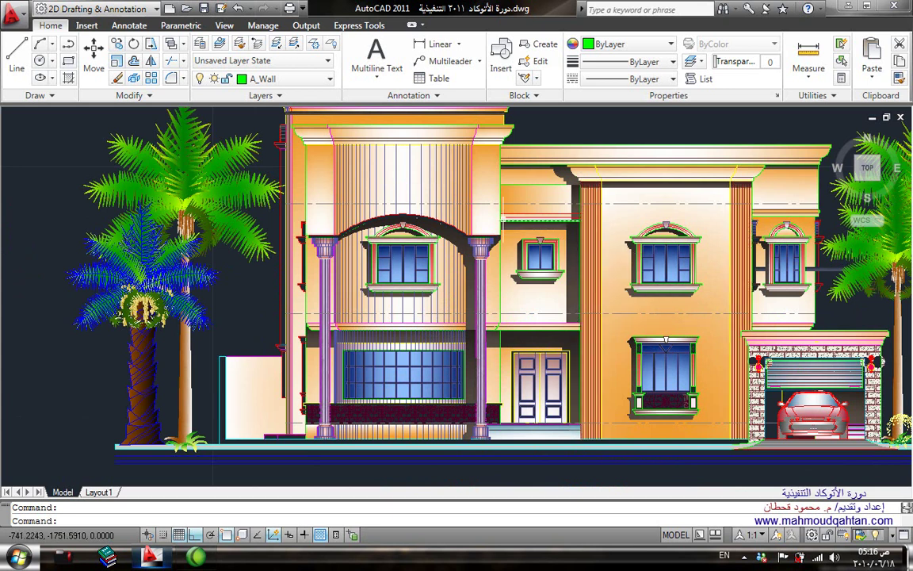
middle_click_drag(503, 233, 481, 294)
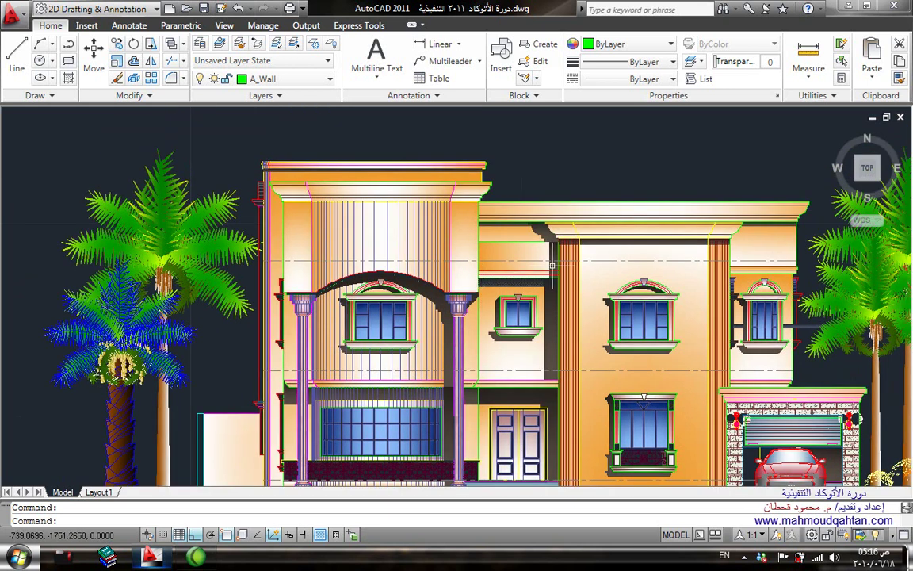
middle_click_drag(553, 264, 570, 246)
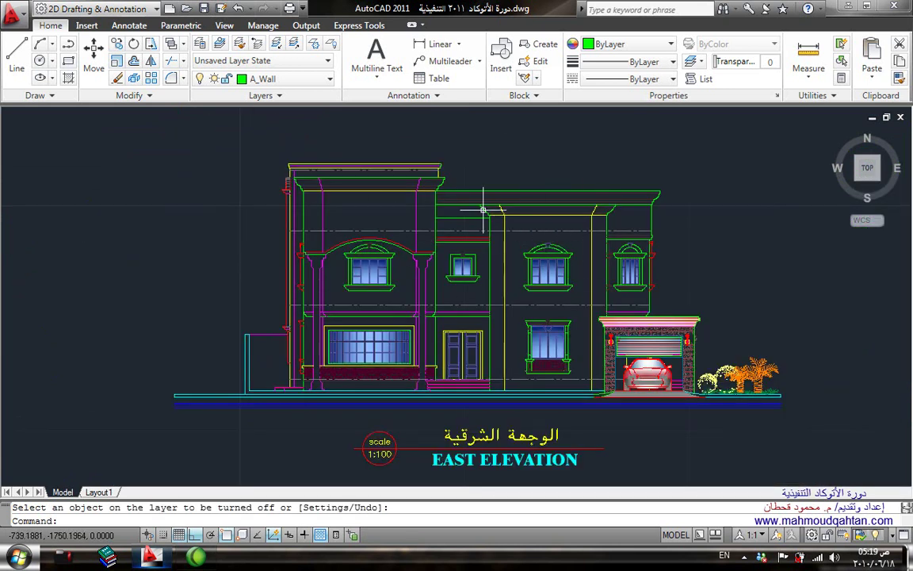
Turn off the GLASS layer by picking the window glass on the elevation with LAYOFF
scroll(476, 238, "up", 4)
scroll(432, 254, "down", 2)
scroll(432, 258, "down", 1)
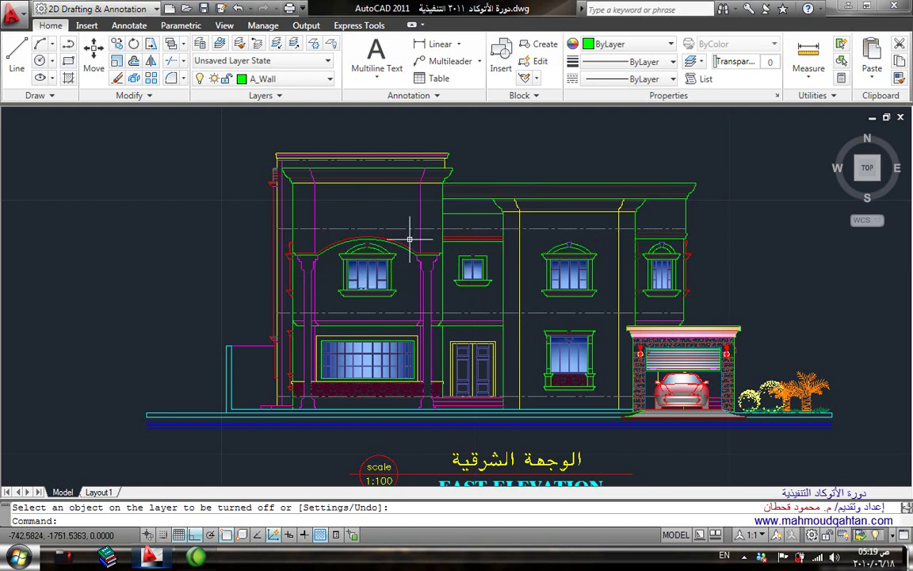
left_click(328, 44)
scroll(384, 240, "up", 5)
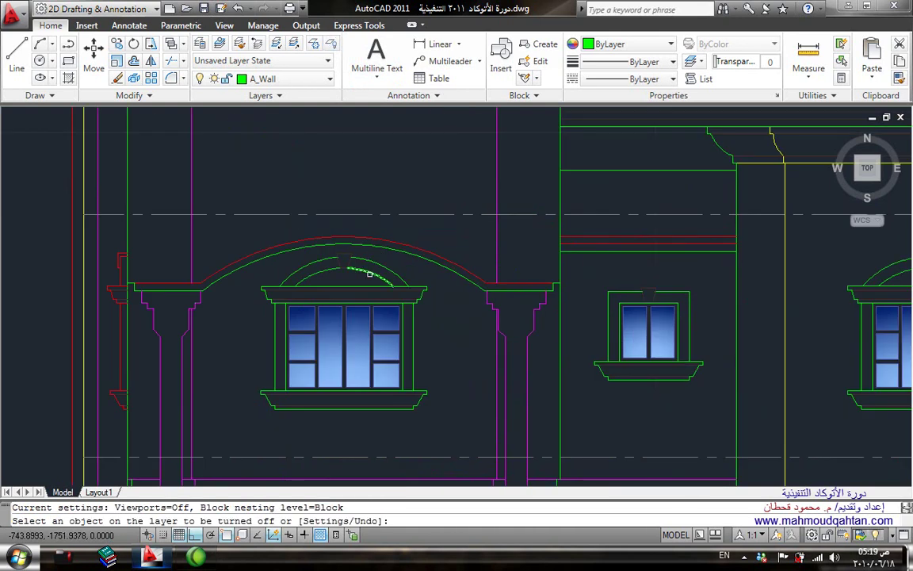
left_click(301, 301)
scroll(389, 192, "down", 5)
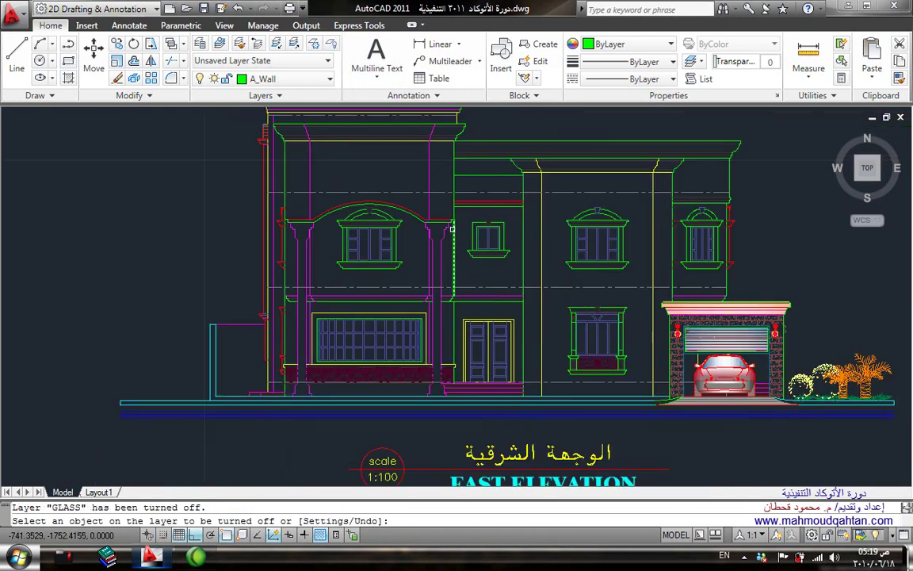
key("Return")
Pan and zoom from the east elevation over to the ground-floor plan and its grid axes
scroll(453, 229, "down", 3)
scroll(464, 253, "up", 3)
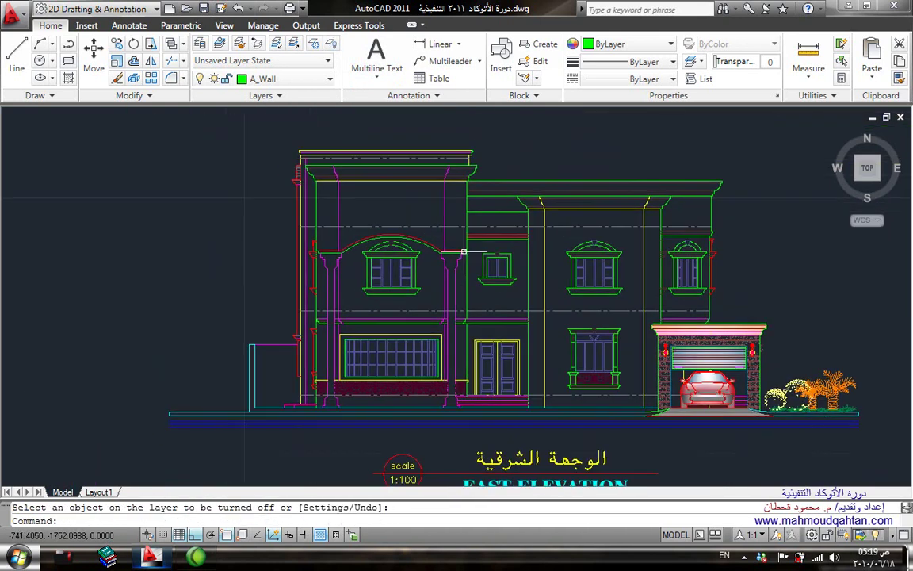
middle_click_drag(477, 222, 490, 235)
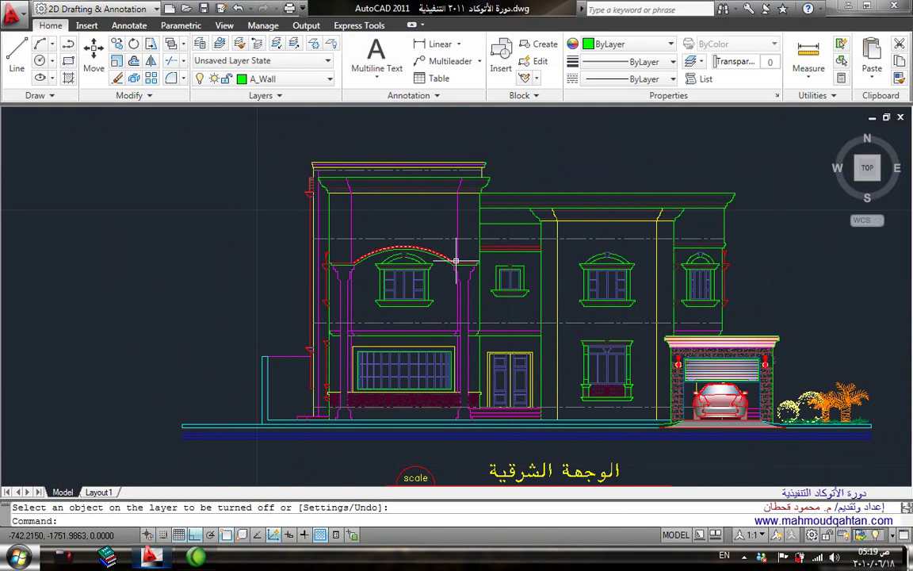
middle_click_drag(441, 252, 418, 249)
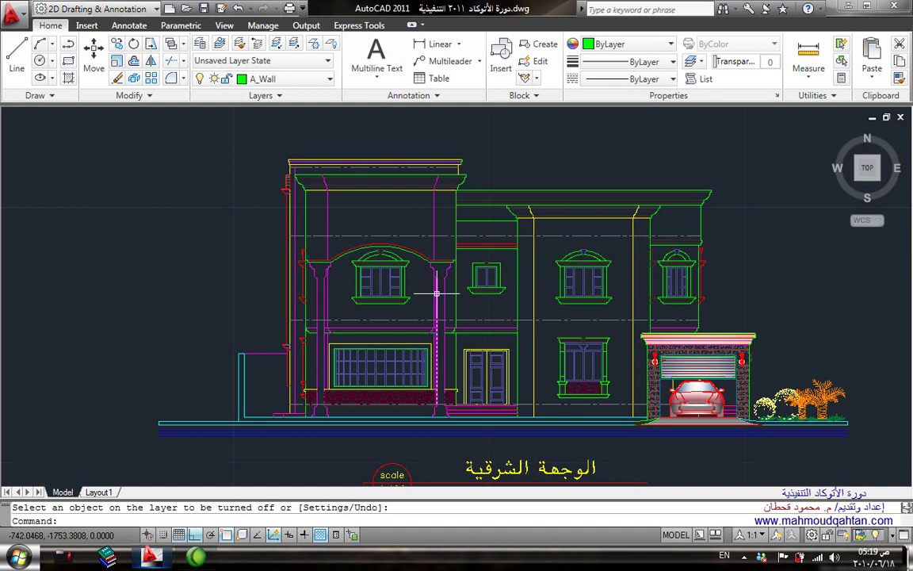
scroll(436, 293, "down", 4)
mouse_move(381, 297)
middle_mouse_down()
mouse_move(520, 302)
mouse_move(624, 330)
mouse_move(171, 329)
middle_mouse_up()
scroll(520, 301, "down", 3)
scroll(475, 301, "up", 4)
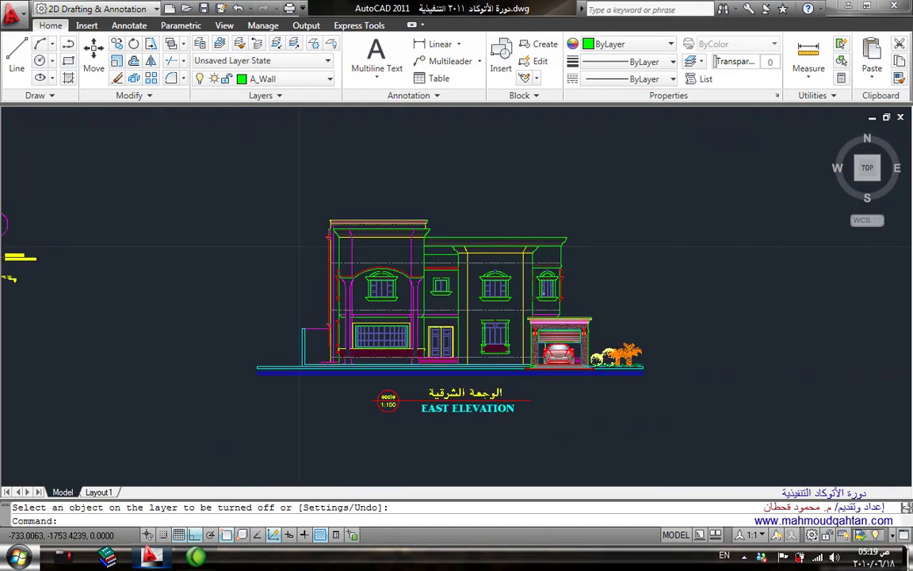
scroll(473, 271, "up", 4)
scroll(333, 150, "down", 3)
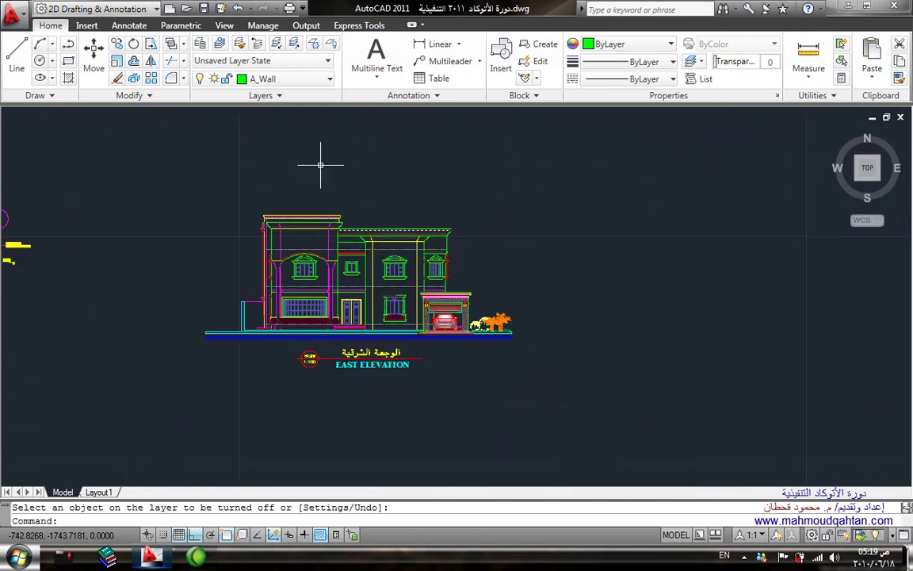
scroll(318, 191, "up", 2)
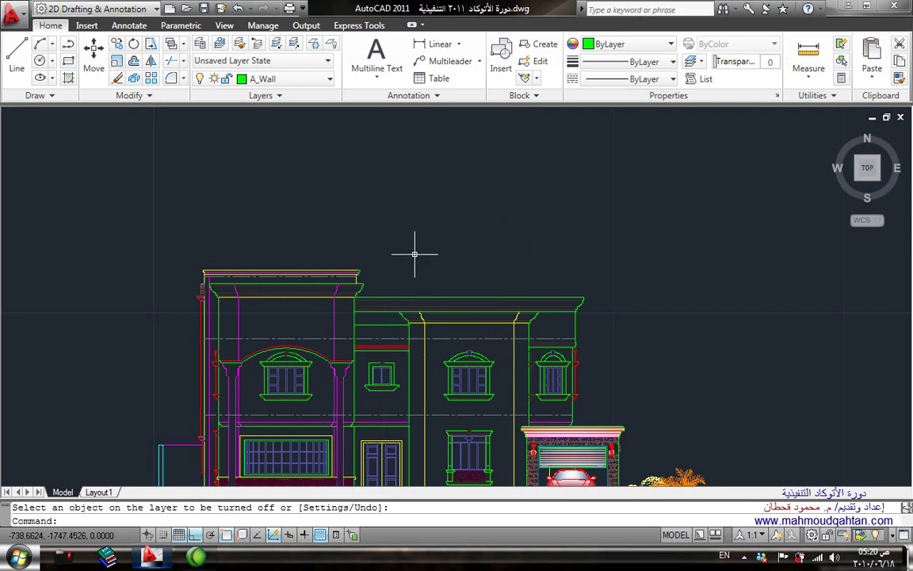
middle_click_drag(401, 279, 481, 179)
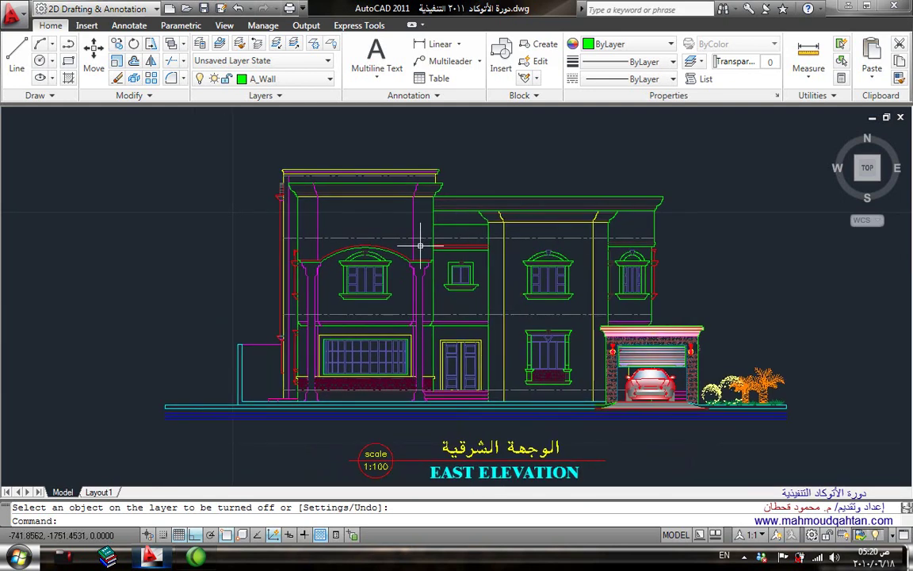
scroll(484, 316, "down", 5)
middle_click_drag(339, 338, 528, 337)
scroll(302, 343, "down", 3)
scroll(292, 347, "up", 4)
middle_click_drag(292, 347, 545, 362)
scroll(445, 178, "up", 3)
mouse_move(327, 145)
middle_mouse_down()
mouse_move(327, 200)
mouse_move(373, 178)
mouse_move(359, 59)
middle_mouse_up()
mouse_move(293, 436)
middle_mouse_down()
mouse_move(270, 277)
mouse_move(147, 287)
middle_mouse_up()
scroll(270, 277, "up", 4)
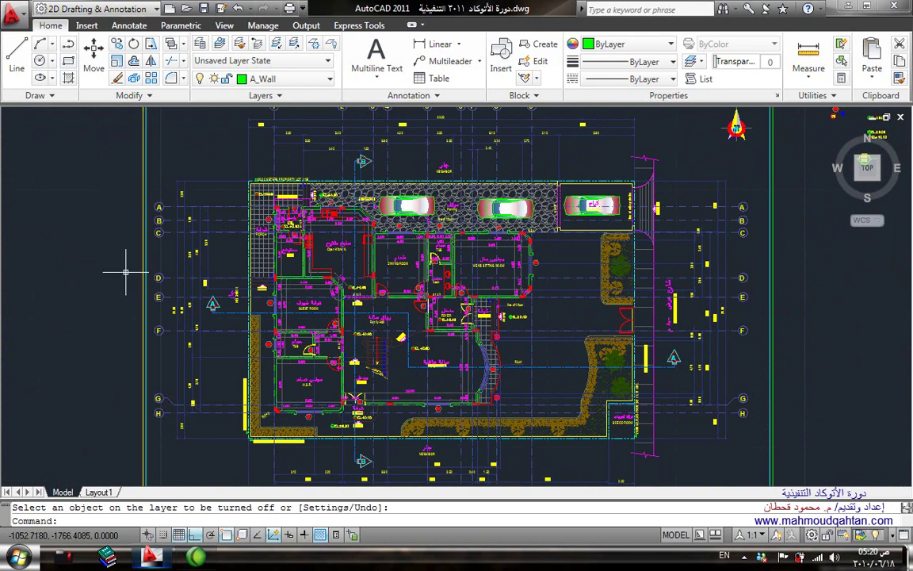
Copy grid axes A–H with their bubbles from the floor plan to beside the elevation
key("Return")
scroll(149, 231, "up", 3)
left_click(128, 239)
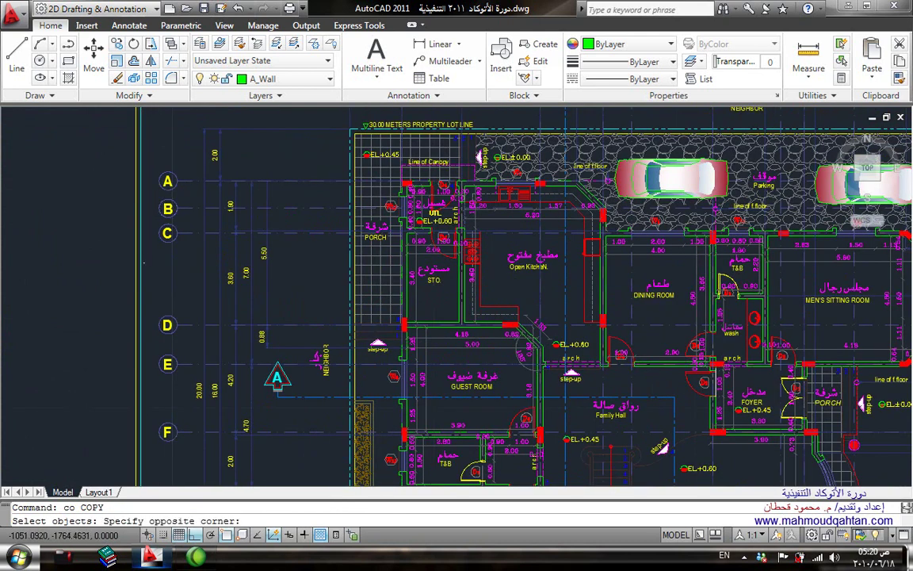
left_click(166, 143)
left_click(191, 164)
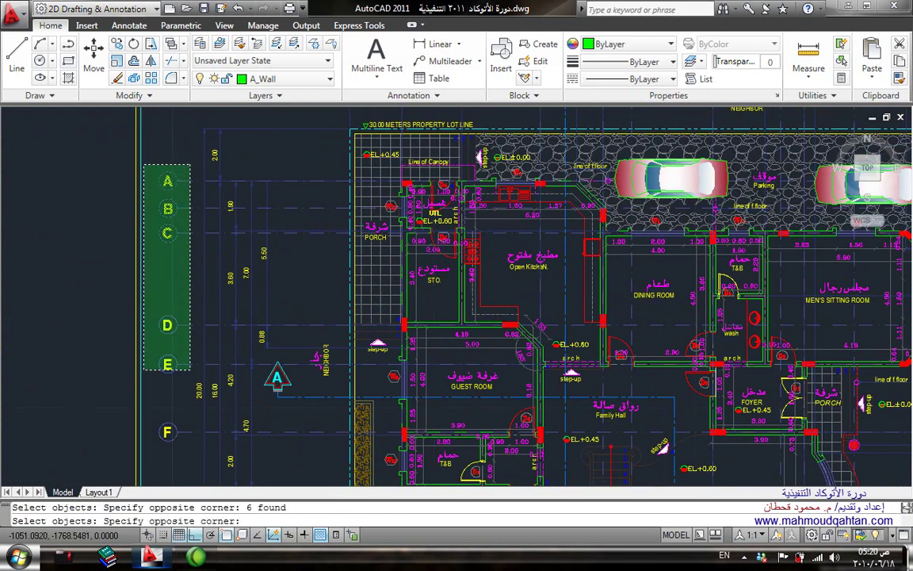
left_click(143, 381)
middle_click_drag(173, 428, 246, 188)
left_click(234, 152)
left_click(205, 339)
left_click(253, 309)
left_click(253, 309)
scroll(555, 349, "up", 5)
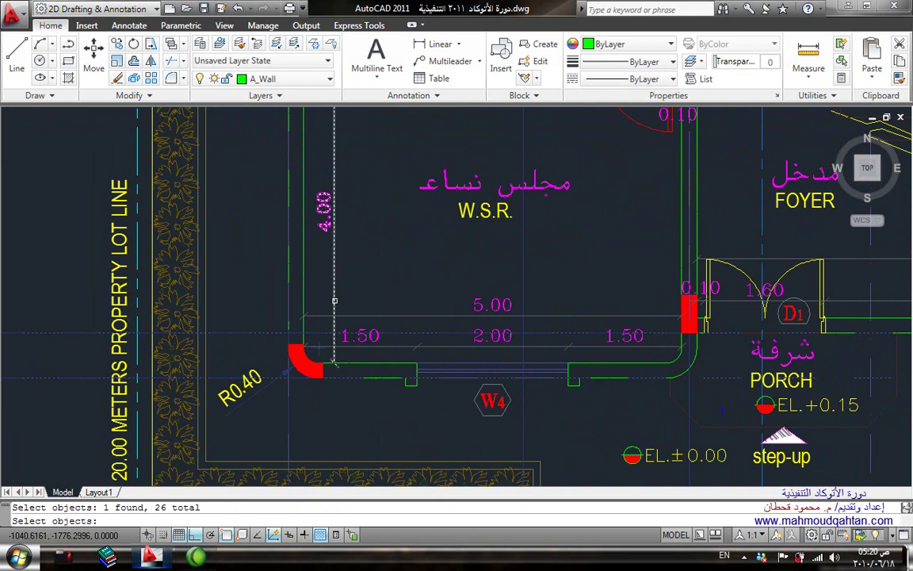
scroll(240, 212, "down", 5)
key("Return")
left_click(240, 212)
scroll(367, 234, "down", 3)
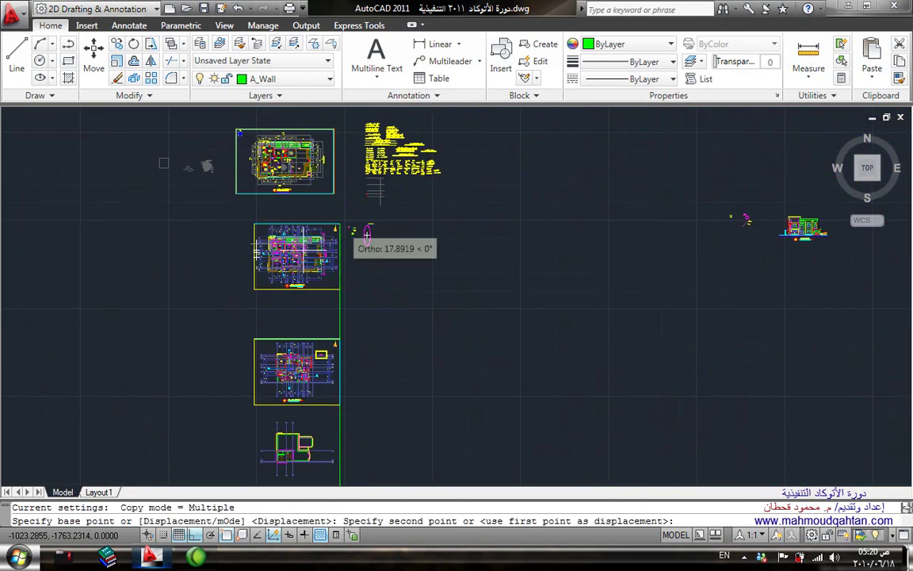
left_click(563, 246)
key("Escape")
Rotate the copied grid axes so they stand upright
scroll(742, 166, "up", 3)
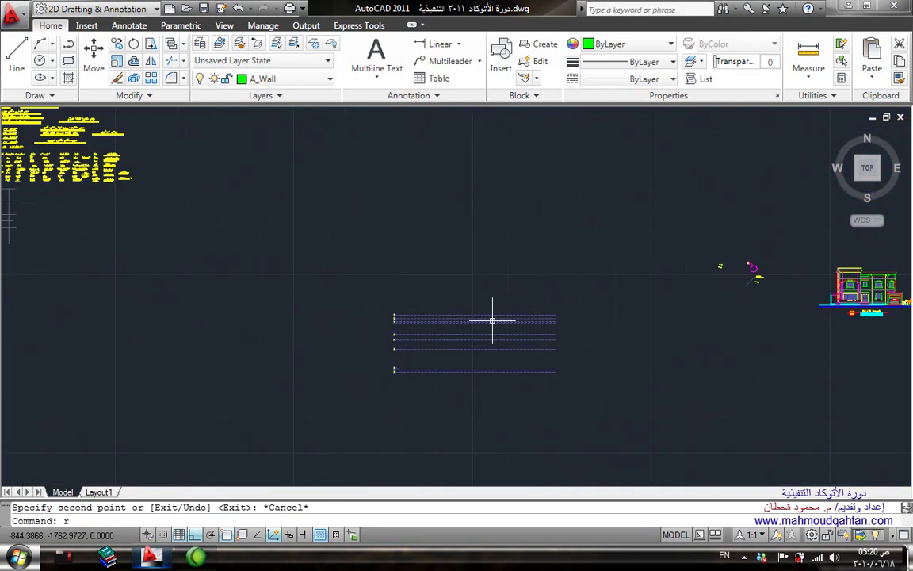
type("o")
key("Return")
left_click(590, 275)
left_click(404, 398)
key("Return")
left_click(486, 191)
left_click(488, 199)
middle_click_drag(467, 185, 485, 321)
Move the upright grid axes into position over the east elevation
type("m")
key("Return")
left_click(467, 178)
left_click(292, 268)
key("Return")
scroll(316, 231, "up", 4)
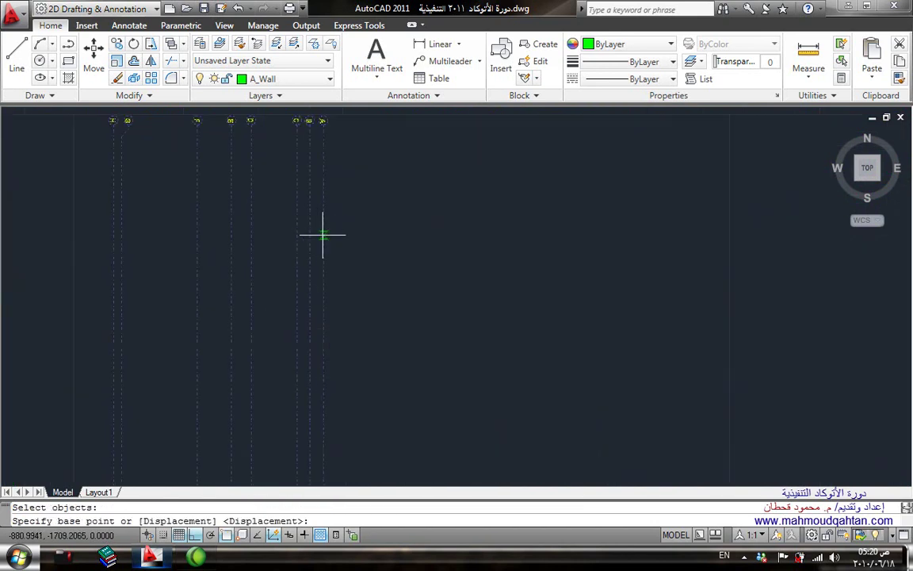
left_click(322, 235)
scroll(634, 317, "down", 3)
scroll(459, 245, "down", 2)
scroll(459, 245, "up", 3)
scroll(438, 245, "up", 3)
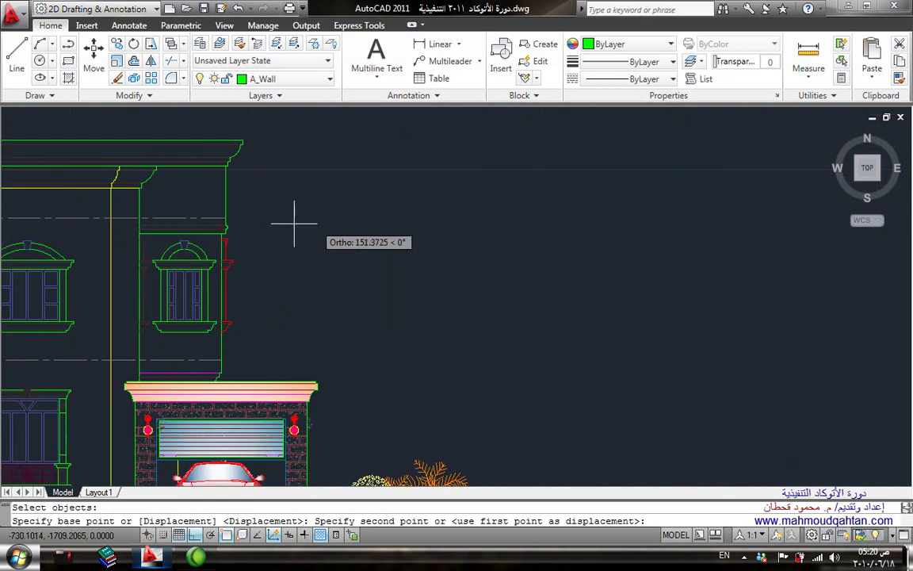
left_click(223, 209)
Pan and zoom around the elevation to check the axes against the cornice and roofline
scroll(224, 208, "down", 2)
scroll(238, 238, "down", 2)
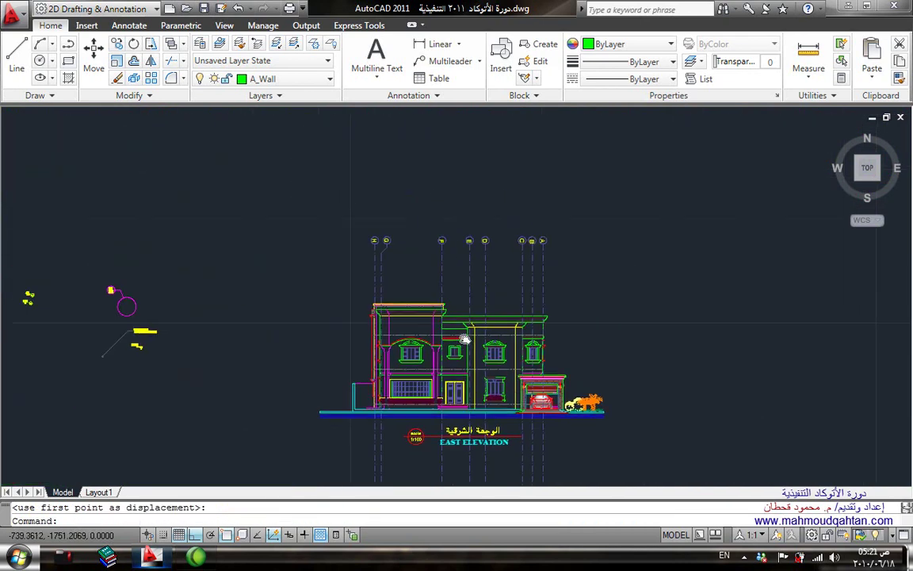
scroll(354, 316, "up", 5)
scroll(415, 306, "up", 2)
scroll(465, 264, "down", 1)
scroll(436, 245, "up", 1)
middle_click_drag(557, 285, 261, 353)
scroll(387, 336, "down", 3)
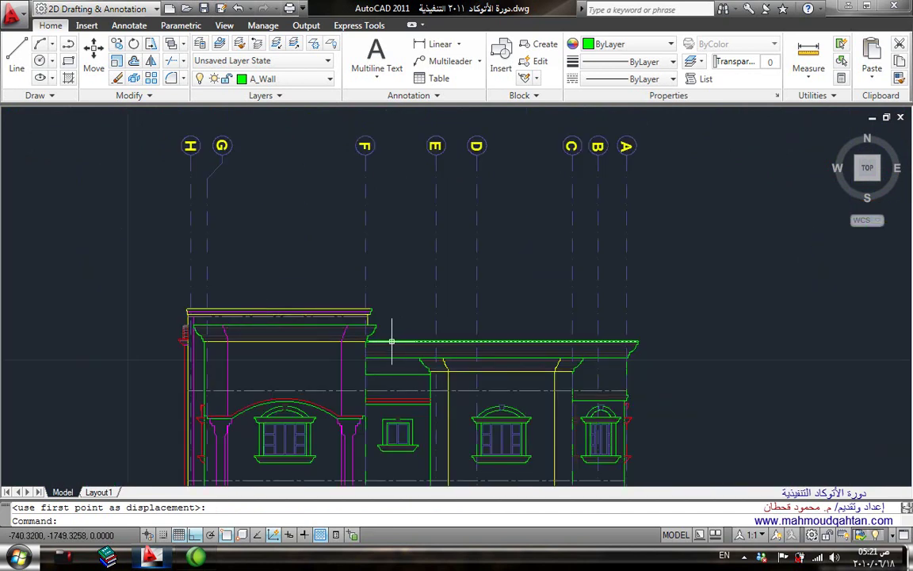
scroll(332, 357, "up", 1)
scroll(306, 283, "up", 1)
scroll(306, 283, "up", 1)
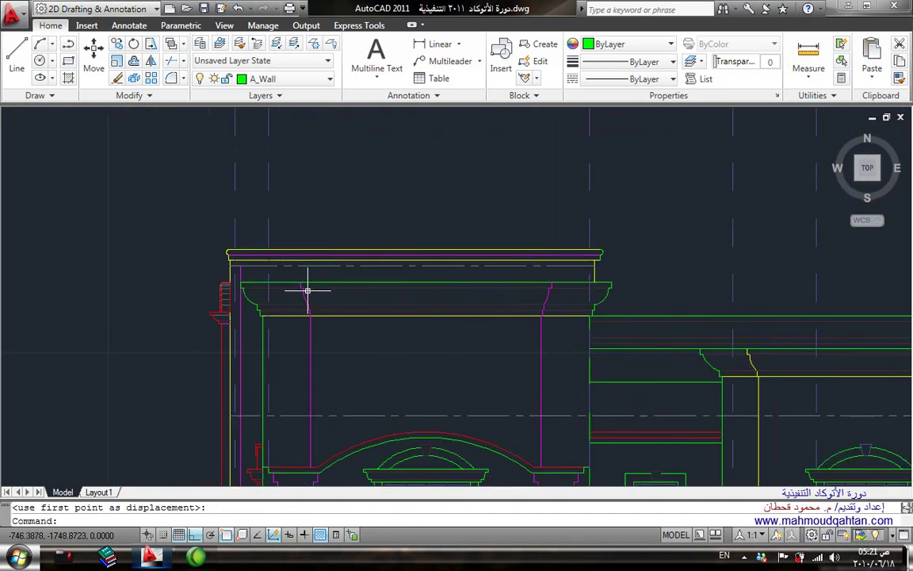
scroll(308, 291, "down", 3)
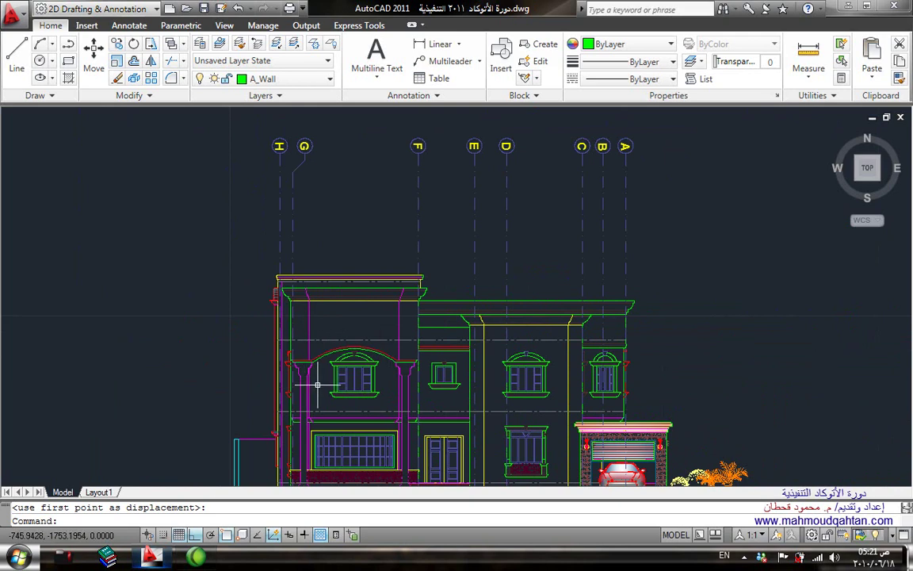
middle_click_drag(463, 292, 432, 353)
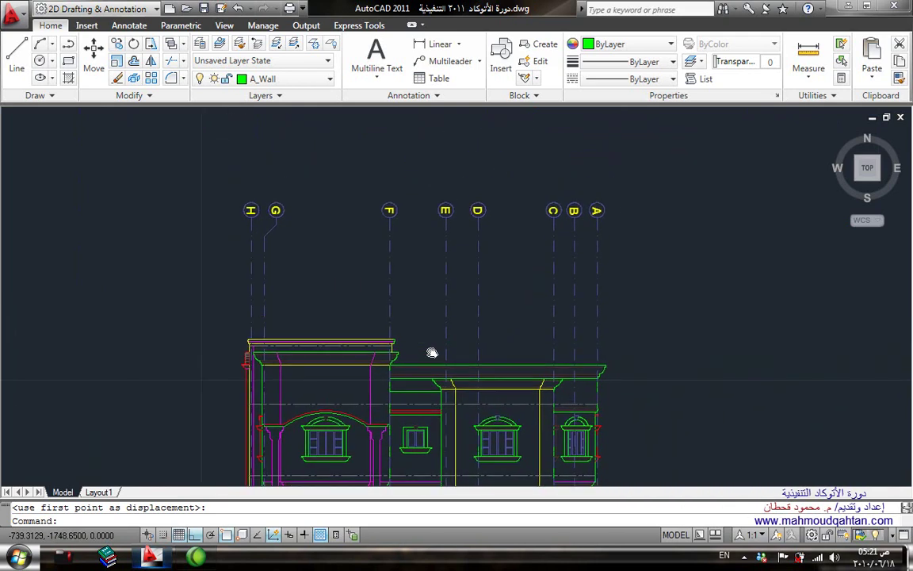
scroll(539, 238, "down", 3)
scroll(520, 221, "up", 5)
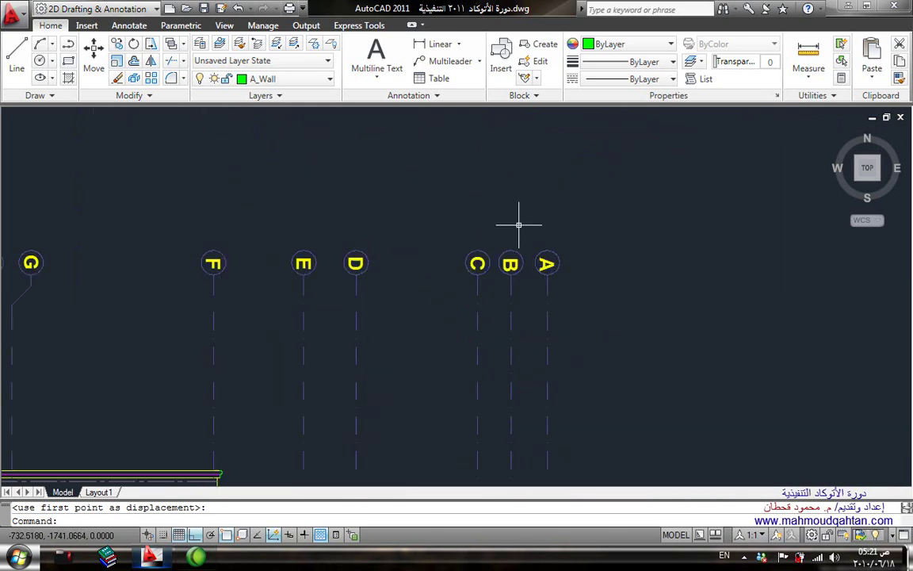
scroll(534, 220, "down", 4)
scroll(525, 238, "up", 3)
type("tr")
key("Return")
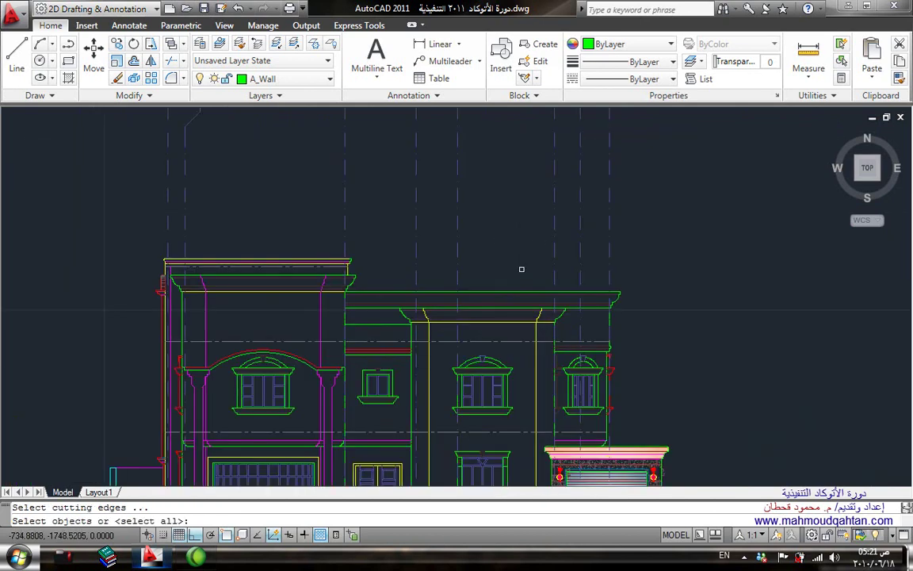
left_click(529, 292)
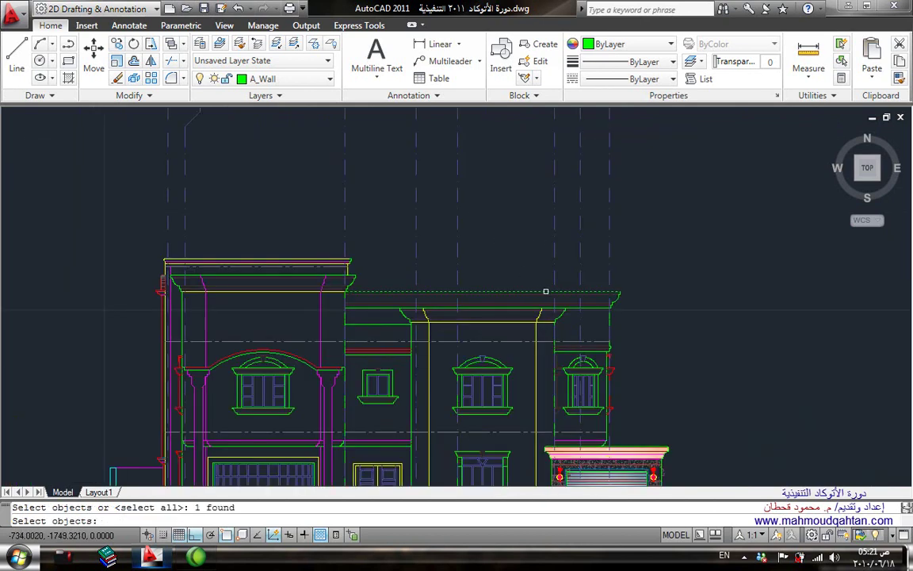
scroll(535, 294, "up", 2)
key("Return")
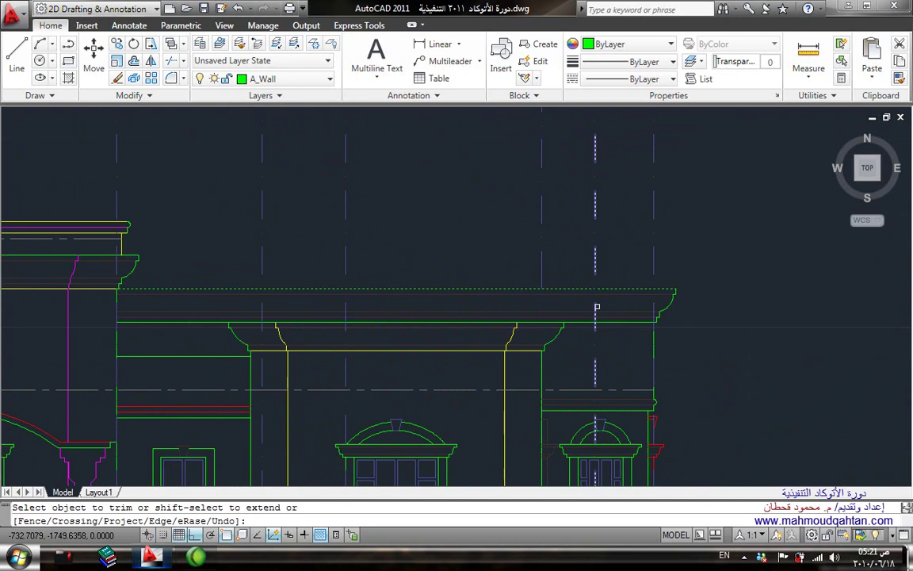
scroll(386, 320, "down", 2)
key("Escape")
scroll(519, 313, "down", 5)
scroll(508, 349, "up", 3)
middle_click_drag(507, 369, 524, 239)
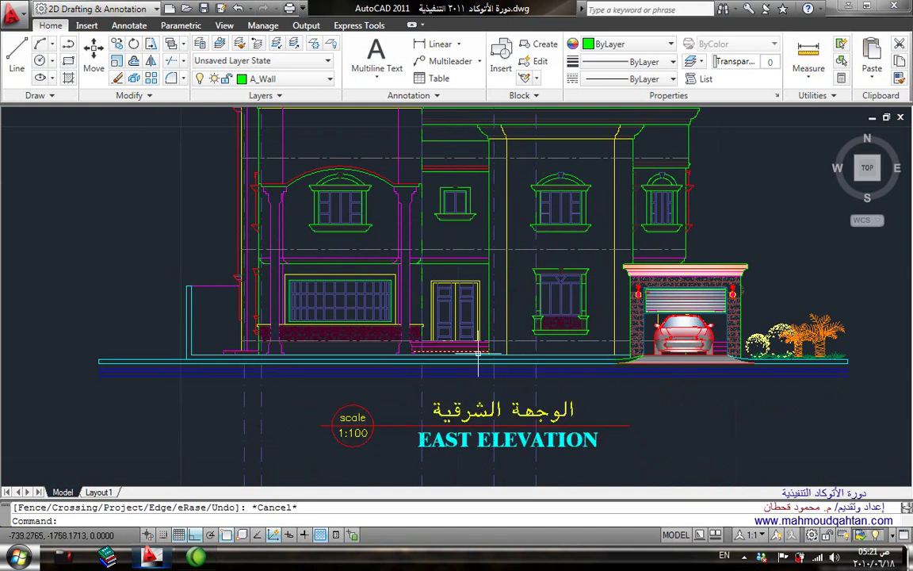
type("r")
key("Return")
left_click(491, 355)
key("Return")
left_click(564, 383)
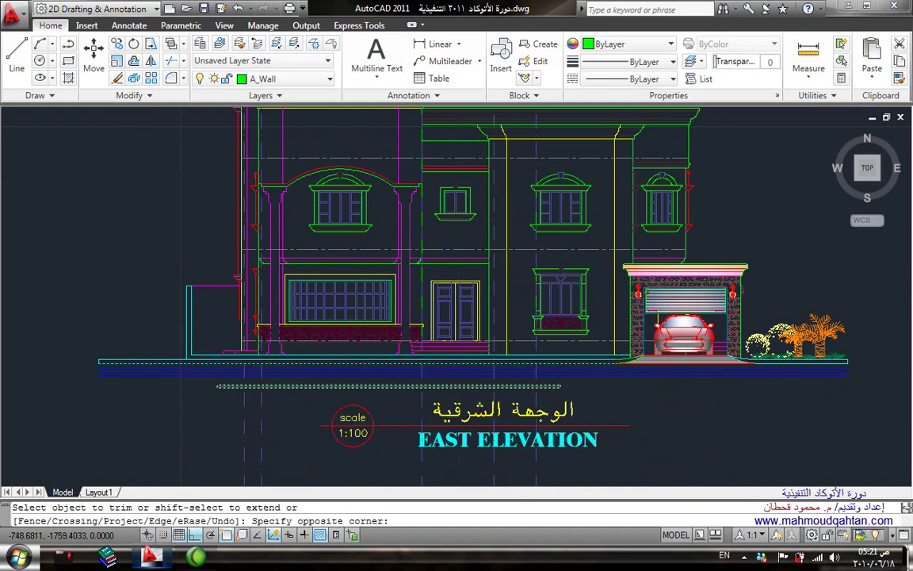
left_click(259, 383)
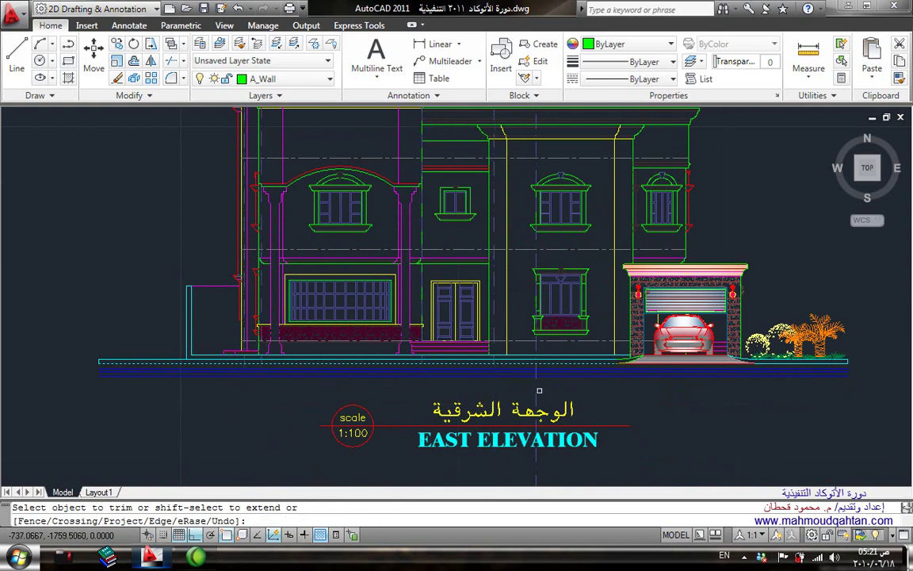
key("Escape")
scroll(539, 395, "down", 5)
scroll(591, 220, "up", 5)
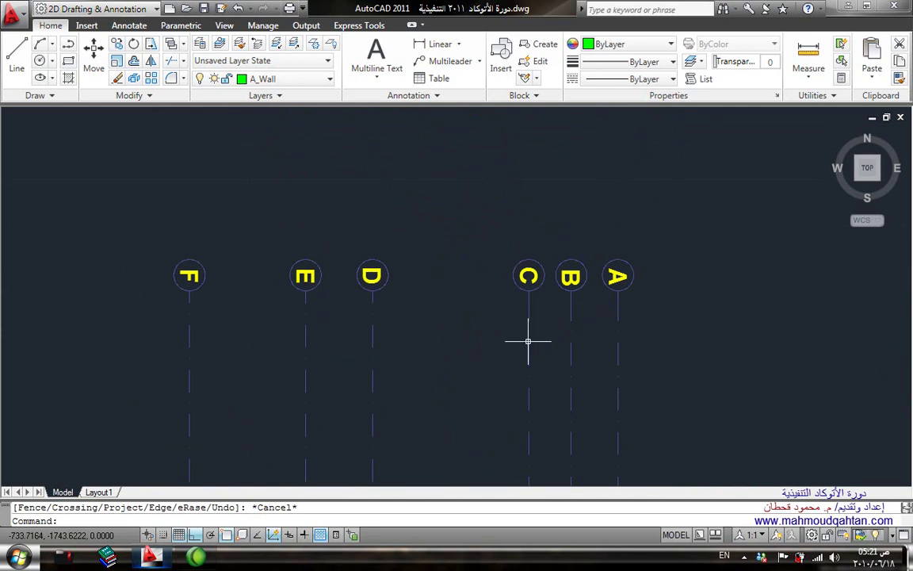
Rotate the grid bubble letter A about its centre so it reads upright
scroll(588, 268, "up", 2)
key("Return")
scroll(662, 281, "up", 3)
left_click(581, 265)
key("Return")
left_click(581, 262)
left_click(595, 143)
Pan and zoom to frame the full facade with the EAST ELEVATION title
scroll(477, 393, "down", 3)
scroll(435, 375, "down", 5)
middle_click_drag(434, 375, 596, 221)
scroll(557, 251, "down", 2)
middle_click_drag(557, 250, 570, 247)
scroll(591, 198, "up", 3)
middle_click_drag(578, 194, 469, 198)
scroll(468, 198, "down", 4)
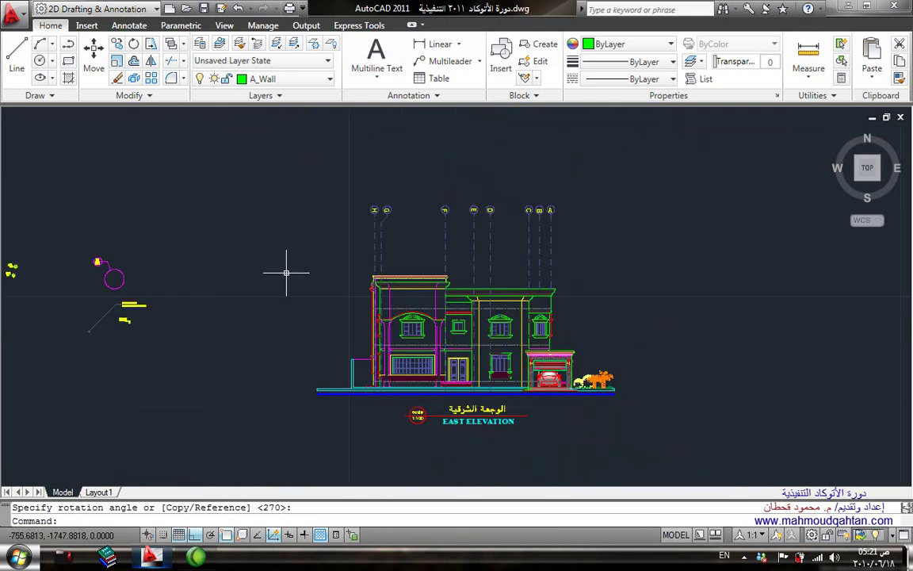
scroll(286, 273, "up", 2)
scroll(399, 271, "down", 4)
middle_click_drag(399, 272, 468, 254)
scroll(469, 255, "down", 2)
middle_click_drag(539, 281, 417, 301)
scroll(418, 301, "up", 3)
scroll(458, 261, "up", 2)
mouse_move(459, 261)
middle_mouse_down()
mouse_move(353, 264)
mouse_move(389, 280)
middle_mouse_up()
scroll(385, 264, "up", 1)
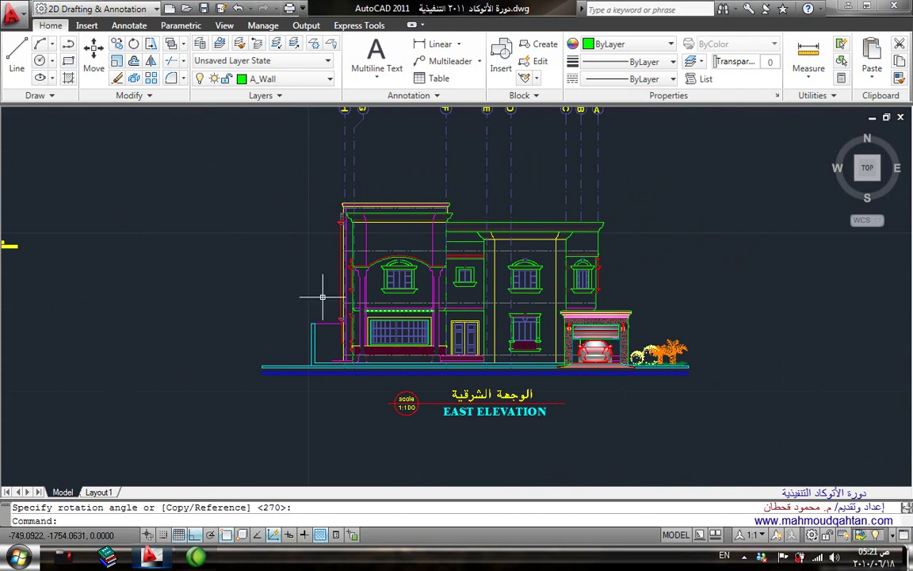
scroll(423, 288, "up", 2)
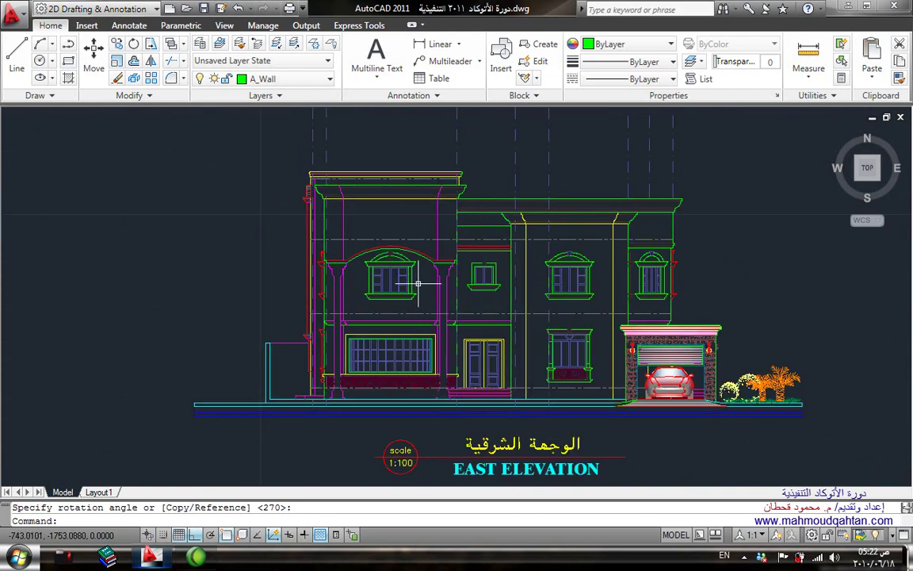
middle_click_drag(418, 283, 348, 385)
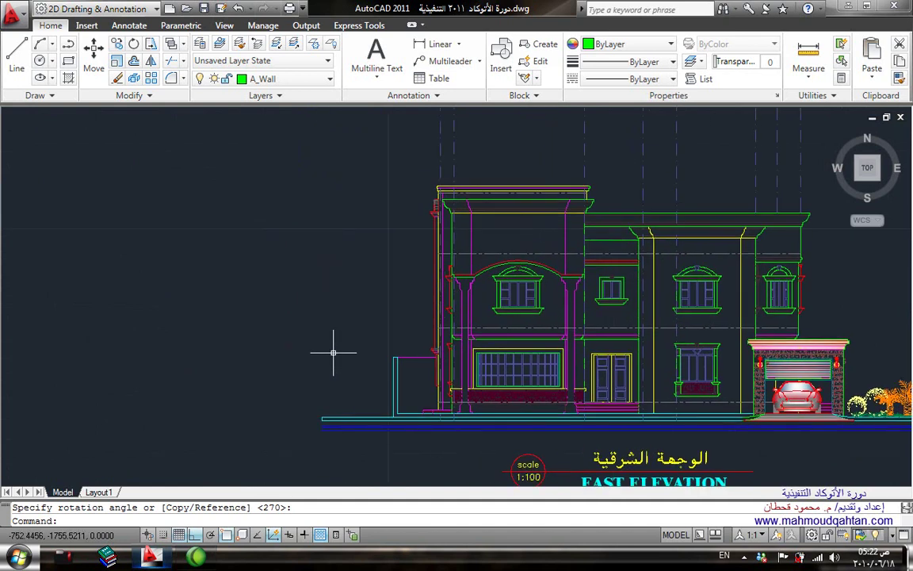
middle_click_drag(451, 324, 351, 320)
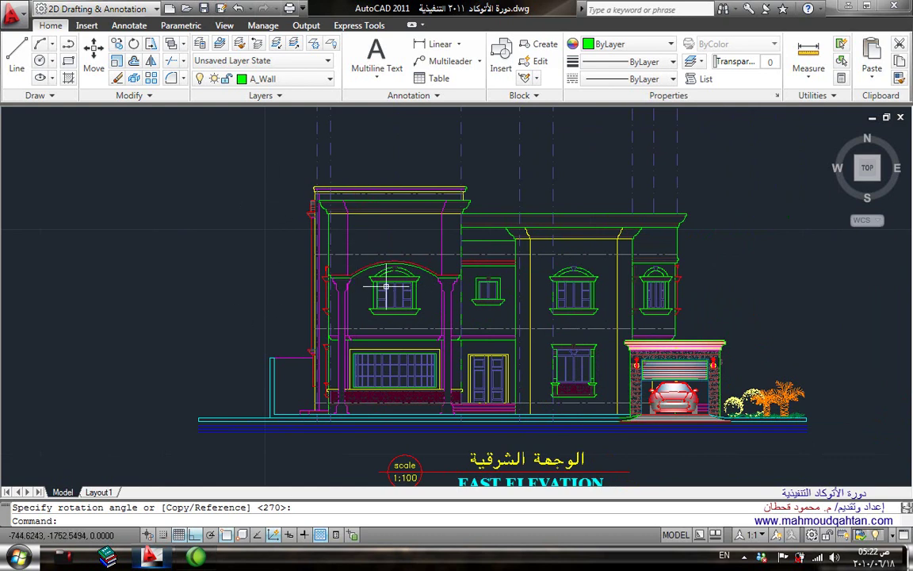
middle_click_drag(398, 281, 392, 310)
scroll(391, 310, "up", 2)
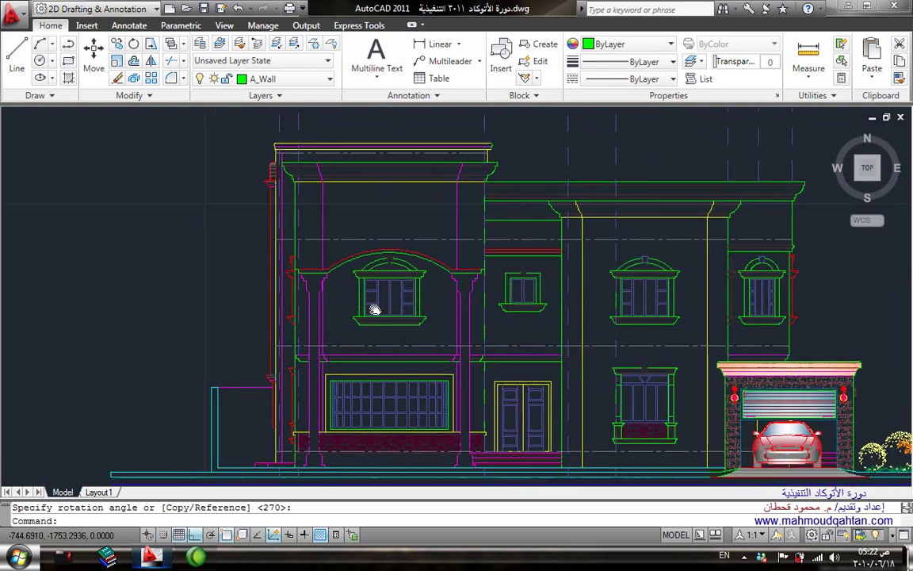
mouse_move(401, 274)
middle_mouse_down()
mouse_move(408, 265)
mouse_move(373, 283)
mouse_move(372, 276)
middle_mouse_up()
scroll(372, 246, "down", 2)
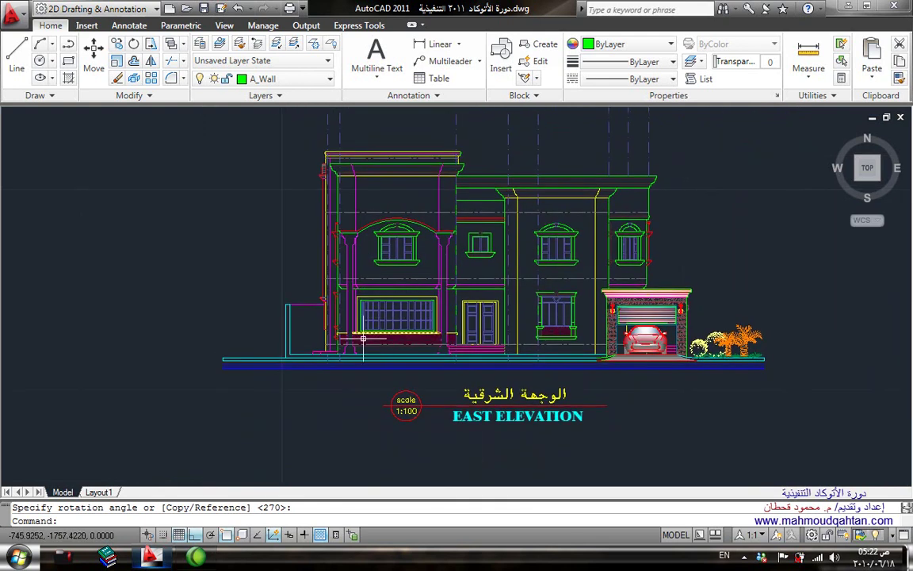
scroll(363, 338, "up", 5)
scroll(304, 350, "down", 2)
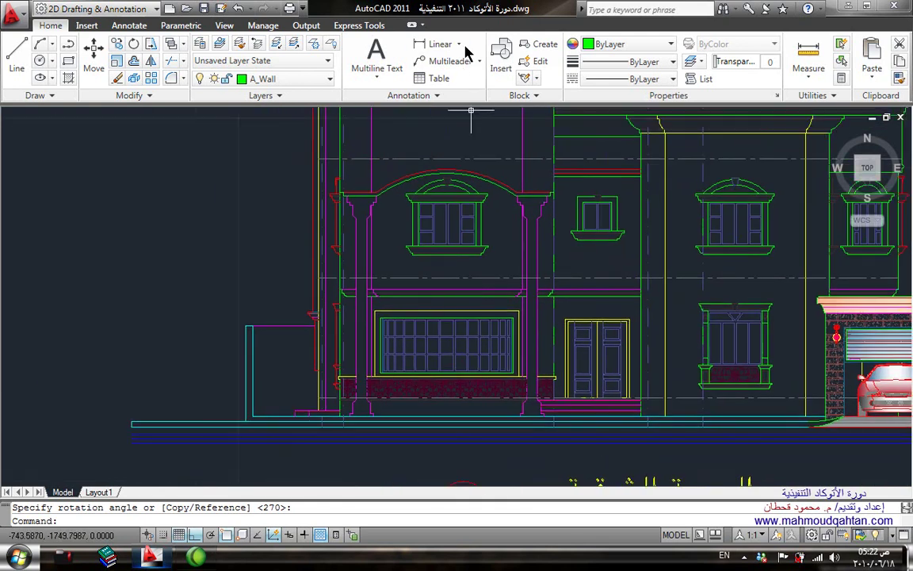
Make DIM the current layer
left_click(458, 44)
left_click(452, 67)
scroll(323, 415, "up", 3)
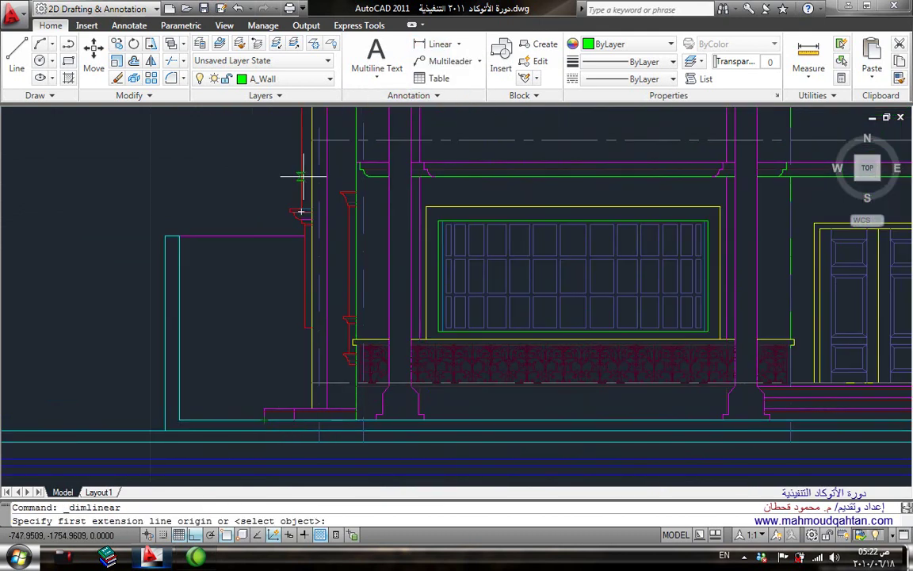
left_click(326, 79)
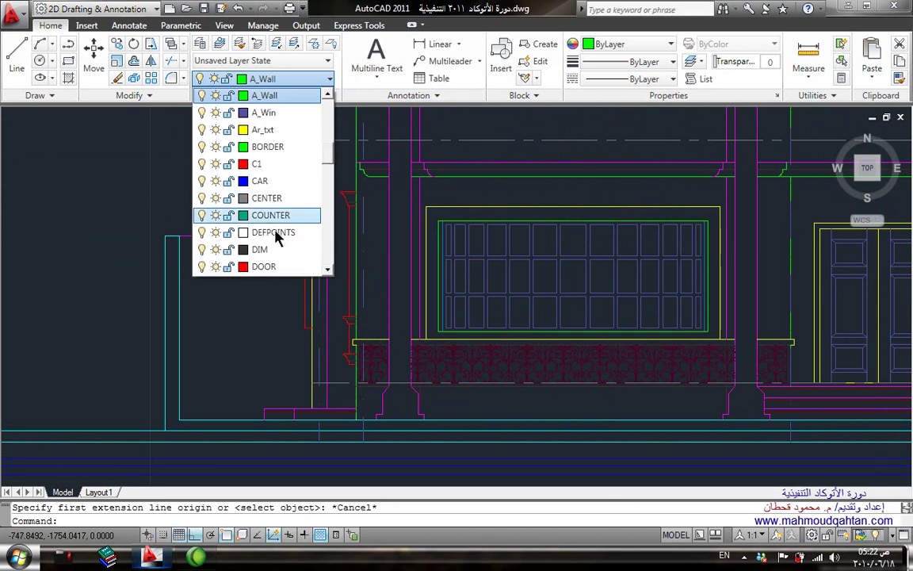
left_click(260, 249)
Try a linear dimension from the ground line, then discard the 0.65 preview
left_click(434, 45)
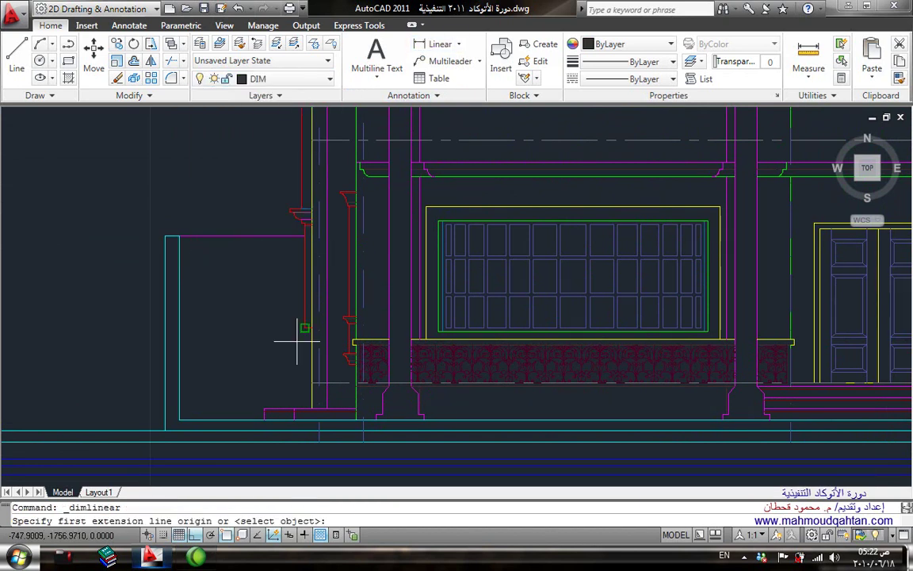
scroll(364, 431, "up", 2)
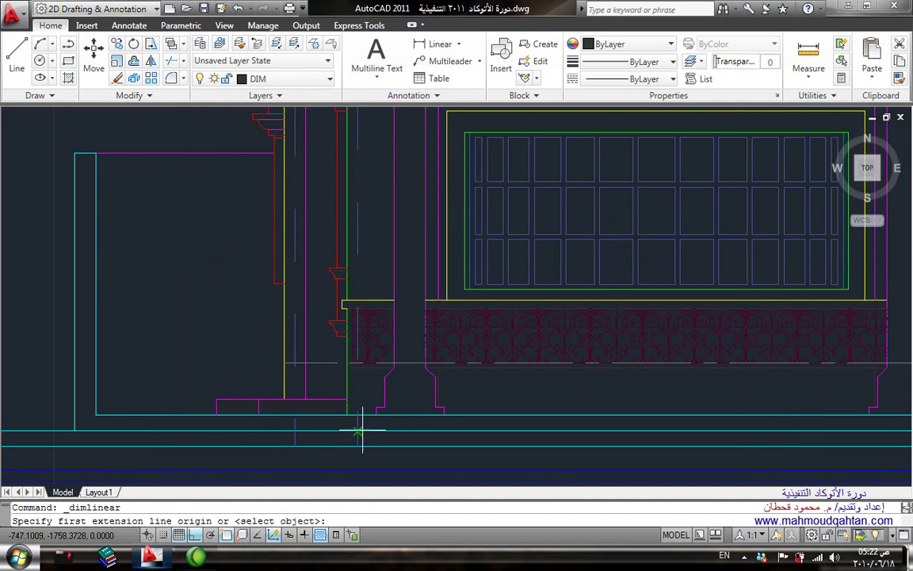
left_click(358, 431)
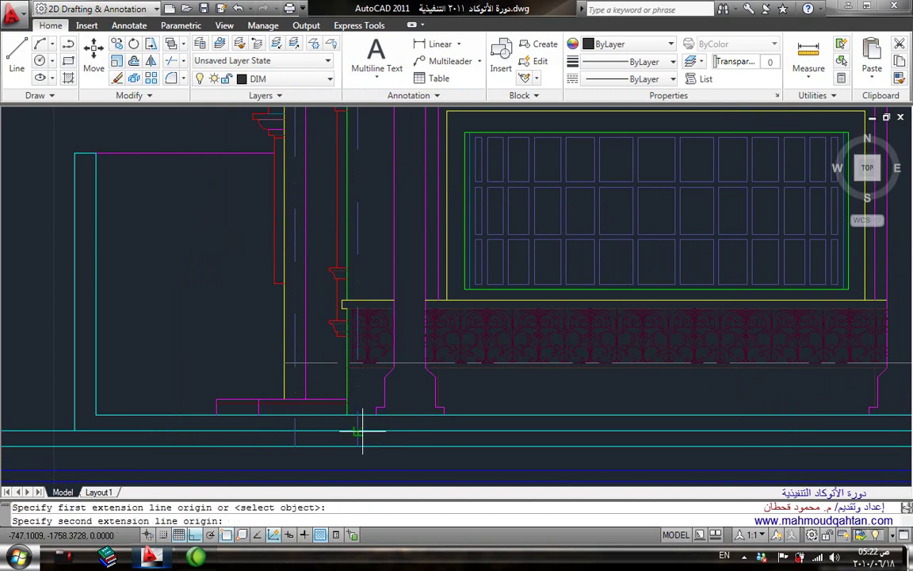
left_click(322, 365)
scroll(323, 366, "down", 3)
scroll(468, 360, "up", 2)
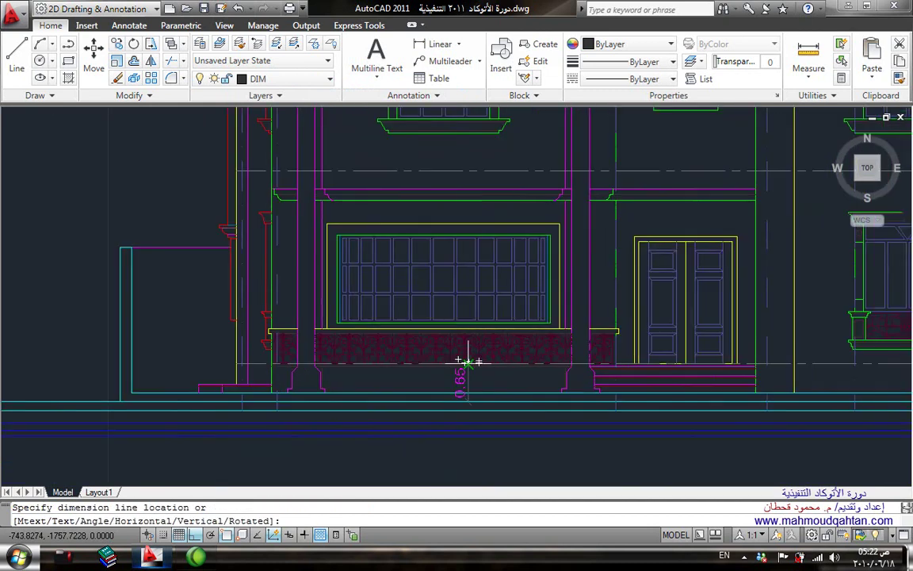
scroll(547, 379, "up", 2)
key("Escape")
key("Return")
Dimension the 0.50 plinth height and place it left of the facade
left_click(616, 401)
left_click(616, 345)
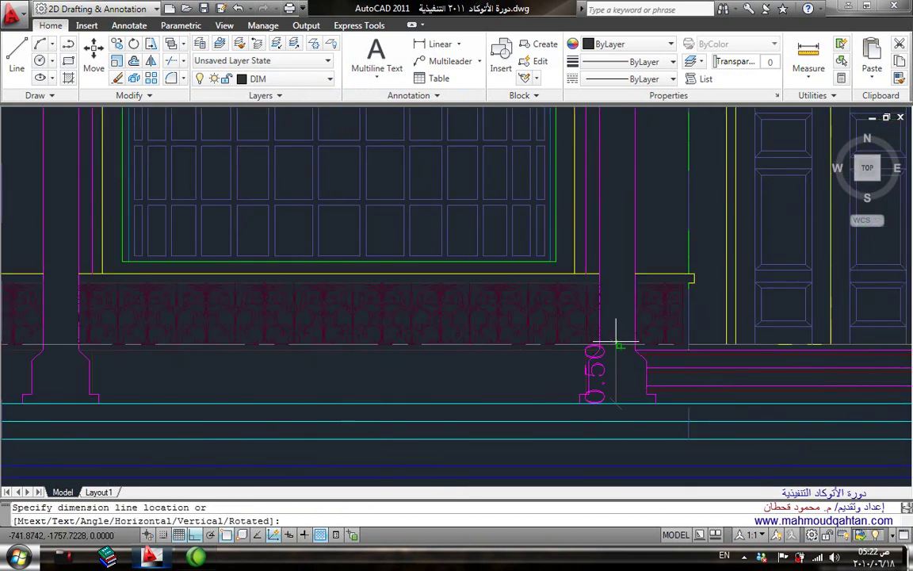
scroll(616, 342, "down", 3)
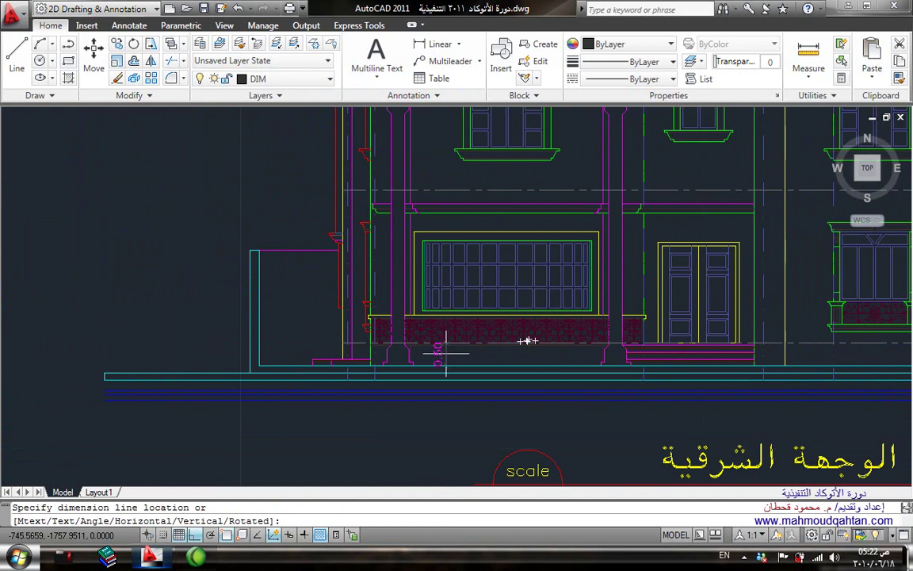
middle_click_drag(378, 339, 633, 351)
left_click(379, 361)
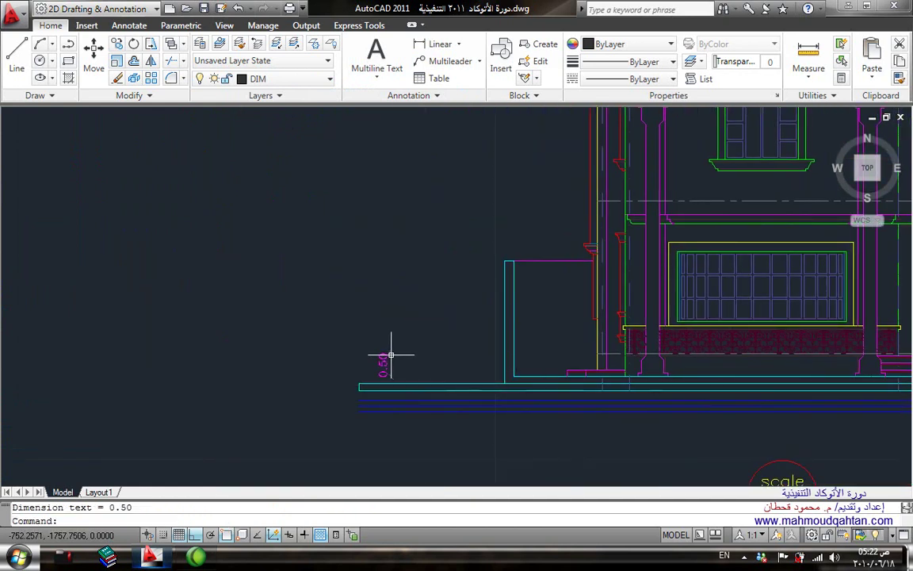
middle_click_drag(474, 334, 366, 382)
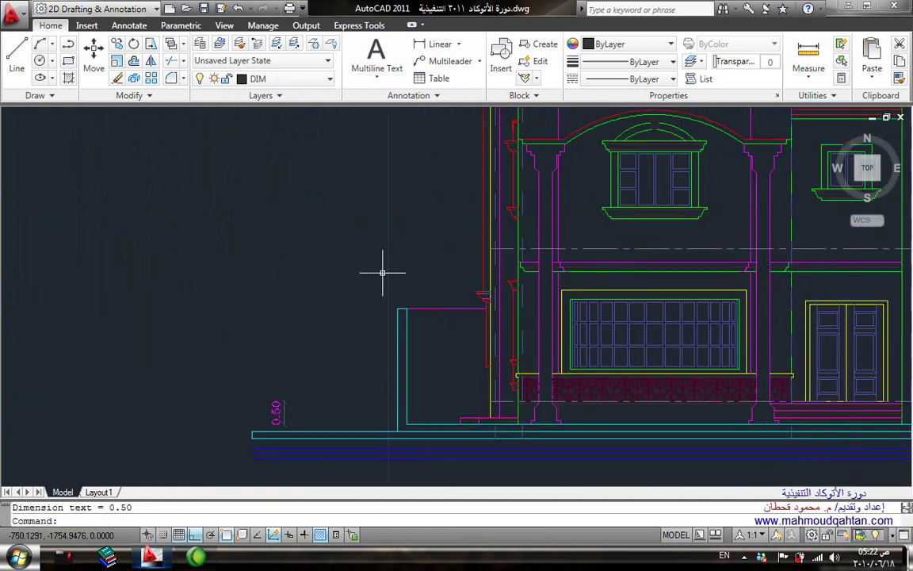
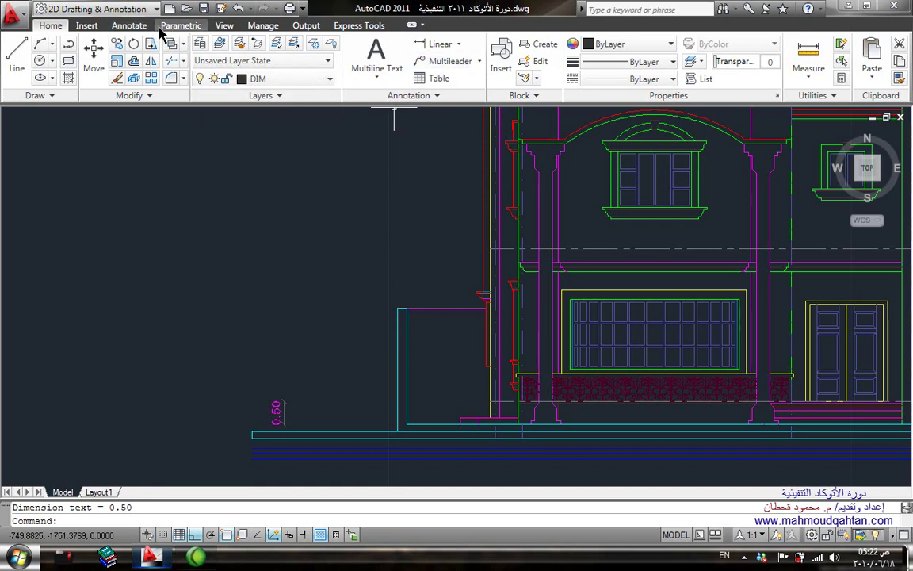
Continue the left vertical dimension chain from 0.50 with the 3.30 and 1.80 storey heights
left_click(129, 26)
left_click(374, 62)
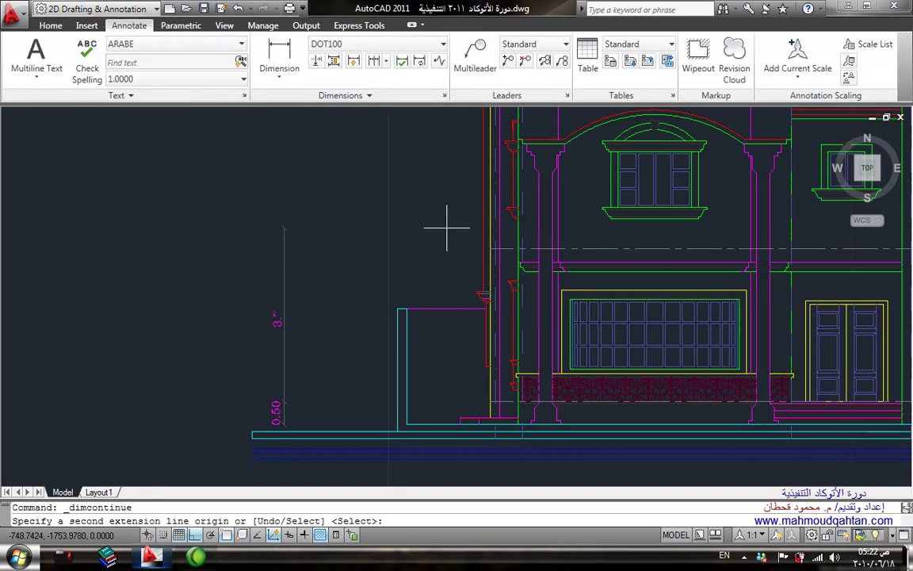
left_click(575, 248)
scroll(547, 285, "down", 3)
scroll(563, 214, "up", 2)
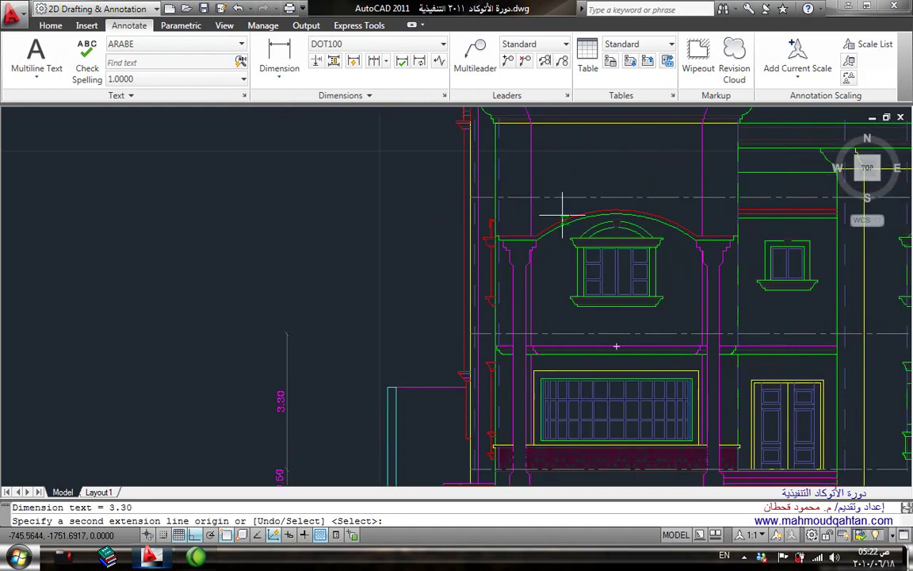
scroll(564, 197, "down", 3)
scroll(523, 279, "up", 3)
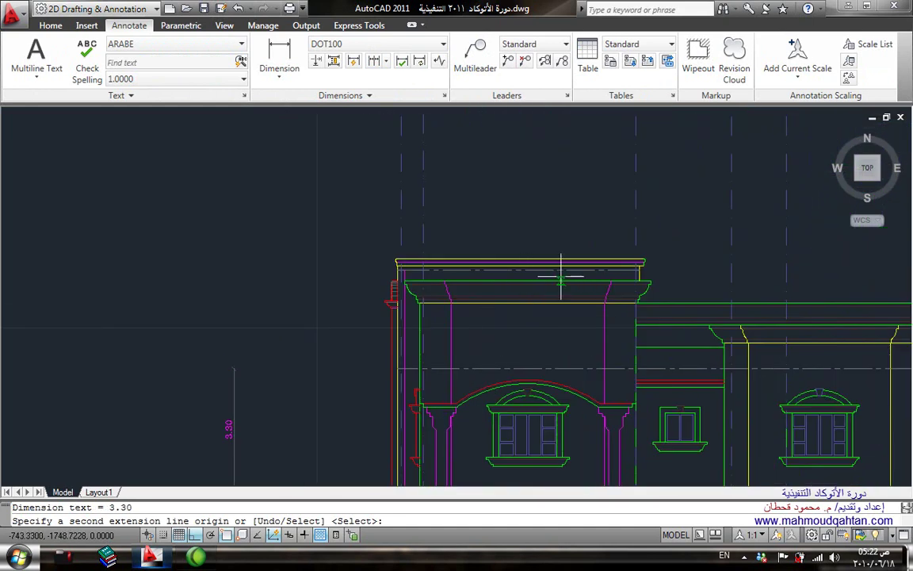
scroll(469, 366, "up", 2)
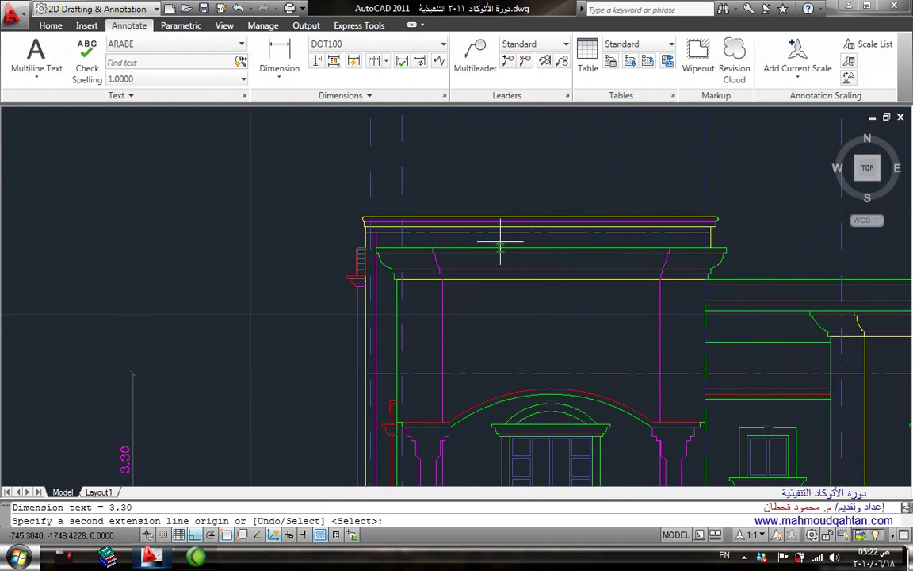
scroll(561, 275, "up", 2)
scroll(567, 310, "up", 2)
scroll(500, 255, "down", 3)
scroll(449, 259, "up", 2)
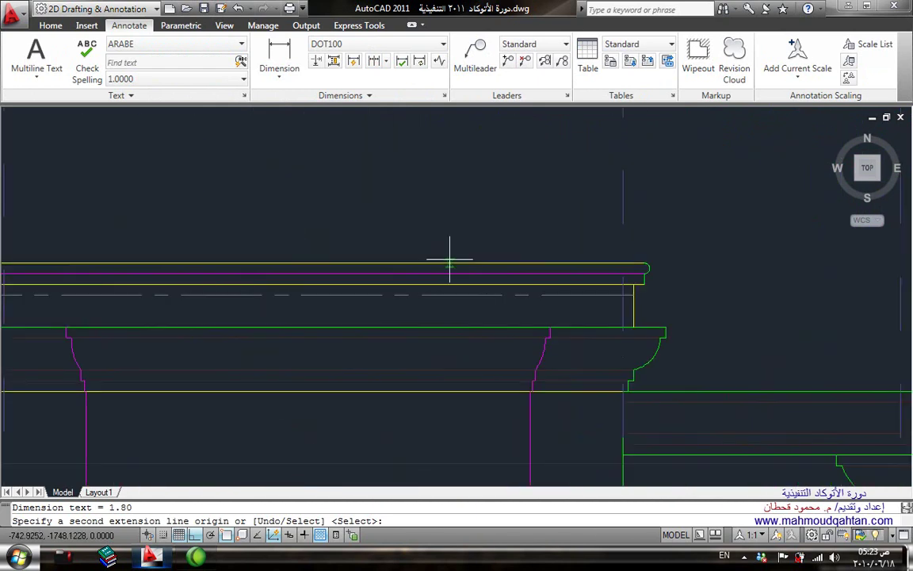
key("Escape")
scroll(476, 277, "down", 5)
scroll(450, 326, "up", 1)
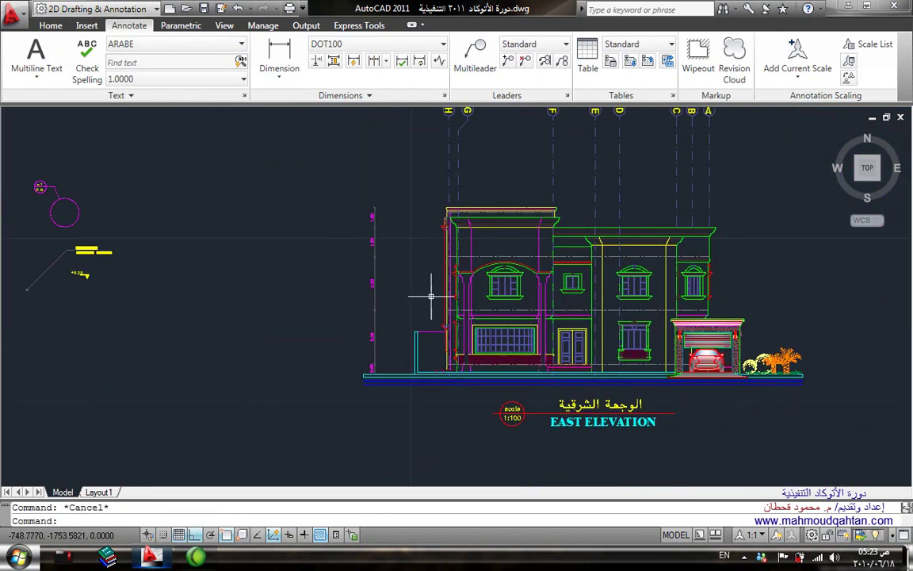
scroll(374, 204, "up", 1)
Add a 10.10 linear dimension from the parapet top to the ground line, left of the chain
scroll(373, 205, "up", 1)
left_click(279, 56)
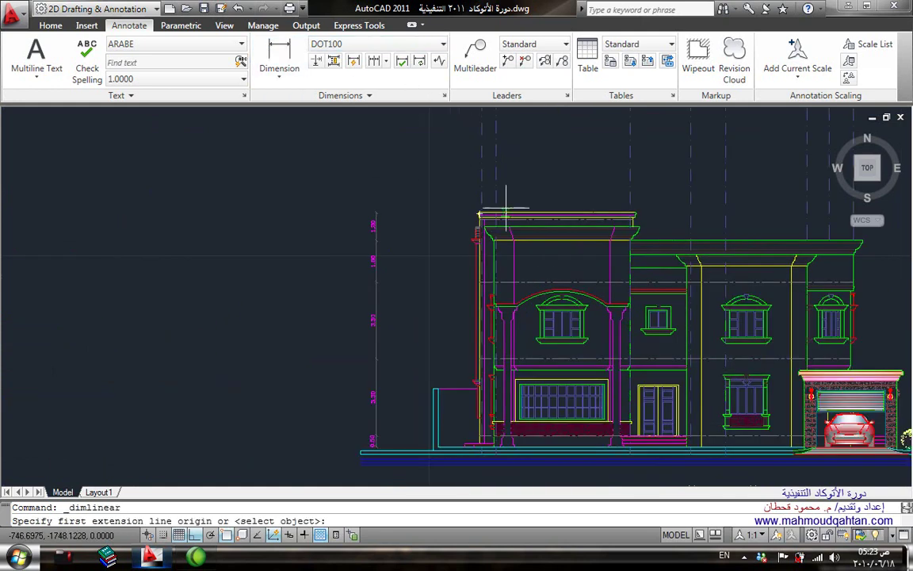
scroll(505, 210, "up", 3)
scroll(505, 205, "up", 1)
left_click(419, 224)
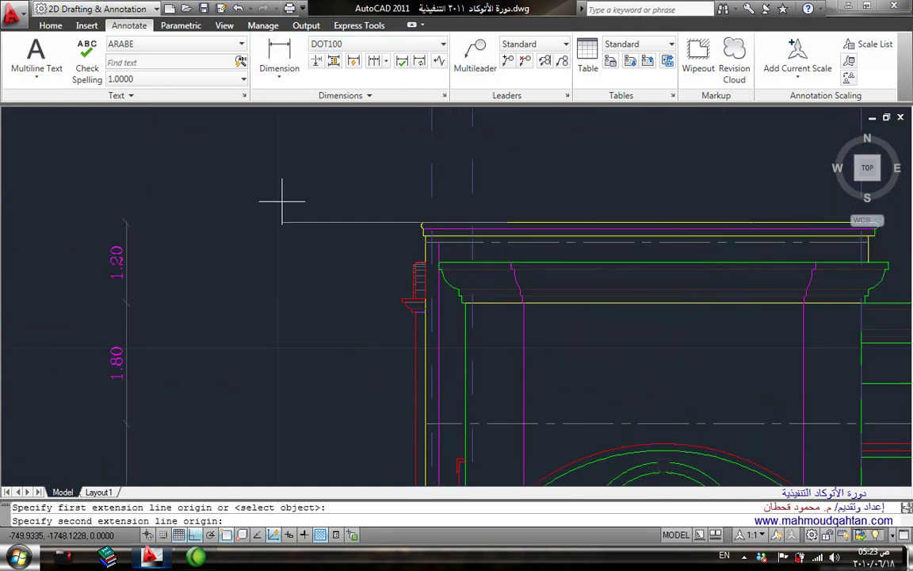
scroll(282, 197, "down", 4)
scroll(413, 315, "down", 2)
scroll(411, 337, "up", 6)
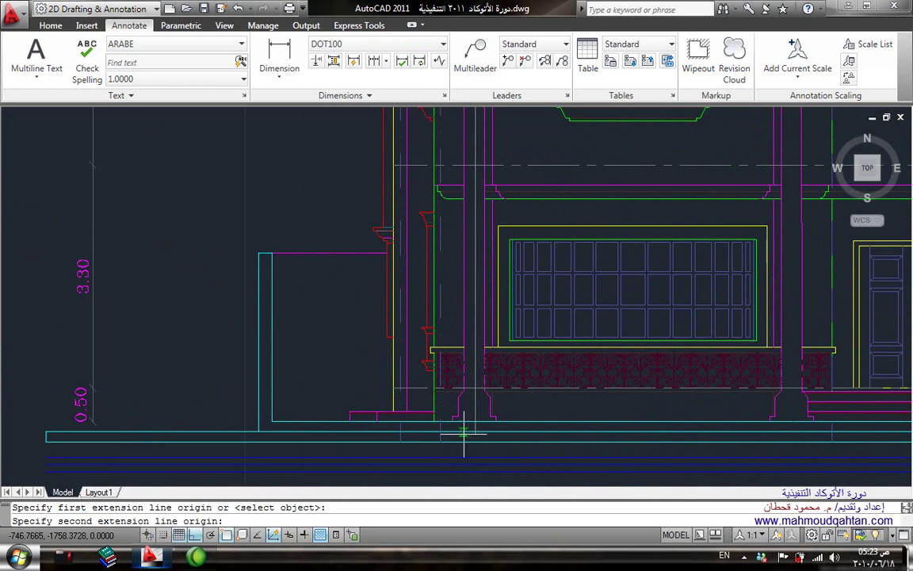
left_click(503, 424)
scroll(438, 418, "down", 5)
scroll(359, 309, "up", 6)
left_click(359, 310)
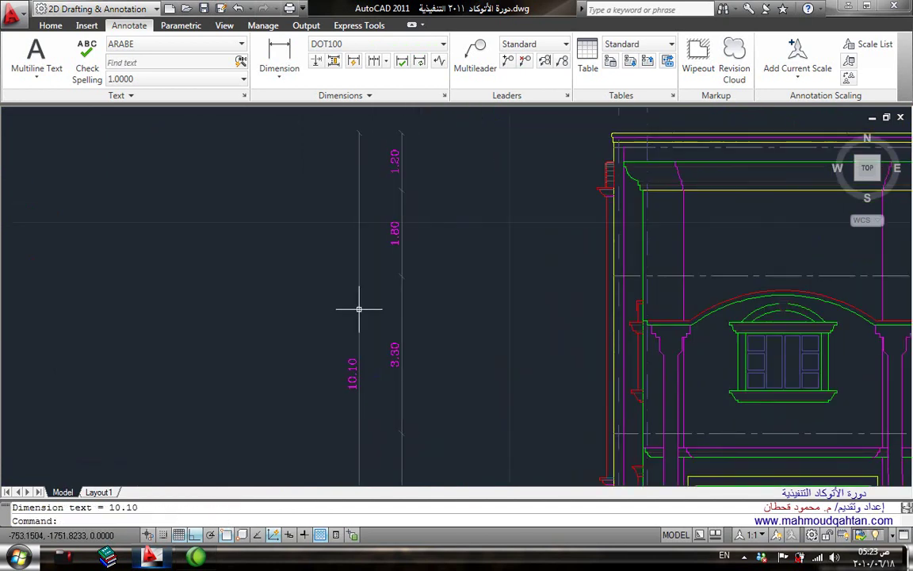
key("Escape")
scroll(434, 282, "down", 1)
scroll(402, 228, "up", 4)
scroll(507, 254, "down", 4)
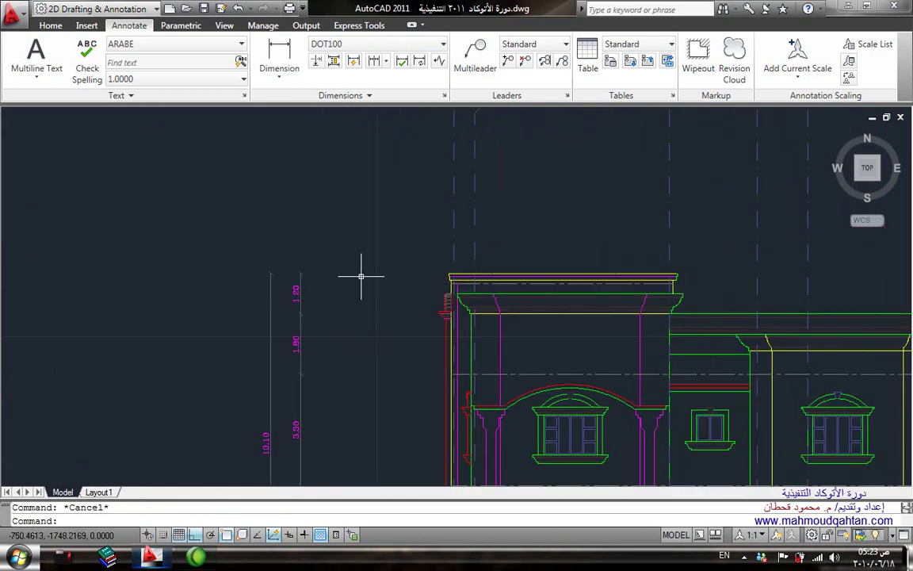
Turn all layers on with LAYON, then undo it and the earlier erase
type("layon")
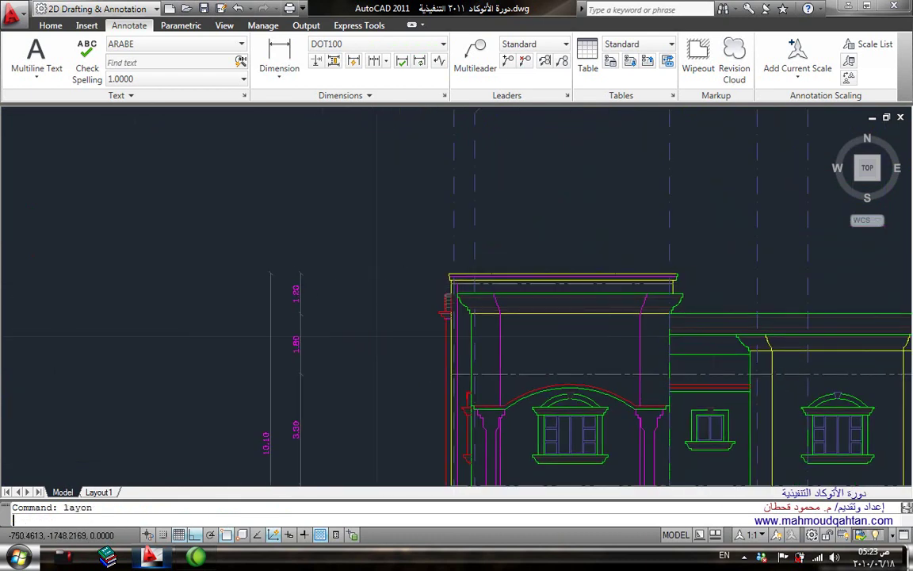
key("Return")
key("ctrl+z")
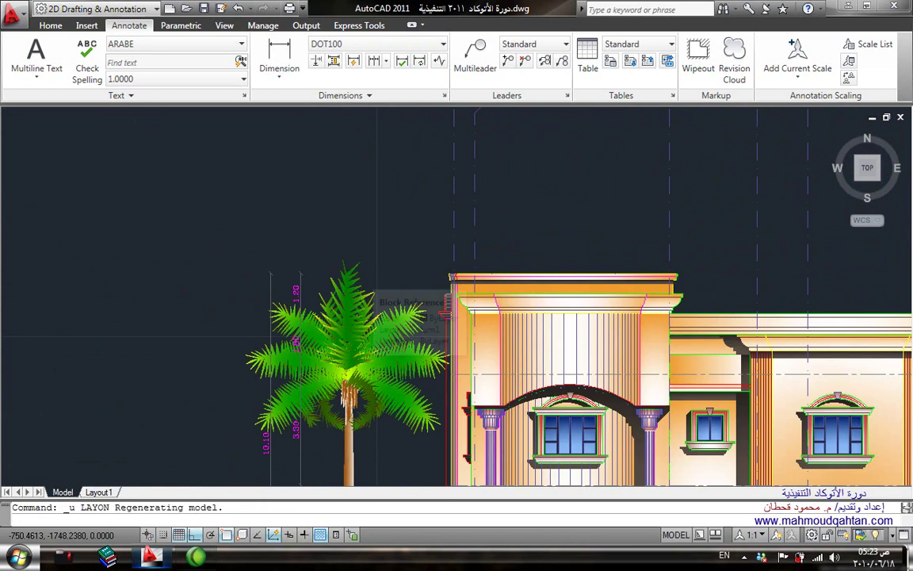
scroll(349, 275, "up", 3)
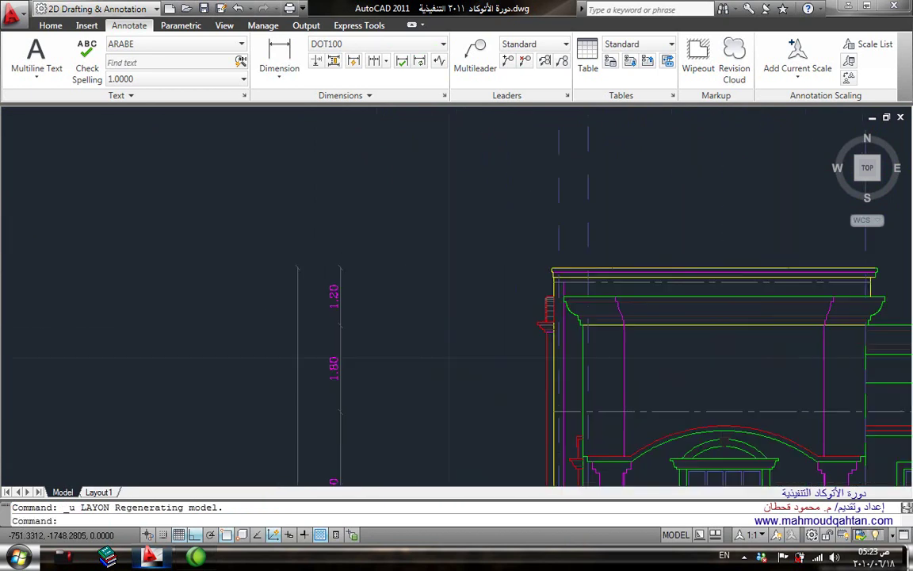
middle_click_drag(520, 286, 451, 312)
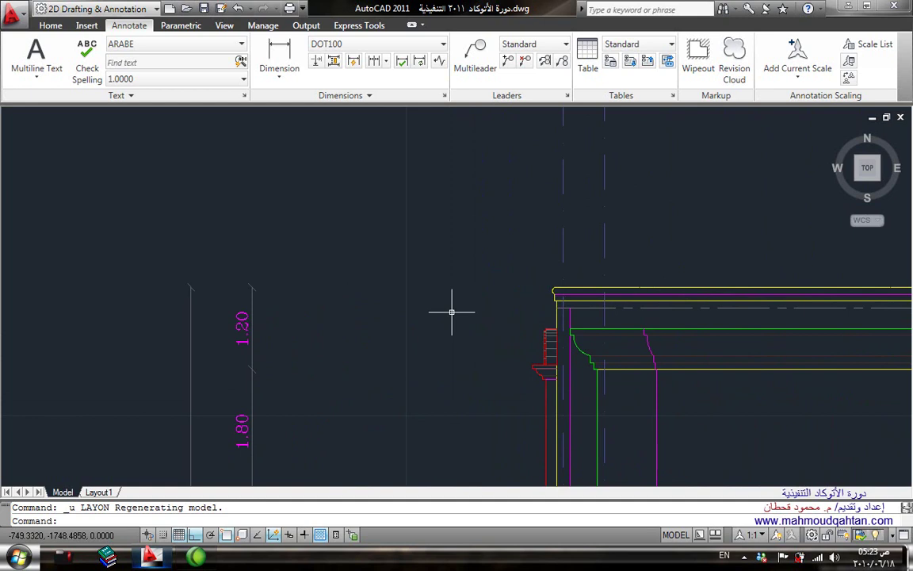
key("ctrl+z")
scroll(453, 290, "up", 2)
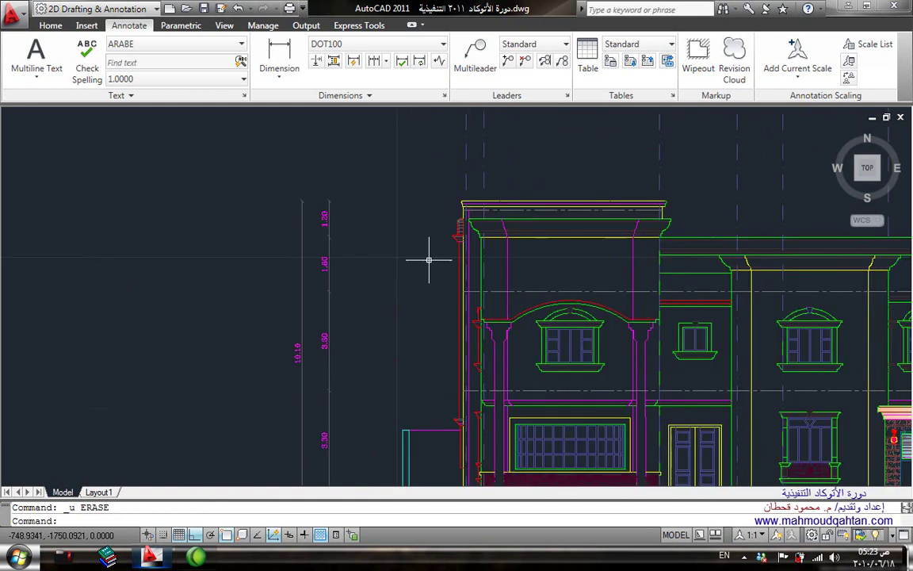
Make MahMouD the current dimension style
left_click(441, 43)
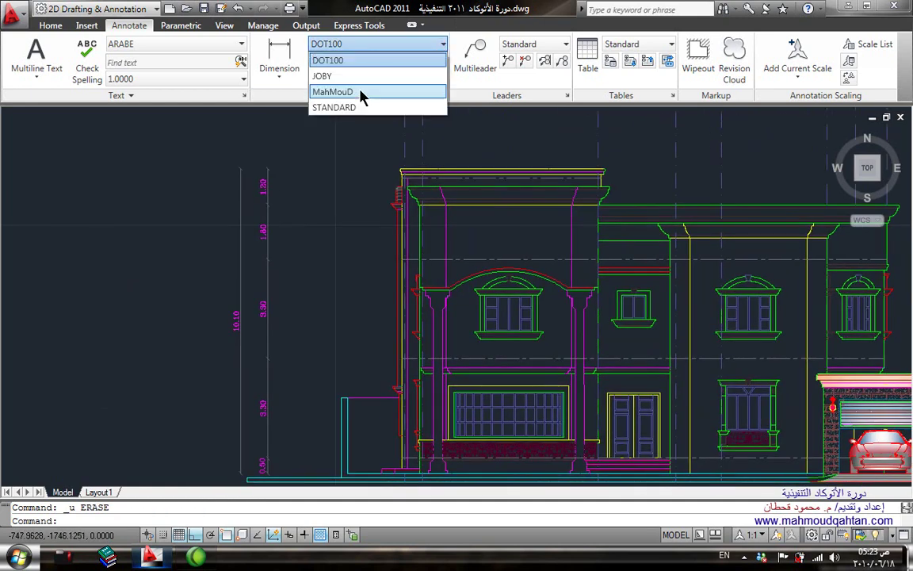
left_click(356, 76)
left_click(424, 44)
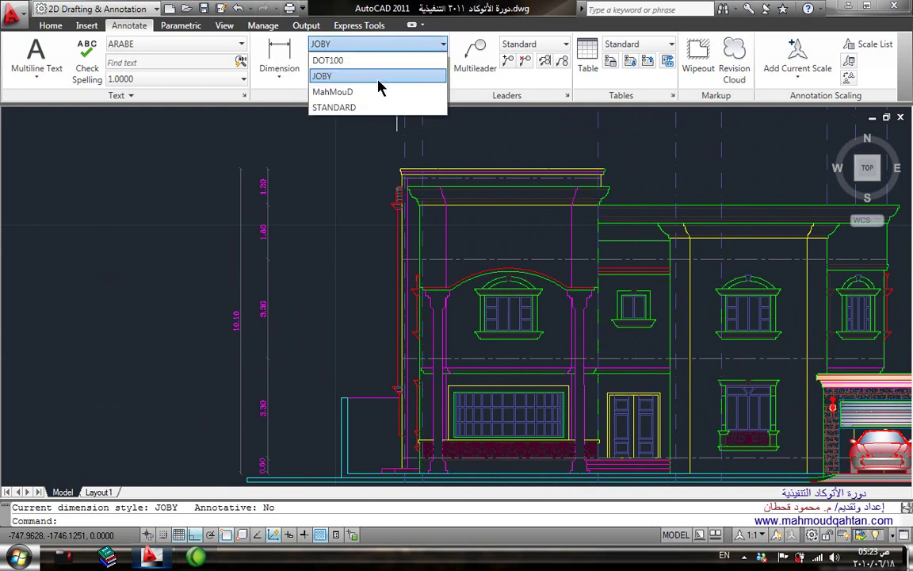
left_click(379, 88)
Erase the old magenta height dimensions to the left of the elevation
middle_click_drag(353, 265, 367, 225)
left_click(305, 119)
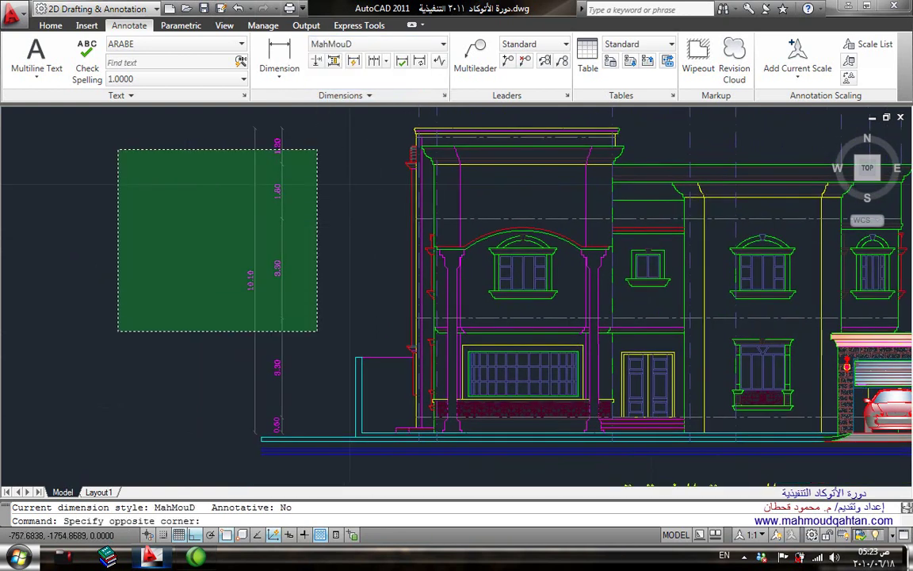
left_click(105, 305)
key("Delete")
left_click(304, 370)
key("Escape")
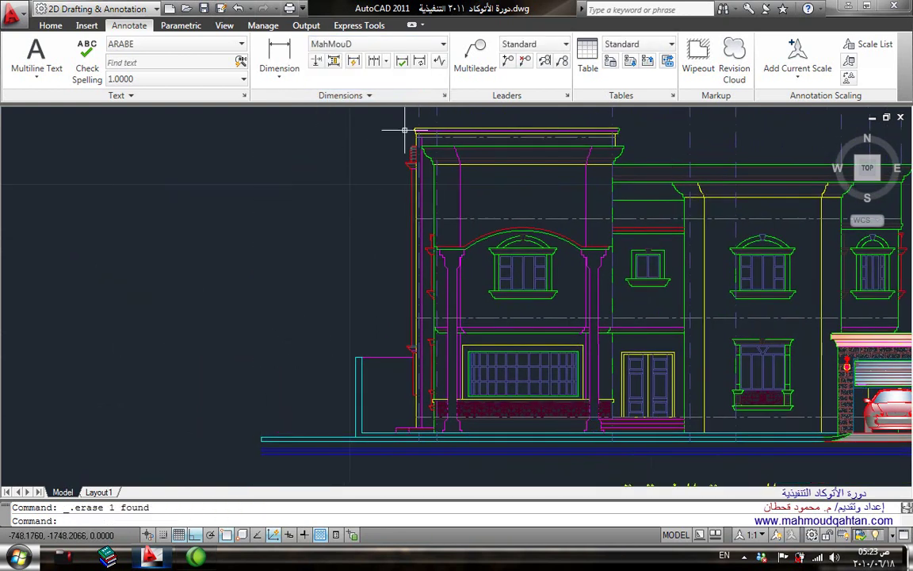
left_click(287, 56)
scroll(500, 450, "up", 3)
Dimension the 0.50 plinth height from the ground line at the wall base
scroll(457, 407, "up", 2)
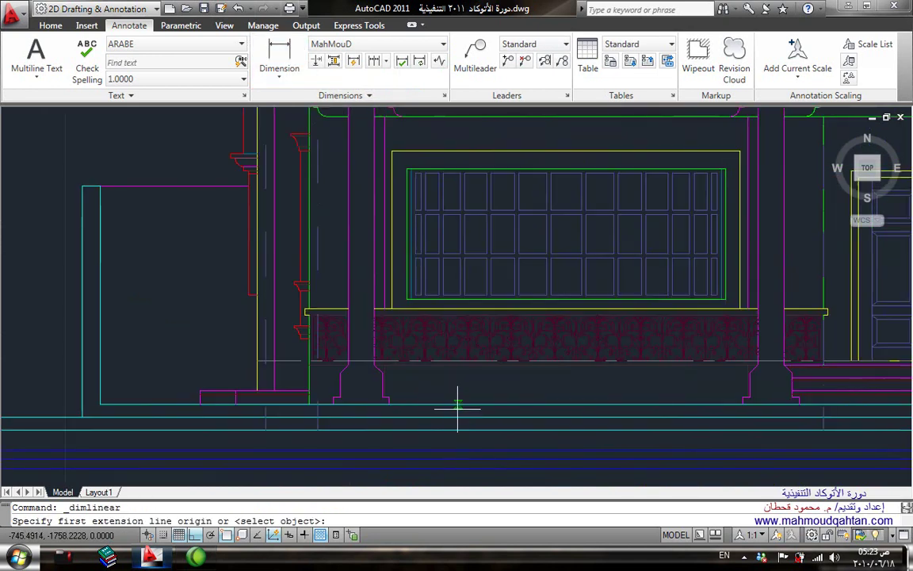
left_click(457, 408)
scroll(439, 367, "up", 3)
scroll(556, 284, "up", 2)
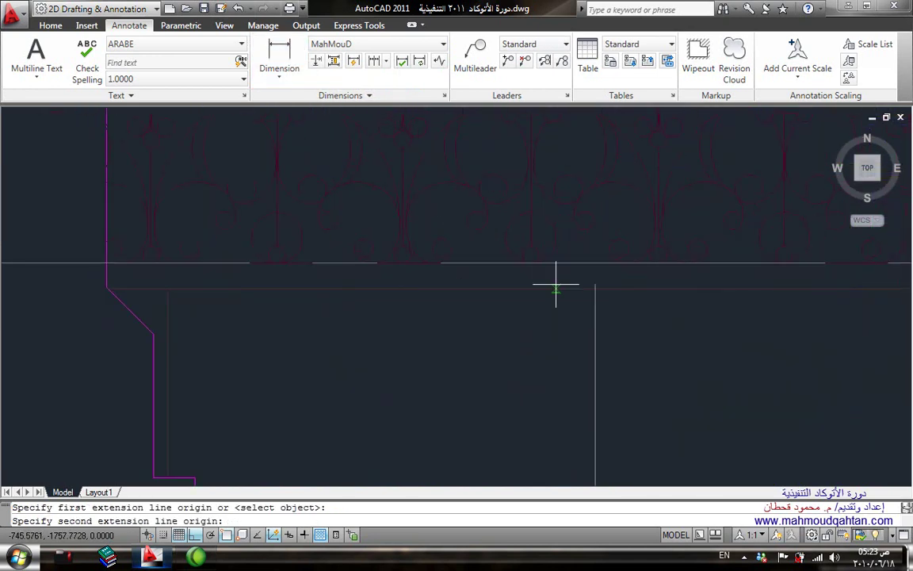
left_click(595, 264)
scroll(497, 333, "down", 5)
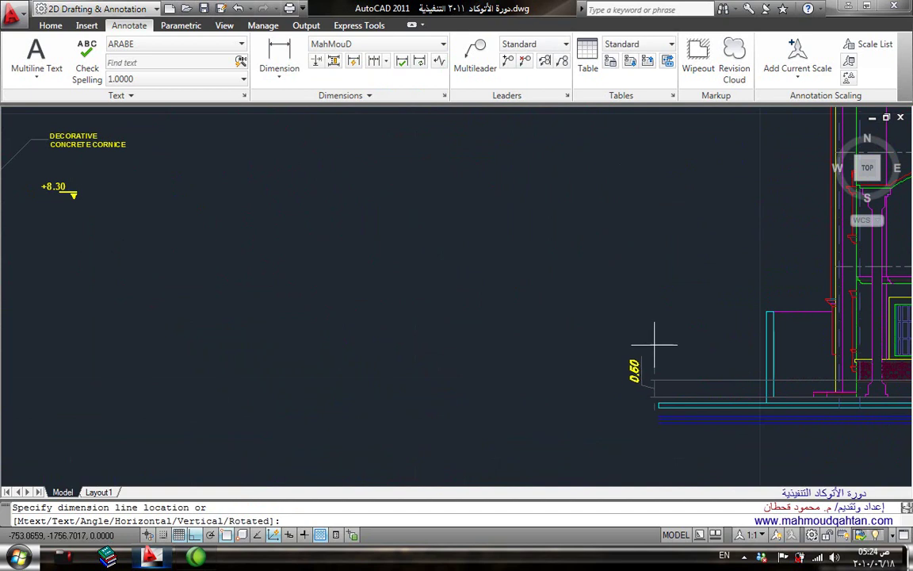
left_click(689, 387)
scroll(520, 393, "down", 3)
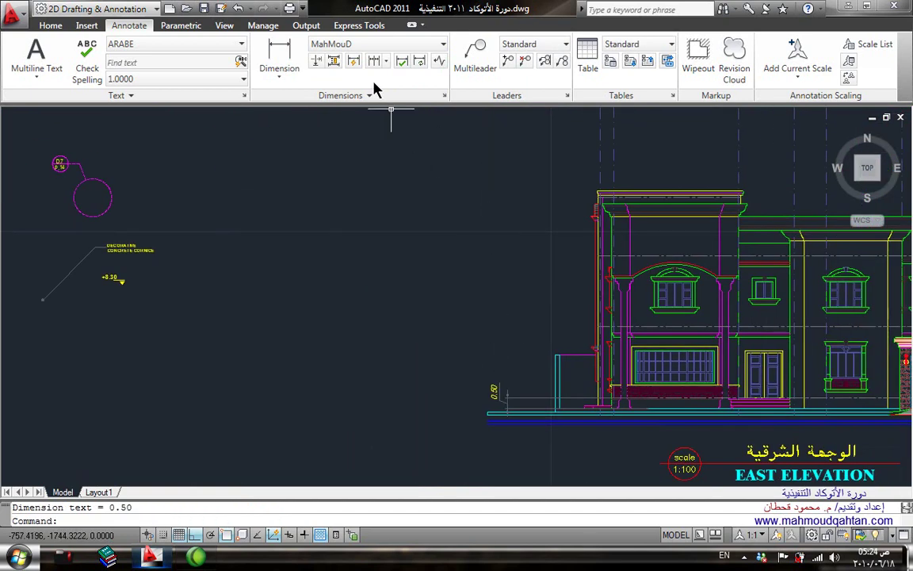
Continue the chain upward with the 3.30, 3.30 and 1.80 heights to the cornice
left_click(373, 61)
scroll(685, 422, "up", 4)
left_click(652, 300)
middle_click_drag(593, 163, 587, 469)
left_click(703, 276)
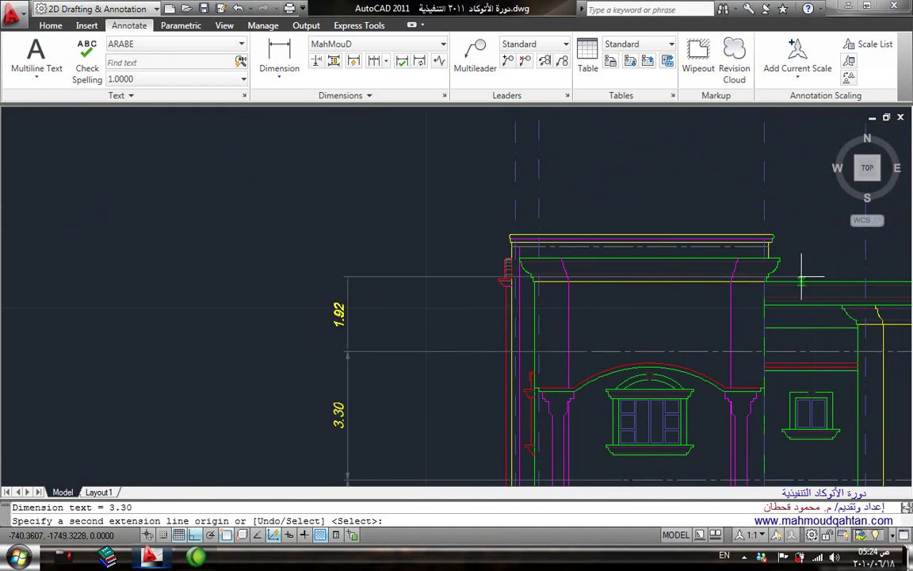
left_click(810, 279)
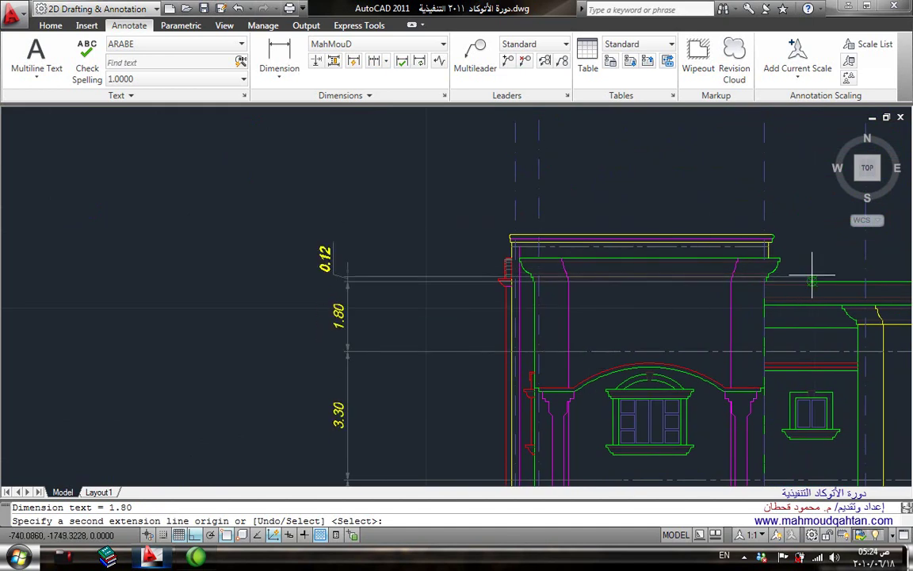
scroll(745, 261, "up", 3)
scroll(634, 250, "up", 2)
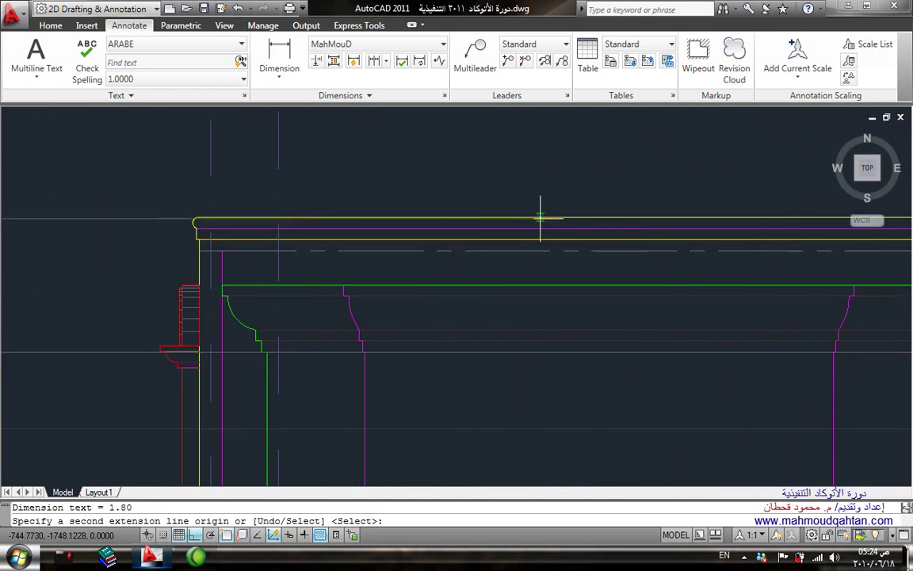
key("Escape")
scroll(479, 268, "down", 7)
key("Escape")
scroll(467, 320, "up", 2)
scroll(441, 278, "up", 2)
scroll(408, 367, "up", 3)
scroll(387, 367, "up", 3)
scroll(432, 341, "down", 7)
scroll(428, 313, "up", 1)
scroll(388, 318, "up", 2)
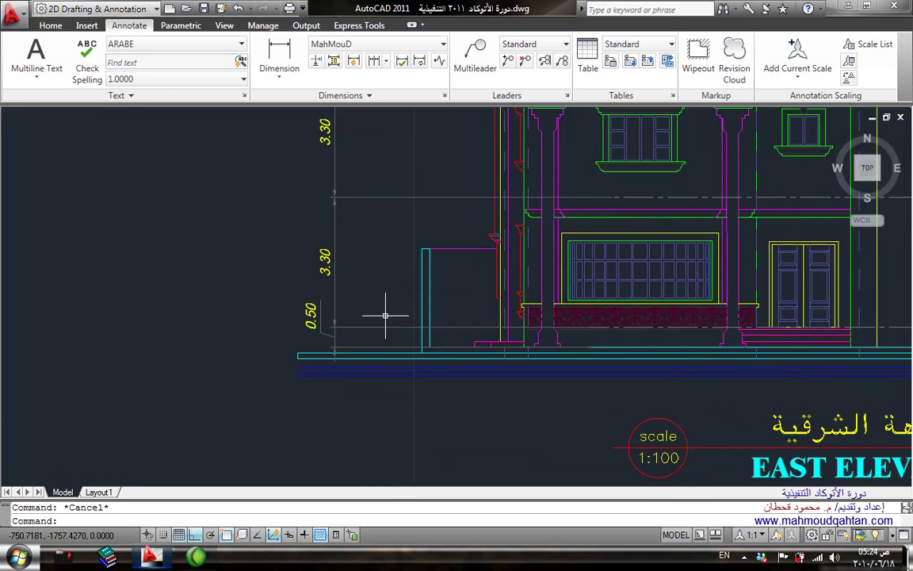
scroll(385, 316, "down", 6)
scroll(397, 331, "down", 1)
Copy the ±0.00 S.G.L level marker to the elevation's ground line, with ortho off
type("o")
key("Return")
scroll(170, 238, "up", 3)
scroll(198, 246, "up", 2)
scroll(230, 260, "up", 5)
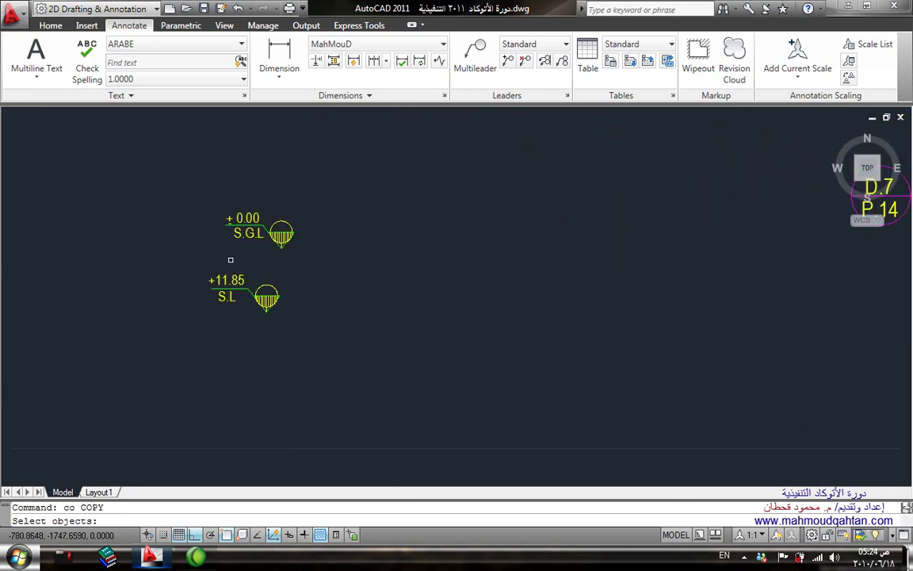
scroll(238, 269, "up", 2)
middle_click_drag(369, 162, 362, 246)
left_click(417, 166)
left_click(124, 297)
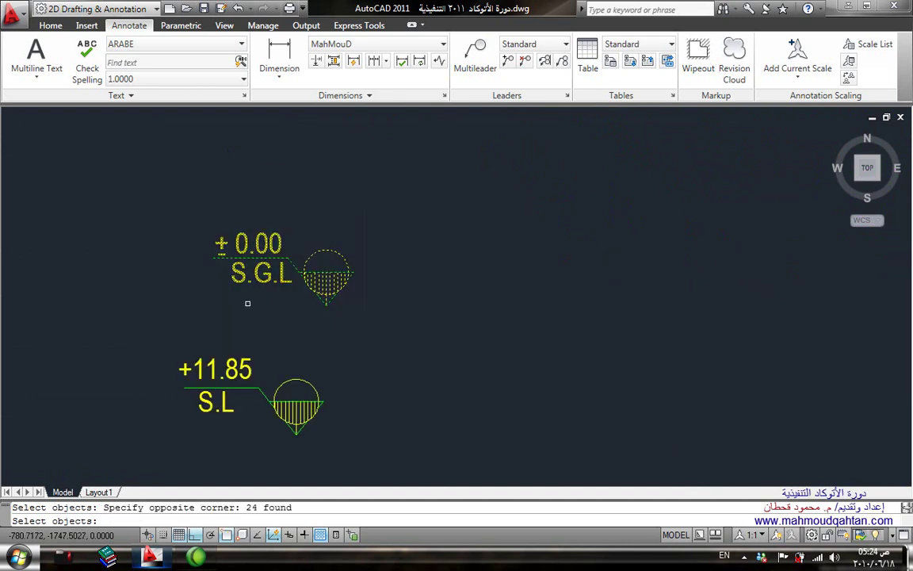
key("Return")
scroll(253, 245, "up", 3)
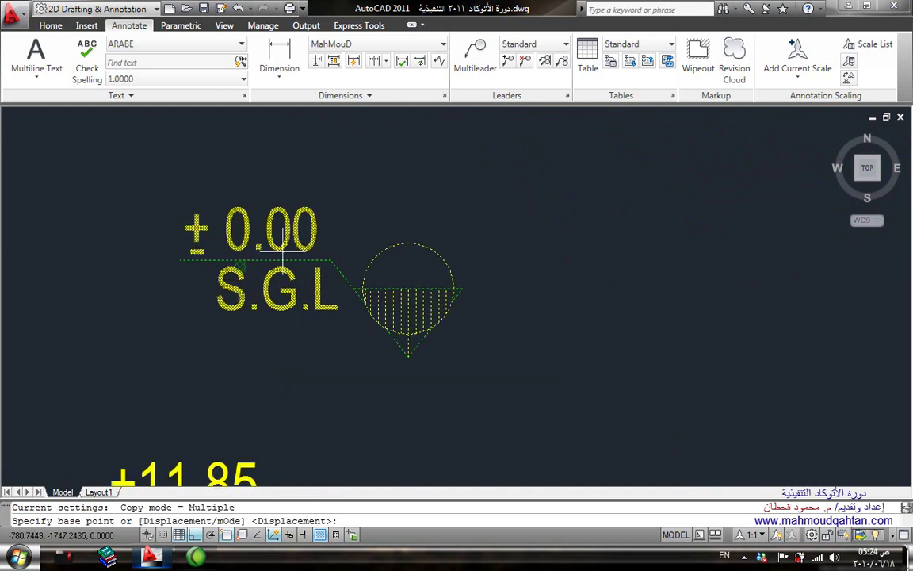
left_click(408, 357)
scroll(316, 267, "down", 5)
middle_click_drag(316, 266, 92, 265)
key("F8")
scroll(92, 261, "down", 3)
scroll(435, 304, "up", 5)
scroll(333, 273, "up", 4)
middle_click_drag(333, 274, 400, 346)
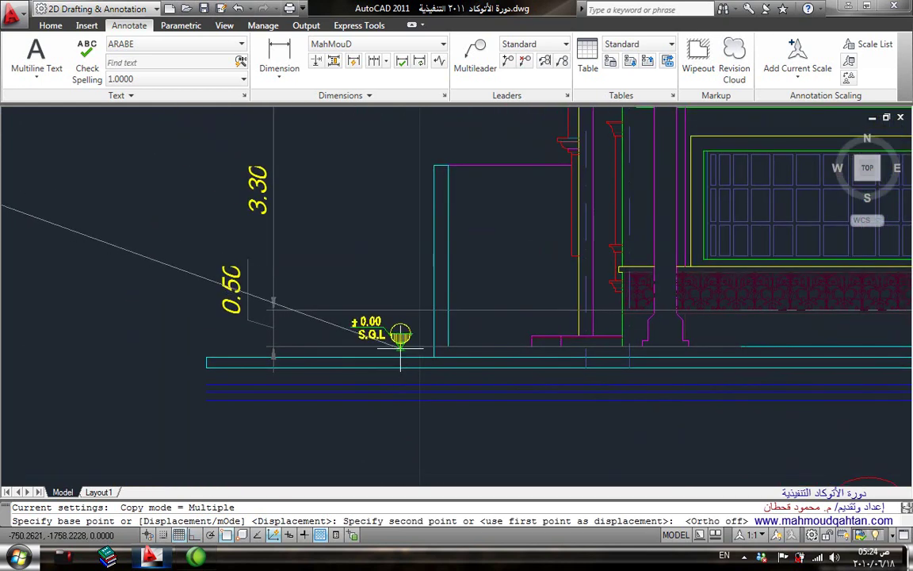
left_click(383, 332)
key("Escape")
Copy the +11.85 S.L level marker to just above the ground-level marker
scroll(357, 319, "up", 3)
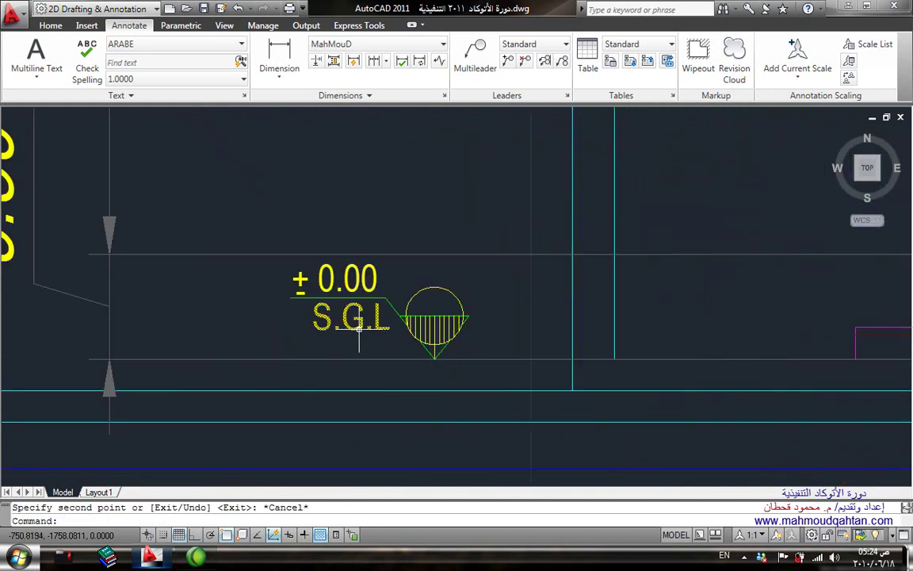
scroll(380, 293, "down", 2)
middle_click_drag(380, 289, 396, 348)
type("co")
key("Return")
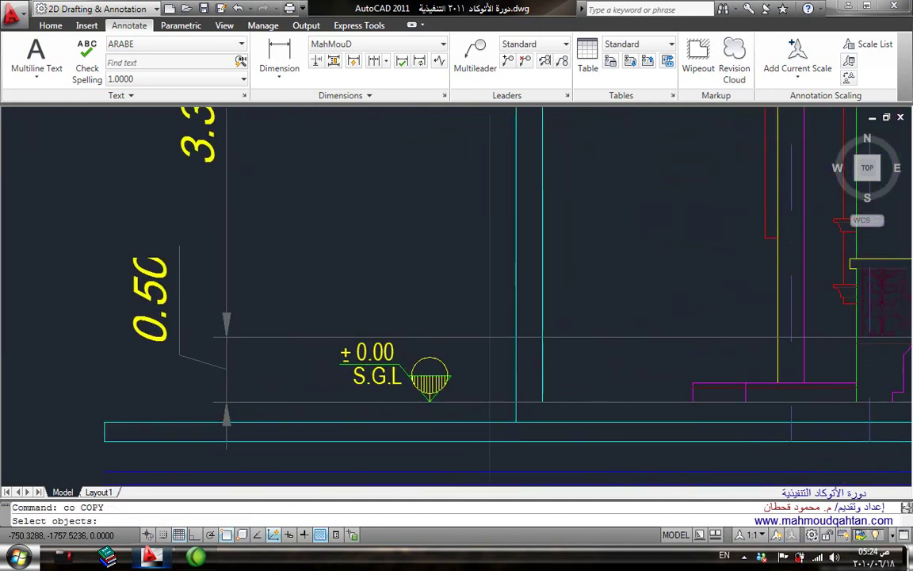
scroll(418, 350, "down", 6)
scroll(218, 245, "up", 2)
scroll(245, 267, "up", 2)
scroll(157, 283, "up", 1)
scroll(529, 383, "down", 4)
scroll(383, 285, "up", 5)
scroll(310, 220, "up", 2)
left_click(309, 221)
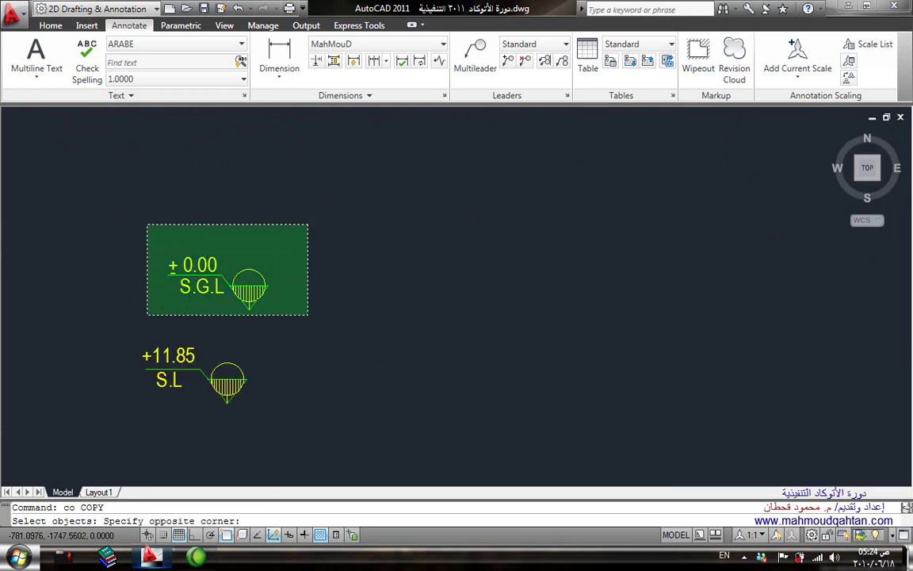
left_click(404, 242)
left_click(294, 330)
left_click(158, 408)
key("Return")
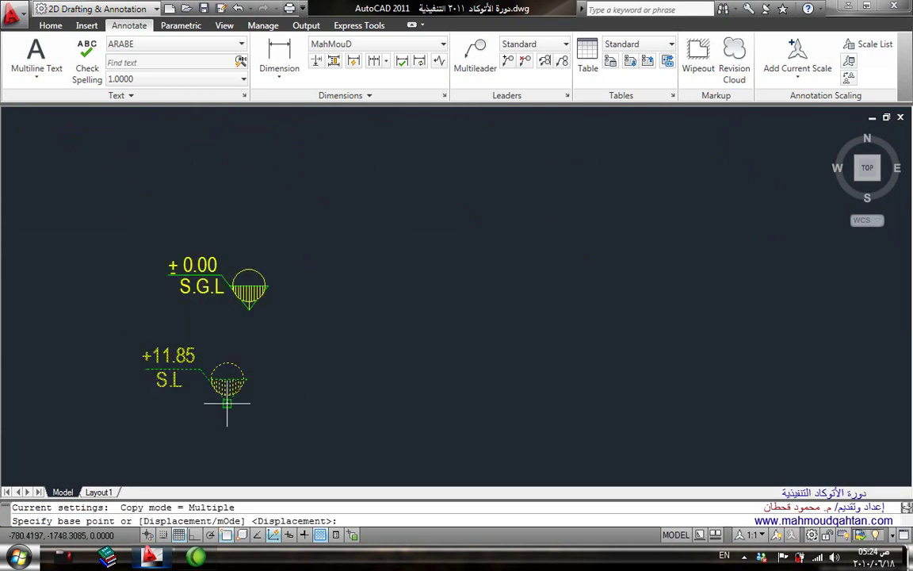
left_click(229, 400)
scroll(229, 400, "down", 2)
scroll(326, 286, "down", 2)
scroll(451, 439, "up", 3)
scroll(451, 435, "up", 3)
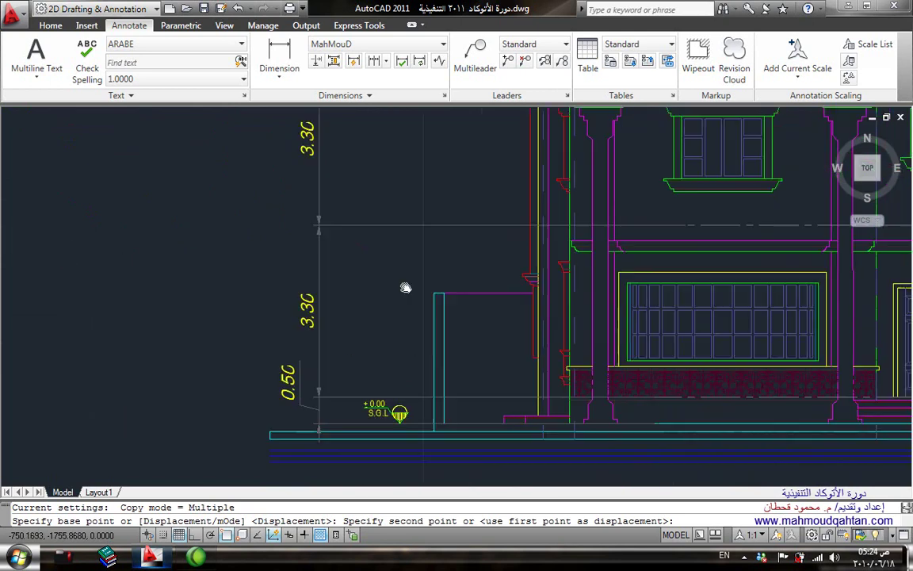
scroll(435, 373, "up", 5)
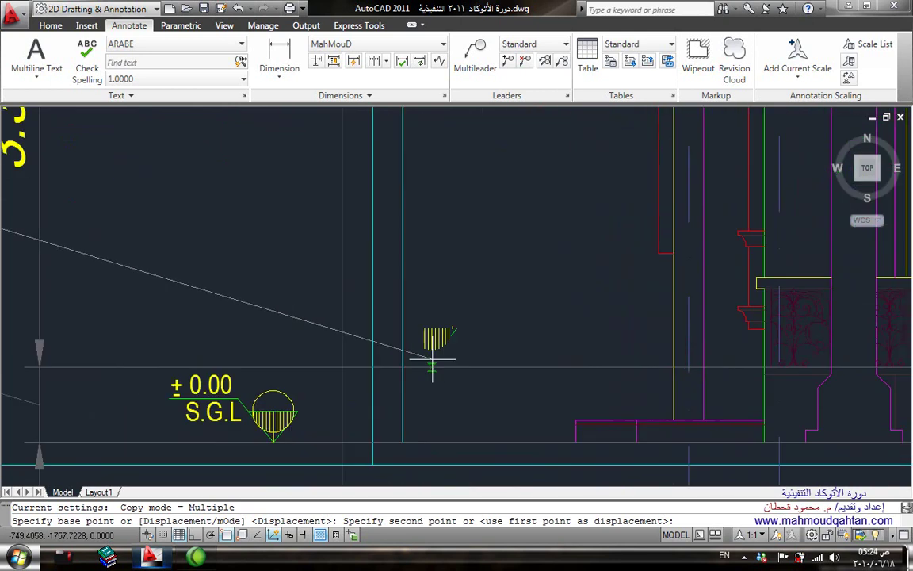
left_click(278, 359)
key("Escape")
middle_click_drag(277, 359, 364, 386)
Retype the copied +11.85 marker's S.L label as G.F in the Text Editor
scroll(292, 337, "up", 3)
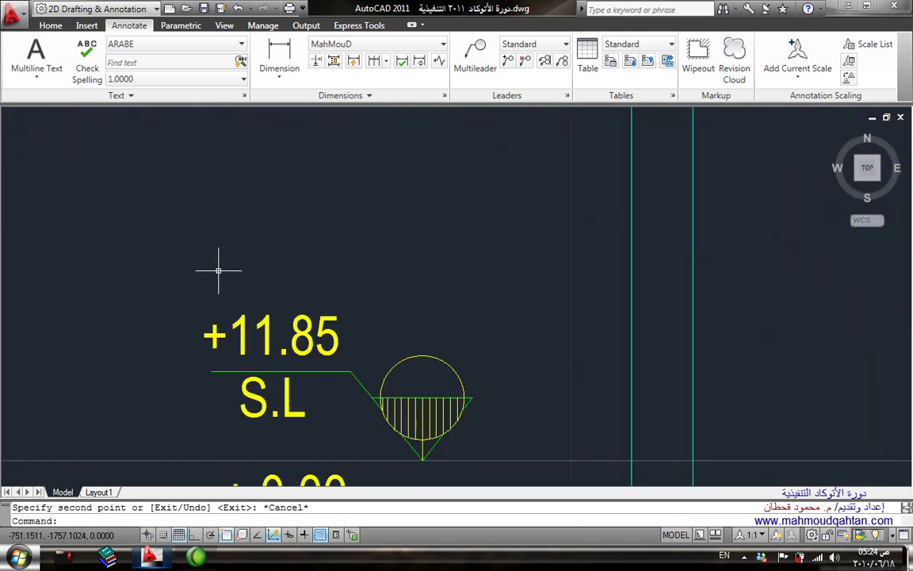
scroll(287, 320, "down", 3)
scroll(304, 316, "down", 3)
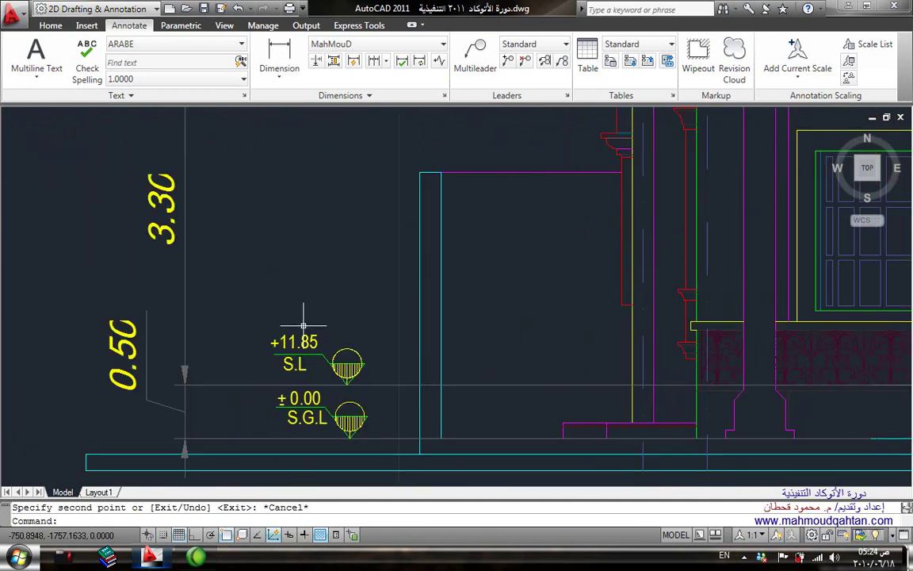
scroll(302, 316, "up", 6)
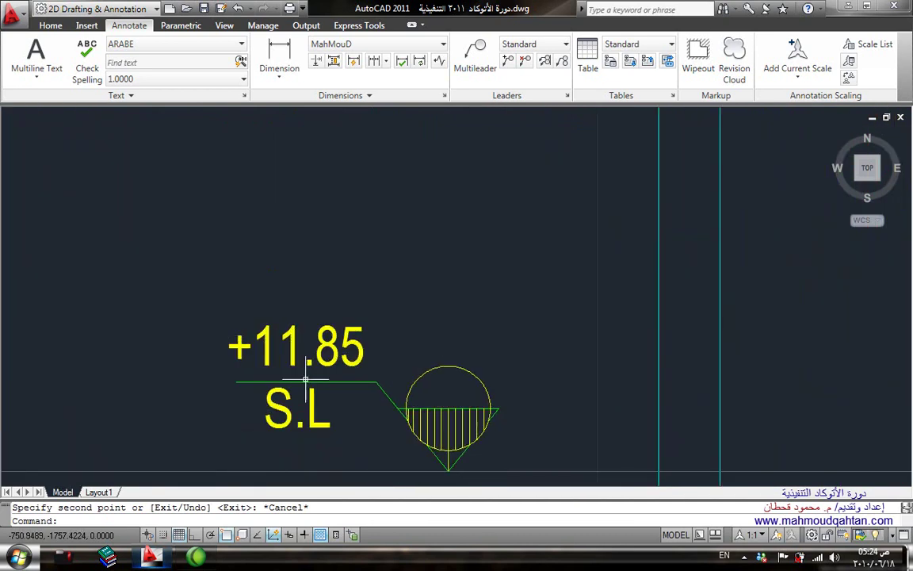
double_click(305, 400)
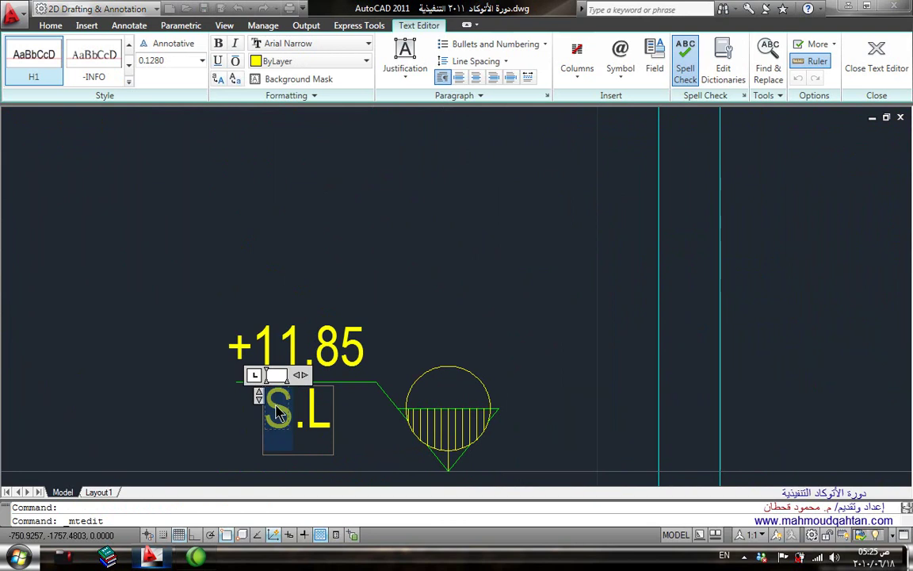
type("G.")
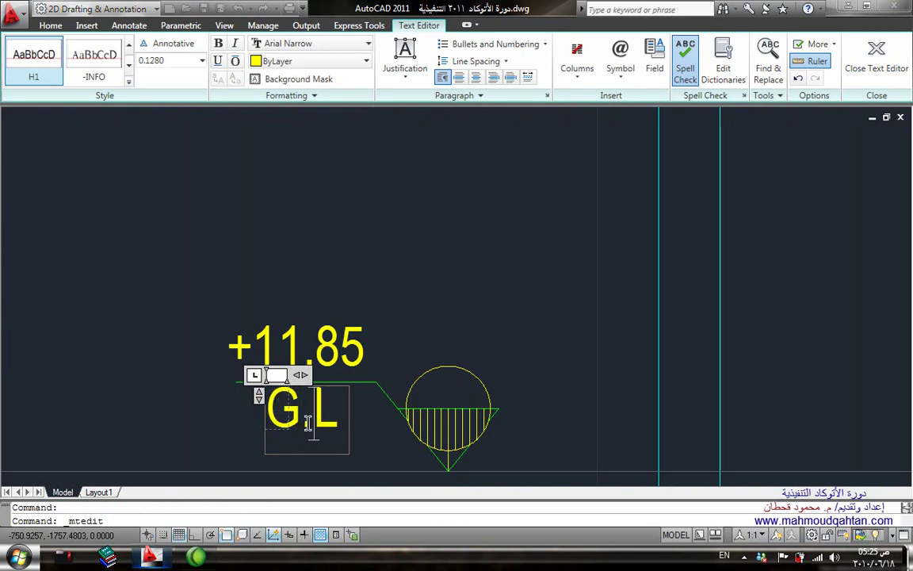
type("F")
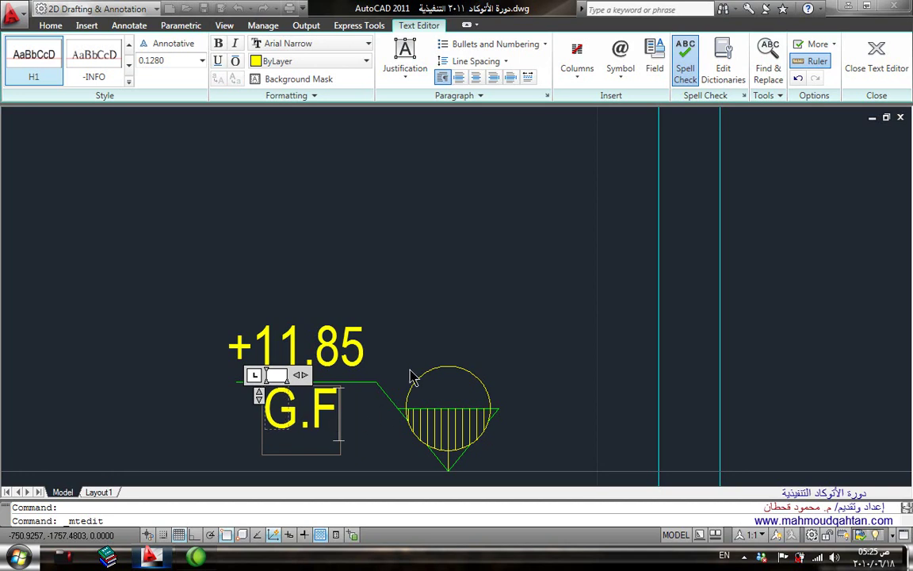
left_click(413, 350)
scroll(475, 253, "down", 2)
scroll(444, 341, "up", 1)
scroll(436, 345, "down", 1)
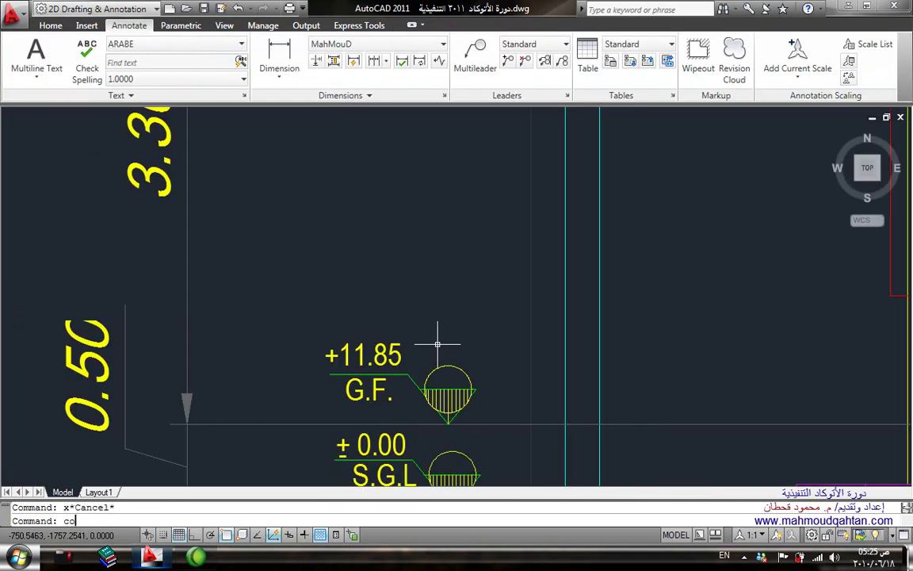
Select the G.F. level marker for copying, with its base point on the marker
key("Return")
left_click(493, 311)
left_click(351, 401)
key("Return")
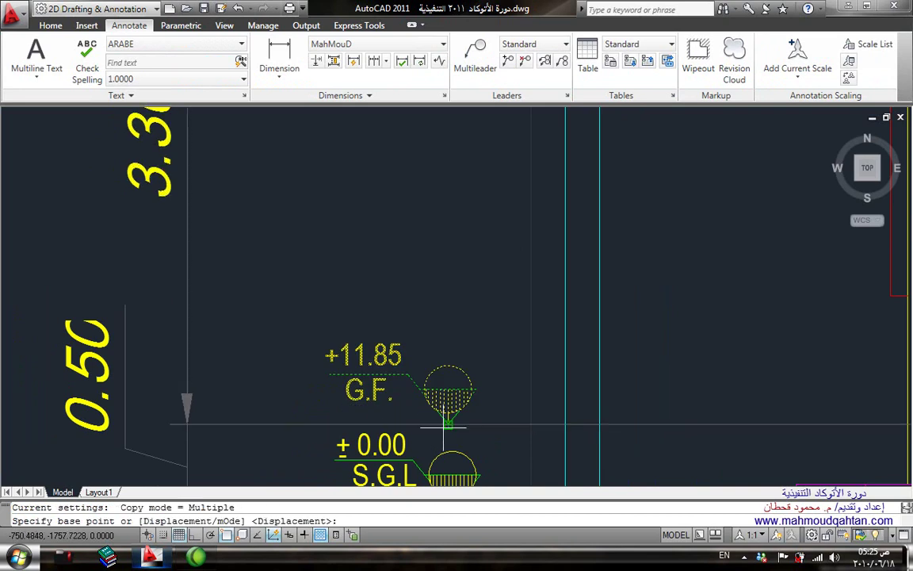
key("Escape")
key("Return")
left_click(320, 428)
left_click(538, 275)
key("Return")
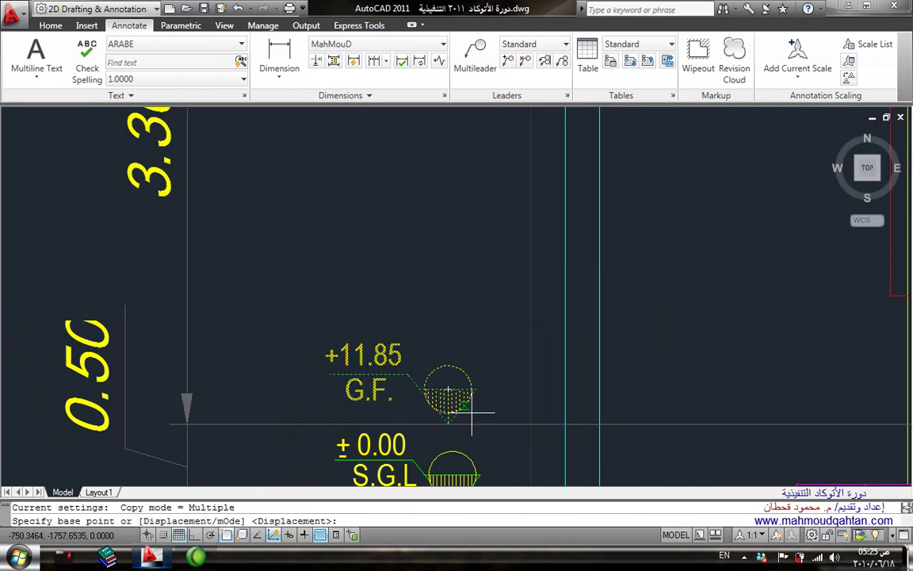
left_click(448, 424)
scroll(442, 389, "down", 5)
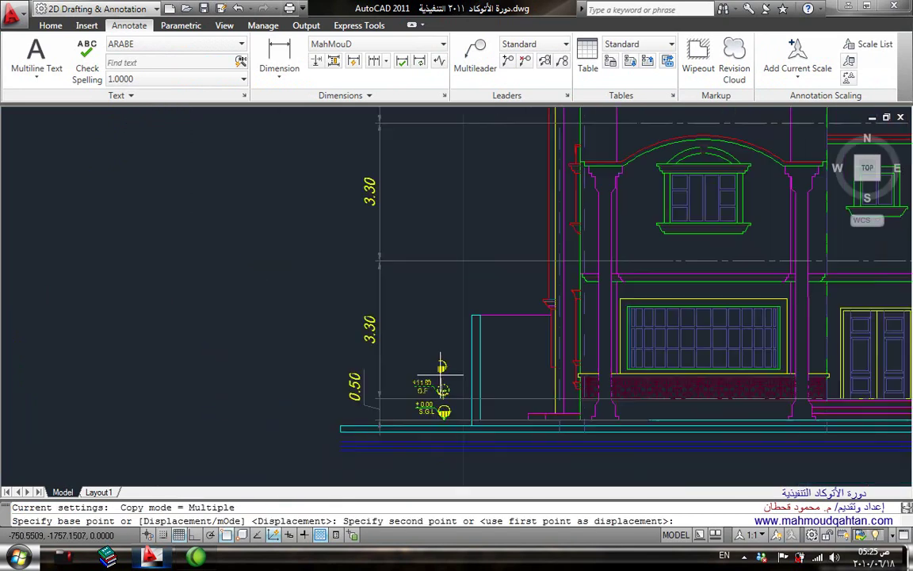
Place level-marker copies at the first-floor line, the 1.80 line and the 0.90 top
left_click(442, 254)
middle_click_drag(442, 255, 456, 325)
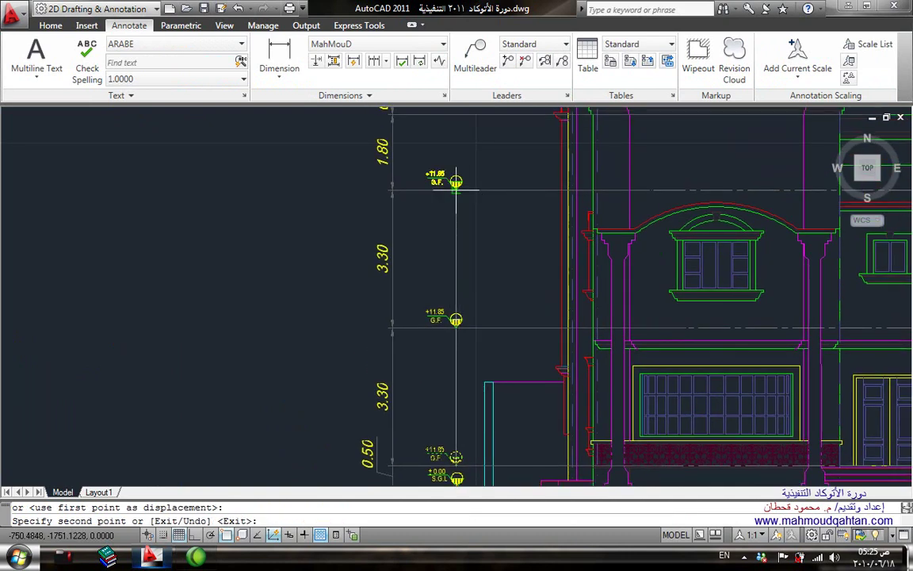
middle_click_drag(489, 147, 471, 269)
left_click(437, 230)
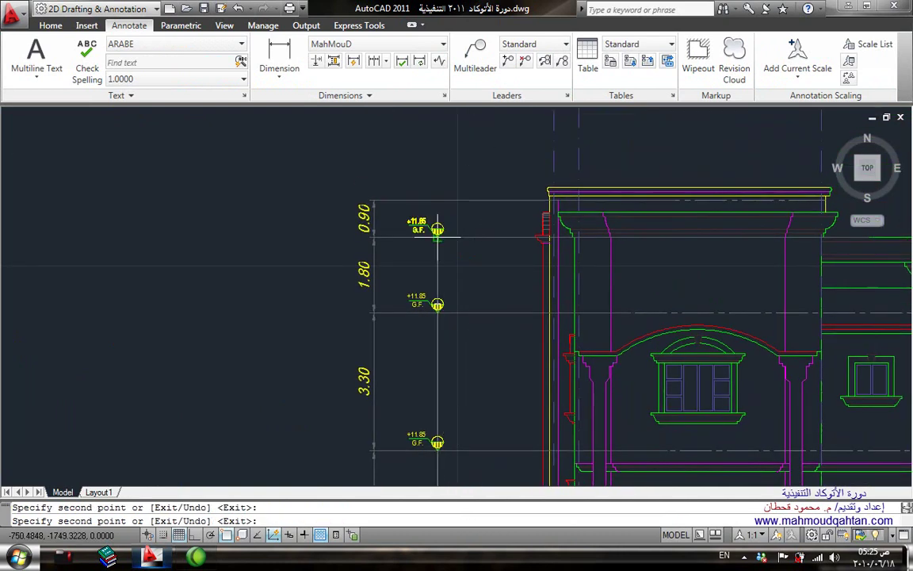
left_click(437, 200)
key("Escape")
middle_click_drag(355, 283, 455, 203)
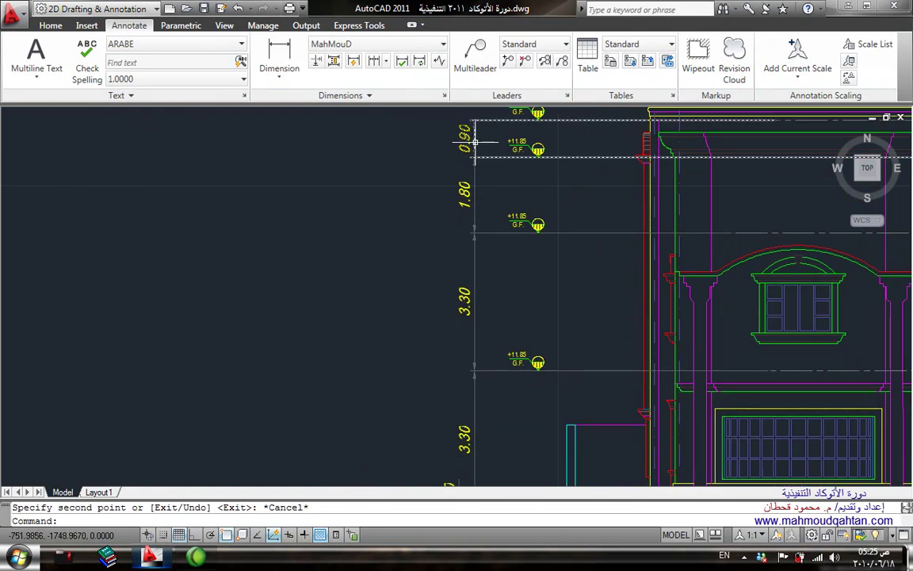
mouse_move(491, 341)
middle_mouse_down()
mouse_move(432, 204)
mouse_move(382, 255)
middle_mouse_up()
scroll(392, 150, "down", 5)
scroll(372, 381, "up", 2)
scroll(373, 380, "up", 2)
scroll(373, 381, "up", 2)
scroll(442, 161, "down", 3)
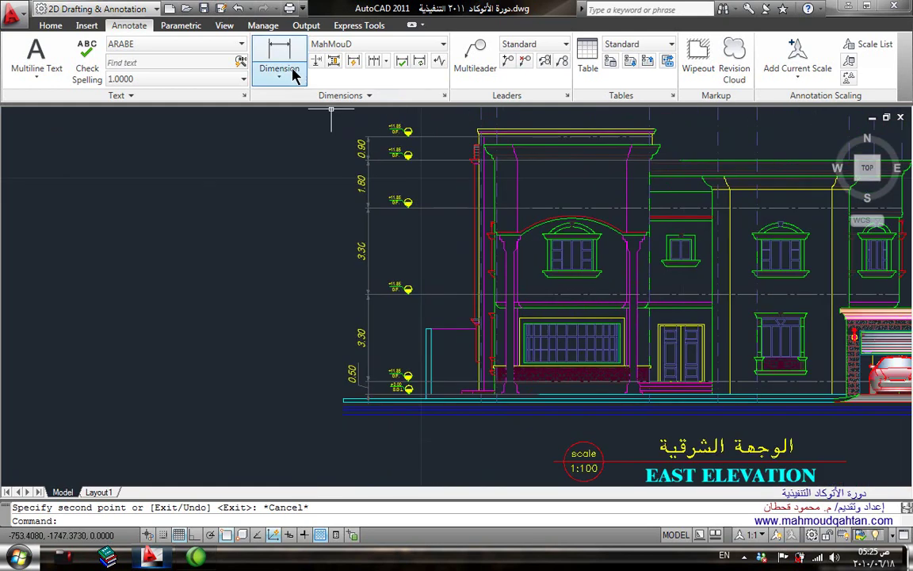
left_click(285, 70)
scroll(497, 375, "up", 4)
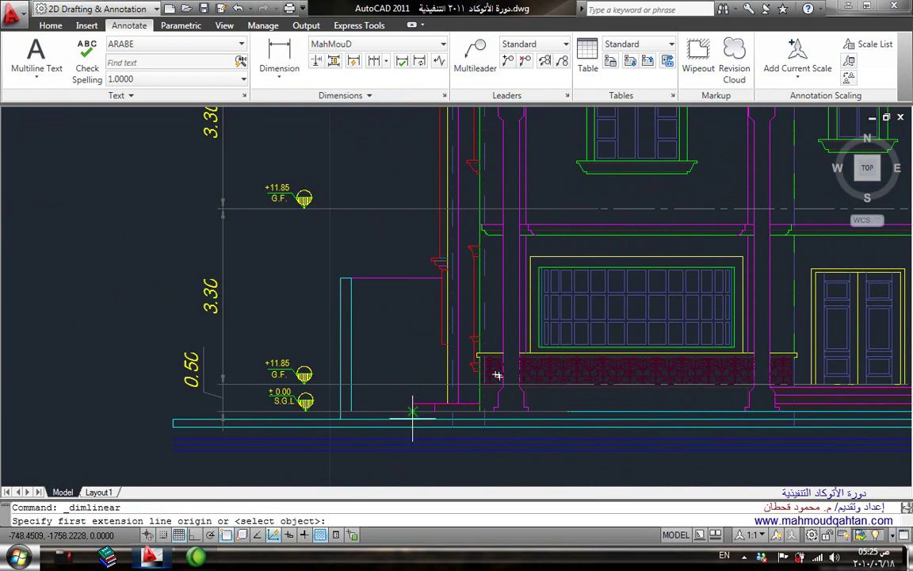
left_click(510, 413)
scroll(510, 413, "down", 3)
scroll(506, 240, "up", 3)
scroll(506, 240, "up", 1)
middle_click_drag(537, 338, 492, 198)
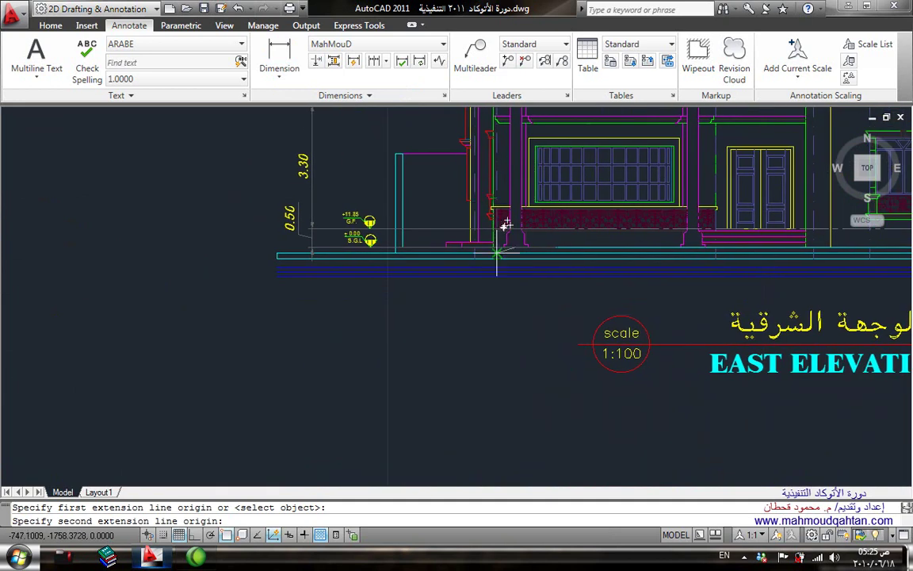
scroll(527, 228, "up", 3)
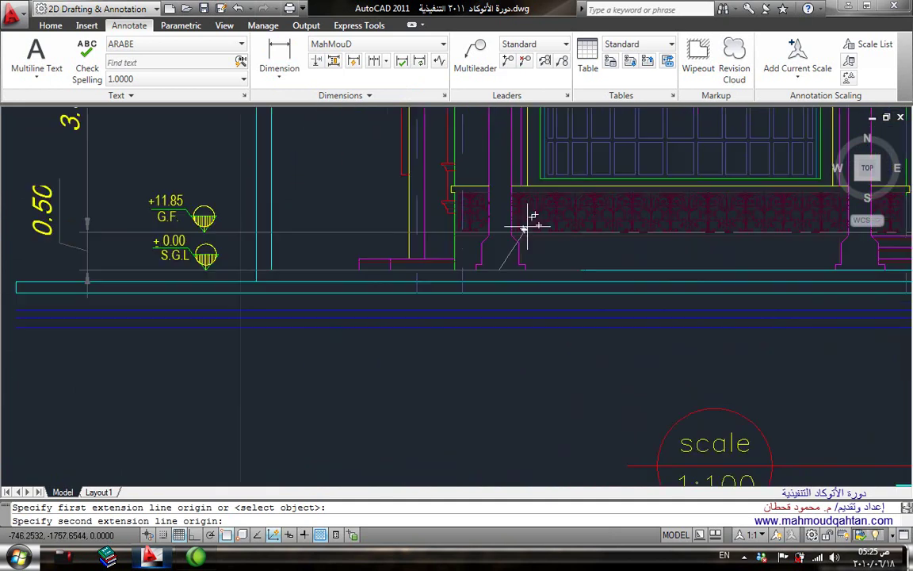
scroll(508, 333, "down", 2)
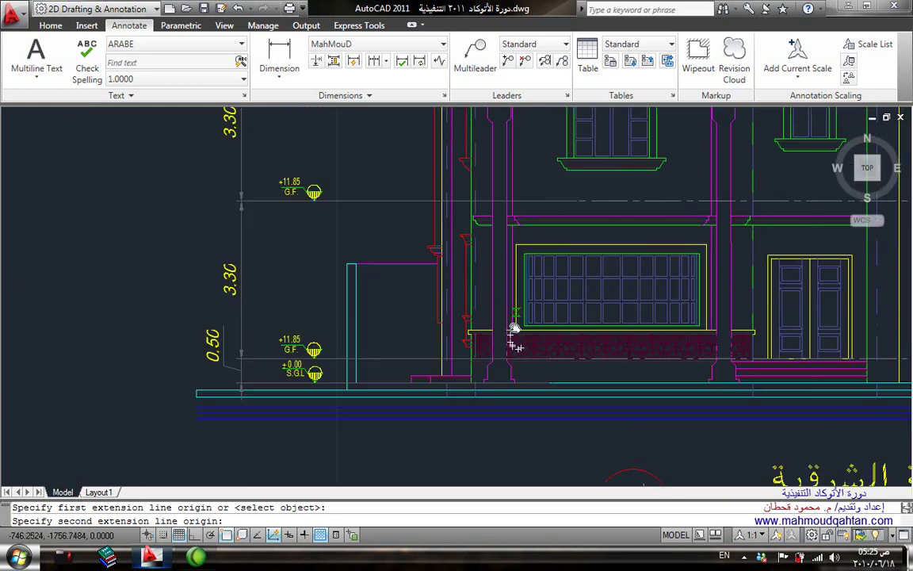
middle_click_drag(508, 333, 489, 388)
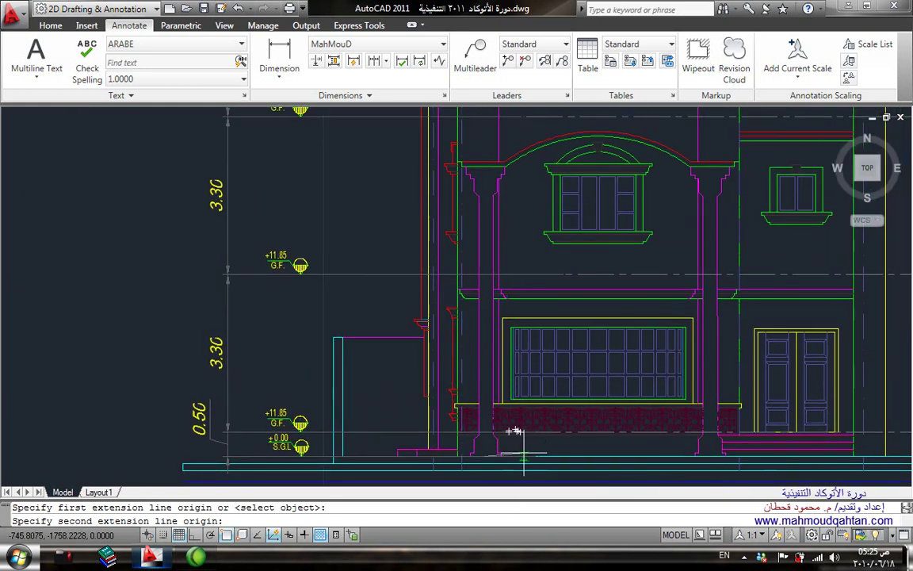
scroll(522, 423, "down", 3)
scroll(526, 254, "up", 3)
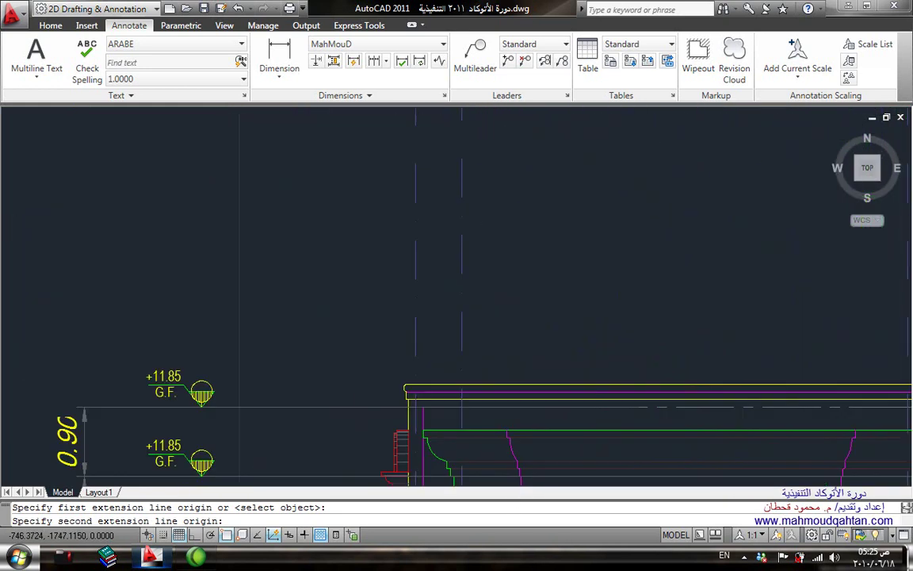
scroll(507, 381, "up", 2)
left_click(502, 418)
scroll(529, 246, "down", 5)
scroll(428, 309, "up", 4)
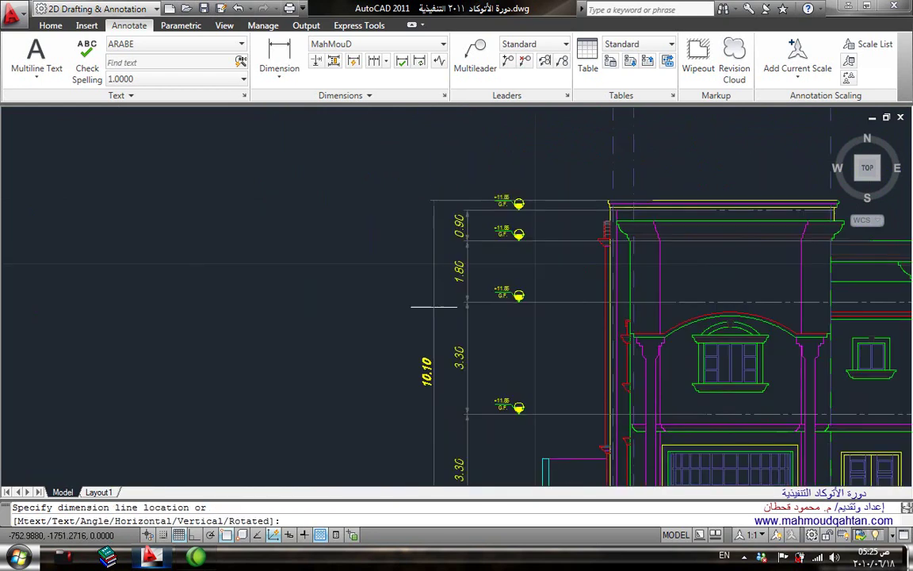
left_click(437, 309)
scroll(619, 269, "down", 2)
middle_click_drag(663, 296, 393, 321)
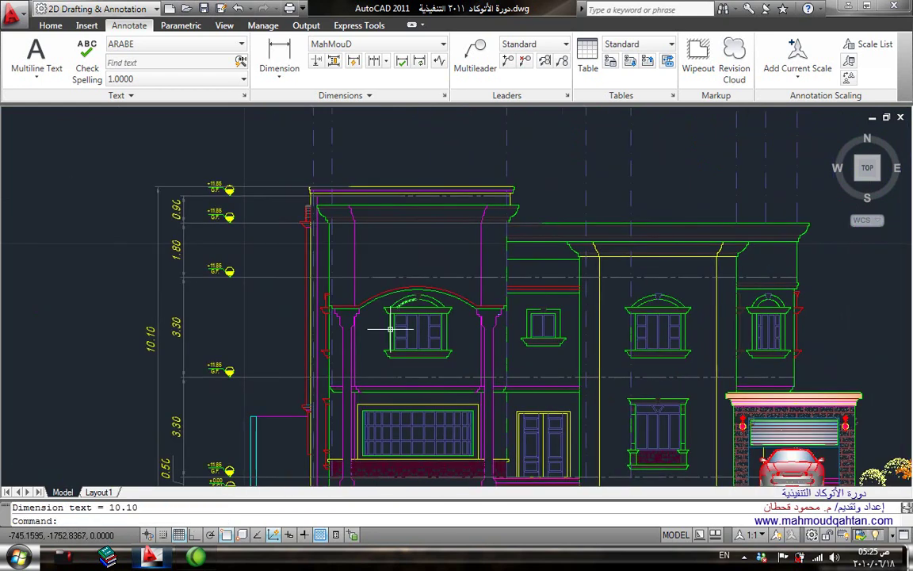
scroll(351, 274, "up", 1)
scroll(213, 260, "down", 1)
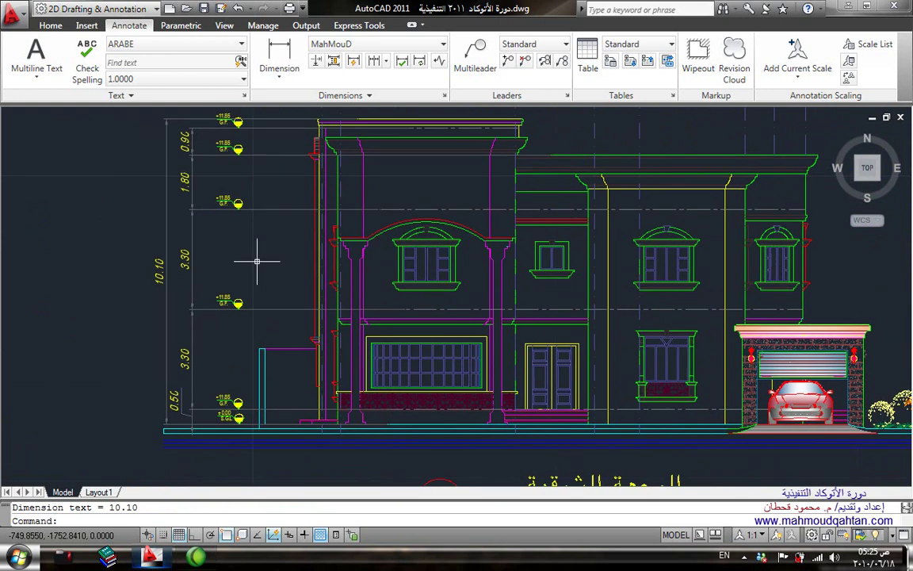
scroll(301, 272, "down", 1)
scroll(314, 261, "up", 2)
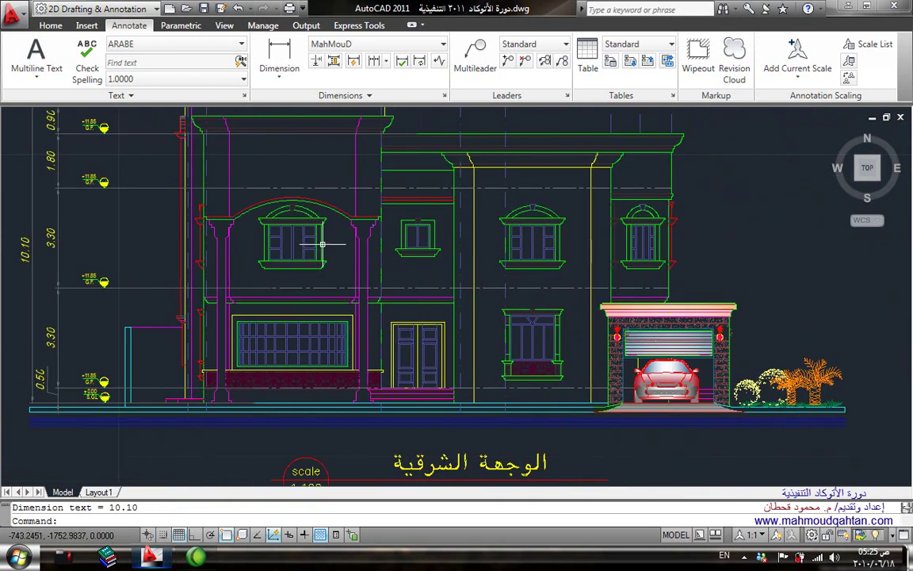
middle_click_drag(317, 252, 325, 299)
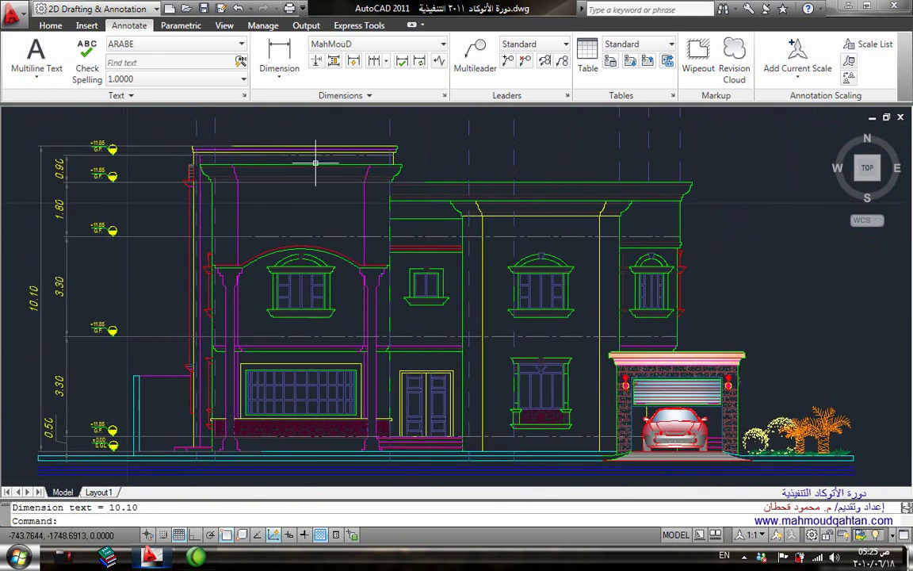
Add a vertical 0.75 linear dimension from the ground line to the window sill
left_click(278, 49)
scroll(349, 206, "down", 1)
scroll(405, 333, "up", 1)
scroll(430, 380, "down", 1)
scroll(466, 333, "up", 1)
middle_click_drag(400, 278, 402, 293)
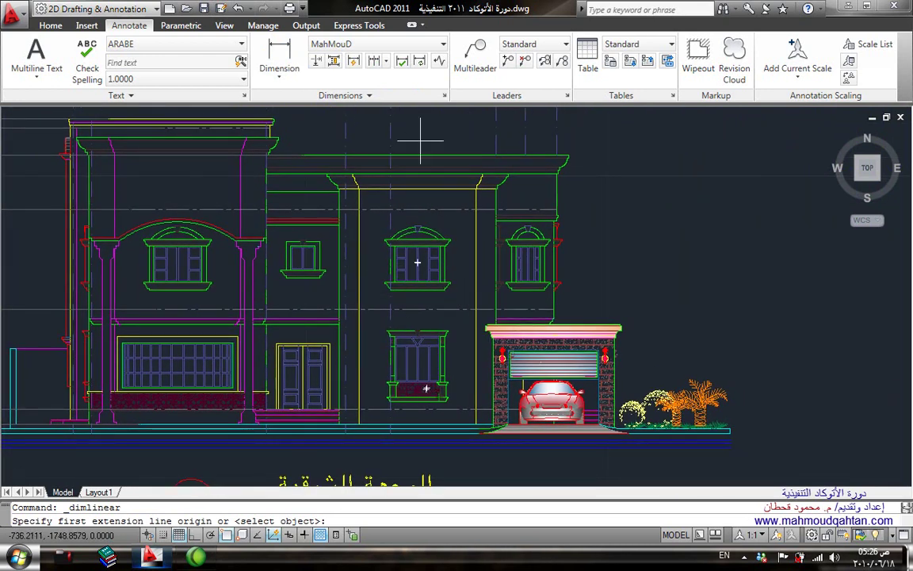
scroll(428, 423, "up", 3)
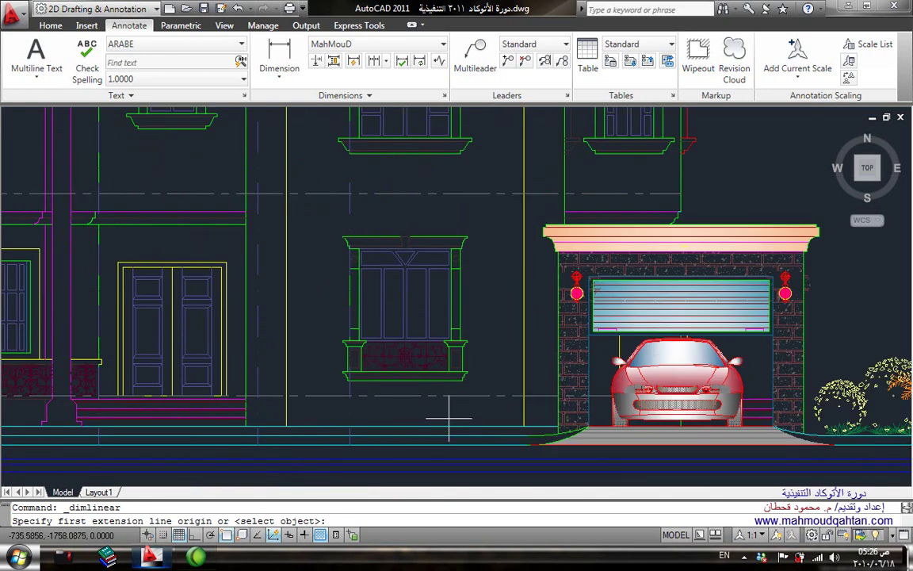
left_click(453, 427)
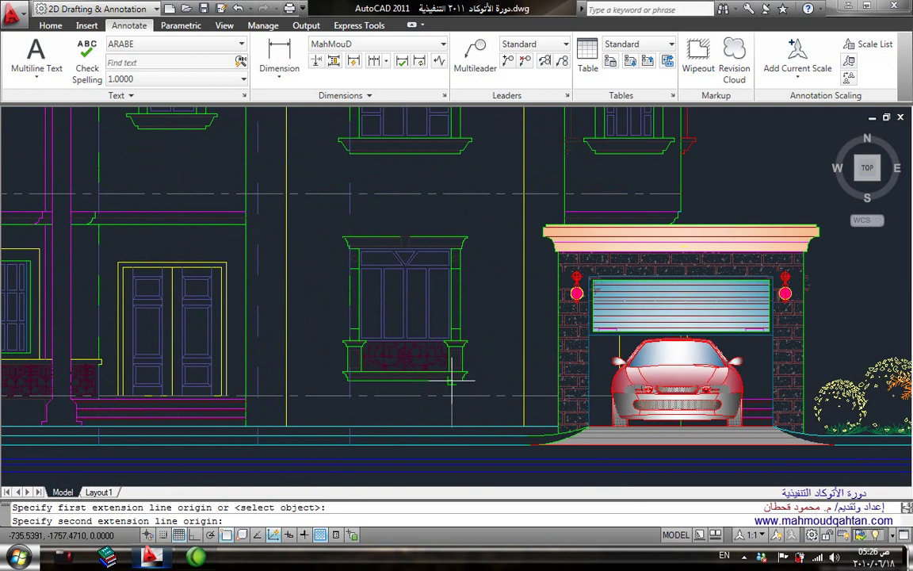
left_click(467, 378)
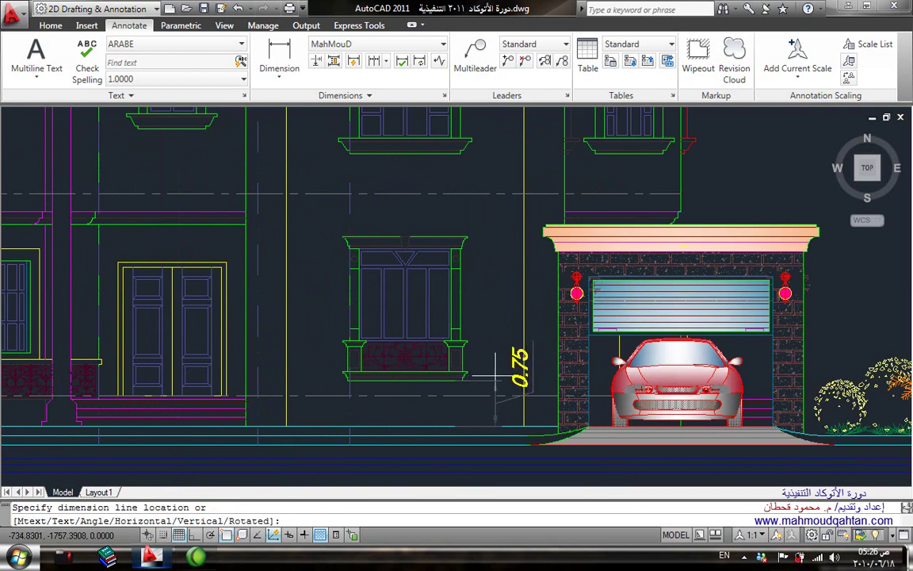
left_click(492, 374)
Continue the chain with 0.65, 1.50 and 1.35 segments up to the upper sill
scroll(493, 376, "up", 1)
scroll(495, 379, "up", 2)
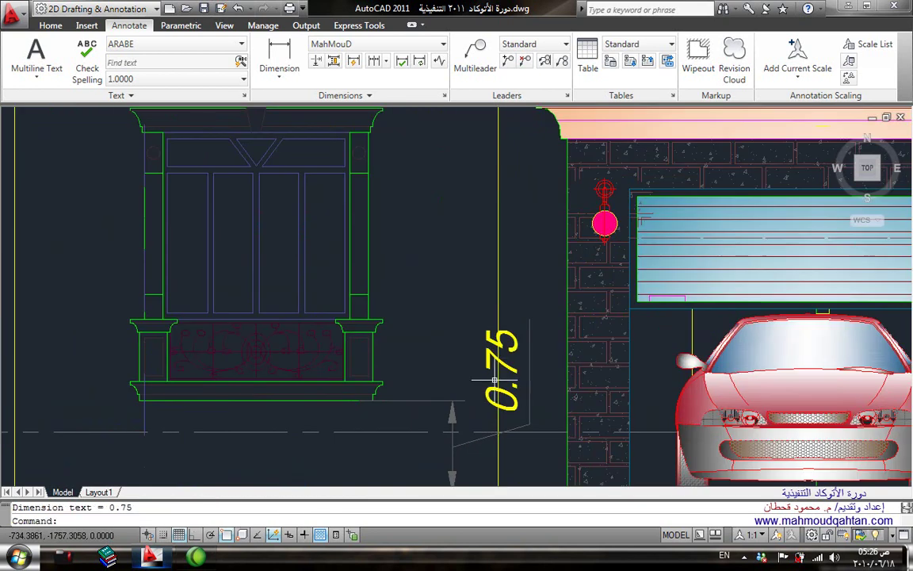
scroll(493, 379, "down", 6)
left_click(373, 64)
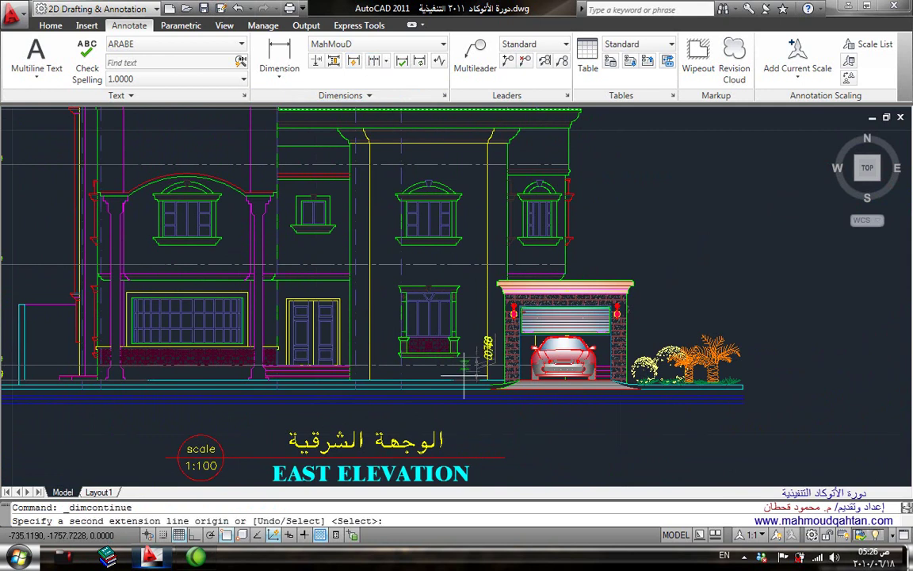
scroll(472, 356, "up", 7)
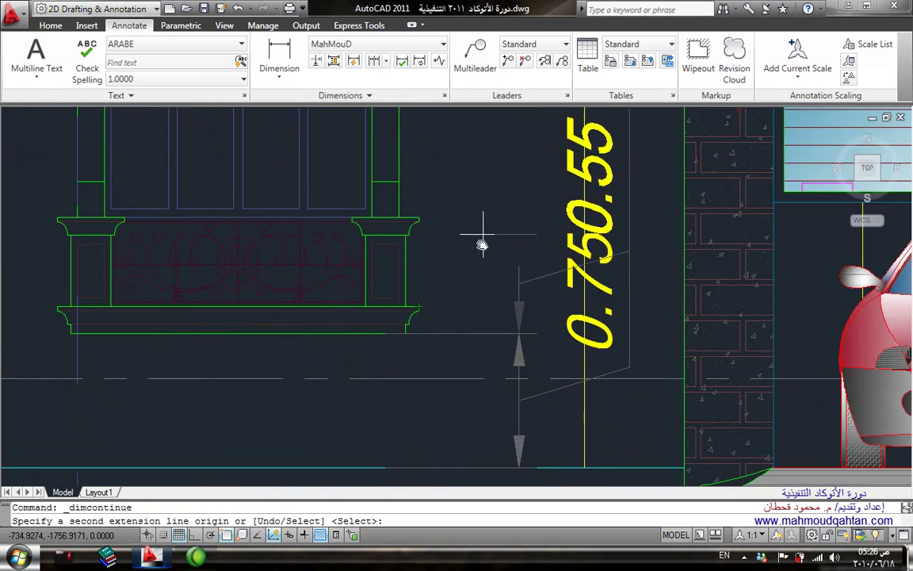
middle_click_drag(422, 264, 418, 316)
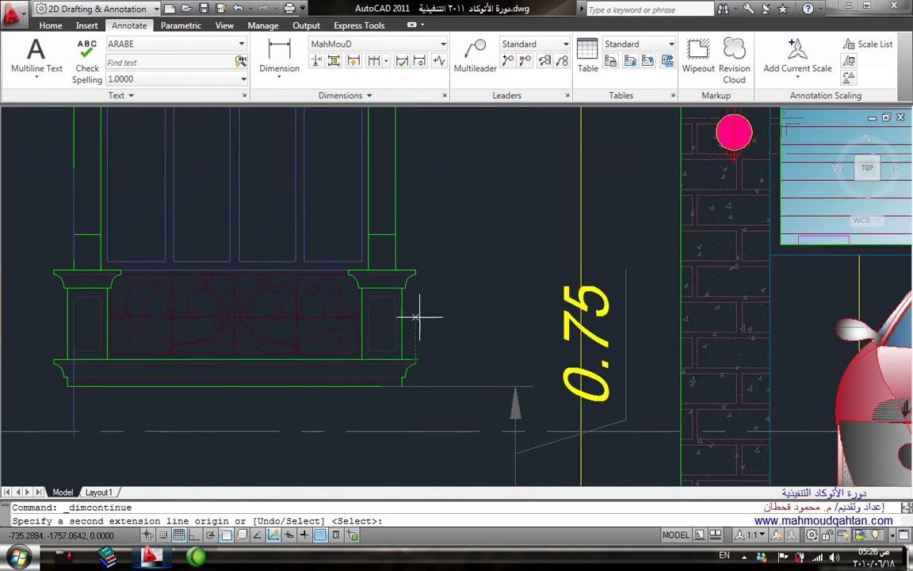
left_click(361, 269)
middle_click_drag(357, 264, 434, 403)
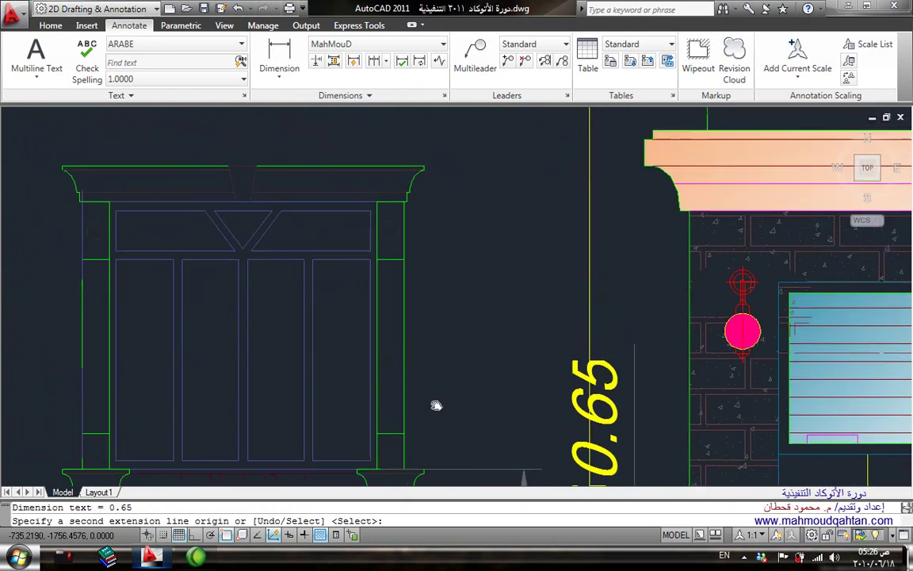
left_click(370, 201)
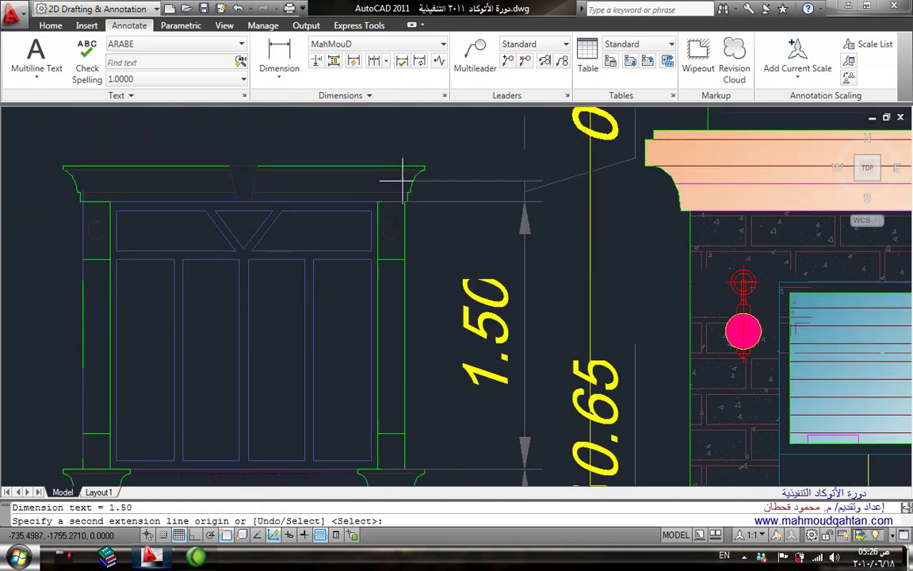
scroll(418, 361, "down", 3)
middle_click_drag(373, 247, 359, 311)
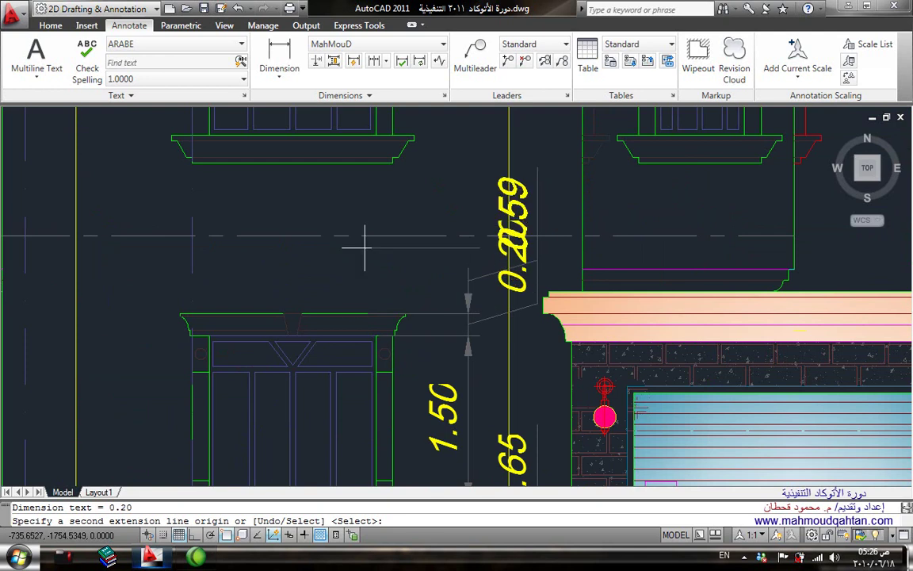
left_click(358, 167)
Extend the chain through the upper window and cornice to the parapet top (0.25, 1.20, 1.67, 0.50, 0.60)
mouse_move(414, 227)
middle_mouse_down()
mouse_move(421, 293)
mouse_move(397, 373)
middle_mouse_up()
scroll(401, 332, "up", 3)
scroll(349, 349, "down", 3)
scroll(348, 349, "up", 5)
middle_click_drag(361, 434, 404, 190)
left_click(405, 266)
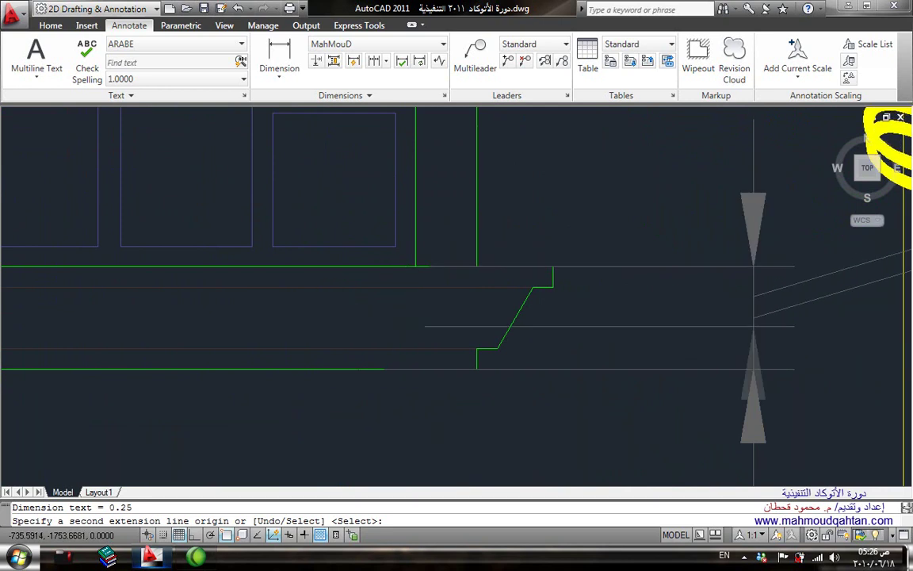
scroll(405, 266, "down", 5)
scroll(391, 208, "up", 5)
left_click(391, 207)
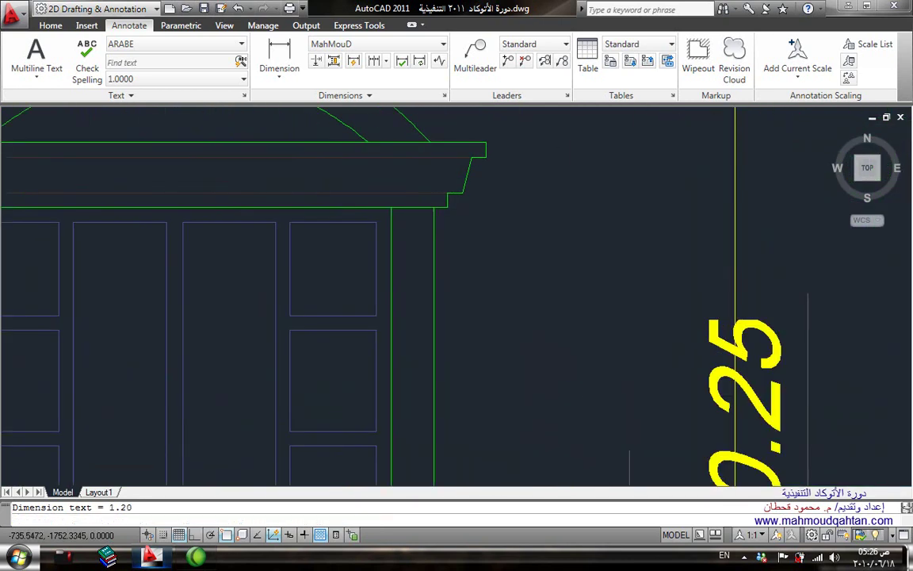
scroll(422, 190, "down", 4)
scroll(402, 282, "up", 5)
left_click(395, 279)
scroll(372, 290, "down", 4)
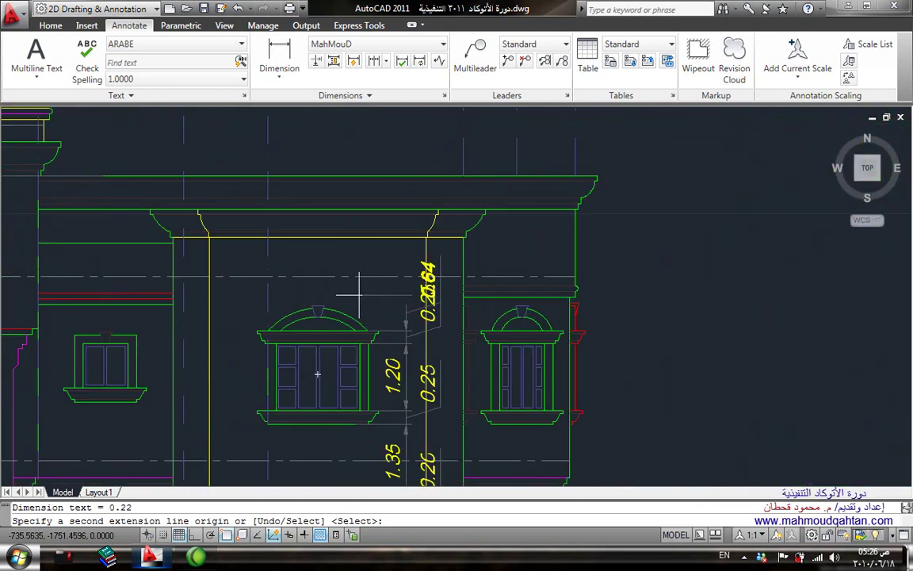
scroll(367, 239, "up", 5)
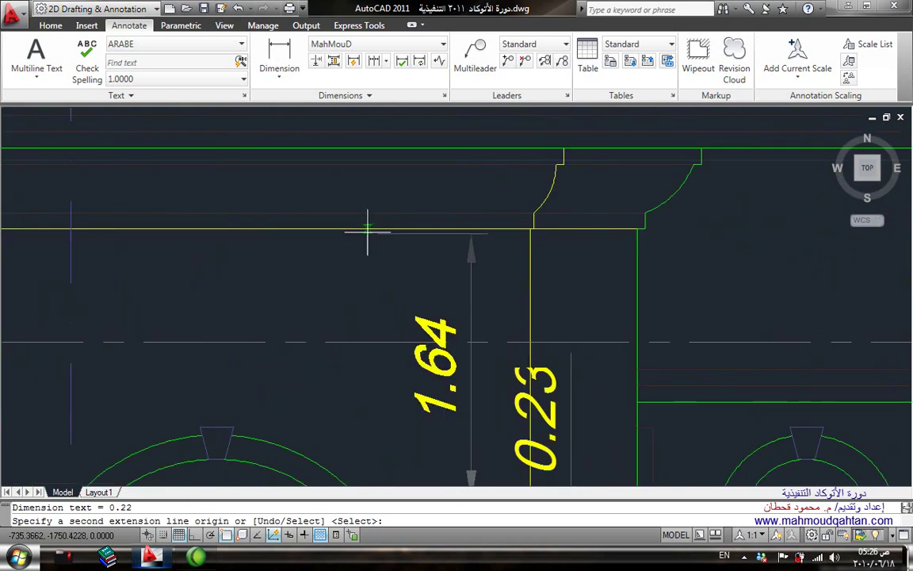
left_click(468, 230)
middle_click_drag(468, 234, 473, 272)
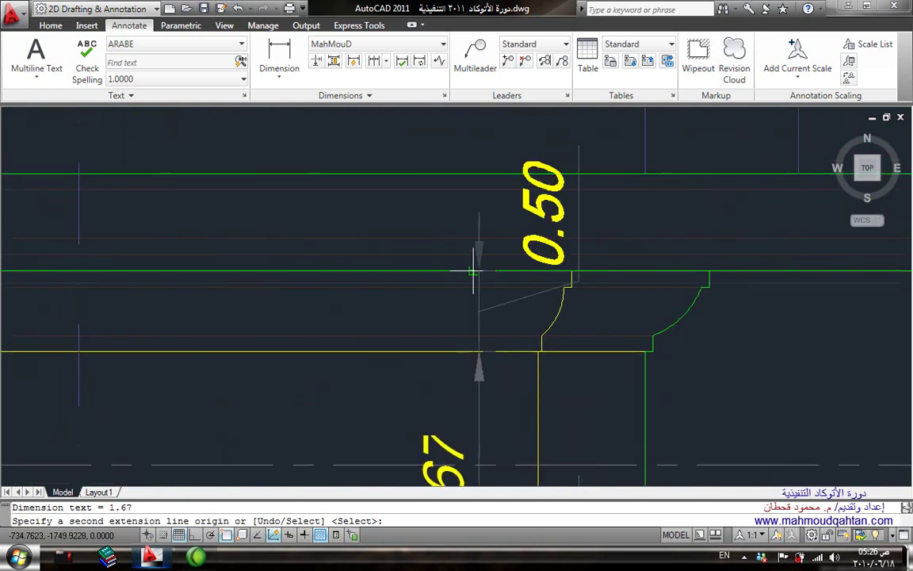
left_click(474, 272)
scroll(473, 272, "down", 4)
scroll(473, 333, "up", 5)
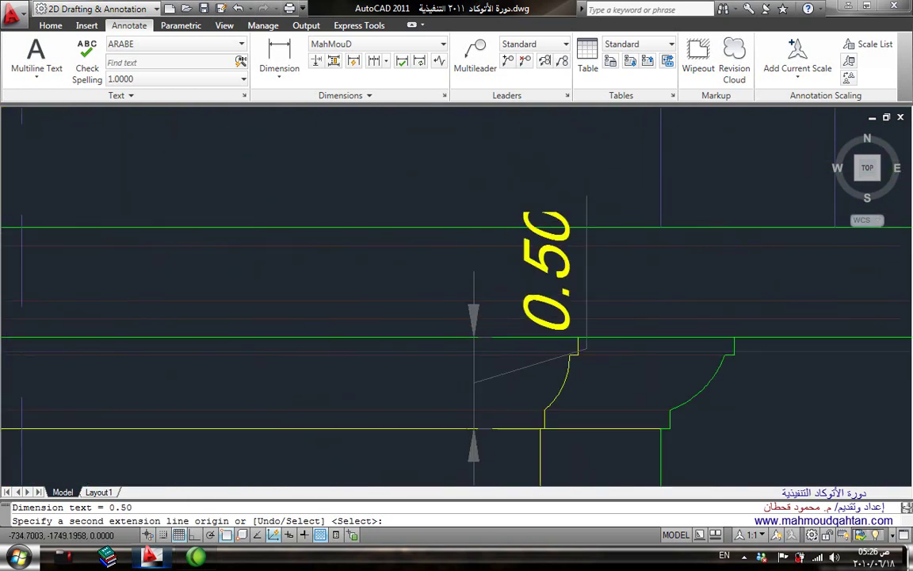
left_click(473, 216)
key("Return")
scroll(472, 178, "down", 5)
scroll(468, 306, "up", 5)
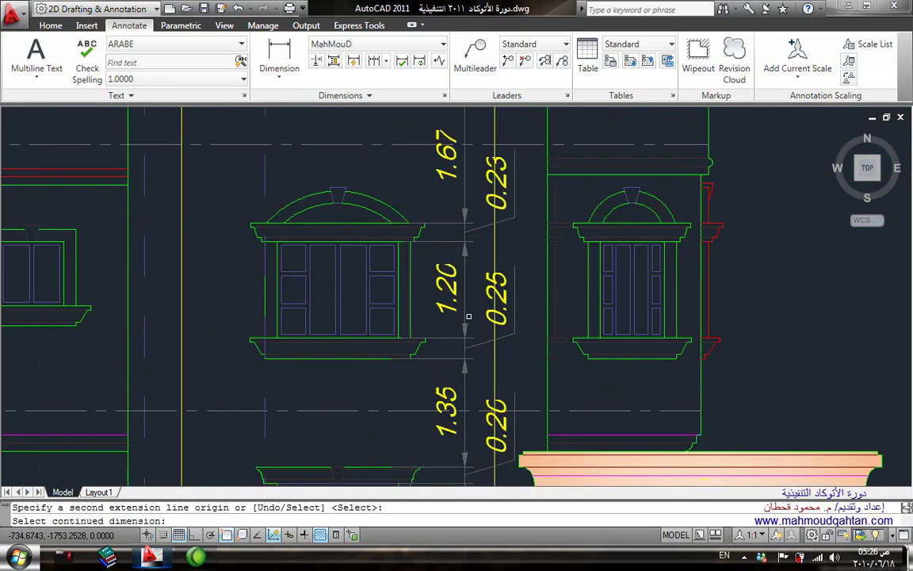
key("Escape")
Move the overlapping 0.23 and 0.25 dimension texts to the left
left_click(497, 210)
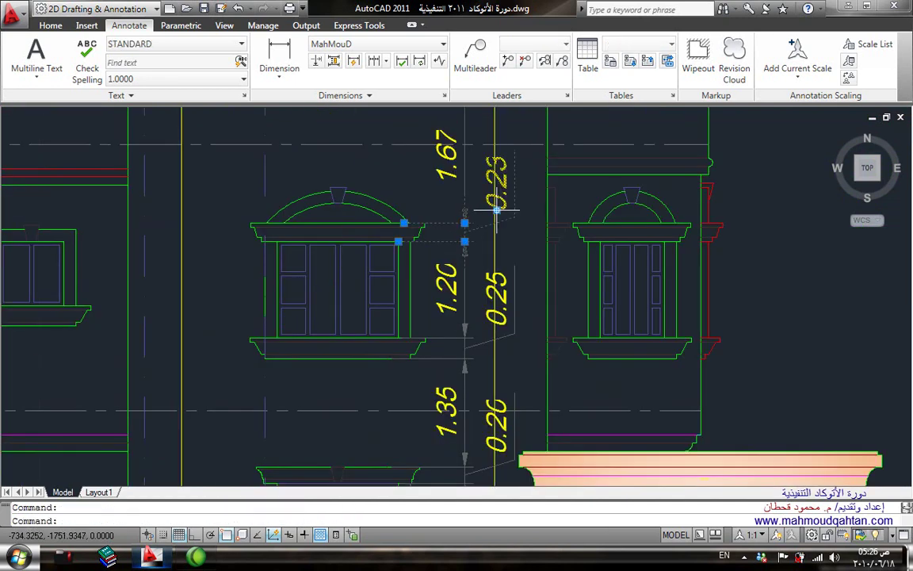
left_click(497, 210)
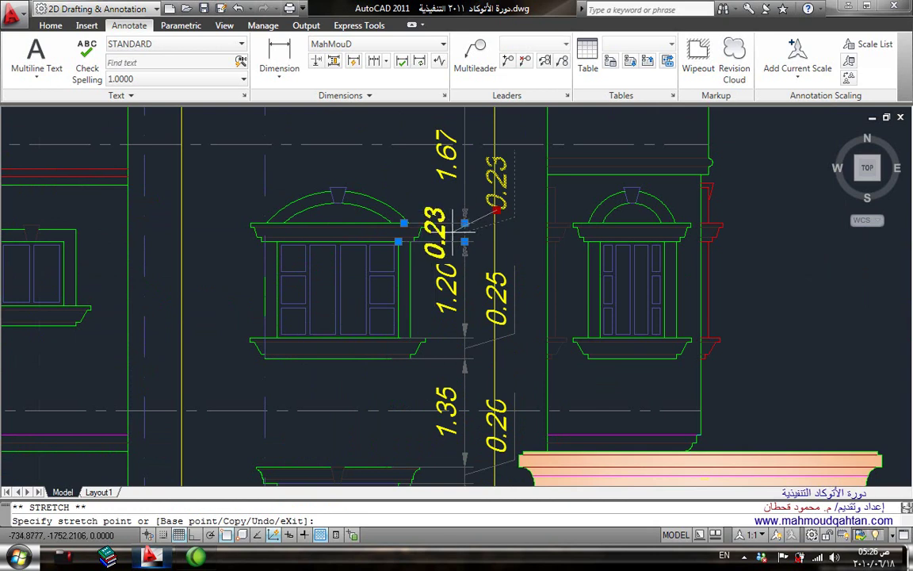
key("Escape")
middle_click_drag(494, 321, 499, 251)
left_click(501, 255)
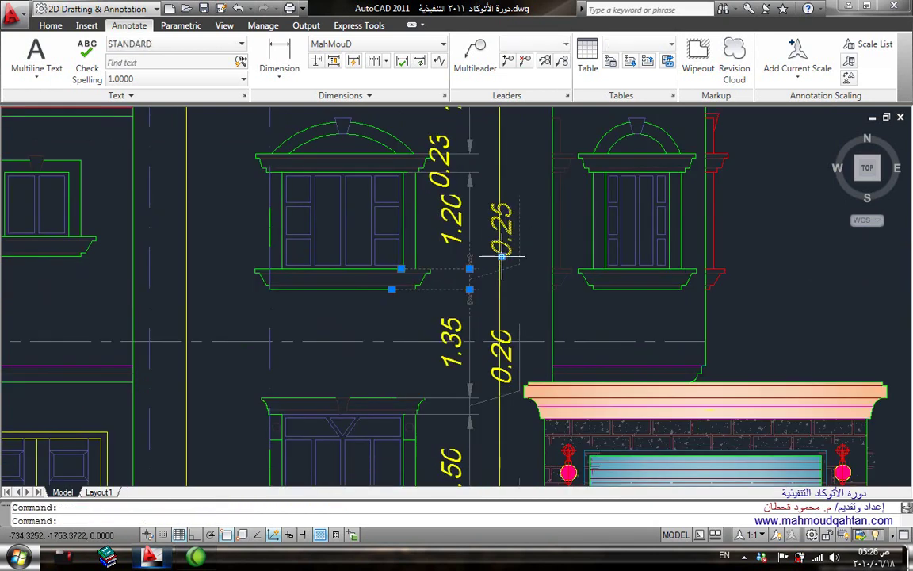
left_click(501, 256)
left_click(435, 264)
key("Escape")
scroll(479, 355, "down", 2)
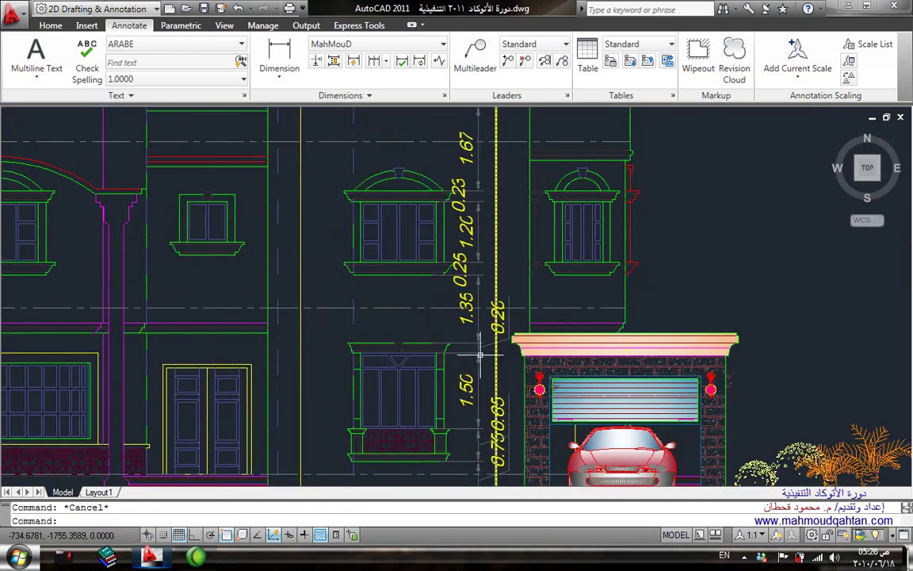
scroll(485, 251, "down", 3)
scroll(483, 246, "up", 1)
scroll(481, 264, "up", 1)
scroll(482, 320, "up", 1)
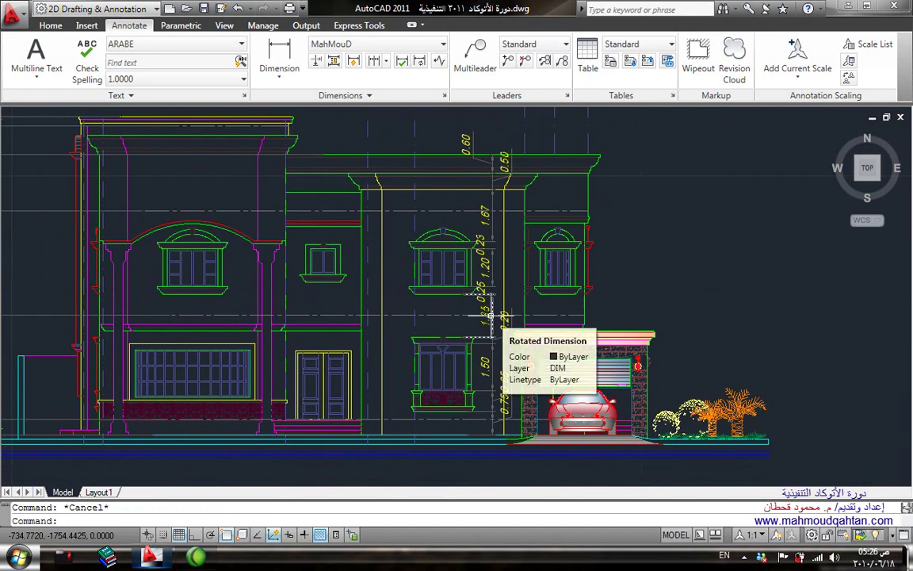
scroll(485, 314, "down", 1)
scroll(412, 300, "down", 1)
mouse_move(369, 274)
middle_mouse_down()
mouse_move(419, 279)
mouse_move(522, 319)
middle_mouse_up()
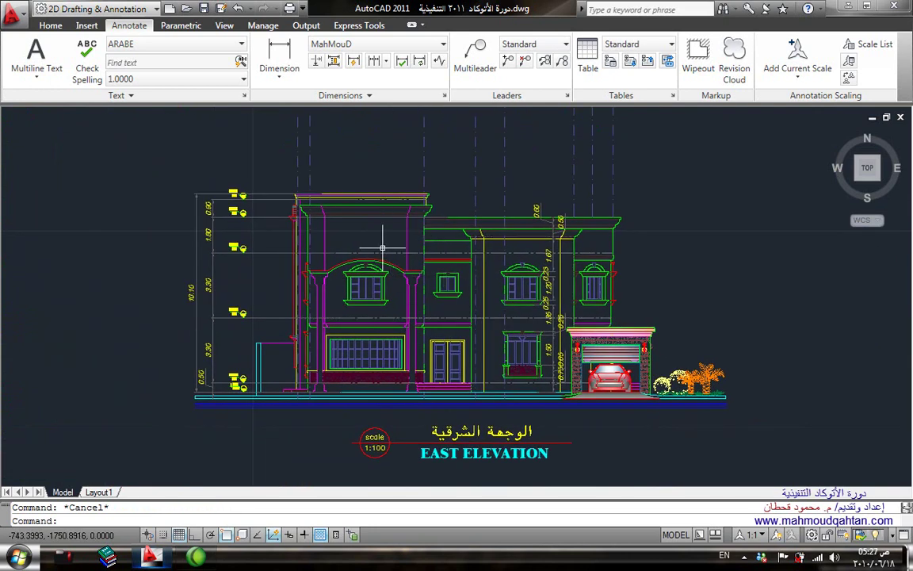
middle_click_drag(440, 280, 415, 278)
scroll(317, 341, "down", 2)
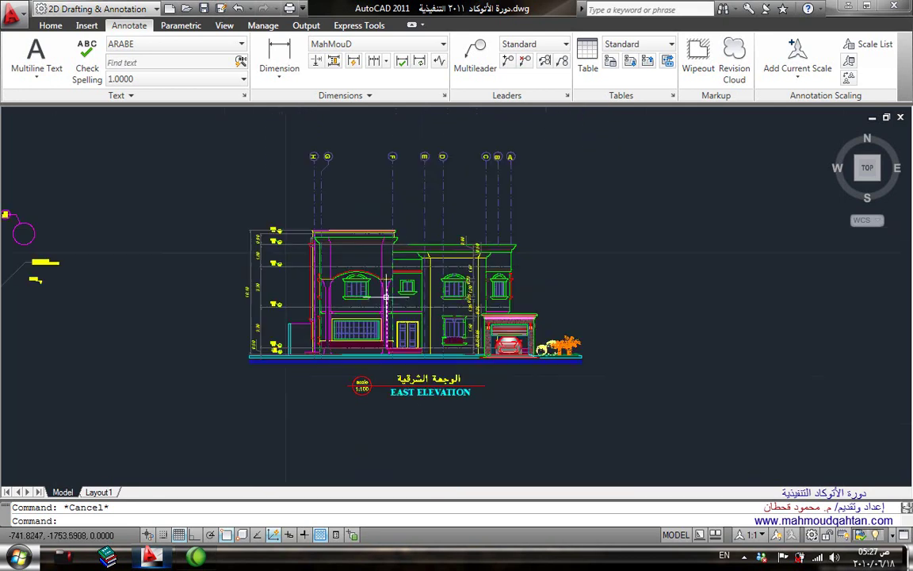
scroll(356, 309, "up", 1)
middle_click_drag(356, 309, 422, 309)
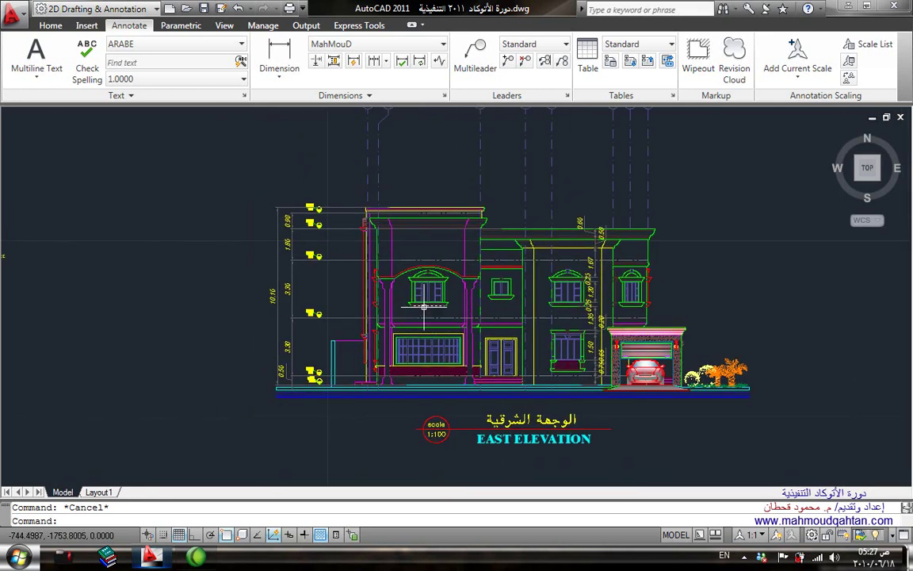
scroll(424, 307, "up", 3)
scroll(417, 299, "down", 3)
scroll(395, 301, "up", 1)
scroll(390, 270, "up", 2)
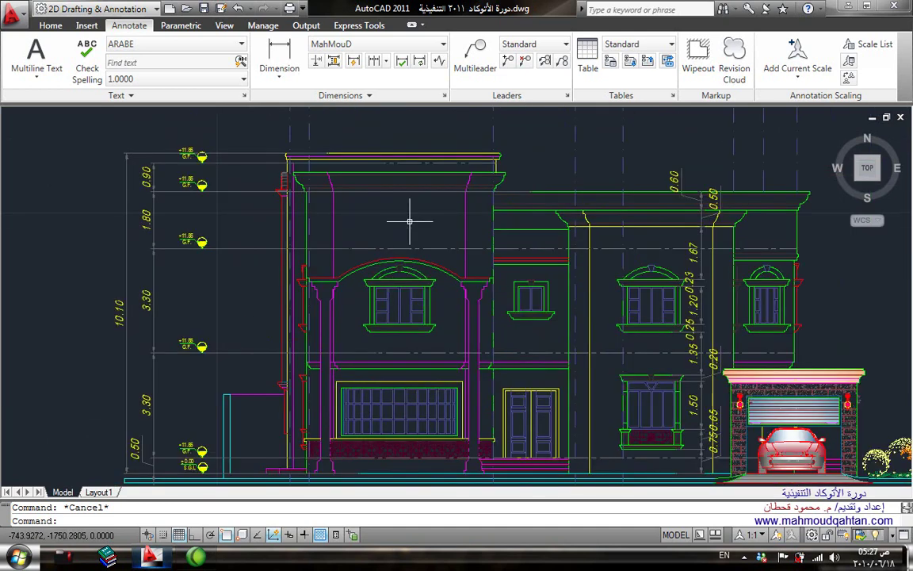
scroll(415, 197, "up", 2)
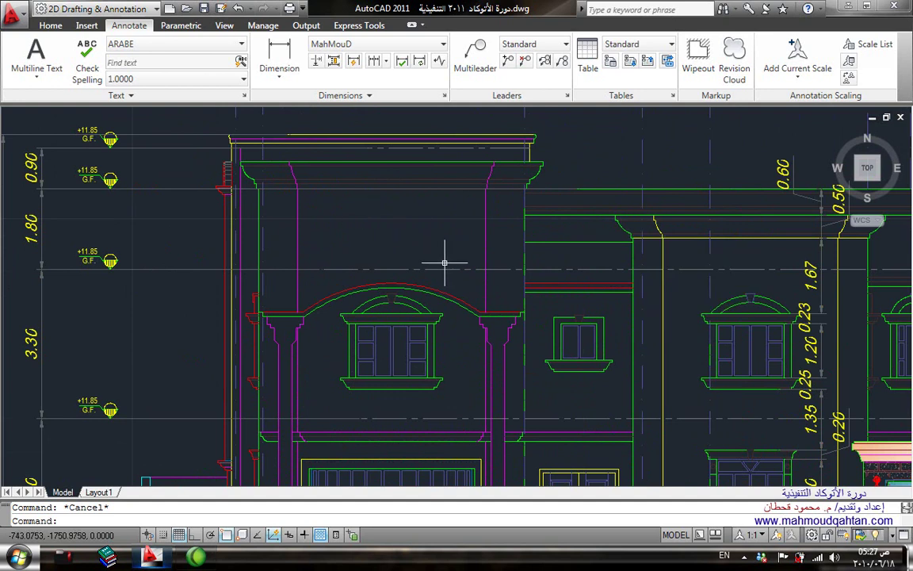
scroll(445, 263, "down", 1)
scroll(449, 277, "down", 1)
middle_click_drag(479, 319, 412, 286)
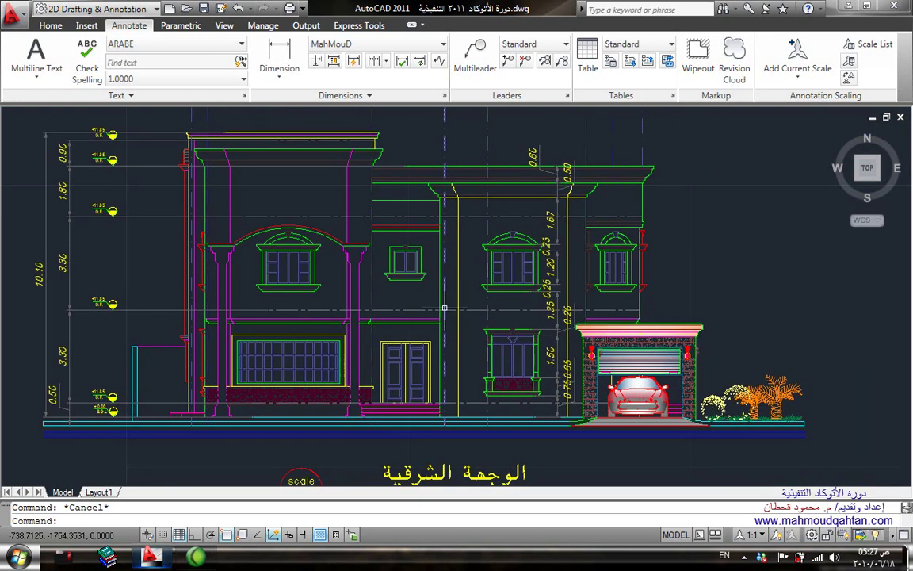
mouse_move(422, 338)
middle_mouse_down()
mouse_move(356, 336)
mouse_move(402, 348)
middle_mouse_up()
scroll(356, 336, "down", 5)
scroll(255, 340, "up", 4)
scroll(183, 350, "up", 2)
scroll(251, 352, "up", 2)
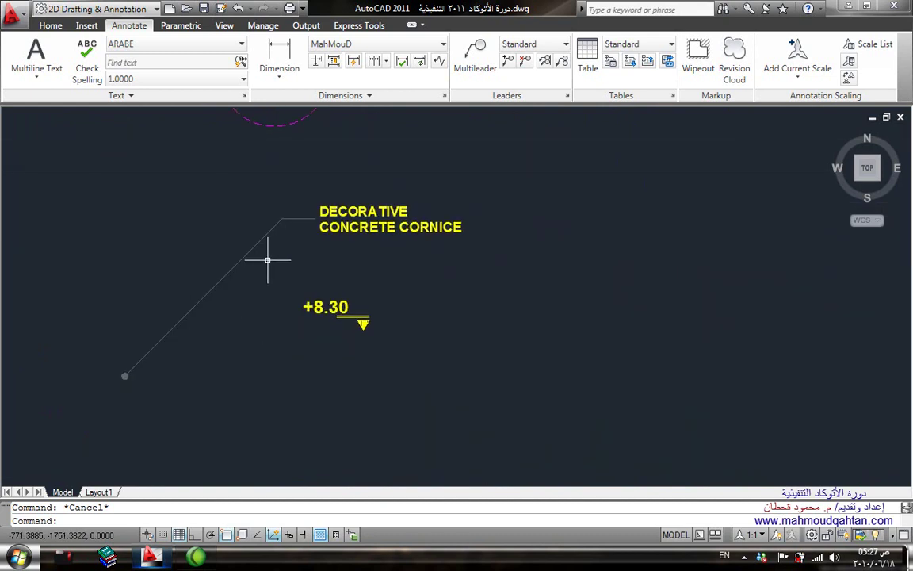
middle_click_drag(268, 259, 270, 266)
type("co")
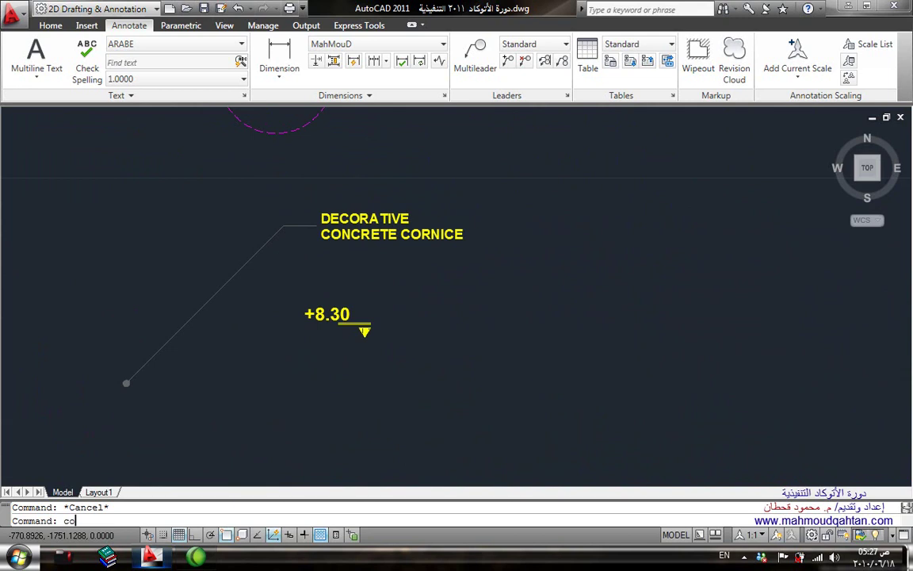
type("py")
key("Return")
left_click(372, 190)
left_click(238, 226)
left_click(111, 397)
key("Return")
scroll(126, 387, "up", 3)
middle_click_drag(235, 393, 387, 322)
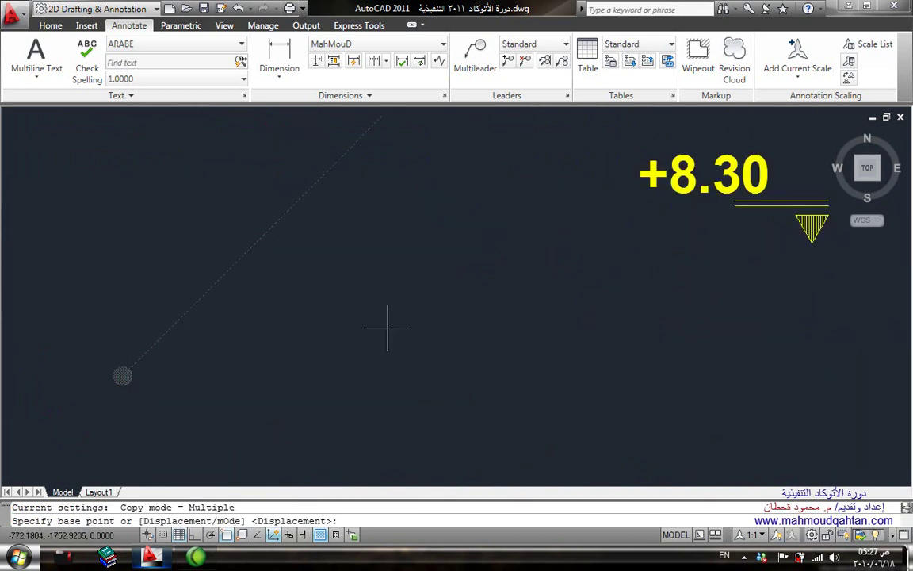
scroll(267, 363, "down", 3)
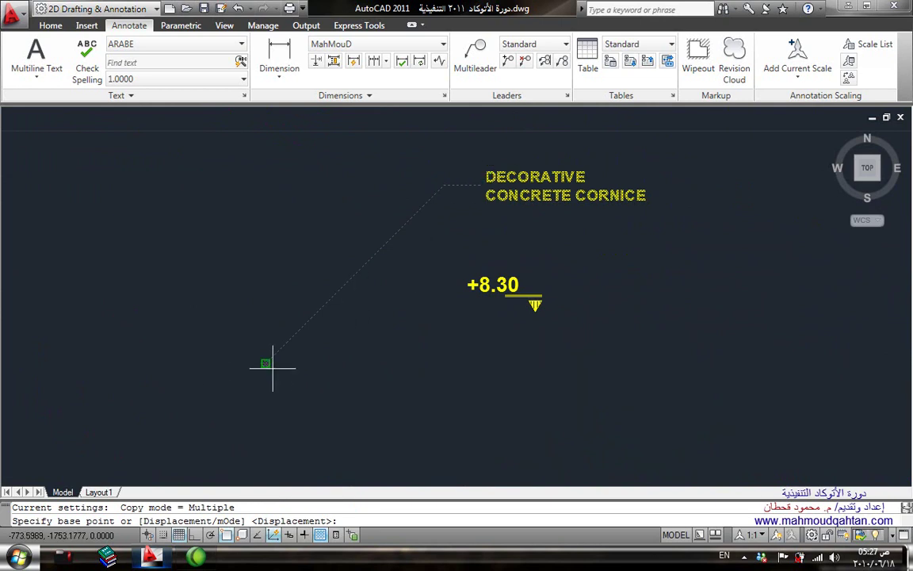
left_click(266, 363)
scroll(265, 363, "down", 3)
middle_click_drag(237, 270, 175, 270)
scroll(628, 358, "up", 4)
scroll(540, 331, "up", 4)
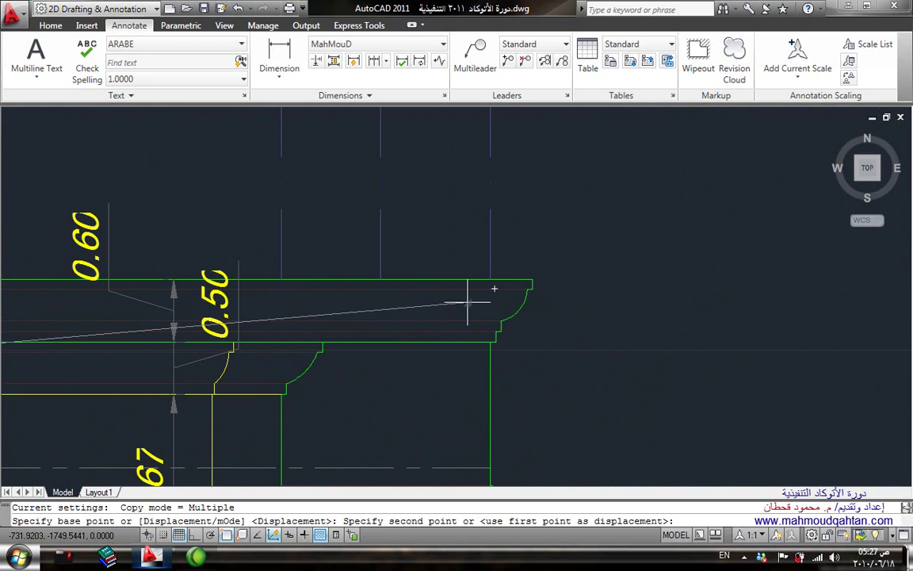
scroll(443, 302, "down", 3)
middle_click_drag(475, 302, 430, 332)
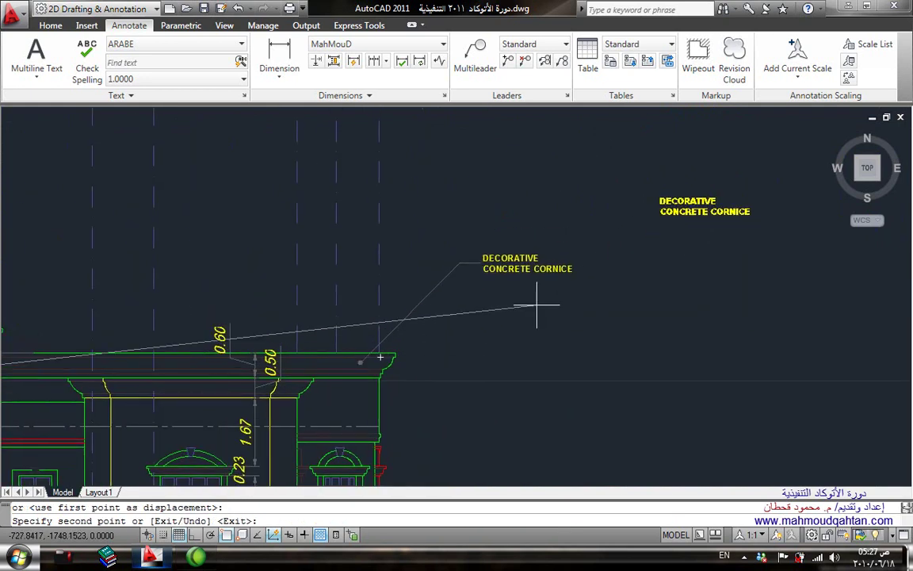
scroll(536, 302, "up", 3)
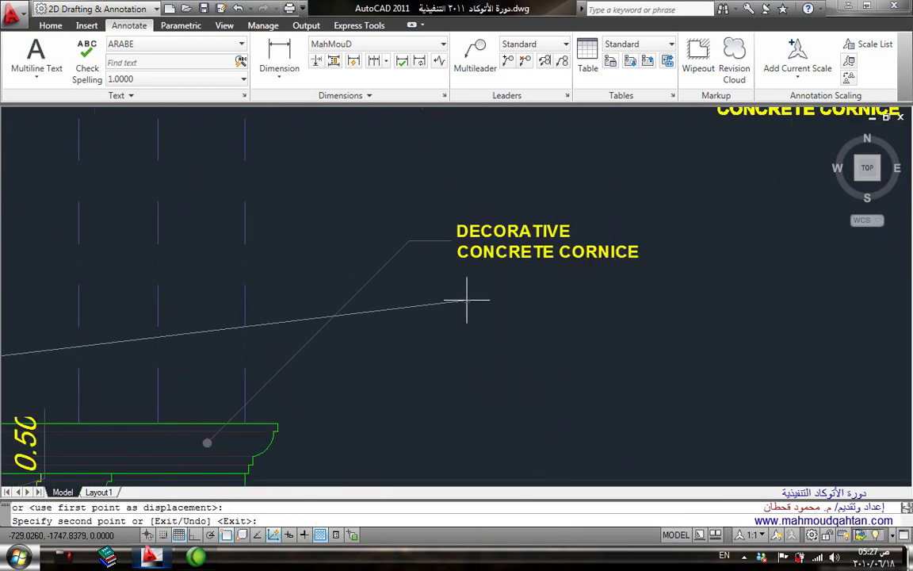
key("Escape")
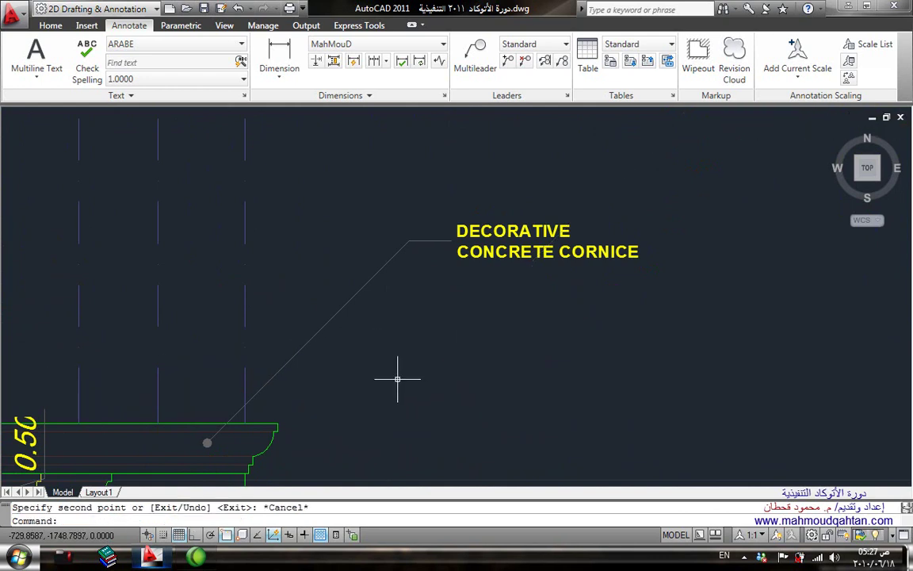
middle_click_drag(401, 377, 436, 352)
Copy the DECORATIVE CONCRETE CORNICE leader label onto the small arched window beside the garage
key("Escape")
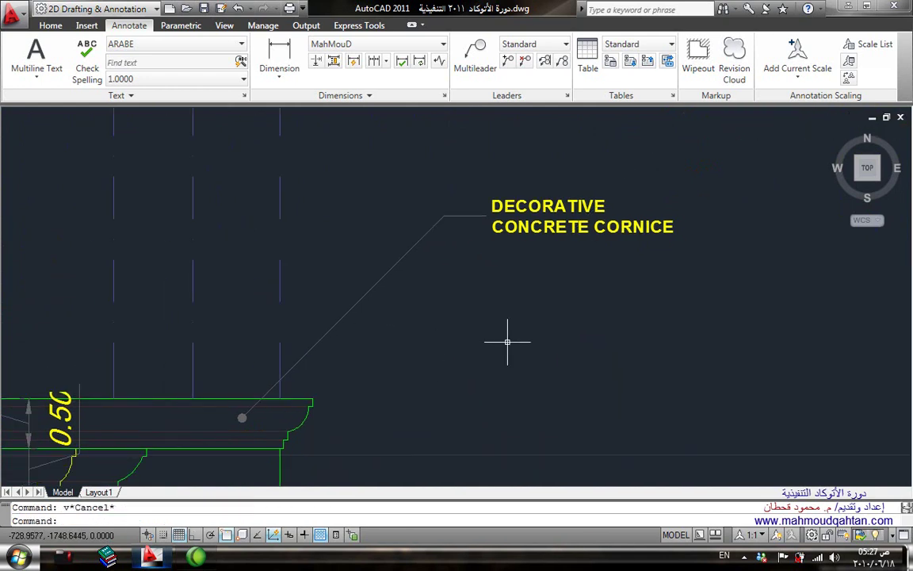
type("co")
key("Return")
left_click(539, 133)
left_click(322, 296)
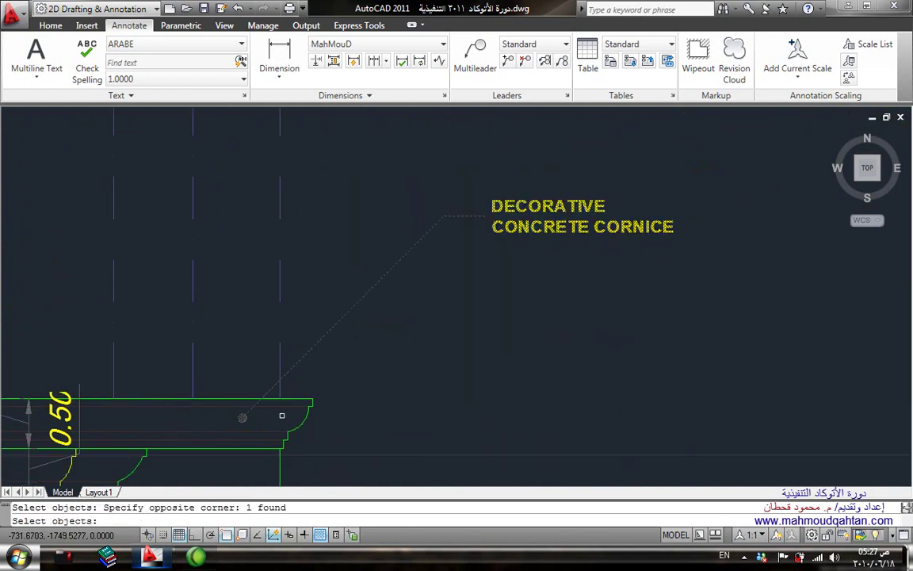
key("Return")
left_click(246, 422)
scroll(422, 340, "down", 3)
scroll(337, 266, "up", 2)
scroll(337, 265, "up", 2)
scroll(337, 266, "up", 2)
left_click(322, 259)
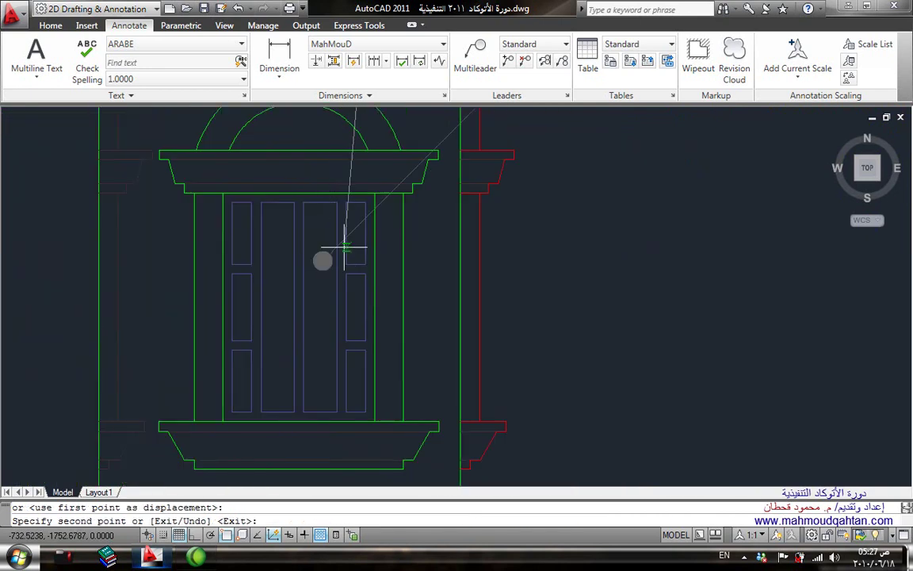
Place another copy of the cornice label on the taller left block's cornice
scroll(347, 245, "down", 4)
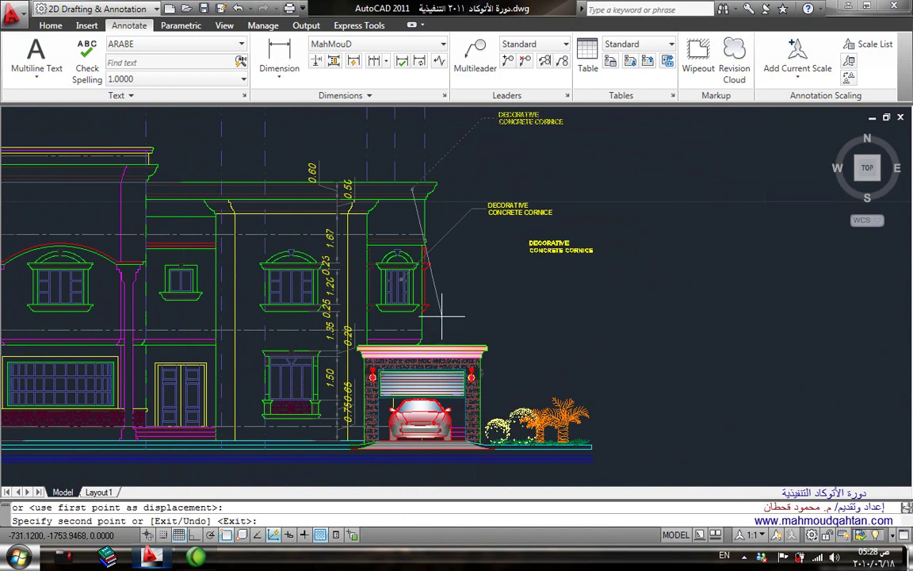
scroll(412, 286, "up", 3)
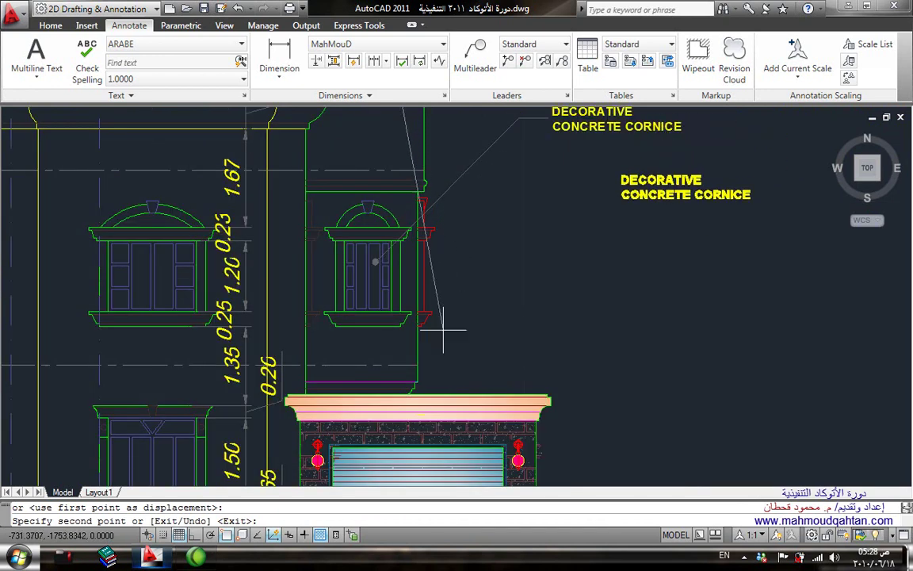
middle_click_drag(349, 302, 575, 392)
scroll(555, 381, "down", 3)
scroll(539, 372, "down", 2)
scroll(535, 369, "up", 4)
scroll(535, 353, "up", 2)
scroll(491, 309, "down", 3)
scroll(496, 311, "up", 3)
scroll(271, 198, "down", 1)
scroll(486, 310, "down", 1)
scroll(710, 278, "up", 3)
scroll(408, 337, "down", 4)
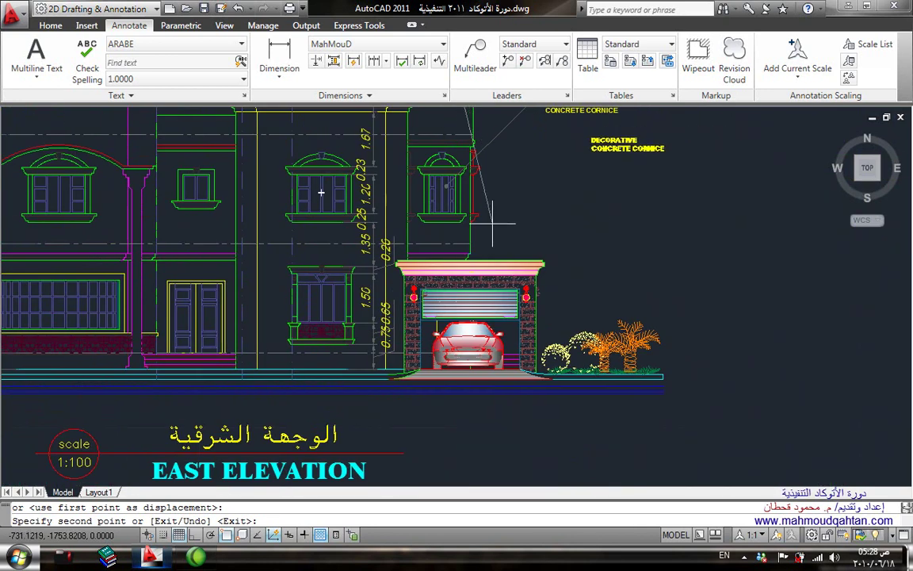
scroll(639, 390, "up", 1)
scroll(555, 381, "down", 2)
scroll(408, 363, "up", 2)
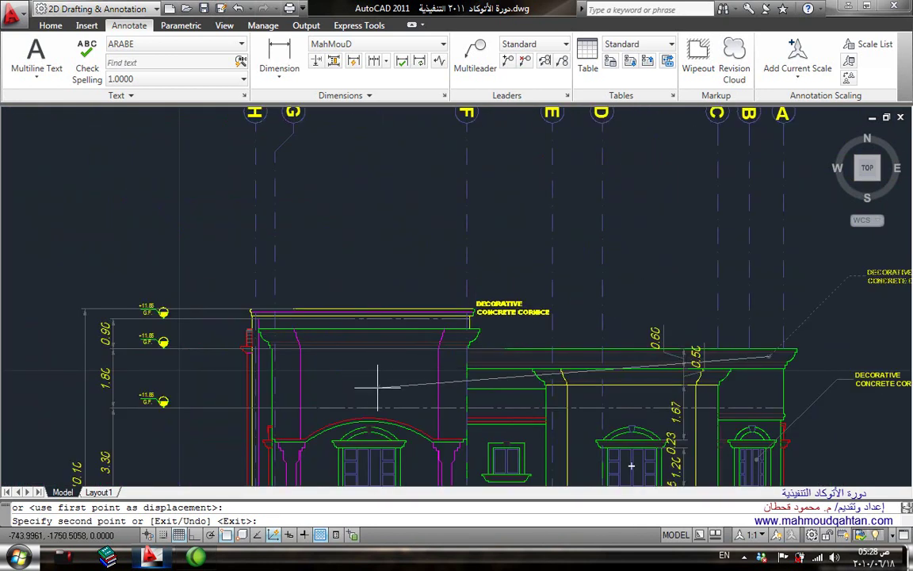
left_click(426, 376)
scroll(468, 300, "up", 2)
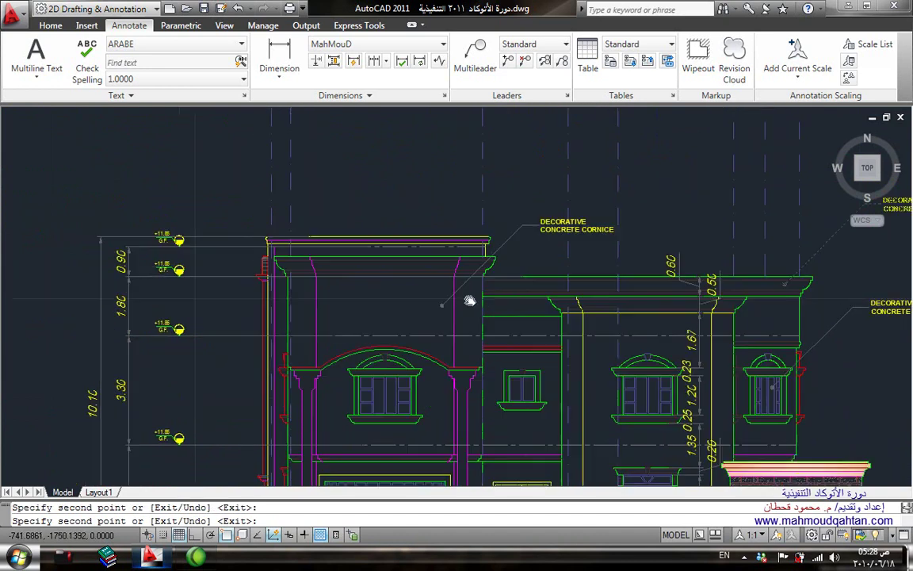
key("Escape")
scroll(526, 205, "up", 2)
middle_click_drag(591, 215, 545, 156)
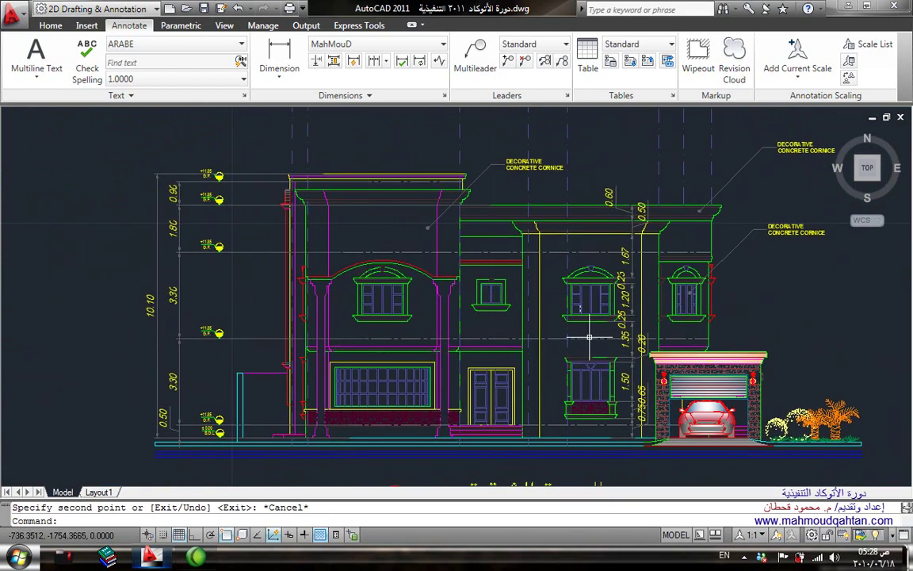
mouse_move(582, 316)
middle_mouse_down()
mouse_move(612, 311)
mouse_move(485, 314)
middle_mouse_up()
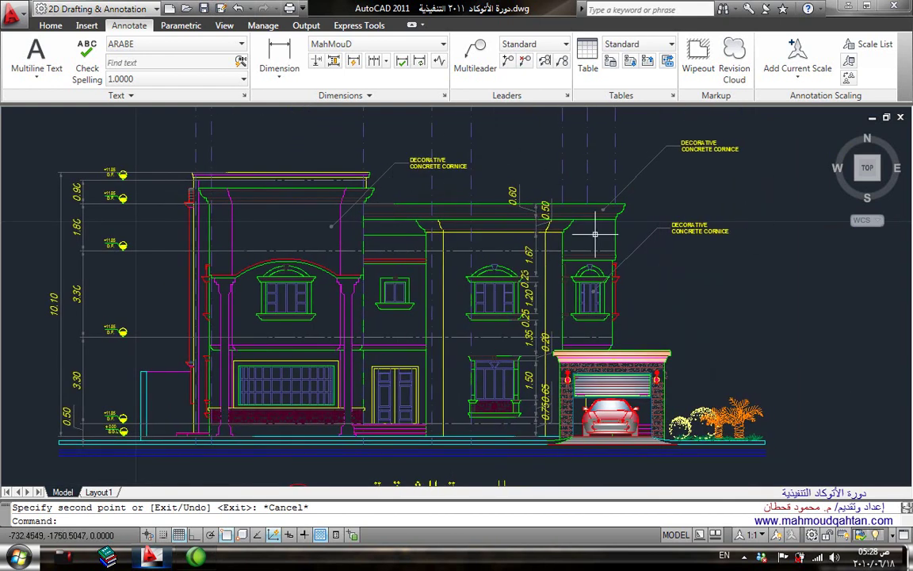
scroll(389, 246, "up", 5)
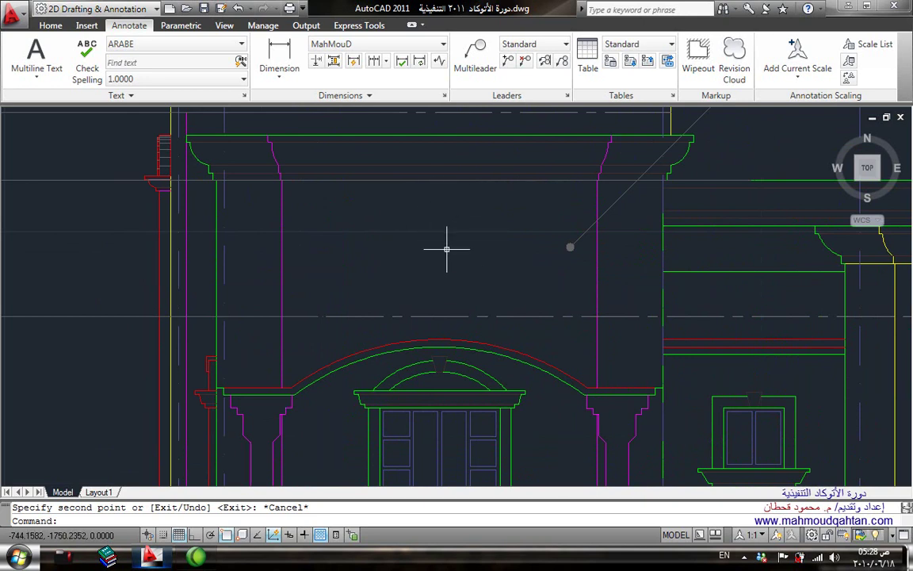
scroll(415, 252, "down", 2)
scroll(415, 252, "down", 2)
scroll(444, 262, "down", 1)
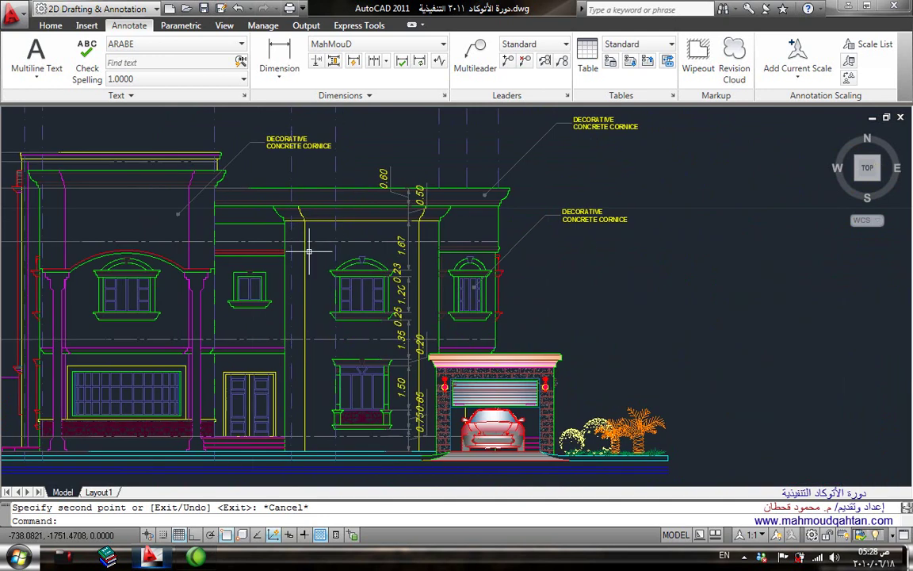
mouse_move(489, 277)
middle_mouse_down()
mouse_move(320, 266)
mouse_move(589, 304)
middle_mouse_up()
scroll(238, 234, "up", 5)
scroll(67, 225, "down", 5)
middle_click_drag(396, 301, 79, 273)
scroll(388, 291, "down", 2)
middle_click_drag(230, 238, 468, 241)
middle_click_drag(631, 295, 392, 287)
scroll(357, 295, "up", 2)
scroll(350, 301, "up", 2)
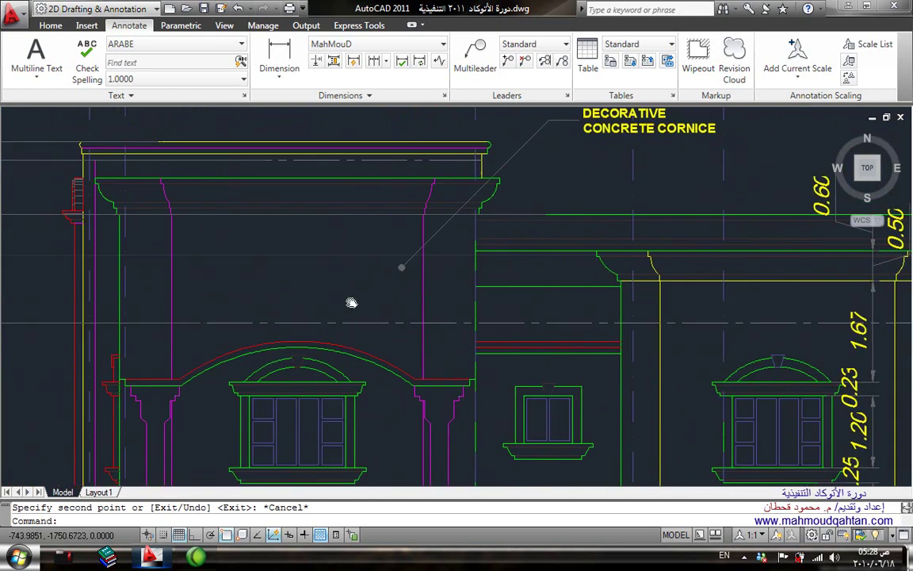
scroll(318, 266, "up", 2)
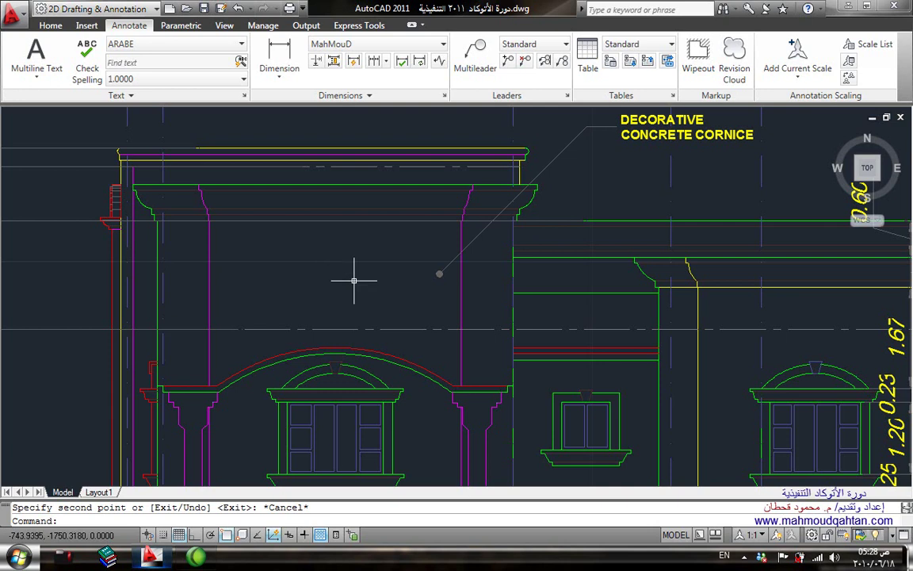
middle_click_drag(354, 280, 383, 323)
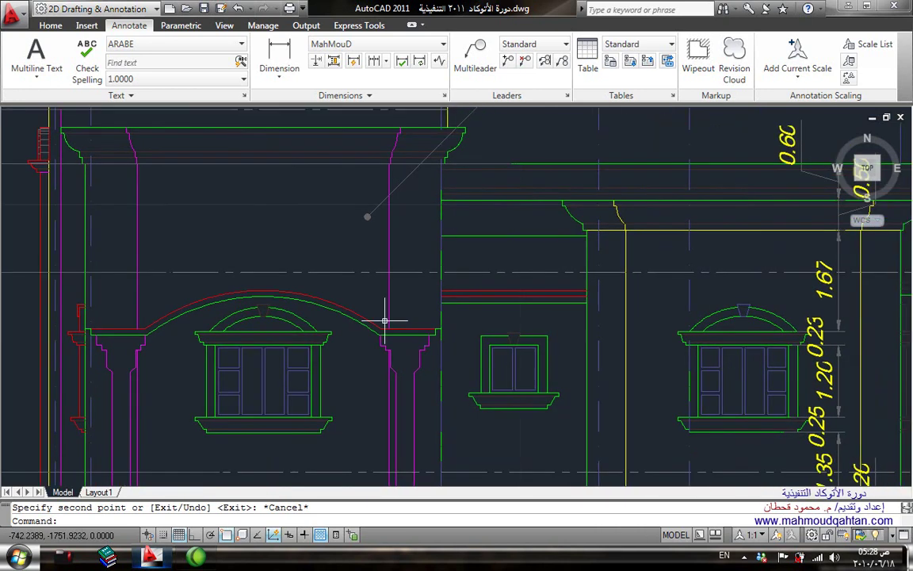
scroll(385, 322, "down", 3)
scroll(385, 321, "down", 2)
middle_click_drag(348, 358, 358, 333)
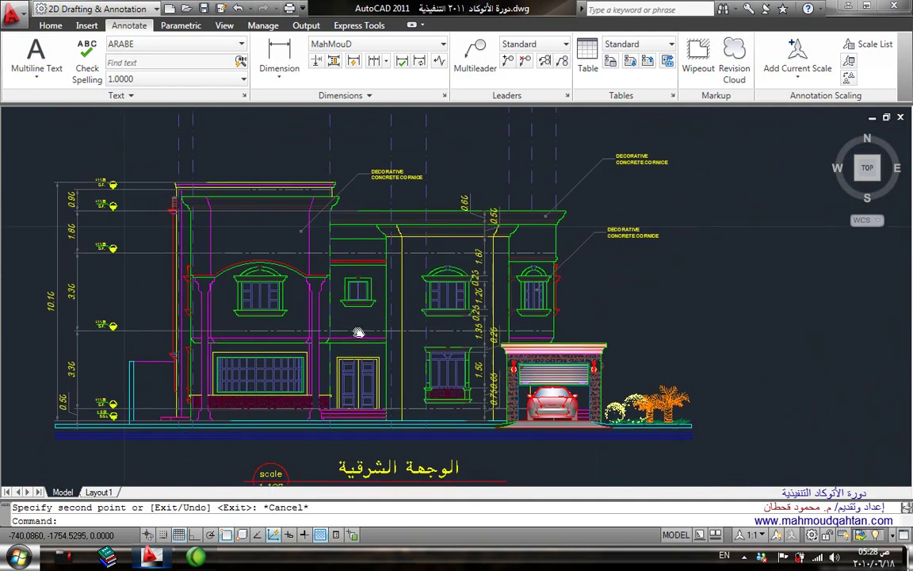
scroll(358, 333, "up", 1)
scroll(357, 317, "up", 3)
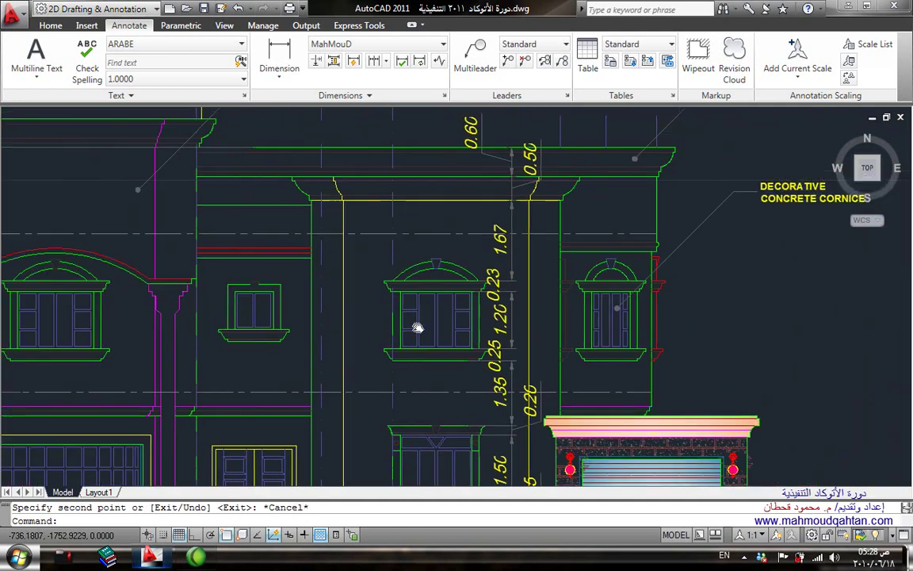
Add an R1.18 radius dimension to the arch
middle_click_drag(359, 276, 374, 282)
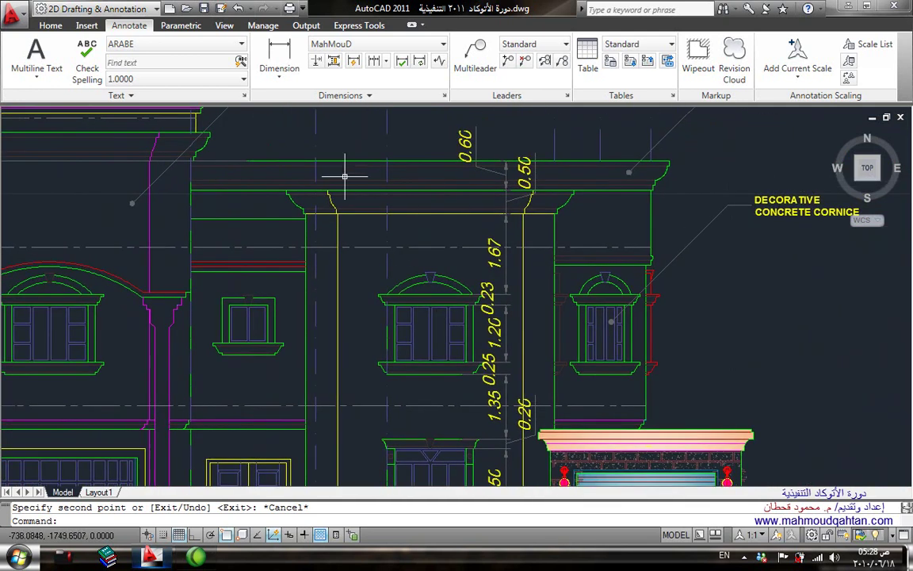
left_click(280, 75)
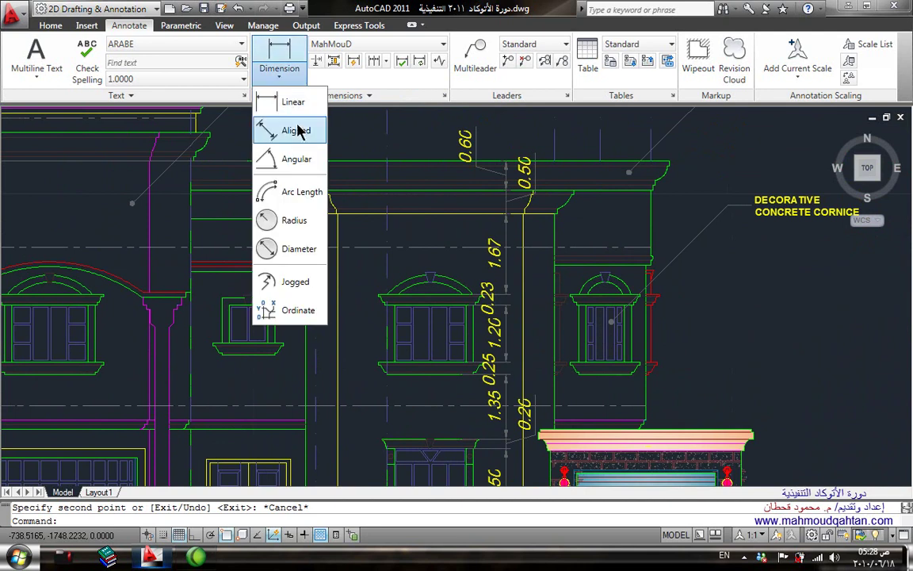
left_click(292, 220)
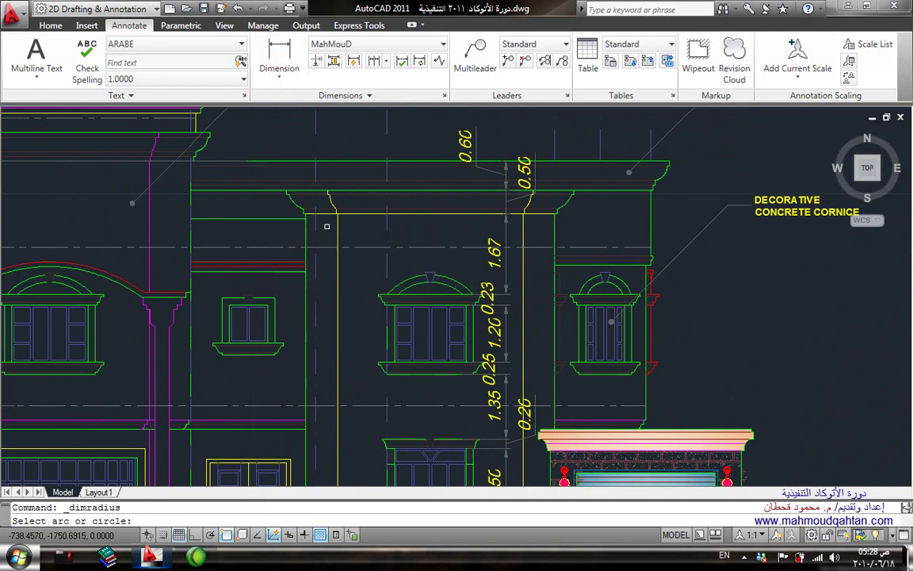
scroll(444, 276, "up", 2)
left_click(470, 297)
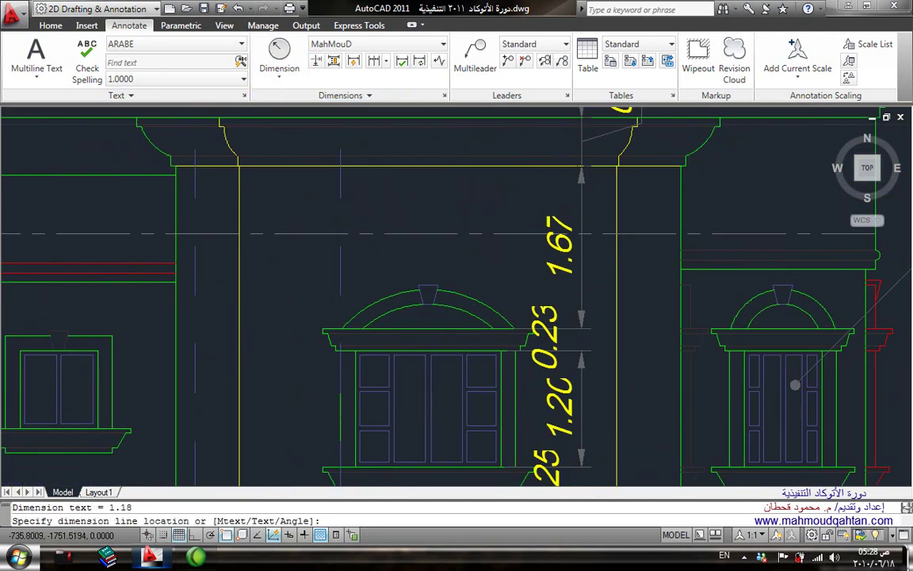
left_click(476, 198)
scroll(461, 232, "down", 3)
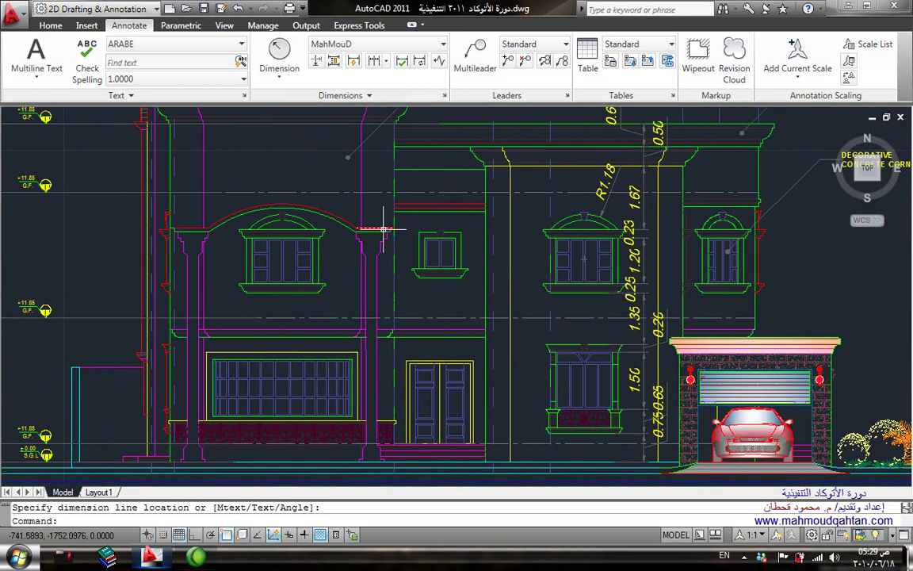
scroll(367, 265, "up", 5)
key("Return")
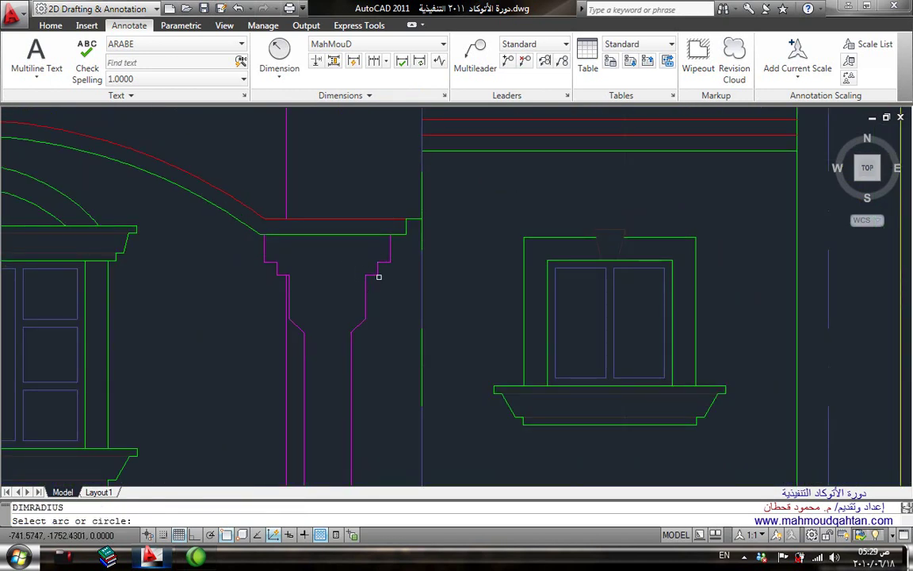
Dimension the cornice heights beside the arched window as 0.18 and 0.08
left_click(264, 75)
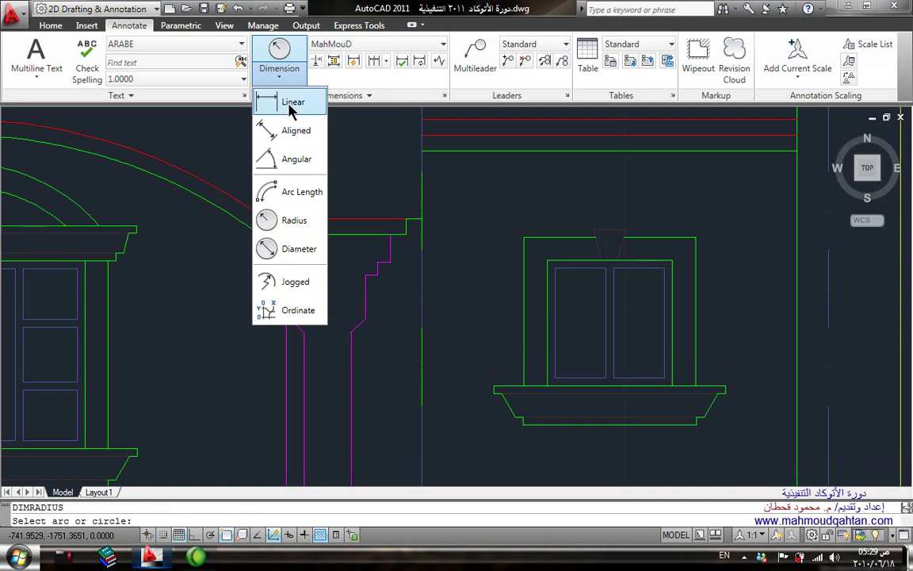
left_click(263, 103)
left_click(387, 235)
left_click(390, 262)
left_click(463, 262)
key("Return")
key("Return")
left_click(377, 269)
left_click(238, 281)
scroll(341, 278, "down", 3)
scroll(372, 284, "down", 2)
scroll(385, 309, "down", 1)
scroll(401, 313, "up", 3)
scroll(389, 309, "down", 2)
scroll(391, 325, "down", 2)
scroll(384, 333, "down", 1)
scroll(375, 341, "up", 1)
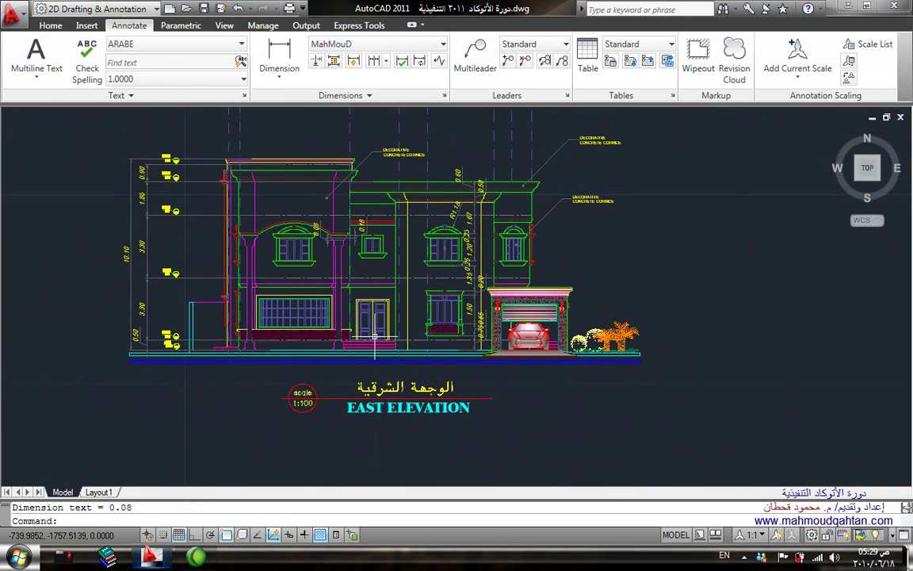
middle_click_drag(375, 337, 381, 243)
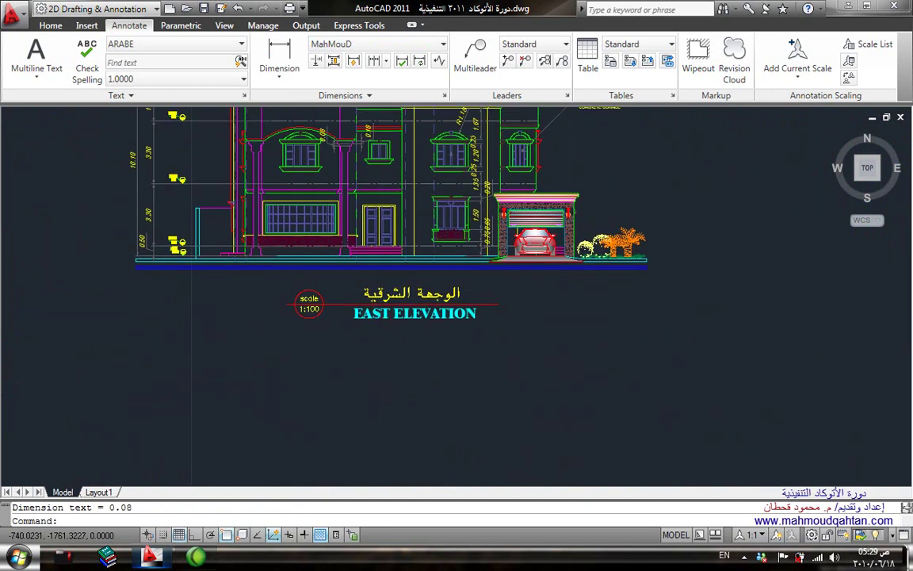
middle_click_drag(293, 227, 435, 359)
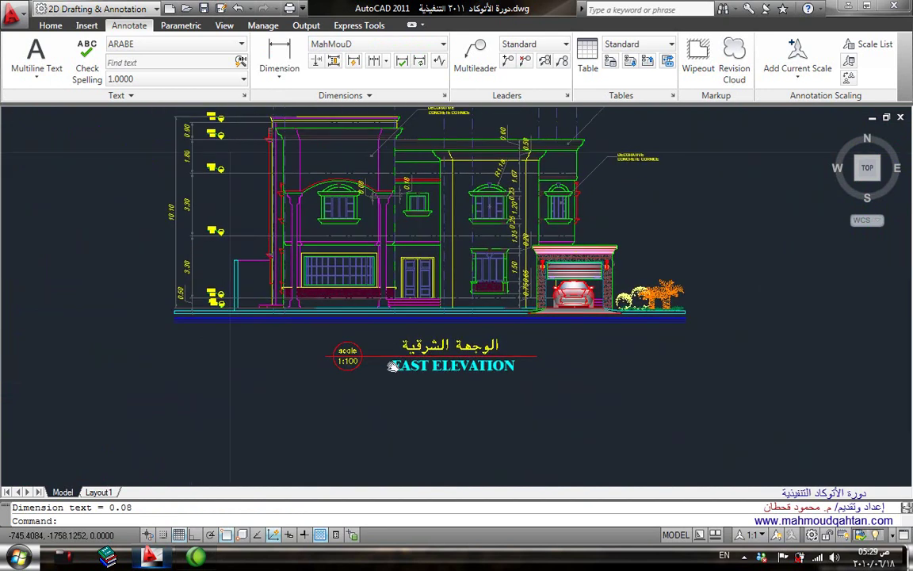
scroll(631, 396, "down", 4)
scroll(373, 320, "up", 7)
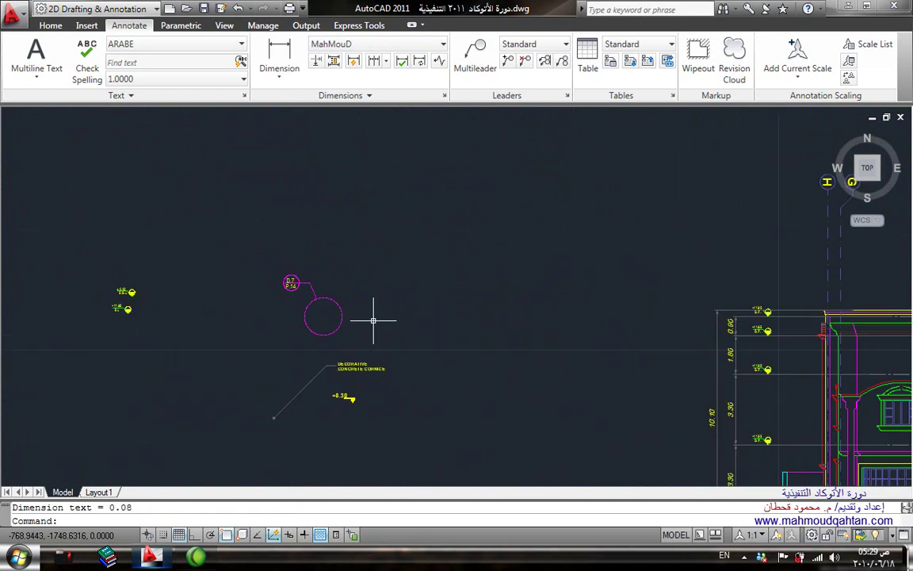
middle_click_drag(457, 340, 401, 322)
mouse_move(793, 317)
middle_mouse_down()
mouse_move(622, 301)
mouse_move(571, 283)
mouse_move(498, 226)
mouse_move(502, 257)
middle_mouse_up()
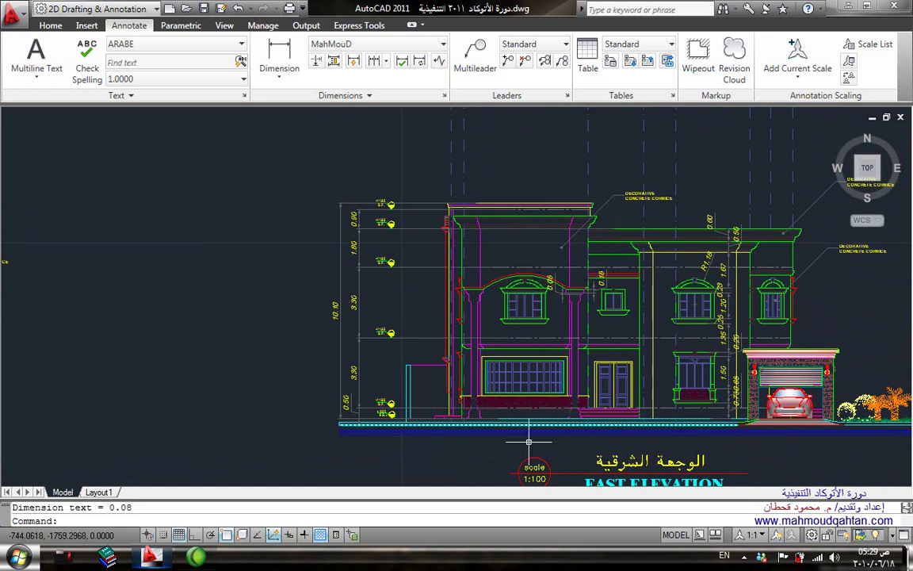
scroll(475, 199, "down", 2)
scroll(296, 281, "up", 2)
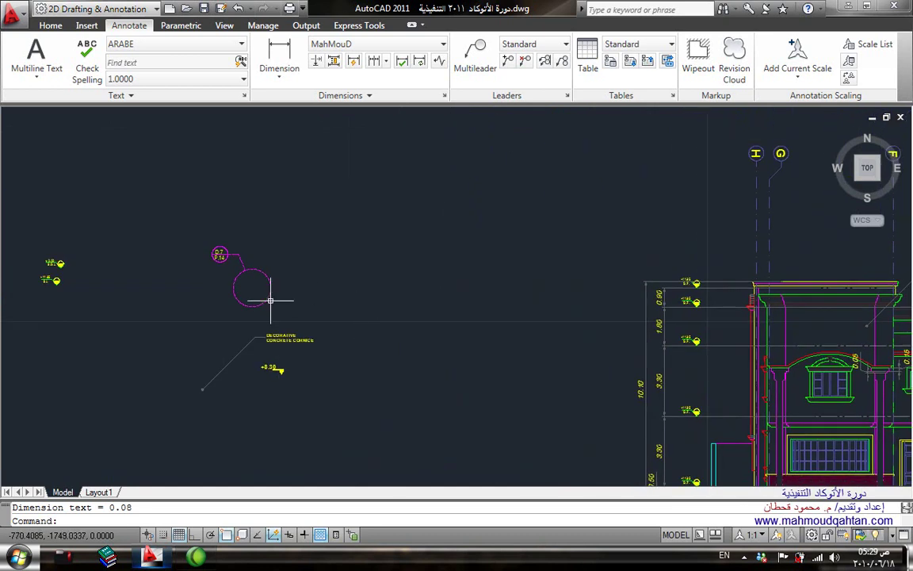
Move the dashed detail circle to a new spot on the elevation
scroll(270, 301, "up", 2)
key("m")
key("Return")
left_click(321, 318)
left_click(153, 188)
key("Return")
left_click(244, 284)
left_click(652, 341)
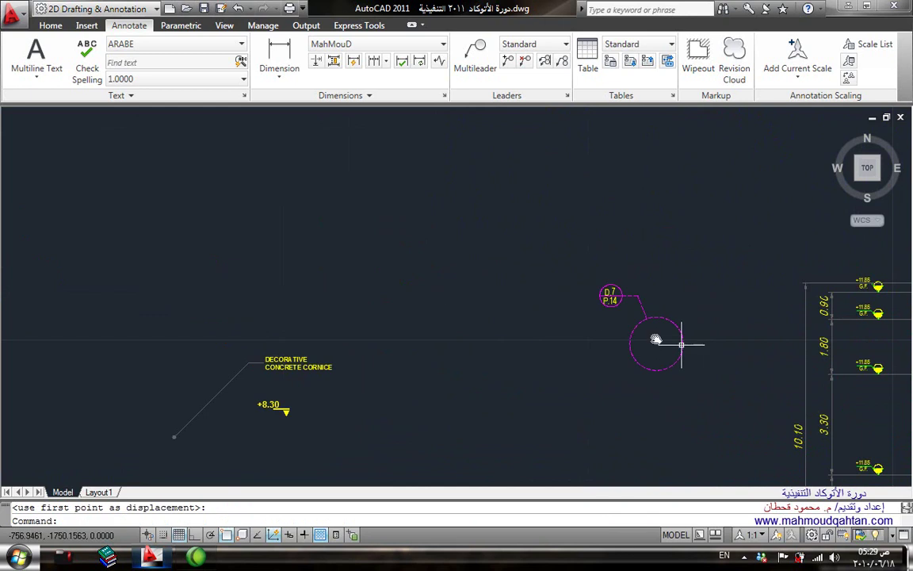
Navigate over to the D.7/P.14 tag, abandoning trial move and scale commands
scroll(679, 343, "up", 2)
middle_click_drag(565, 299, 489, 292)
scroll(393, 236, "up", 1)
scroll(390, 269, "up", 2)
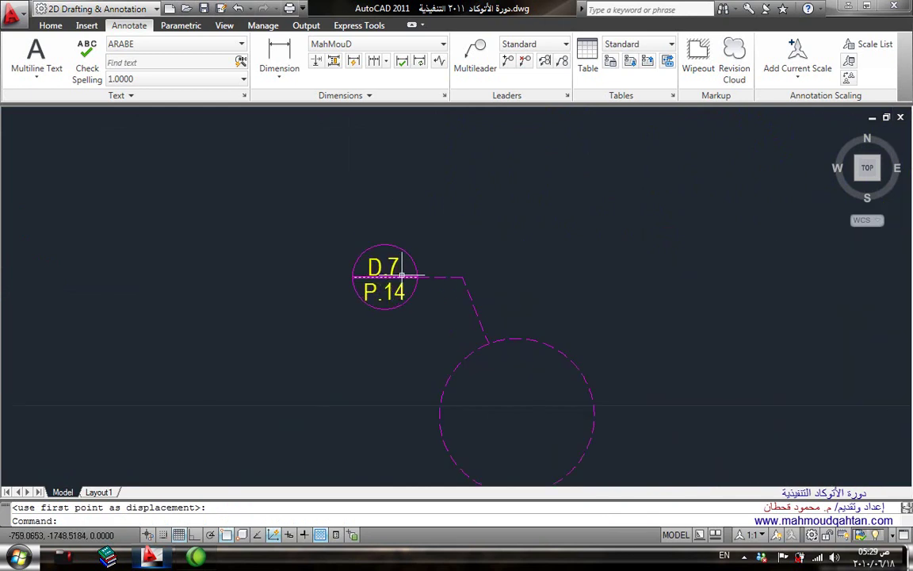
scroll(389, 253, "up", 1)
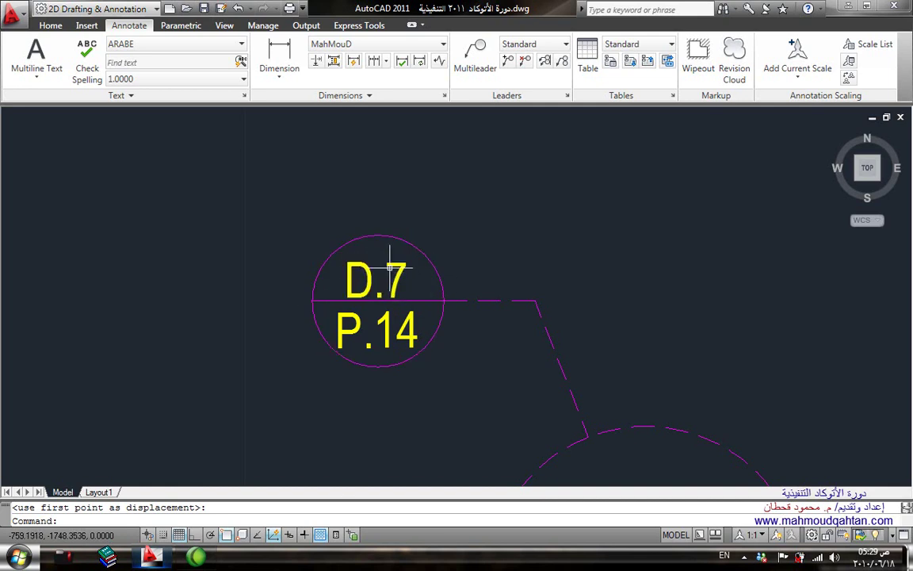
scroll(373, 321, "up", 1)
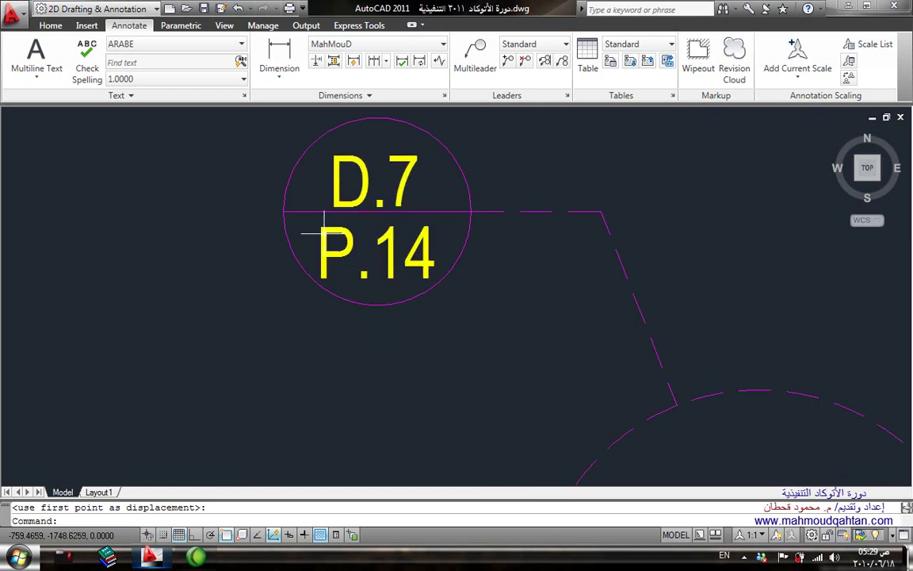
scroll(317, 238, "down", 3)
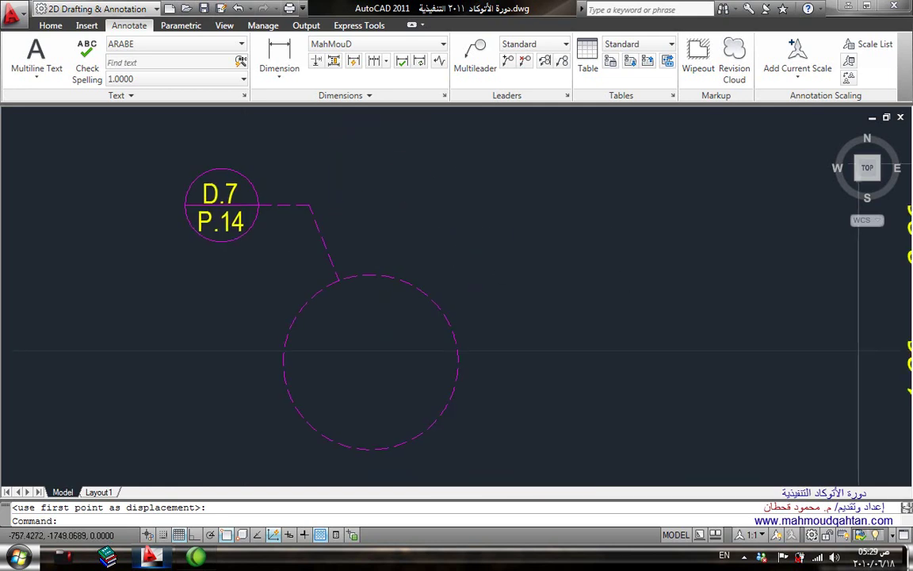
scroll(386, 260, "down", 2)
type("m")
key("Return")
key("Escape")
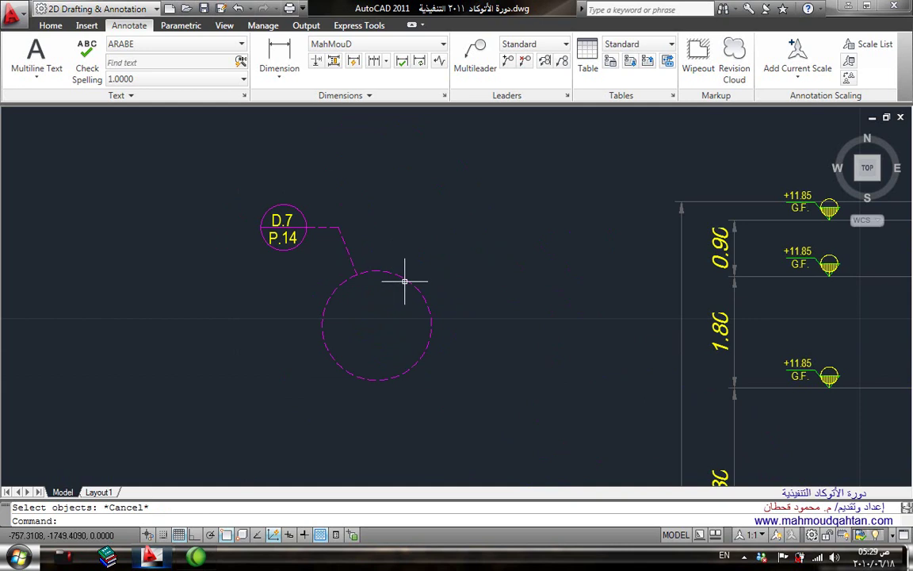
key("Return")
key("Escape")
Move the D.7/P.14 tag and dashed circle onto the cornice beside the arched window
type("m")
key("Return")
left_click(481, 186)
left_click(204, 335)
key("Return")
left_click(367, 301)
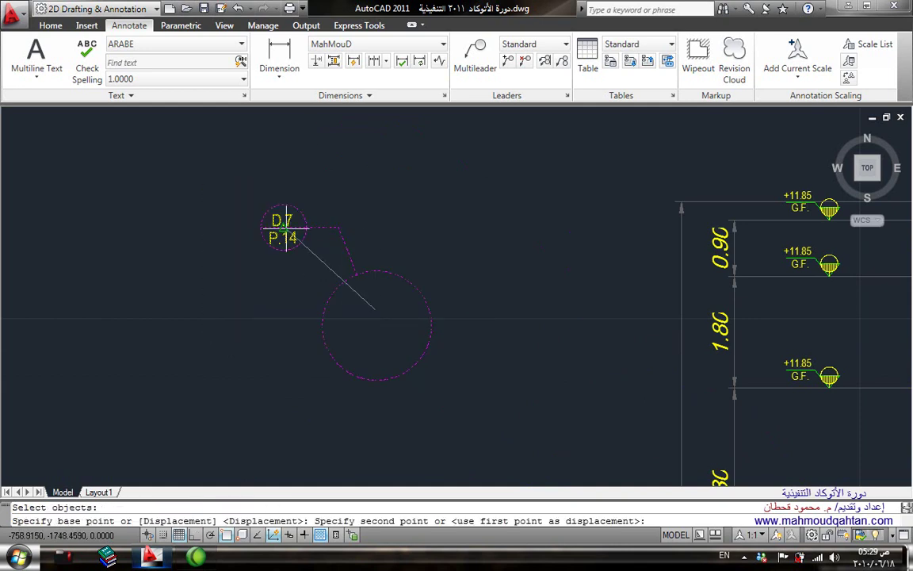
scroll(294, 267, "down", 3)
scroll(547, 297, "up", 4)
scroll(527, 315, "up", 3)
left_click(527, 315)
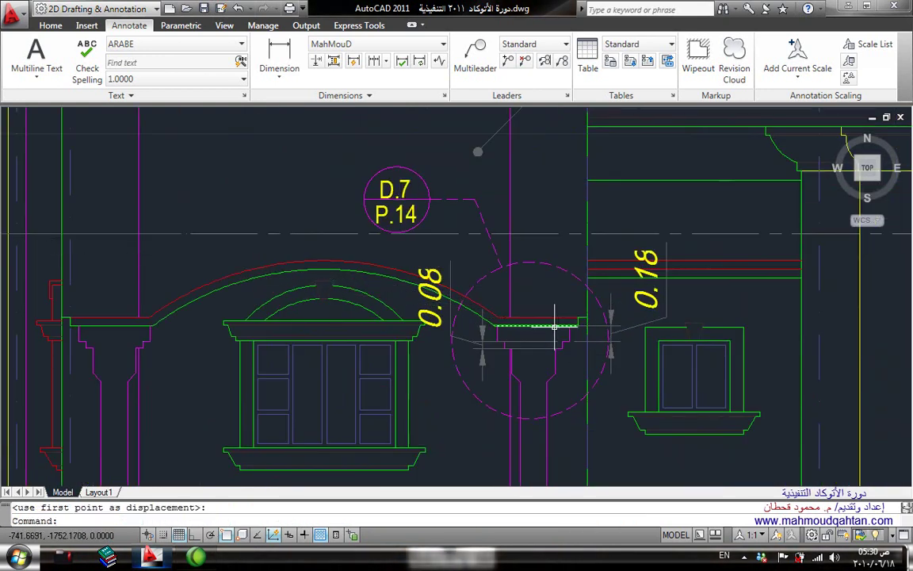
Inspect the placed D.7/P.14 callout around the arched-window cornice
middle_click_drag(537, 283, 532, 309)
key("Escape")
mouse_move(465, 287)
middle_mouse_down()
mouse_move(428, 300)
mouse_move(388, 251)
middle_mouse_up()
scroll(412, 306, "up", 2)
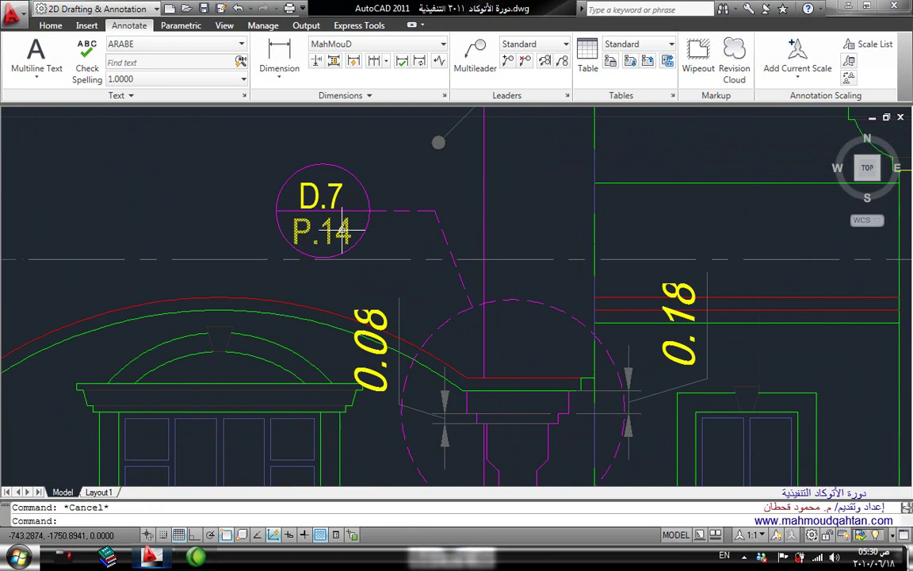
scroll(342, 231, "down", 5)
scroll(459, 237, "down", 2)
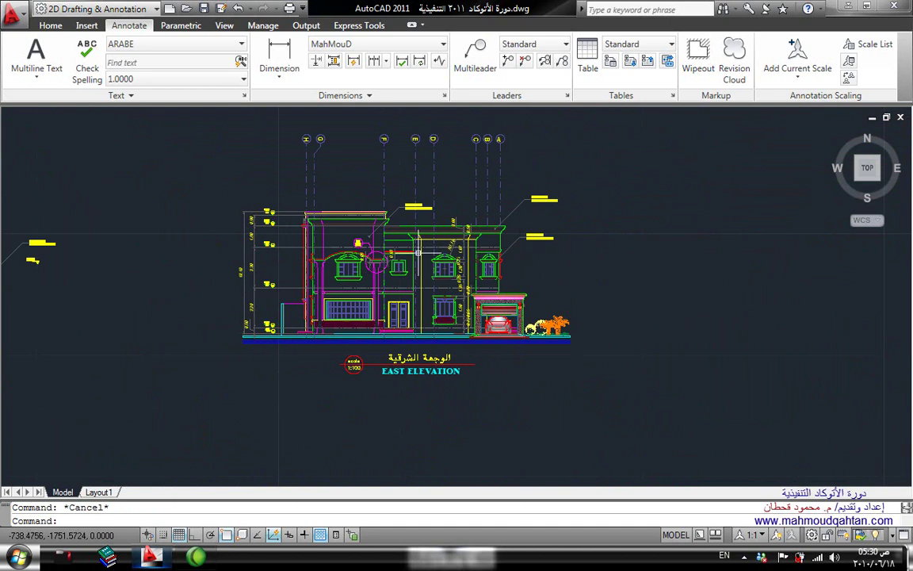
Turn every layer back on with LAYON to show the colour render and palms
middle_click_drag(418, 252, 416, 192)
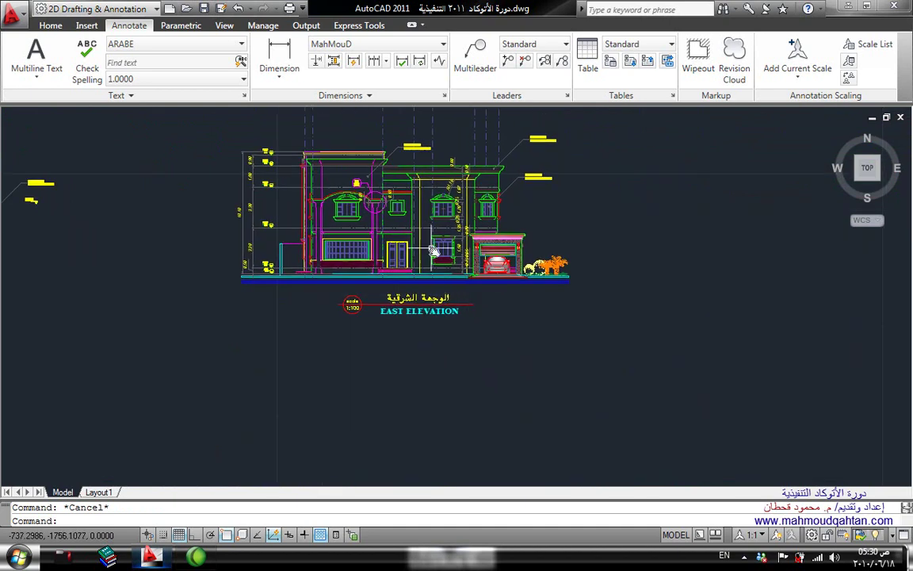
scroll(420, 206, "up", 3)
scroll(471, 220, "down", 2)
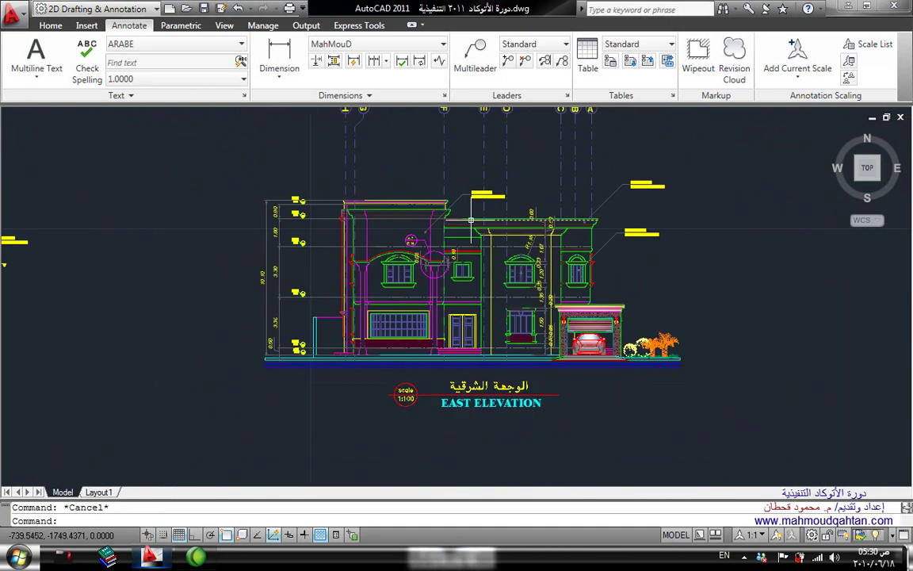
scroll(473, 221, "up", 1)
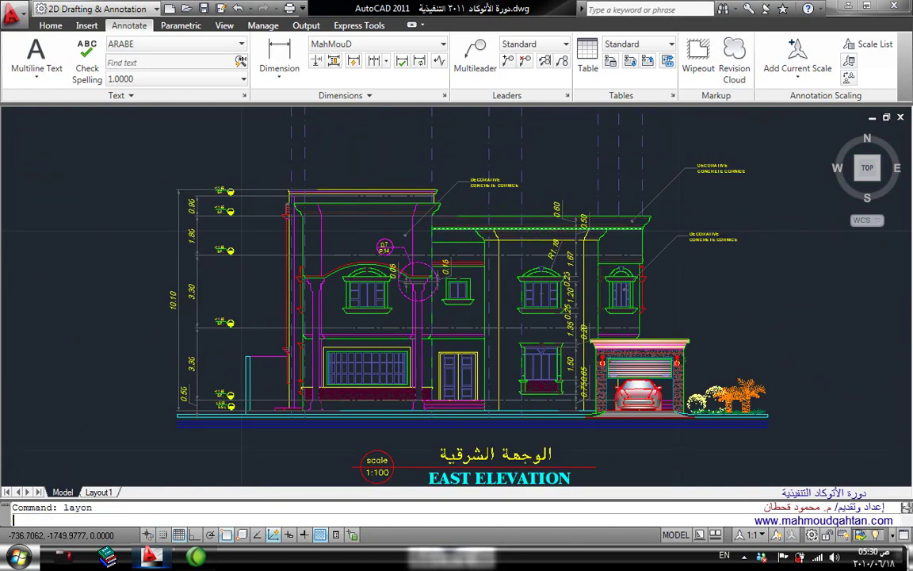
key("Return")
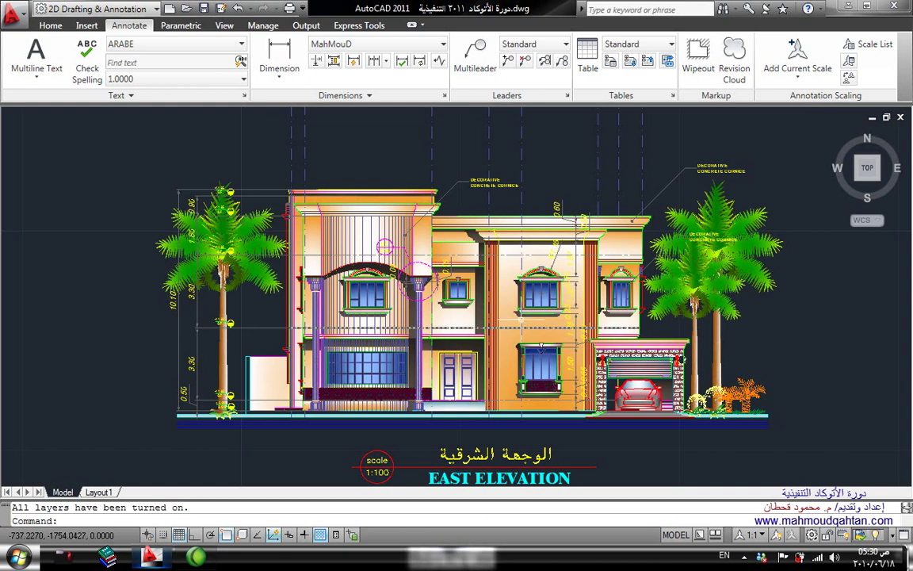
Delete the palm tree standing left of the villa
scroll(524, 295, "up", 1)
mouse_move(282, 211)
middle_mouse_down()
mouse_move(486, 238)
mouse_move(533, 223)
middle_mouse_up()
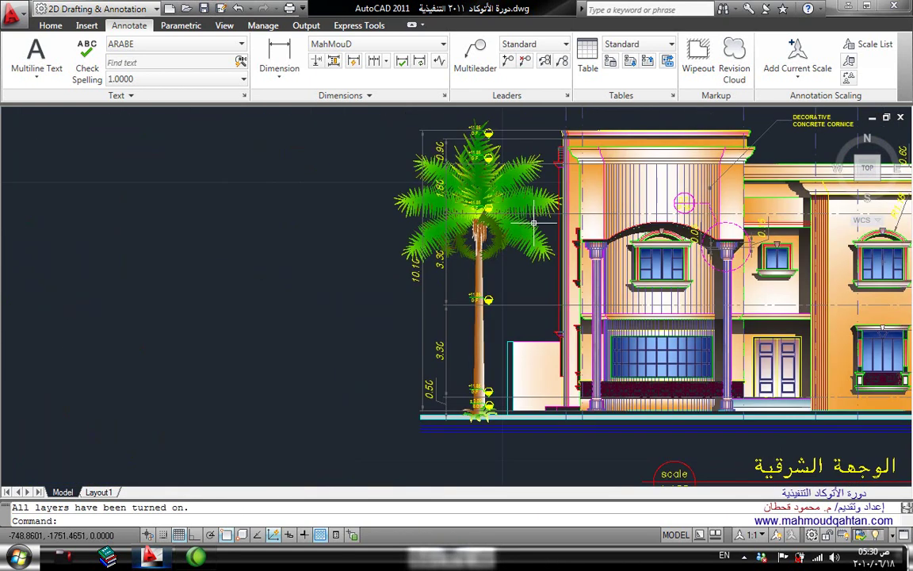
left_click(471, 228)
key("Delete")
middle_click_drag(448, 318, 360, 322)
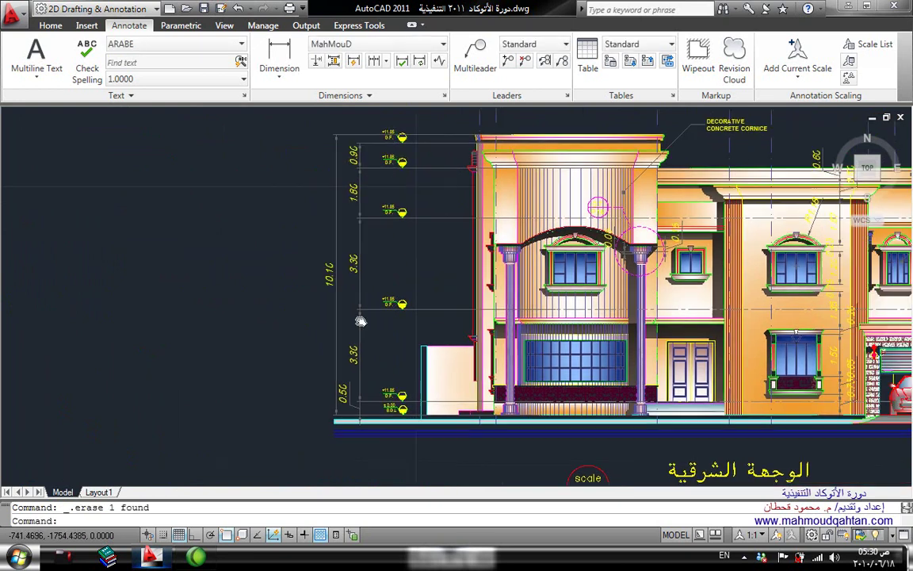
scroll(361, 321, "down", 3)
scroll(261, 214, "up", 3)
scroll(475, 285, "down", 3)
mouse_move(517, 288)
middle_mouse_down()
mouse_move(437, 294)
mouse_move(473, 282)
middle_mouse_up()
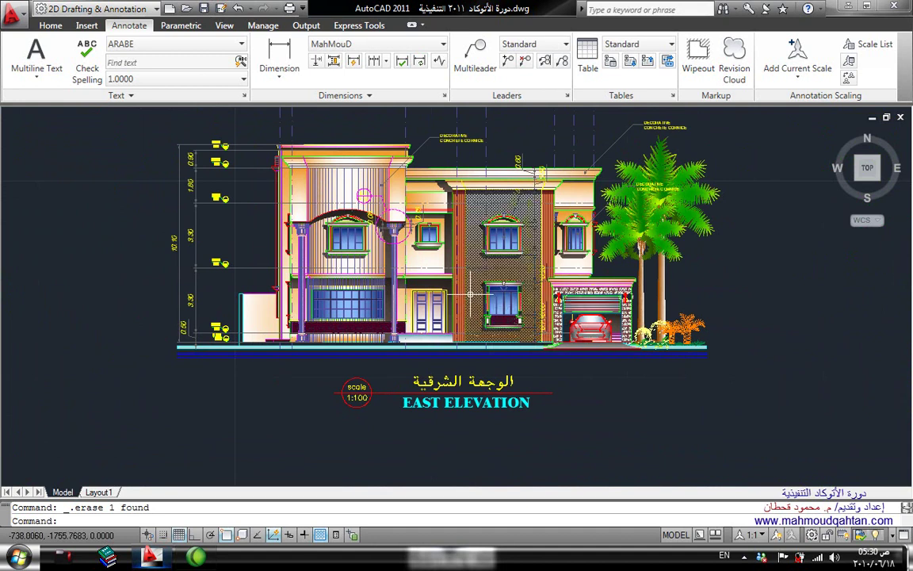
mouse_move(471, 294)
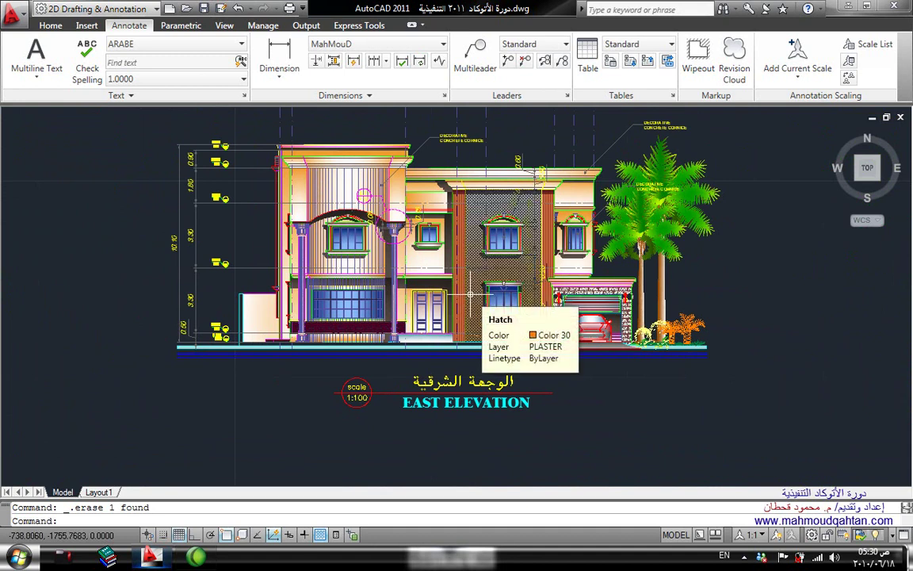
Pick the central tower's plaster hatch and clear it with Delete
left_click(471, 294)
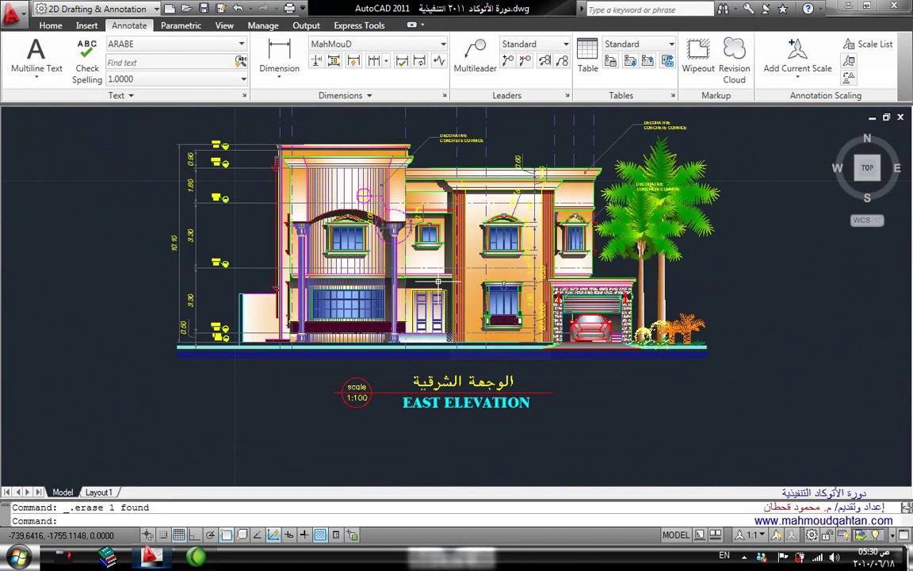
middle_click_drag(437, 281, 465, 310)
key("Delete")
middle_click_drag(496, 263, 510, 241)
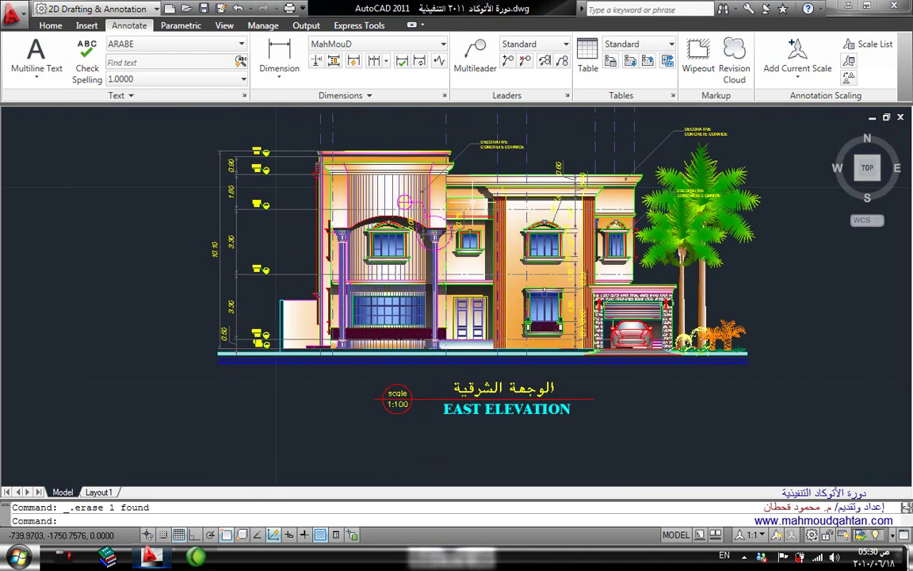
mouse_move(405, 203)
middle_mouse_down()
mouse_move(460, 244)
mouse_move(376, 242)
middle_mouse_up()
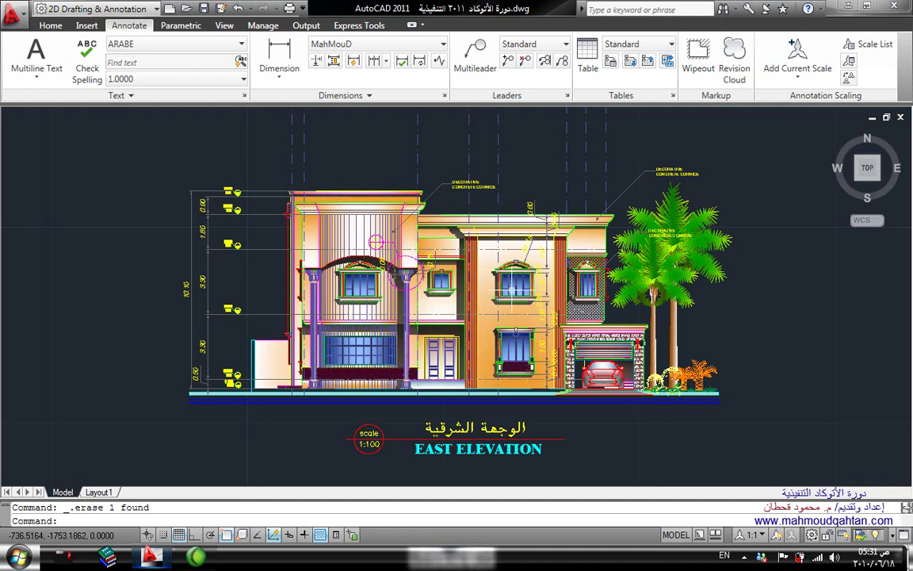
middle_click_drag(340, 184, 398, 186)
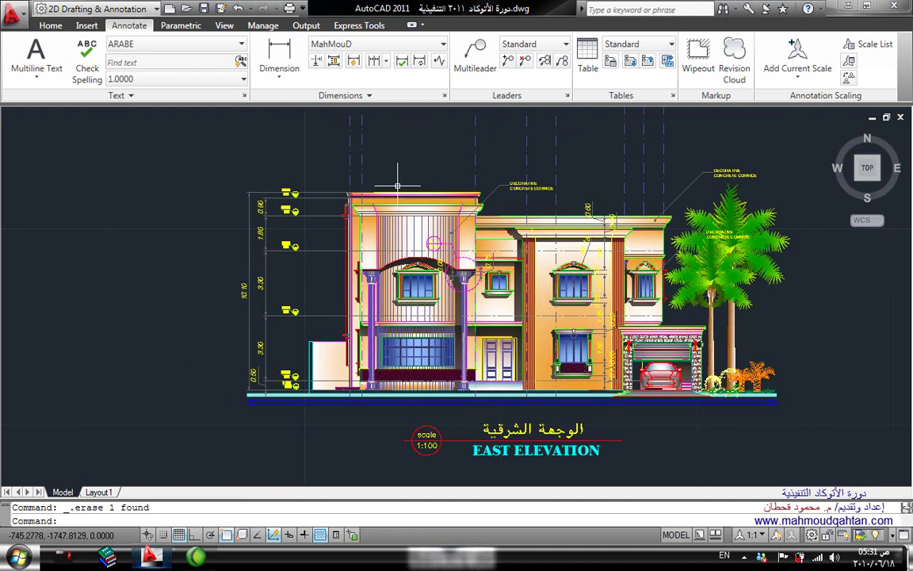
middle_click_drag(399, 188, 298, 149)
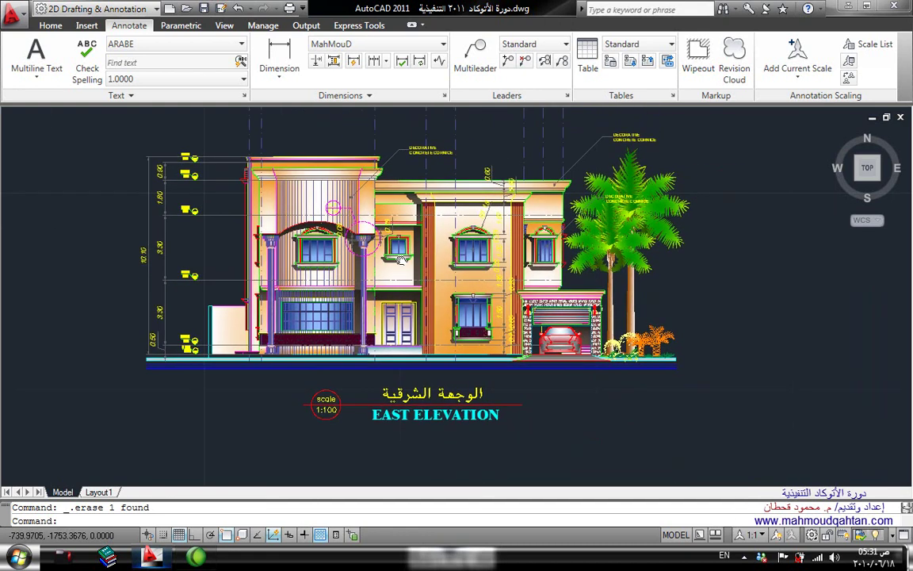
middle_click_drag(472, 297, 493, 309)
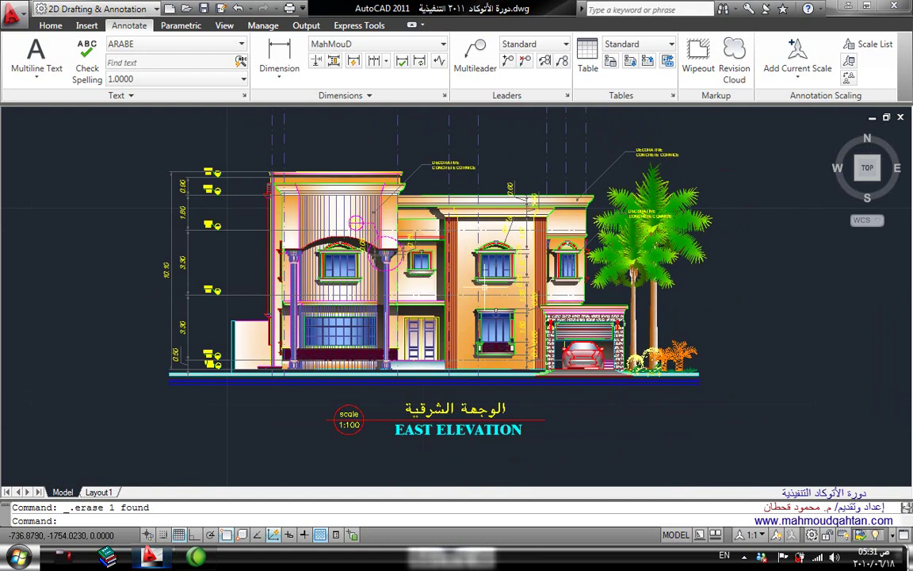
middle_click_drag(454, 282, 471, 286)
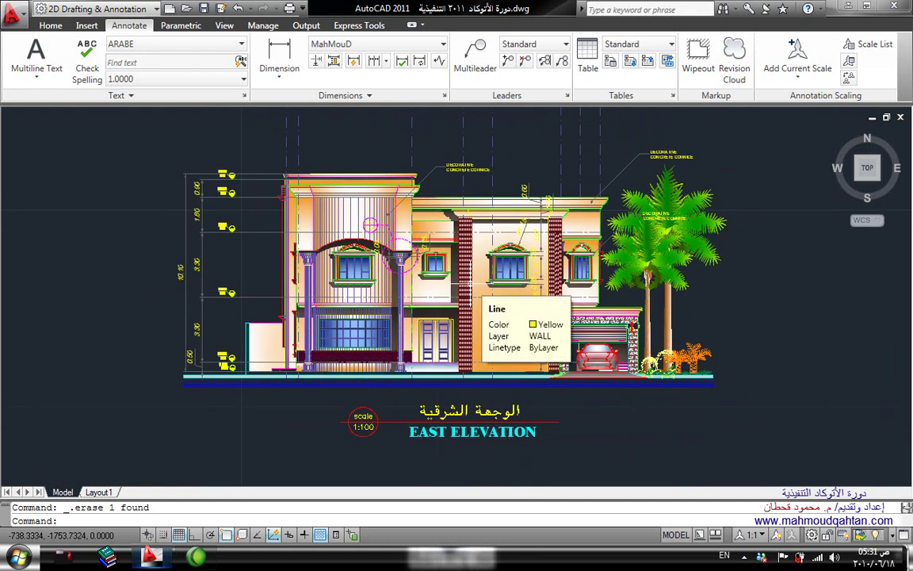